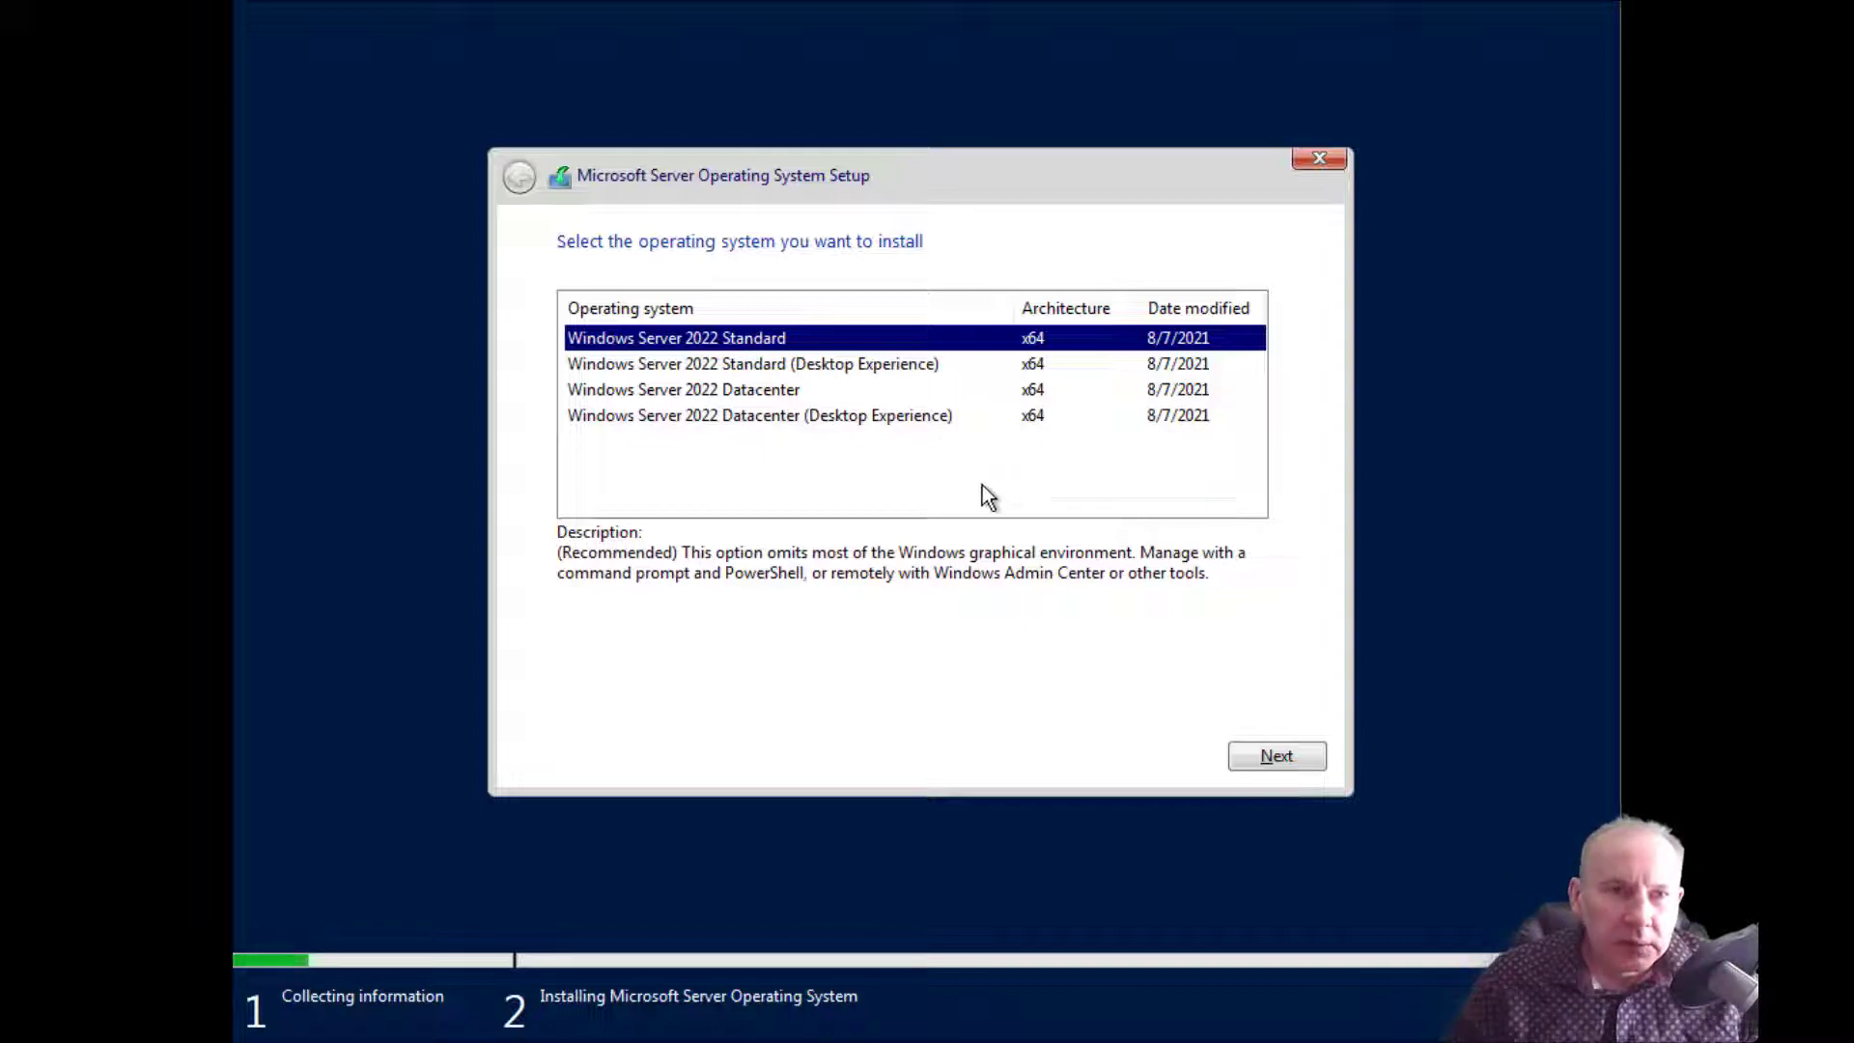
- Choose the Windows Server 2022 Standard (Desktop Experience) edition and start the installation
{"action": "left_click", "coordinate": [706, 368]}
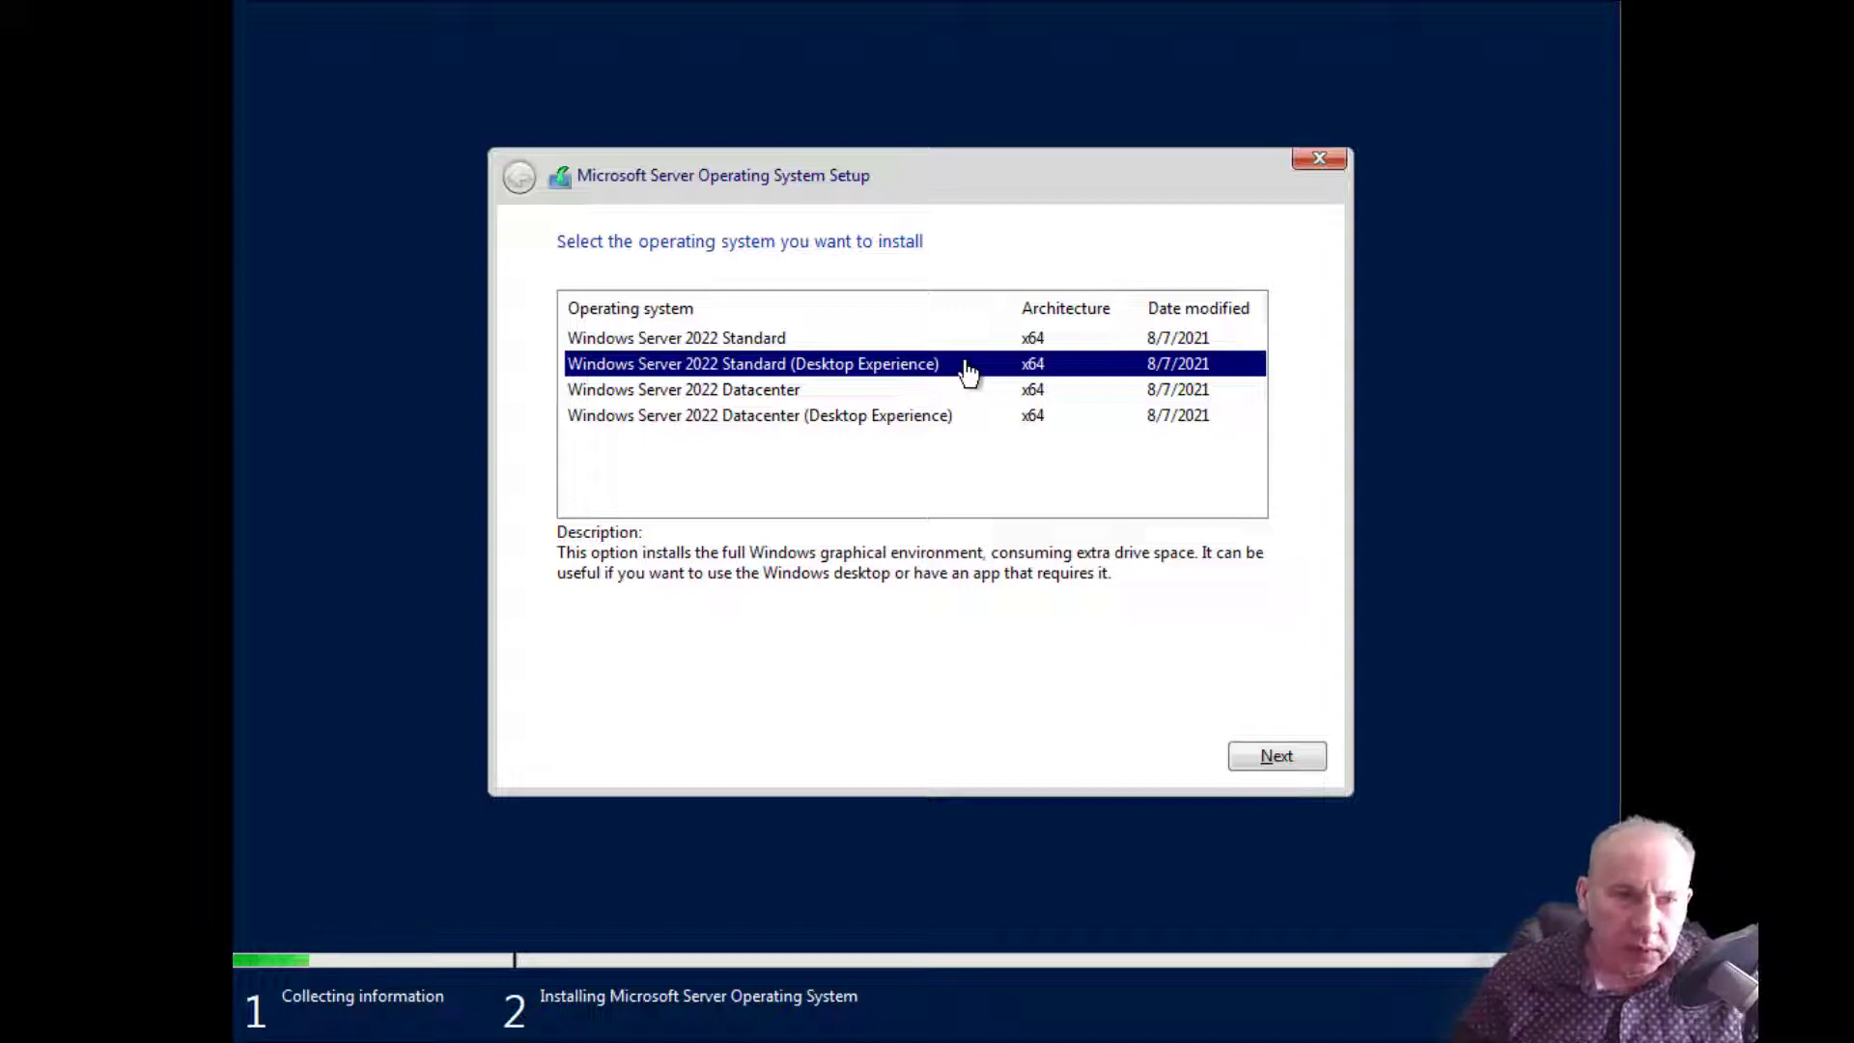
{"action": "left_click", "coordinate": [860, 346]}
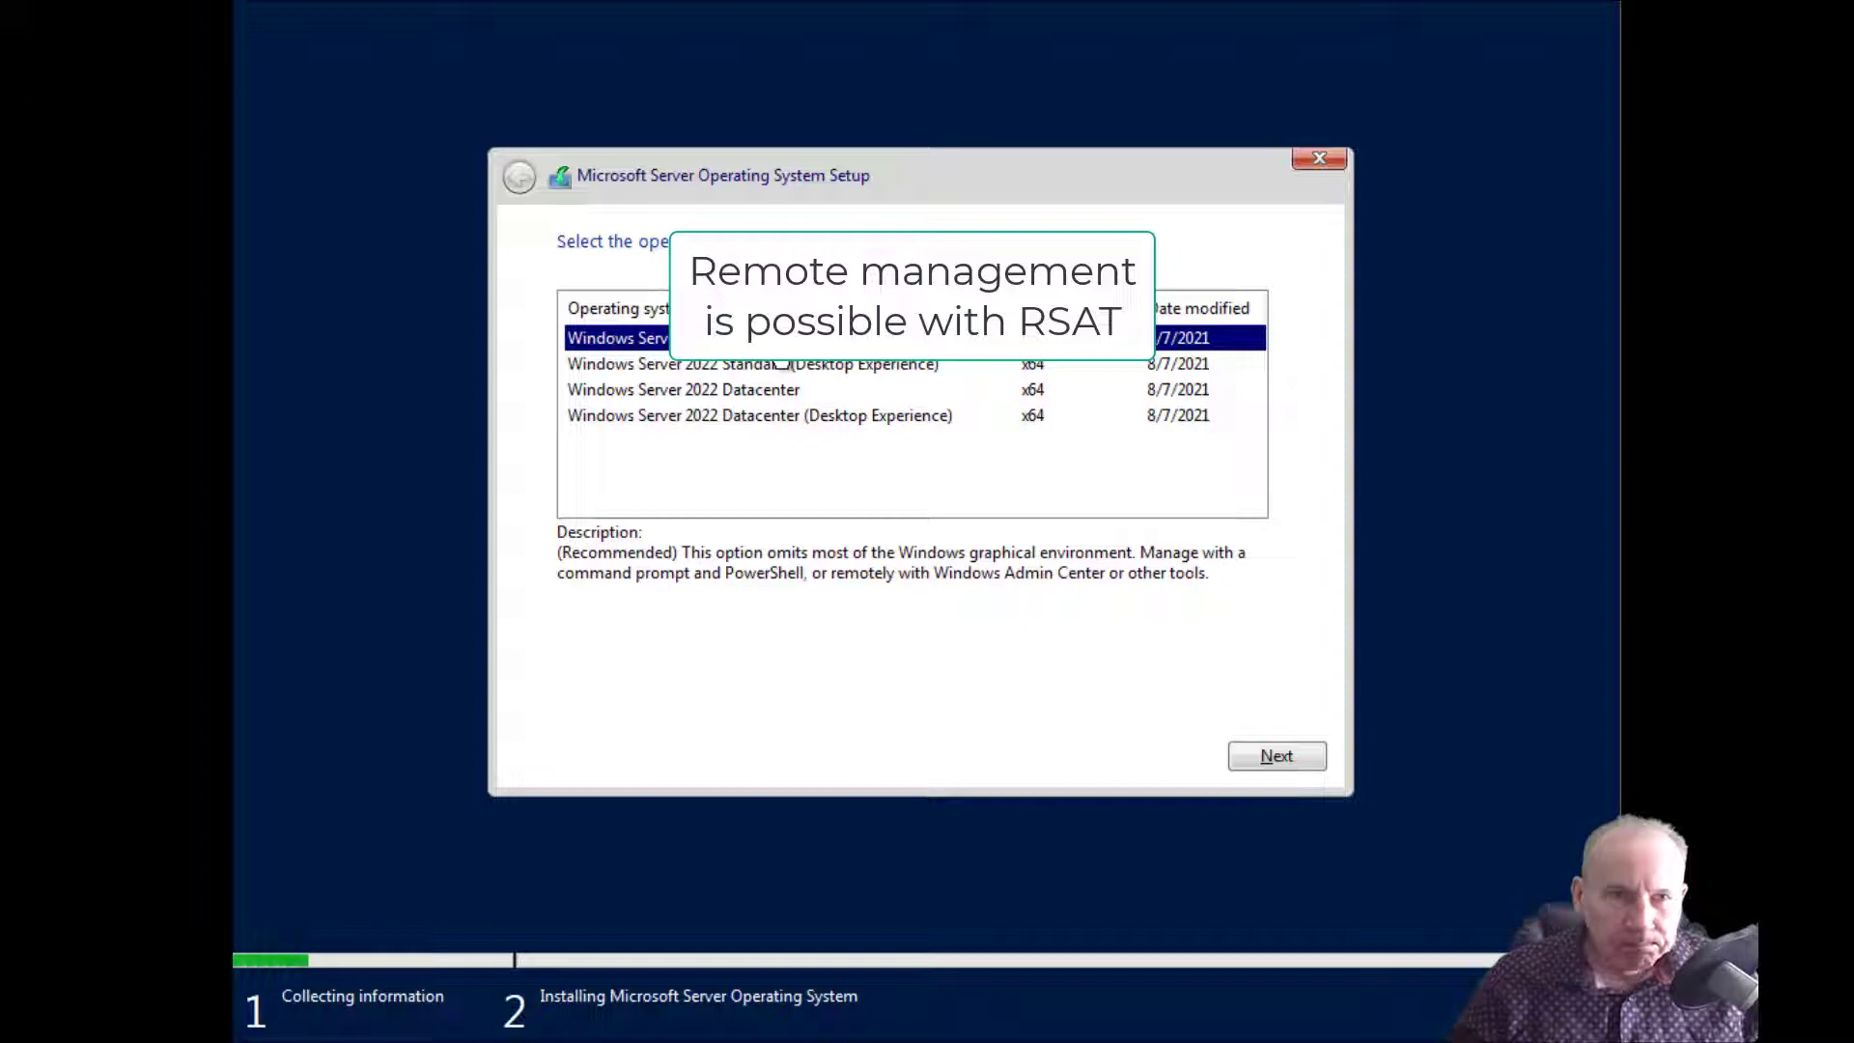
{"action": "left_click", "coordinate": [950, 377]}
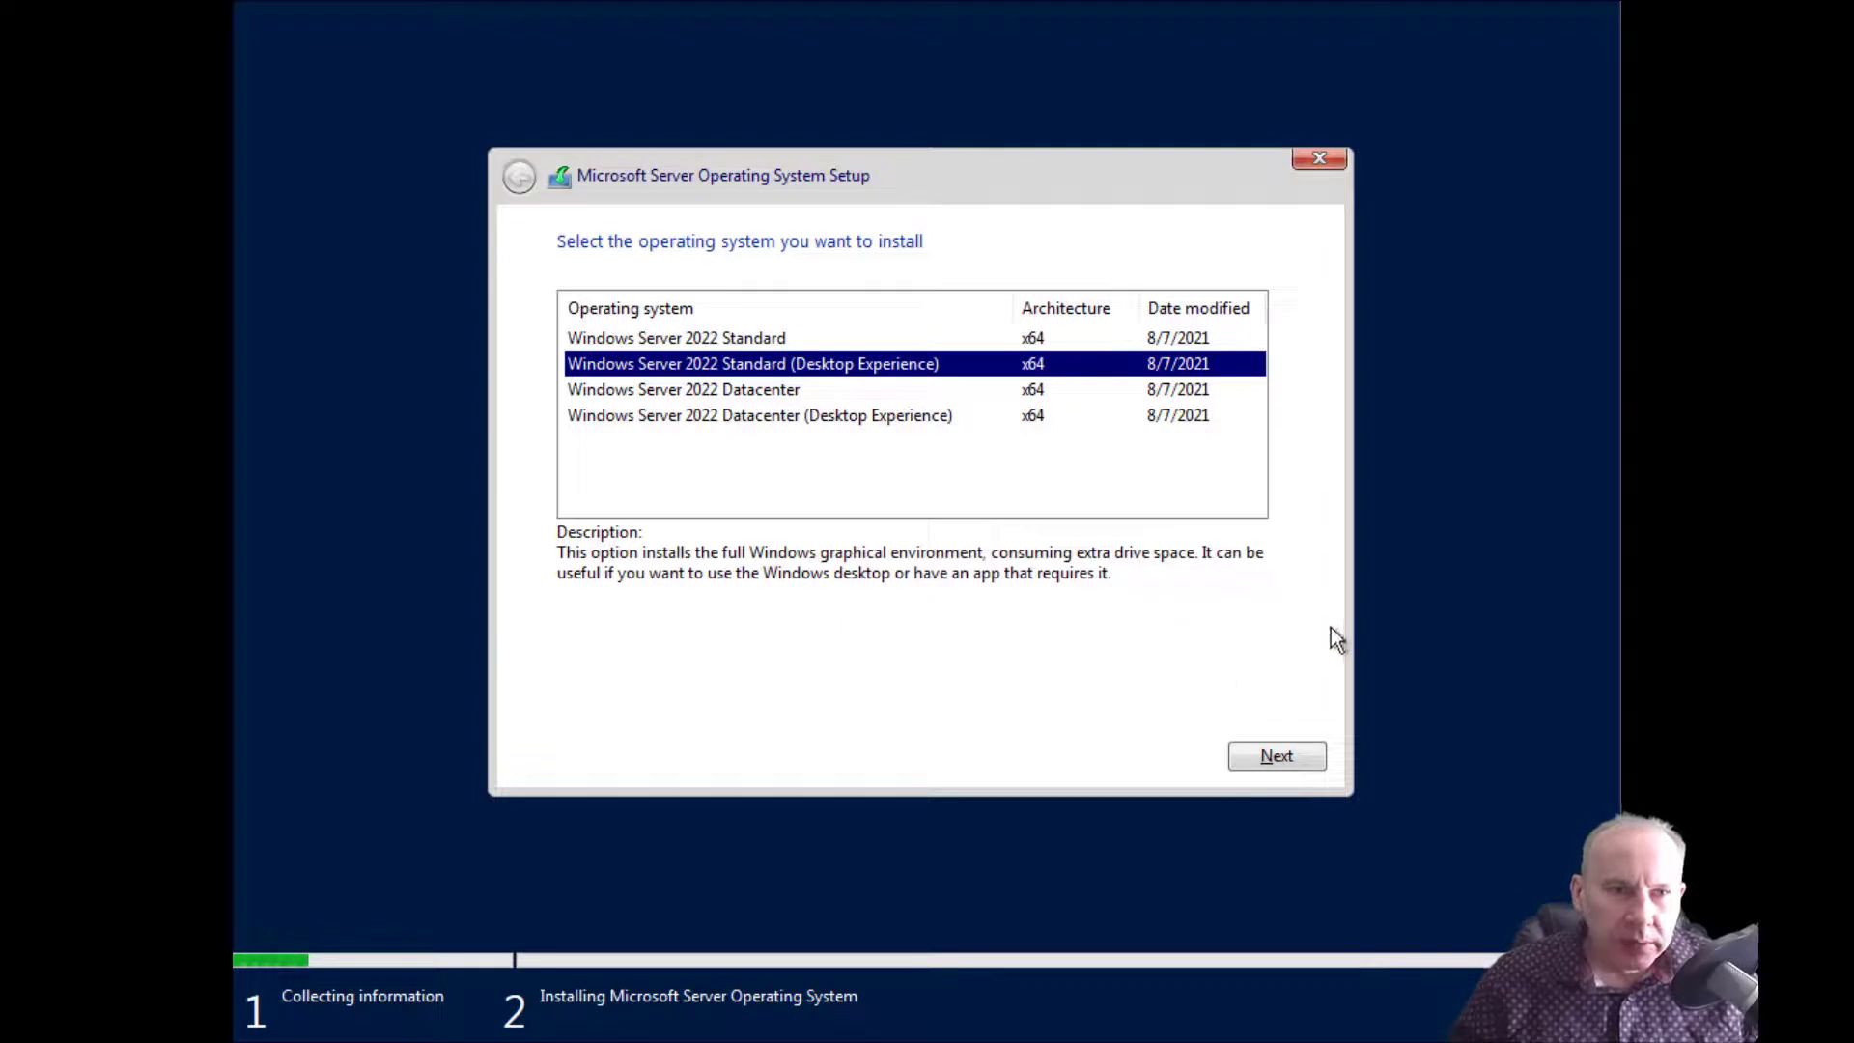
{"action": "left_click", "coordinate": [1277, 756]}
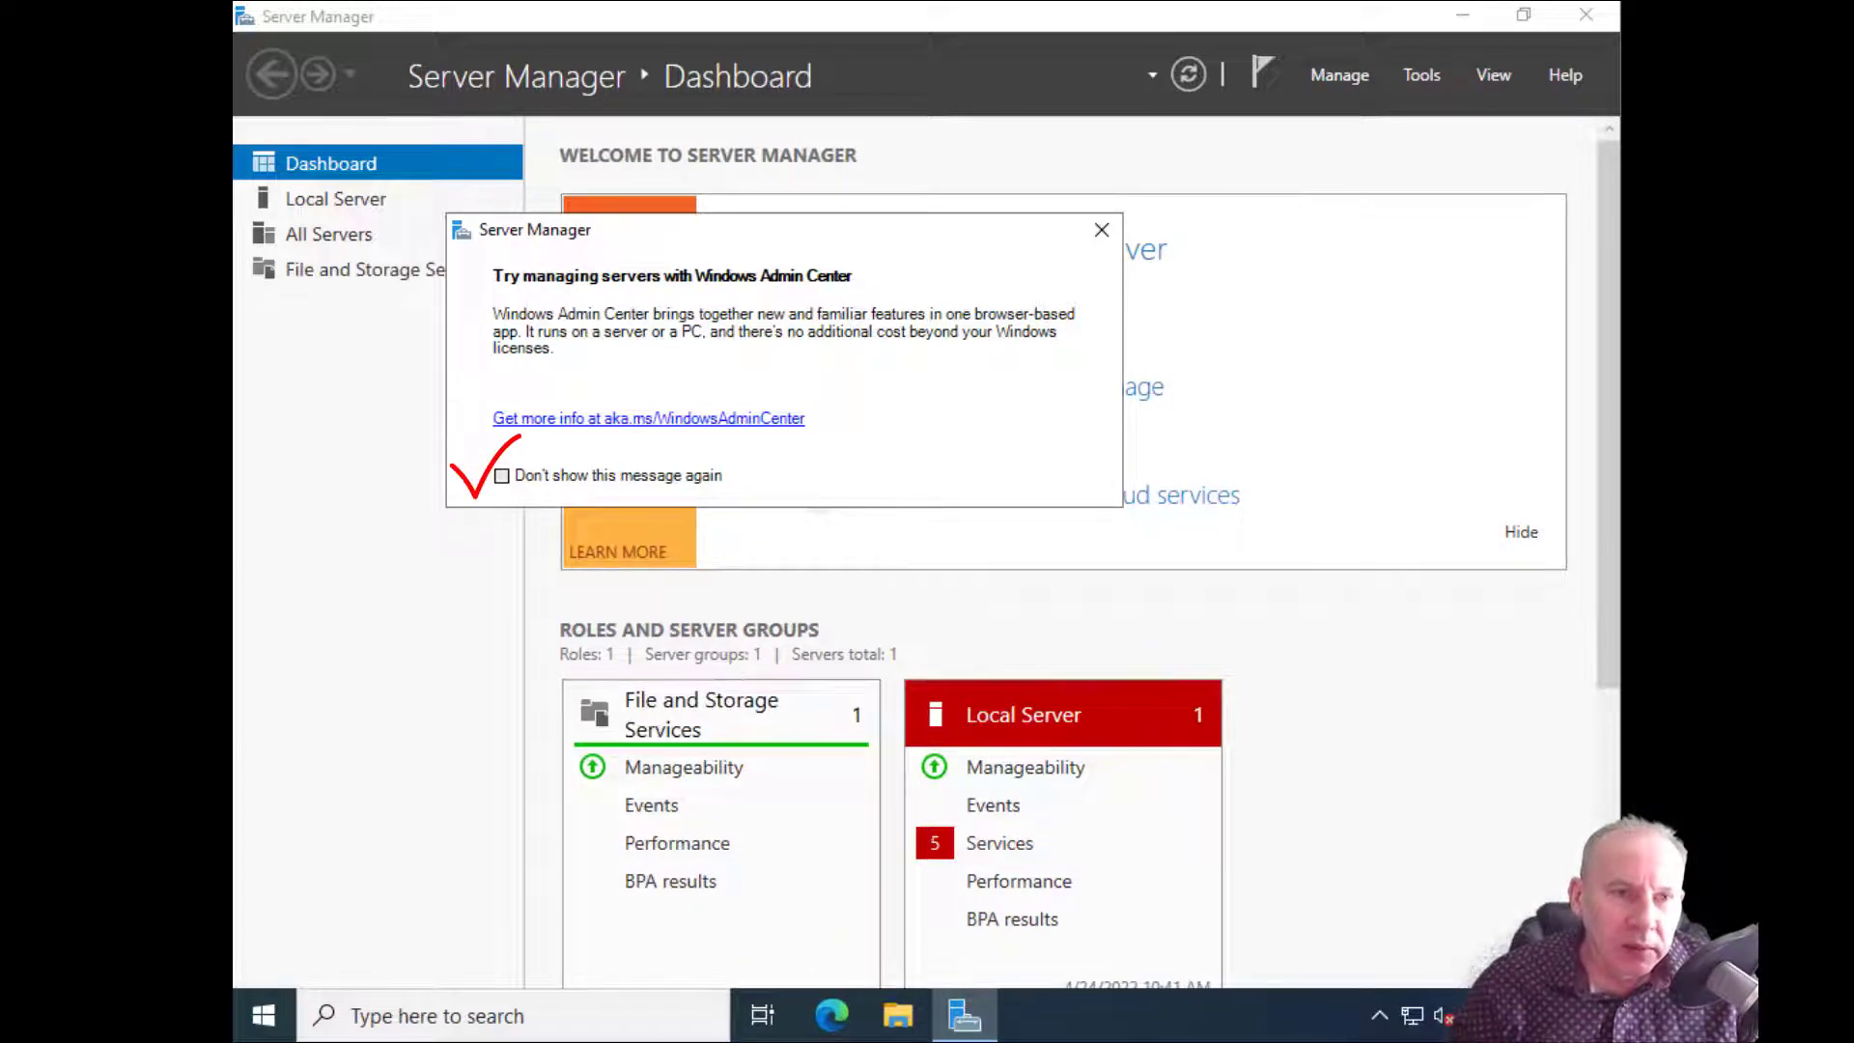
- Tick 'Don't show this message again' on the Windows Admin Center prompt and close it
{"action": "left_click", "coordinate": [501, 476]}
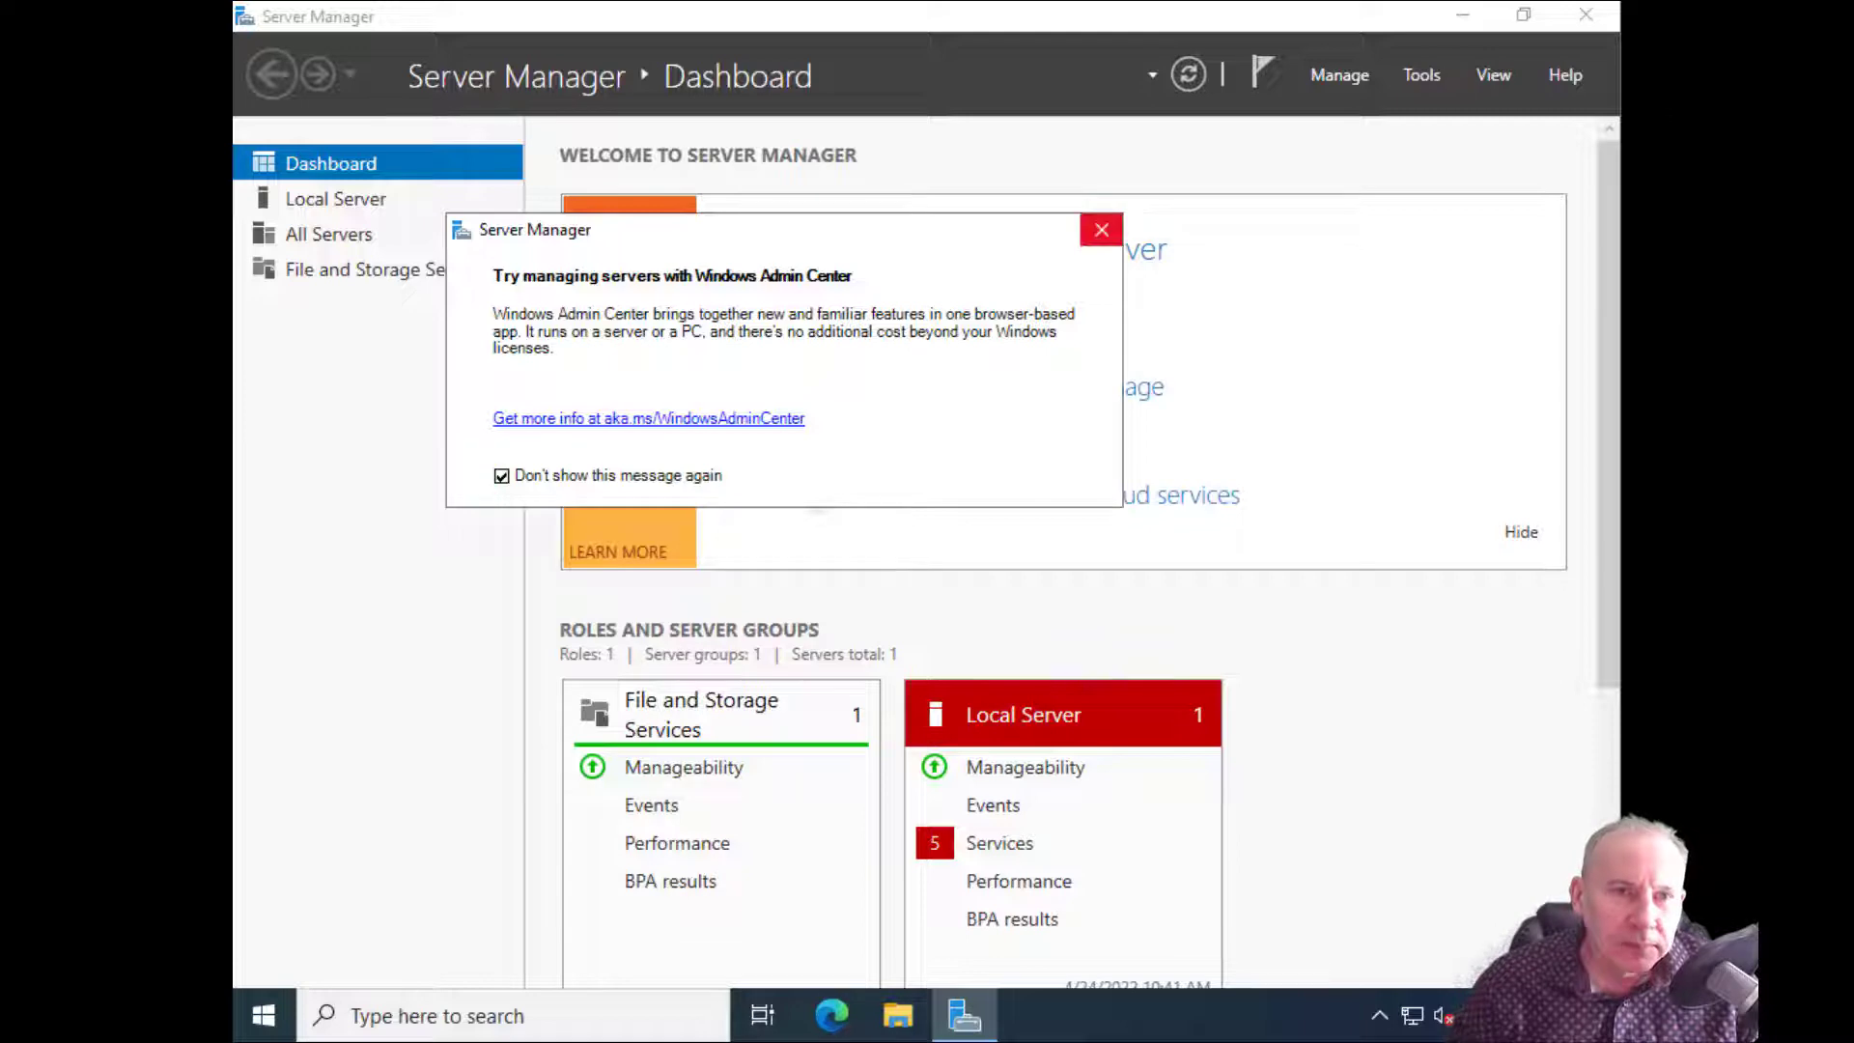
{"action": "left_click", "coordinate": [1102, 230]}
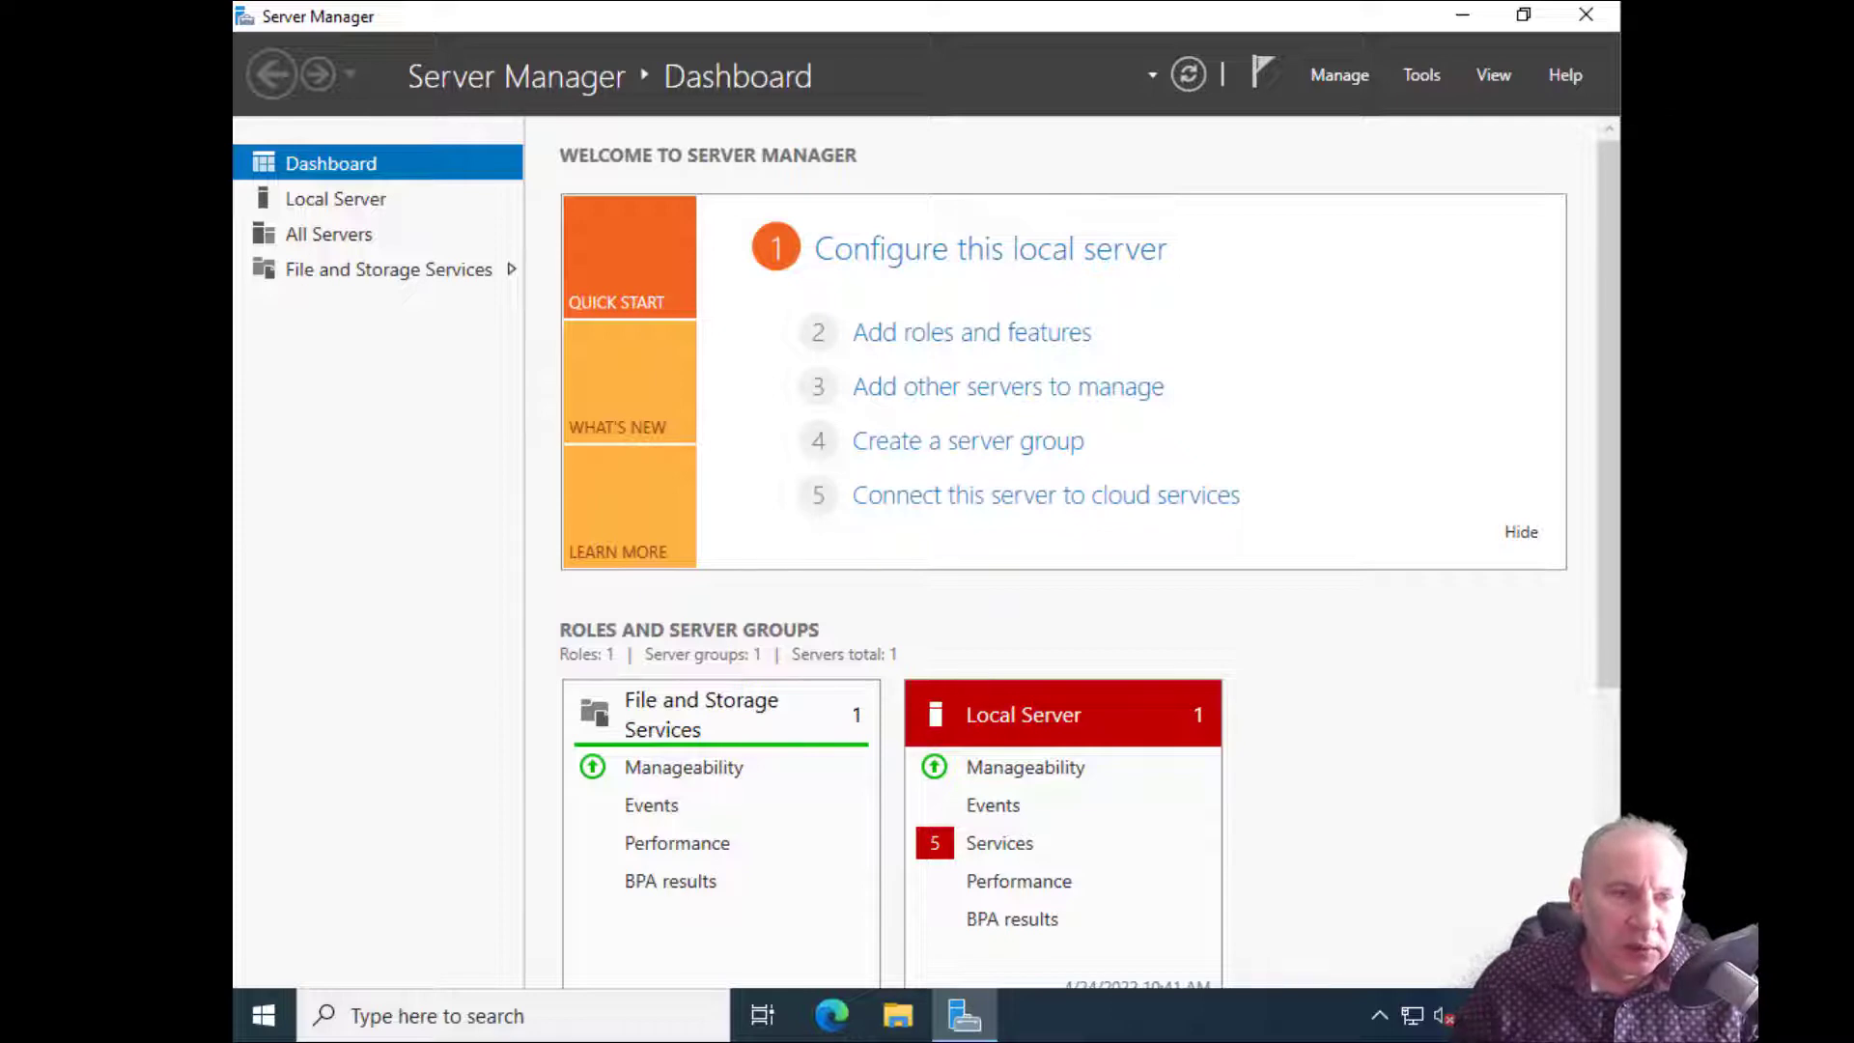
- Check for Windows updates under Settings > Update & Security
{"action": "left_click", "coordinate": [264, 1015]}
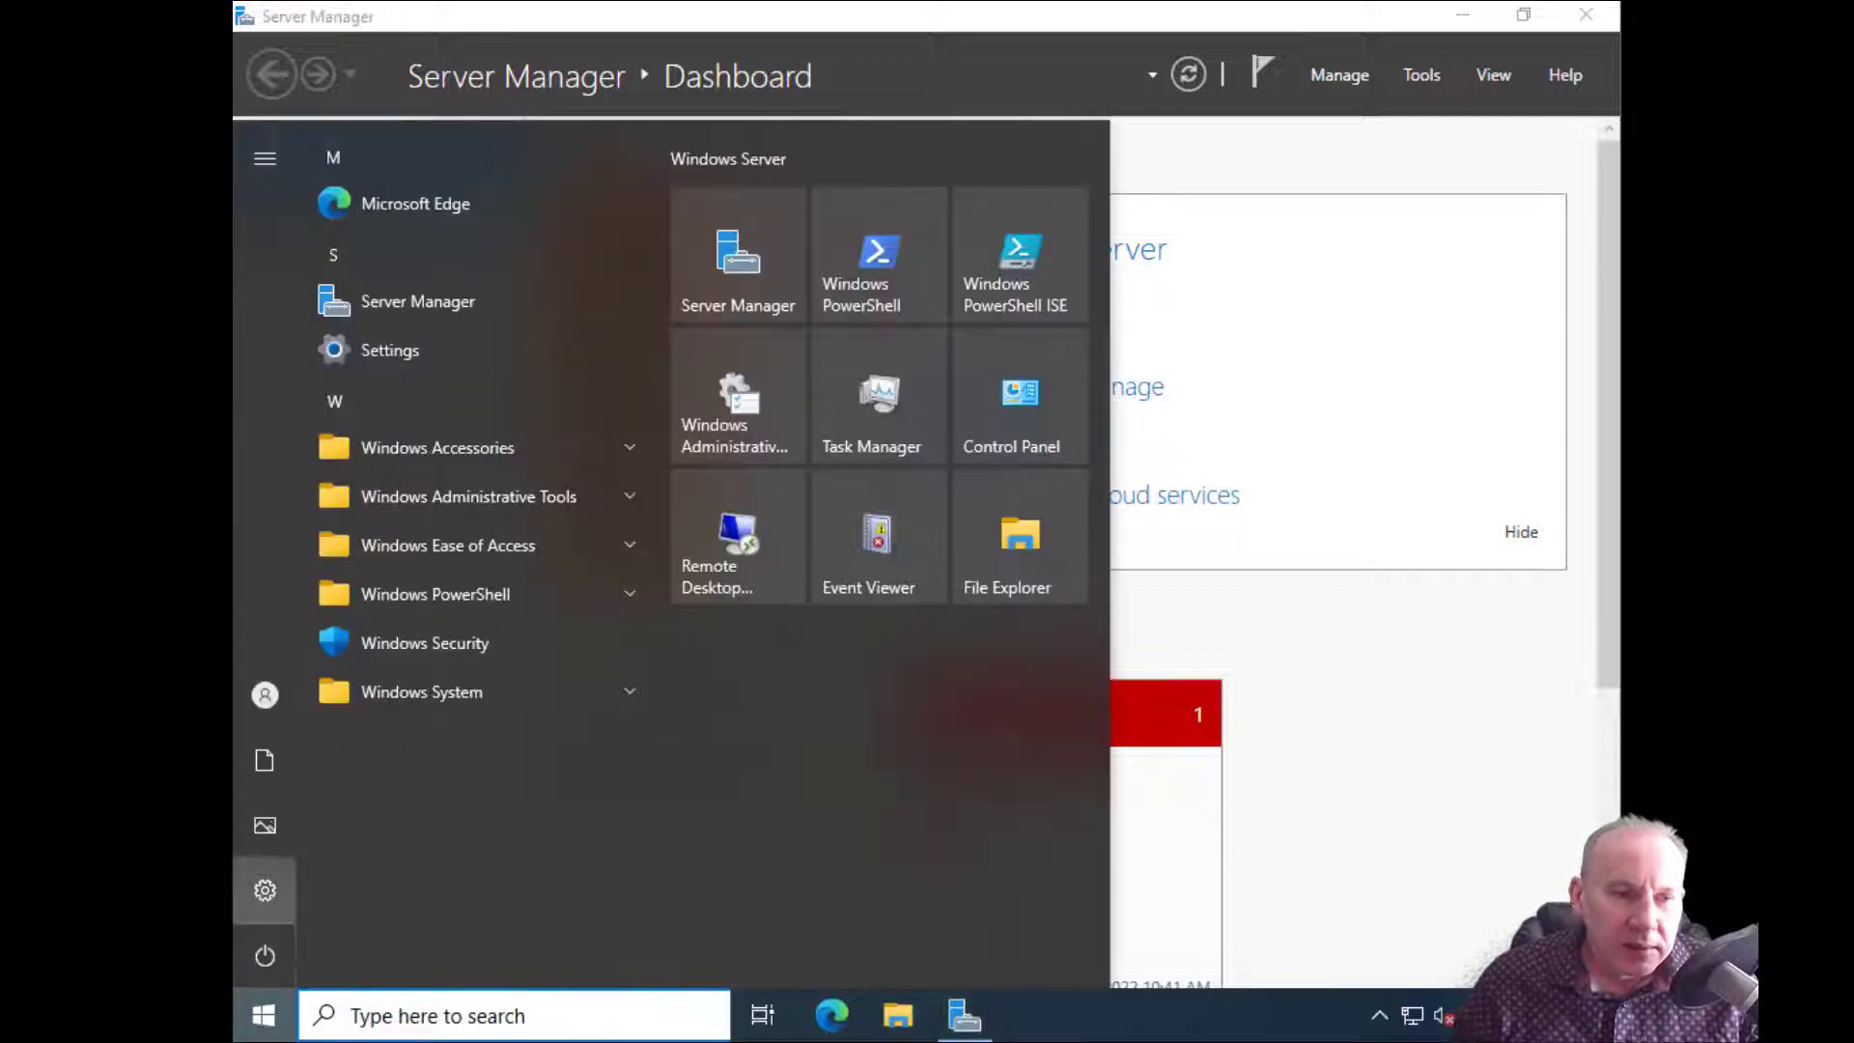
{"action": "left_click", "coordinate": [264, 889]}
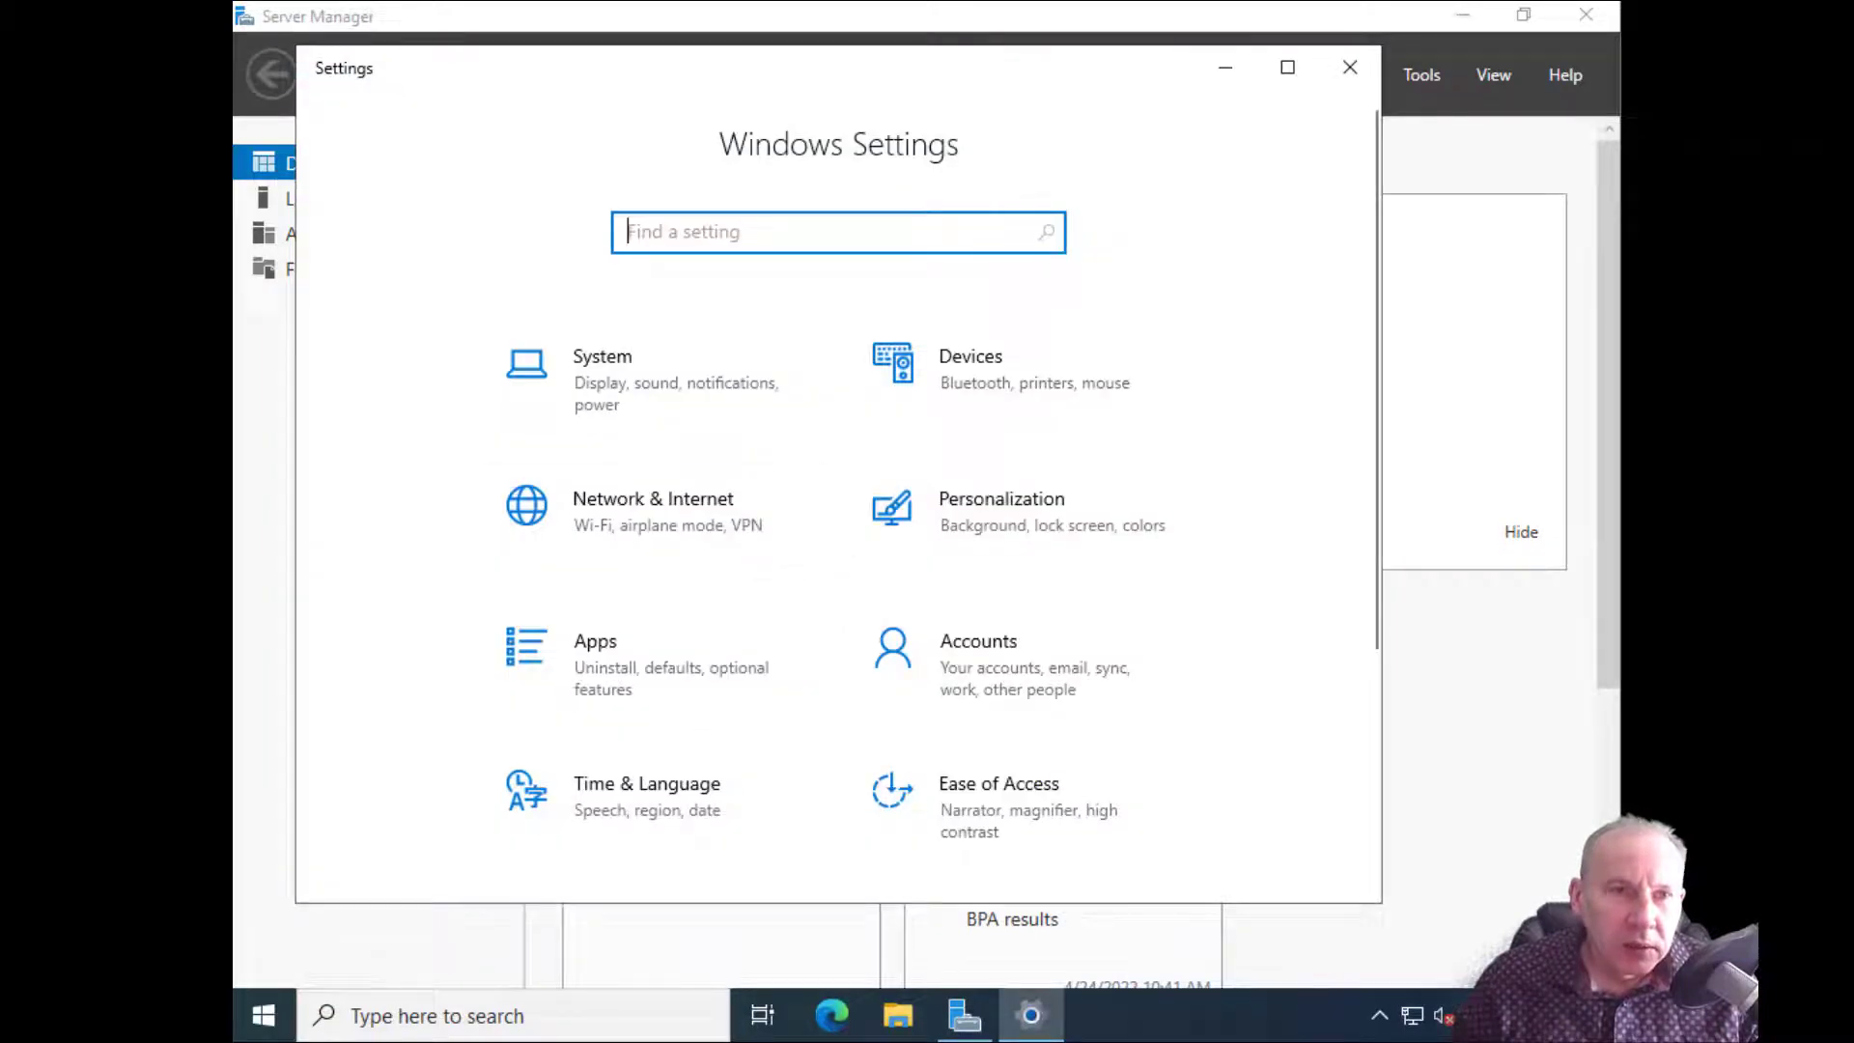
{"action": "scroll", "coordinate": [1022, 618], "scroll_direction": "down", "scroll_amount": 3}
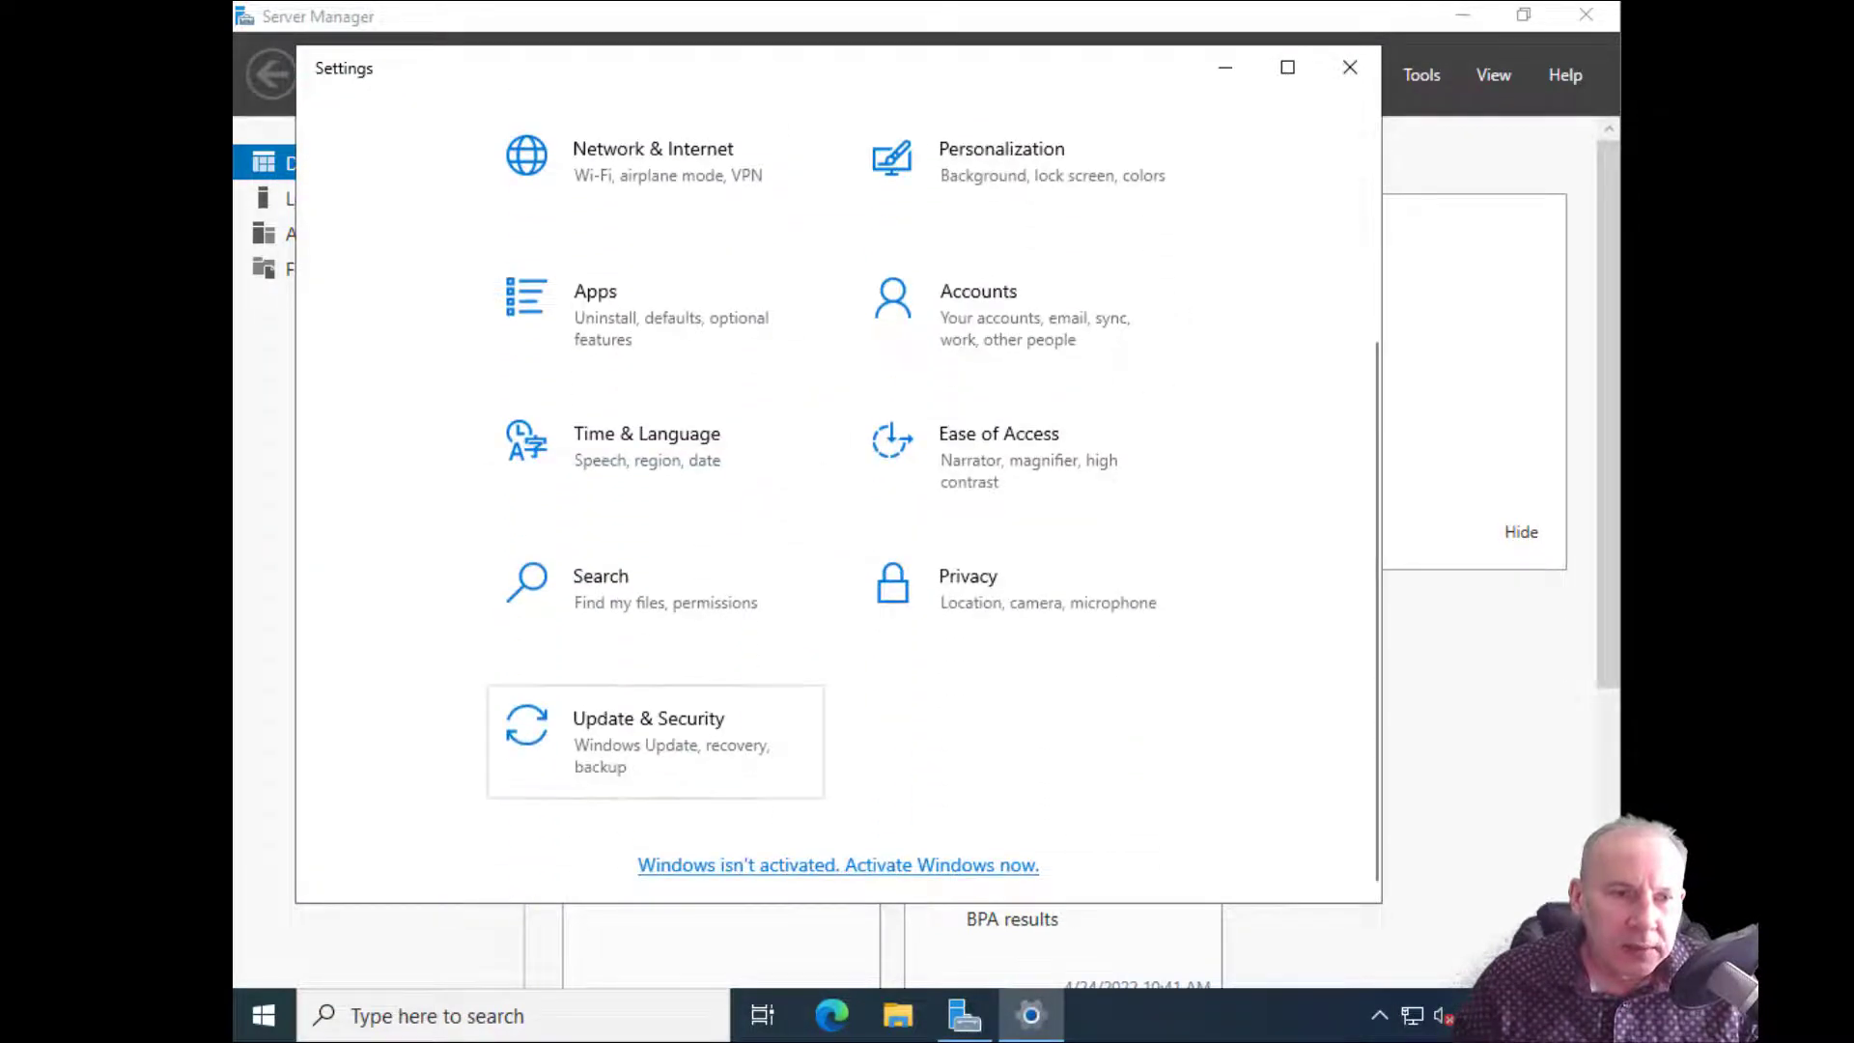
{"action": "left_click", "coordinate": [676, 734]}
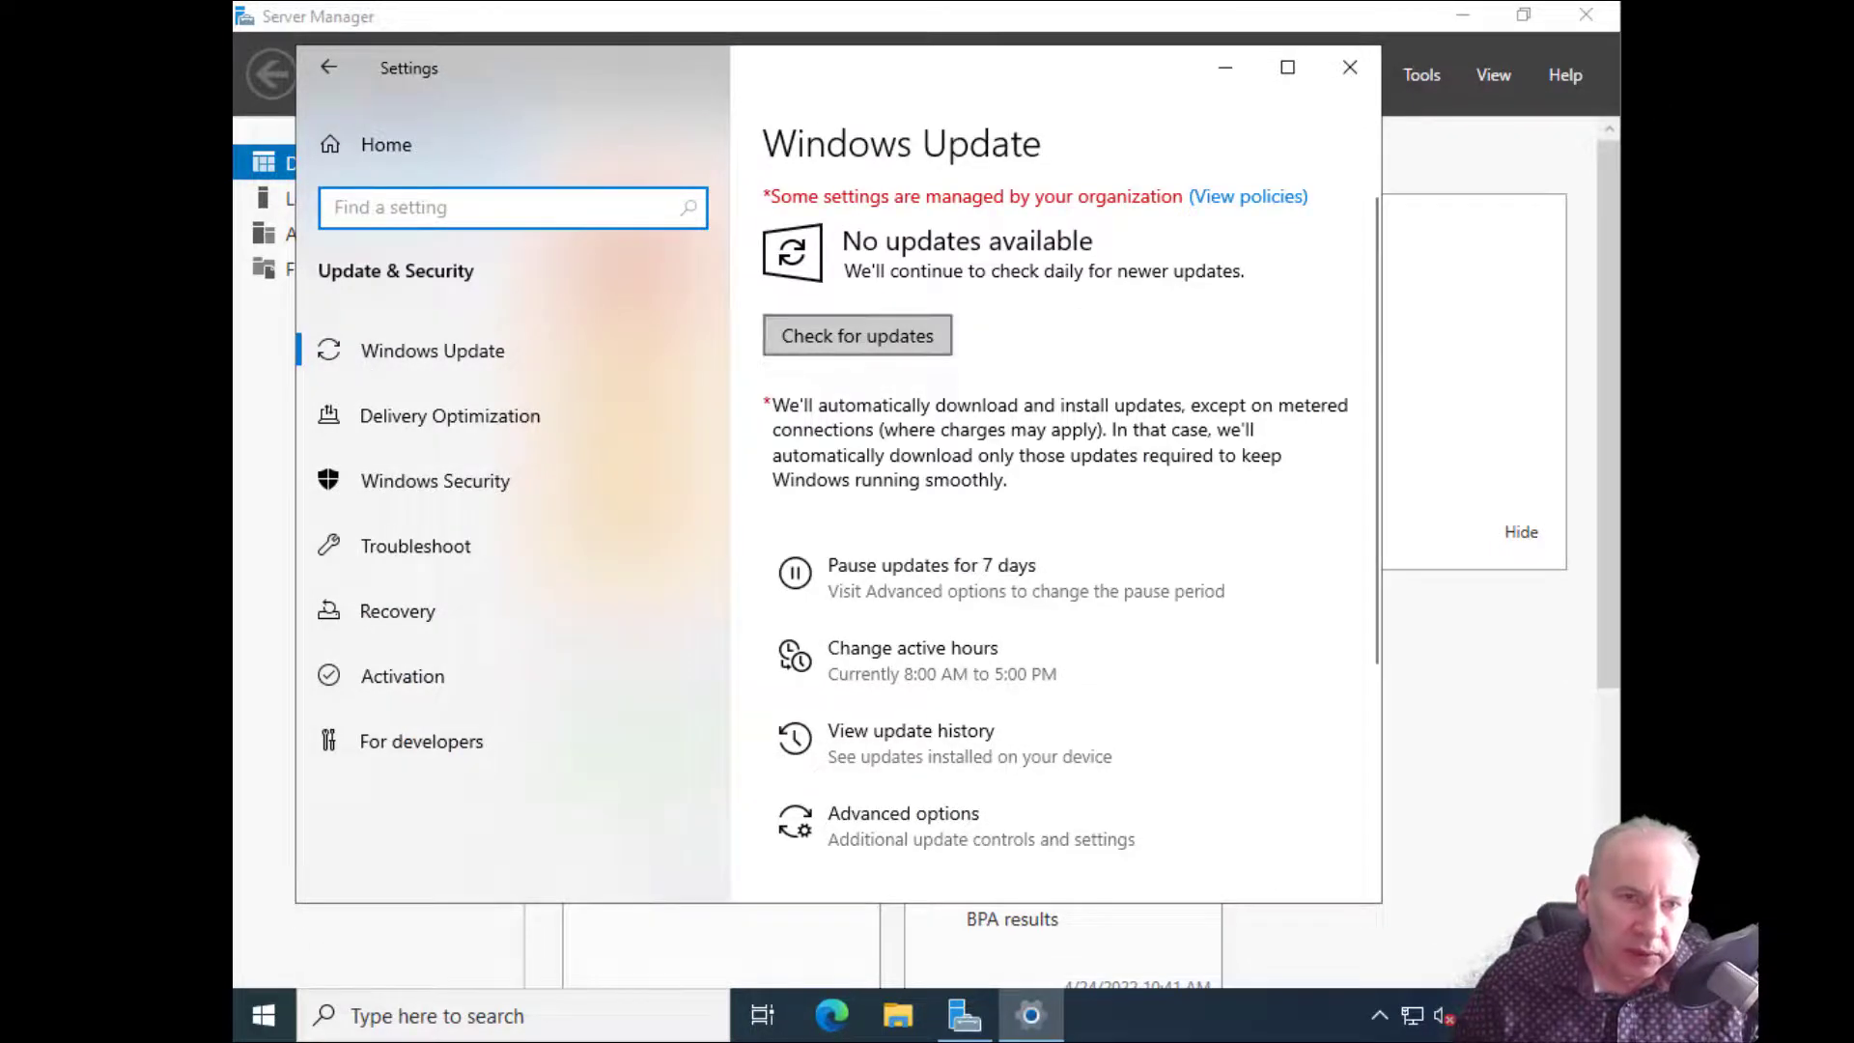
{"action": "left_click", "coordinate": [858, 335]}
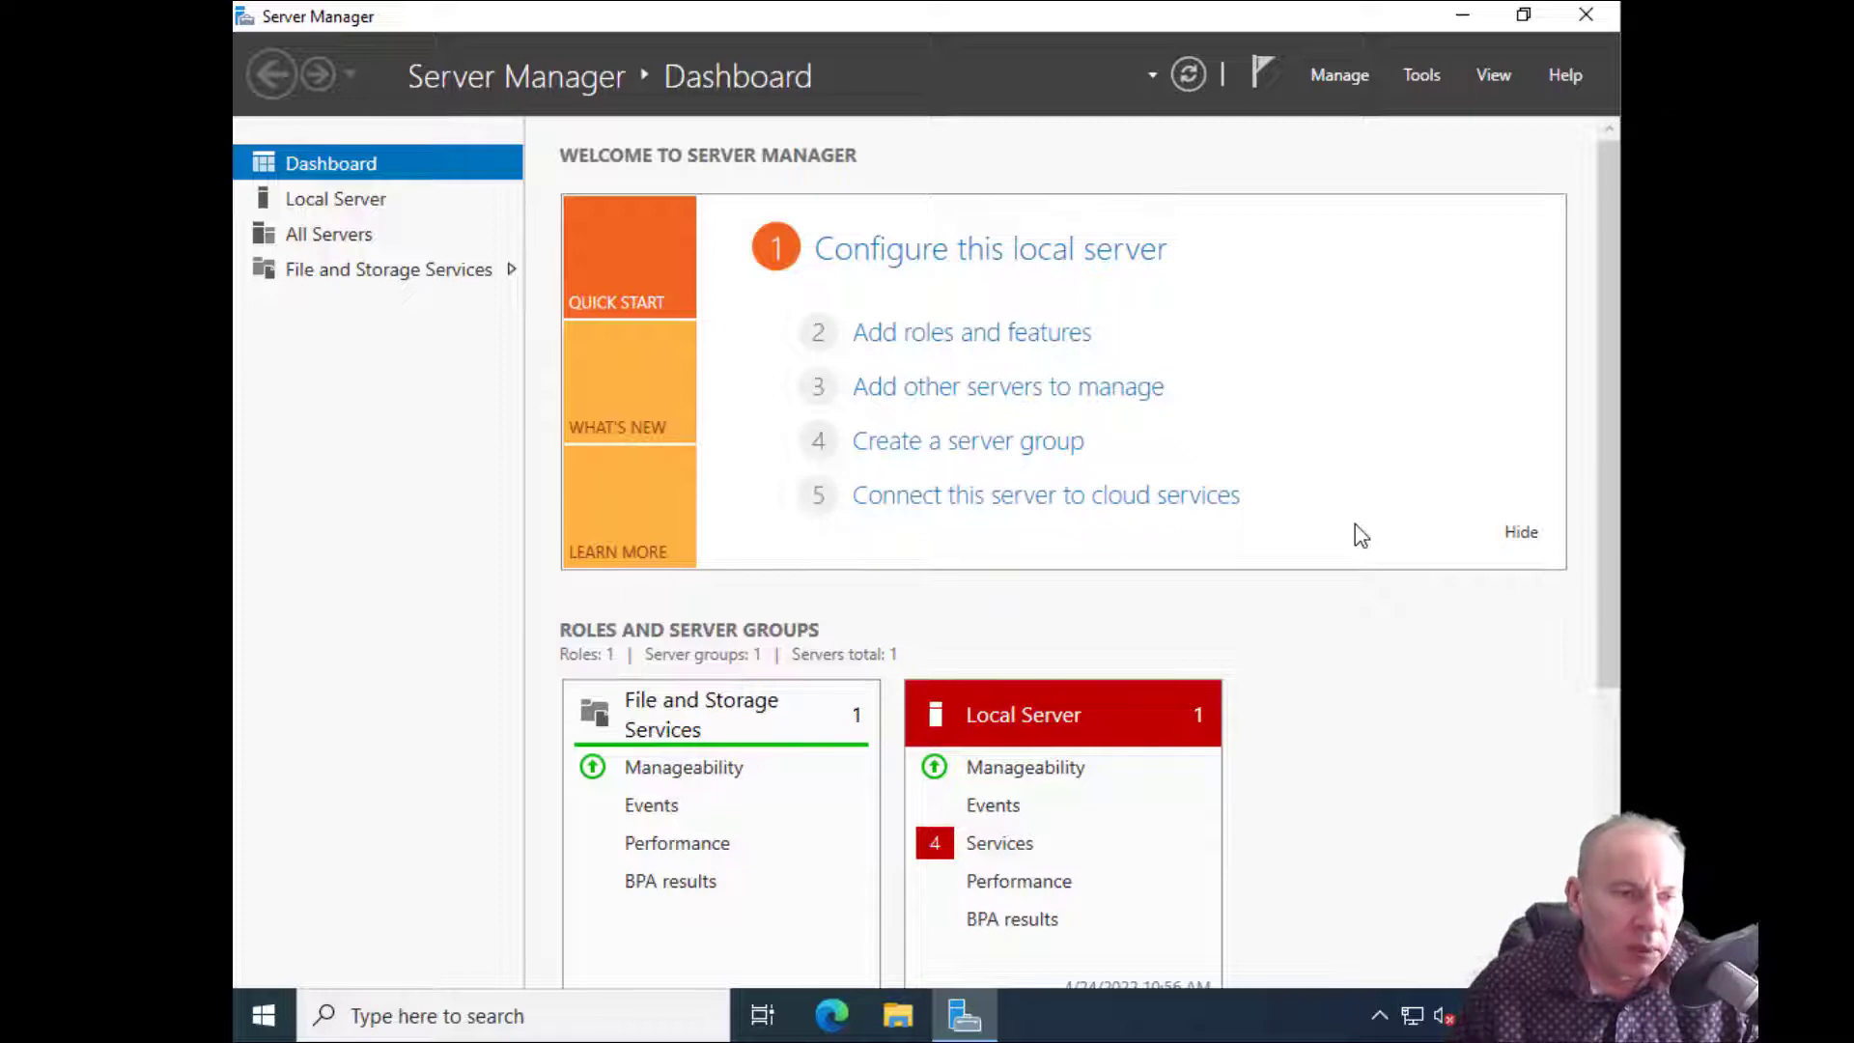
- Sign out of the Administrator session from the Start menu account options
{"action": "left_click", "coordinate": [264, 1015]}
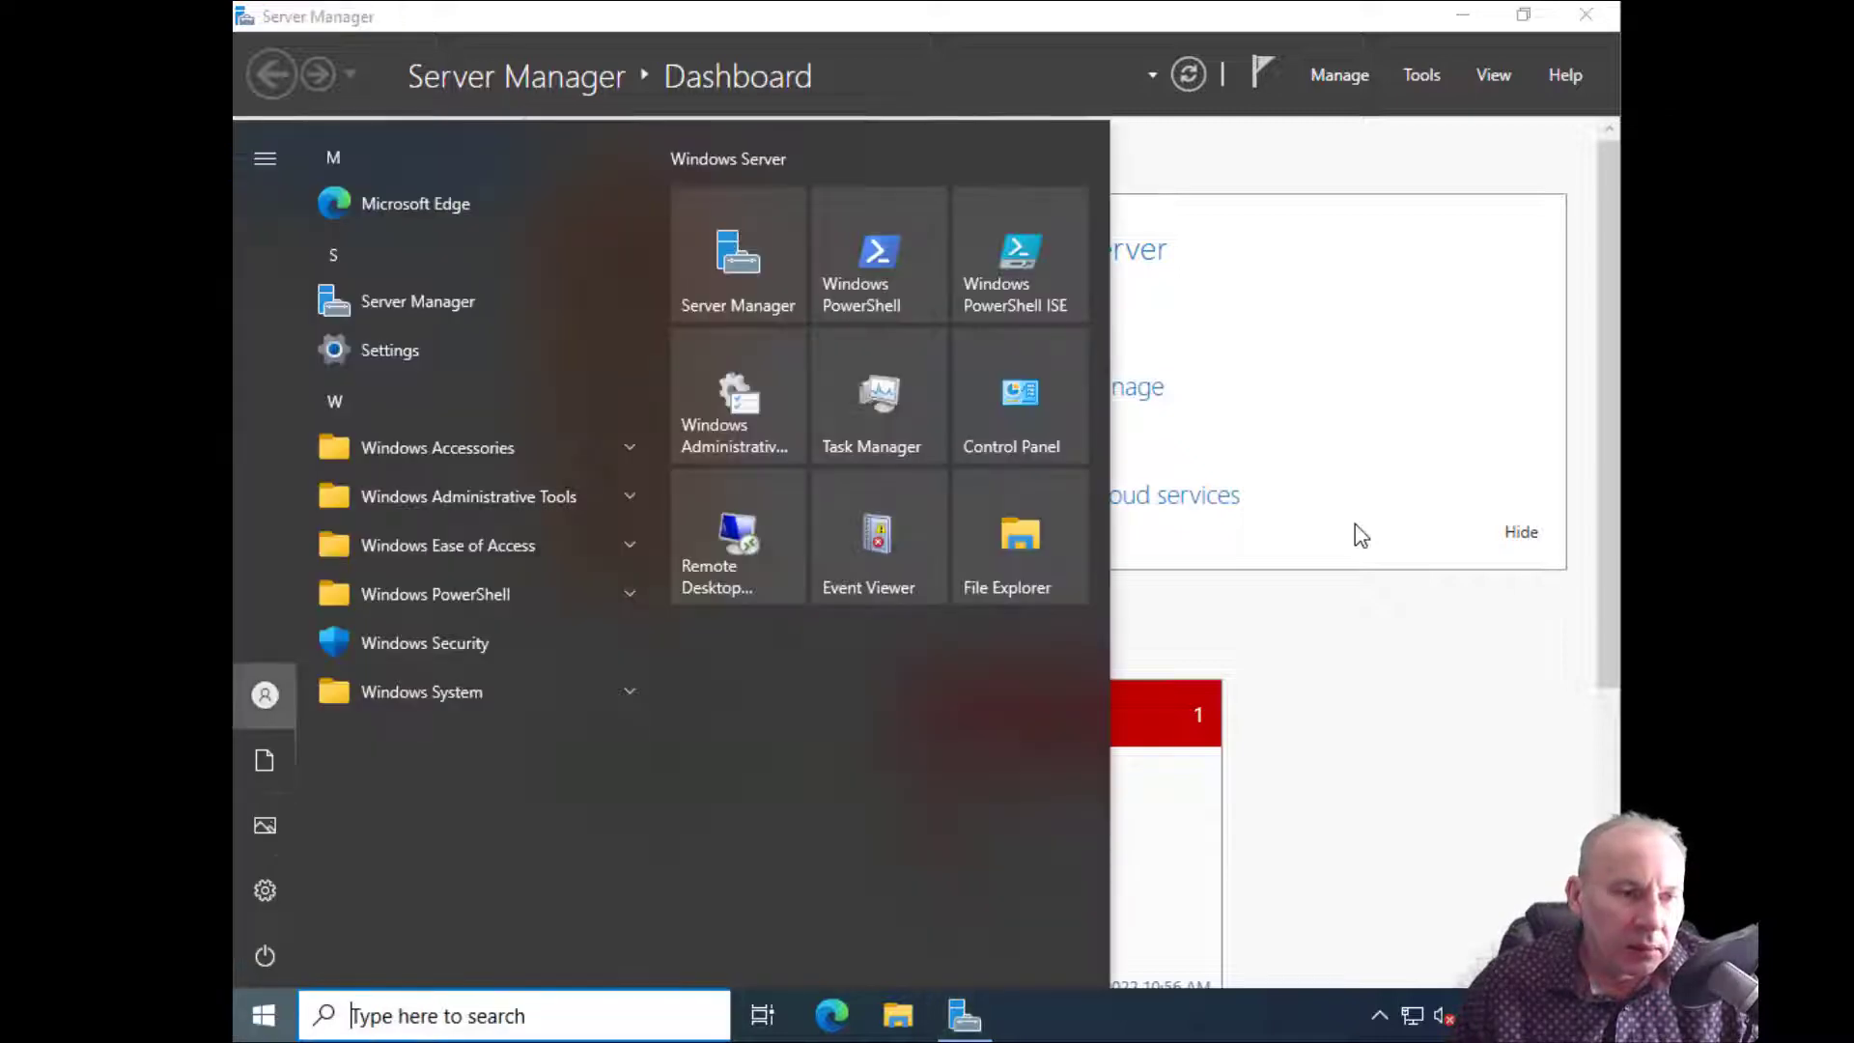
{"action": "mouse_move", "coordinate": [264, 696]}
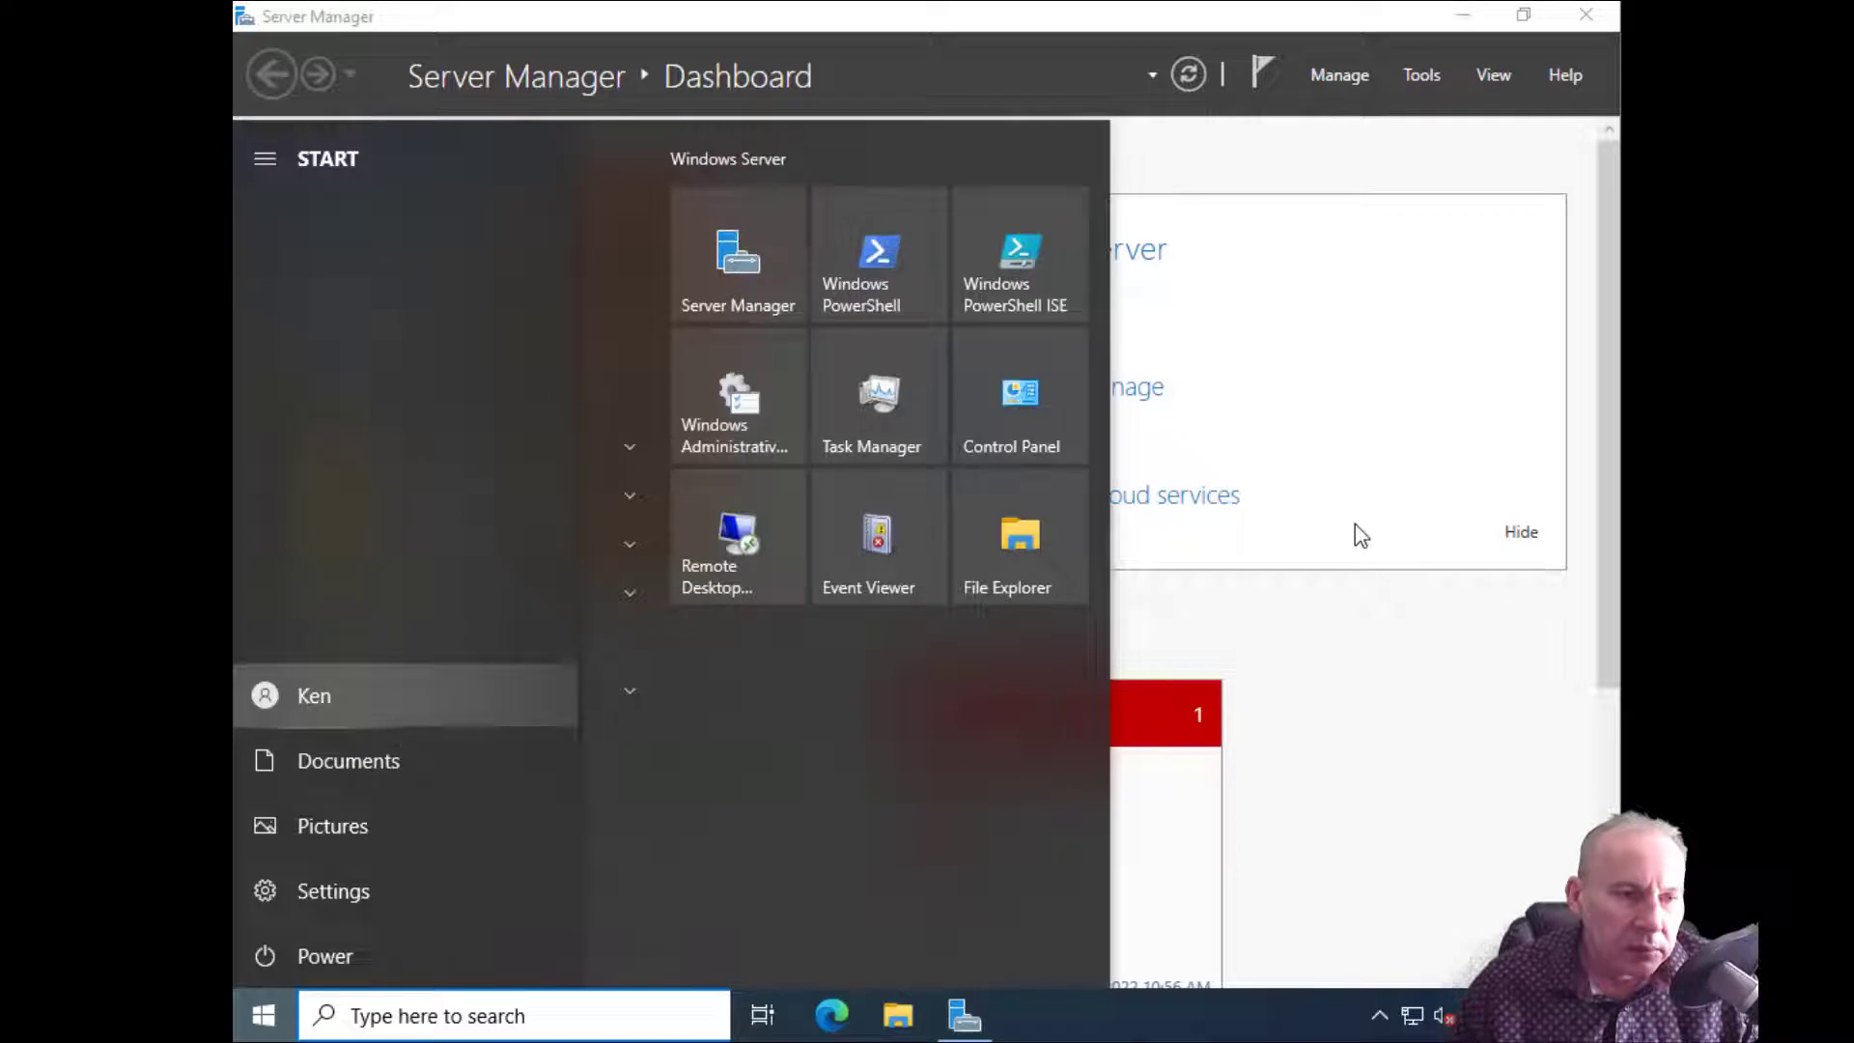
{"action": "key", "text": "Return"}
{"action": "key", "text": "Up"}
{"action": "key", "text": "Return"}
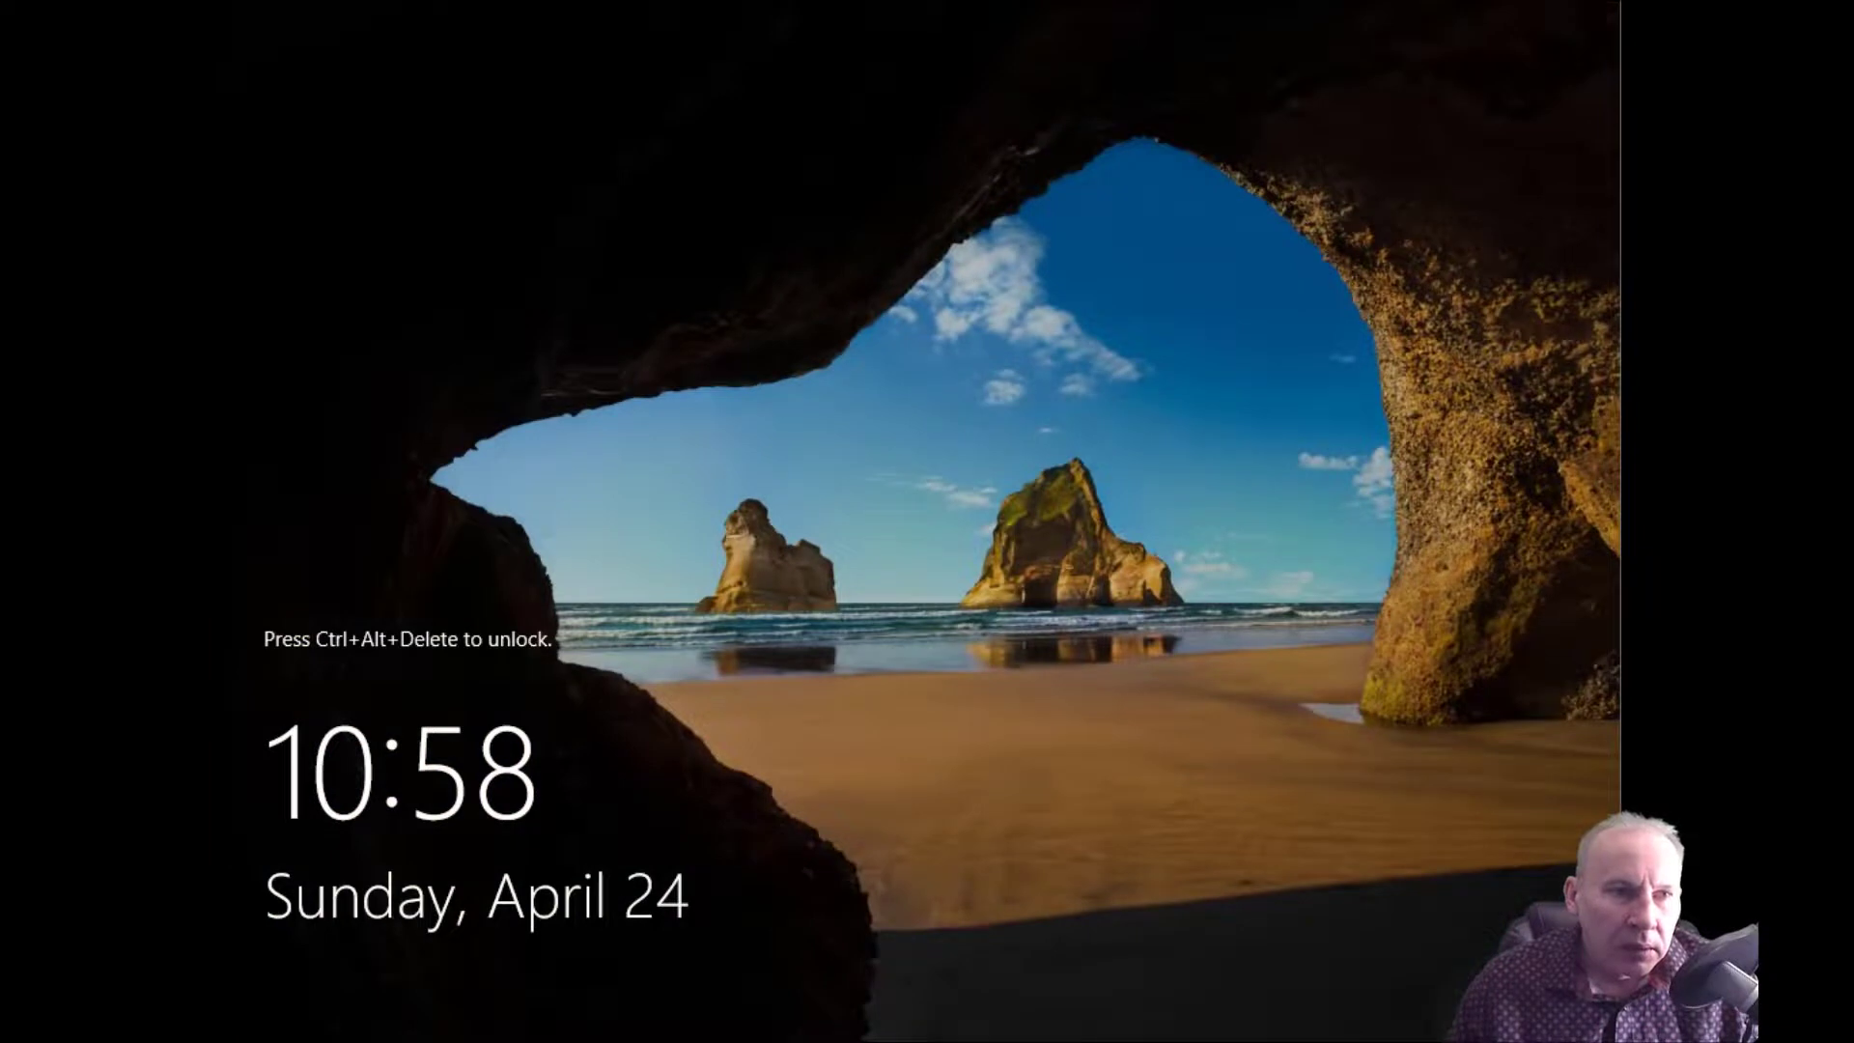
- Press Ctrl+Alt+Delete to leave the lock screen for the sign-in screen
{"action": "key", "text": "ctrl+alt+Delete"}
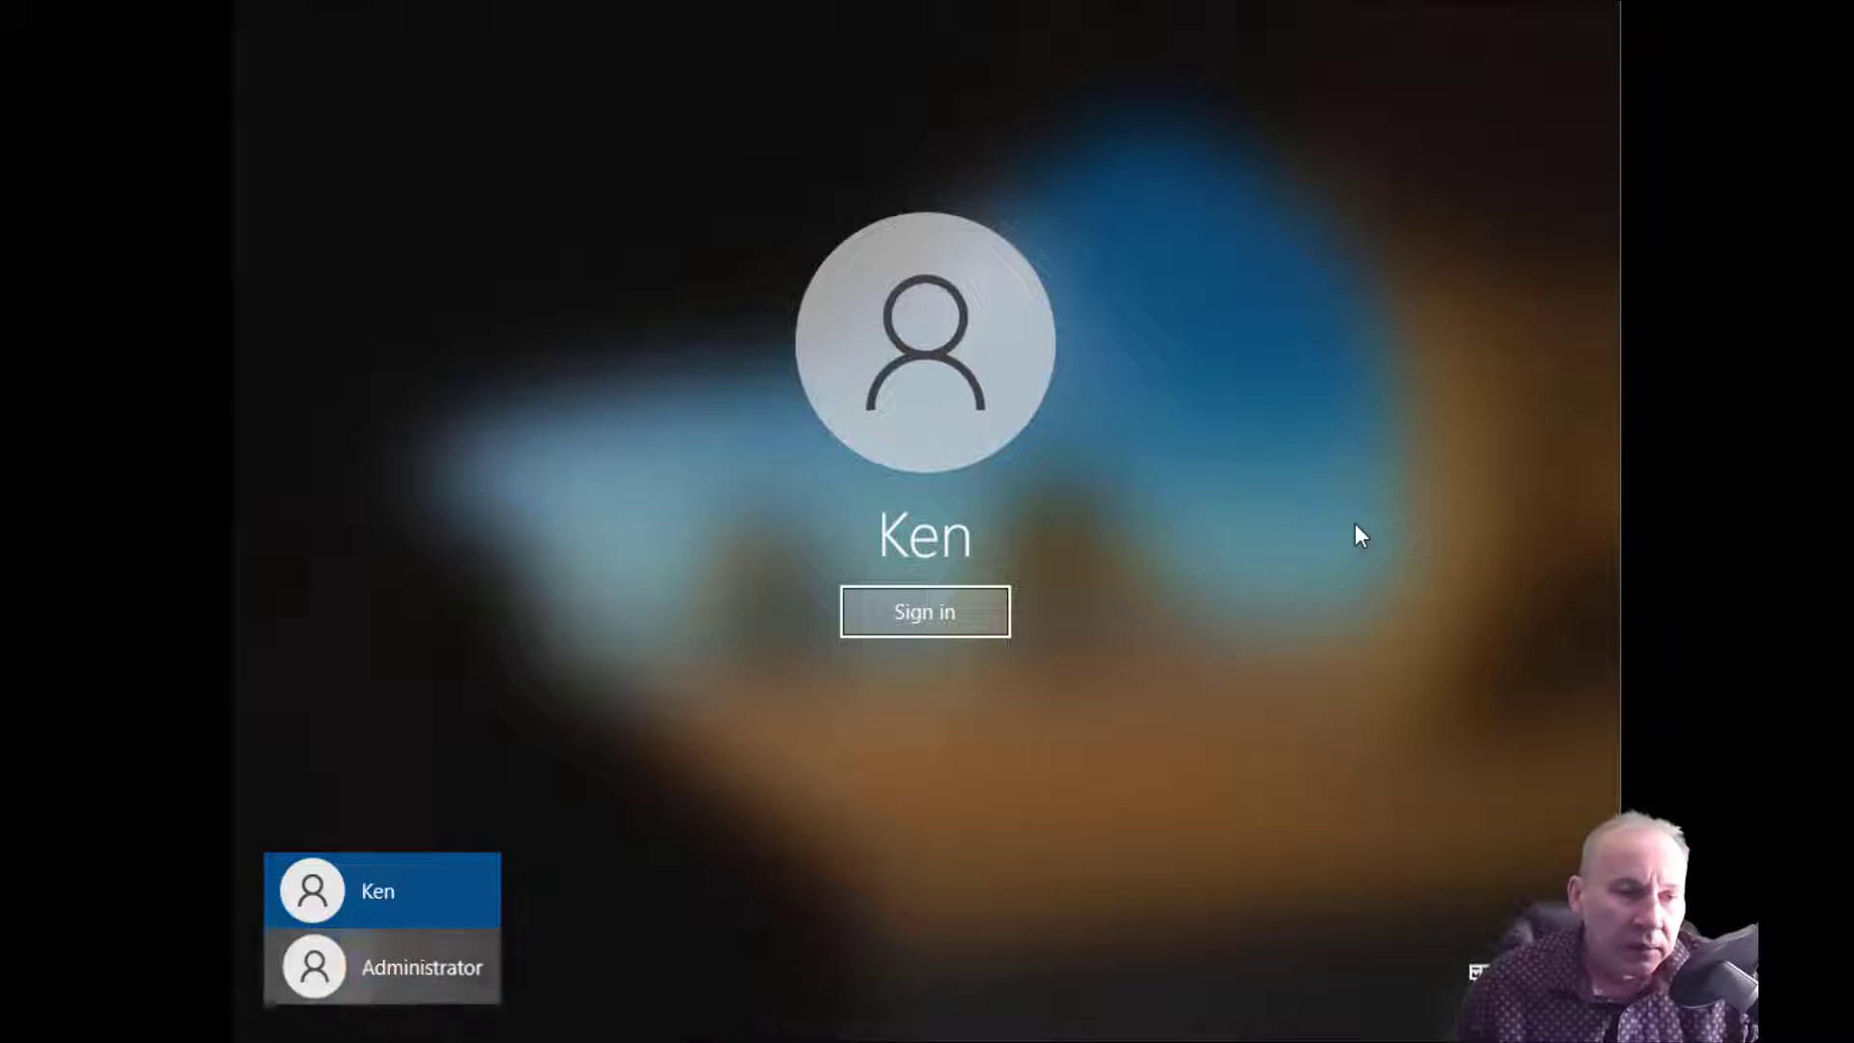
- Sign in with the Administrator account from the account list
{"action": "left_click", "coordinate": [382, 967]}
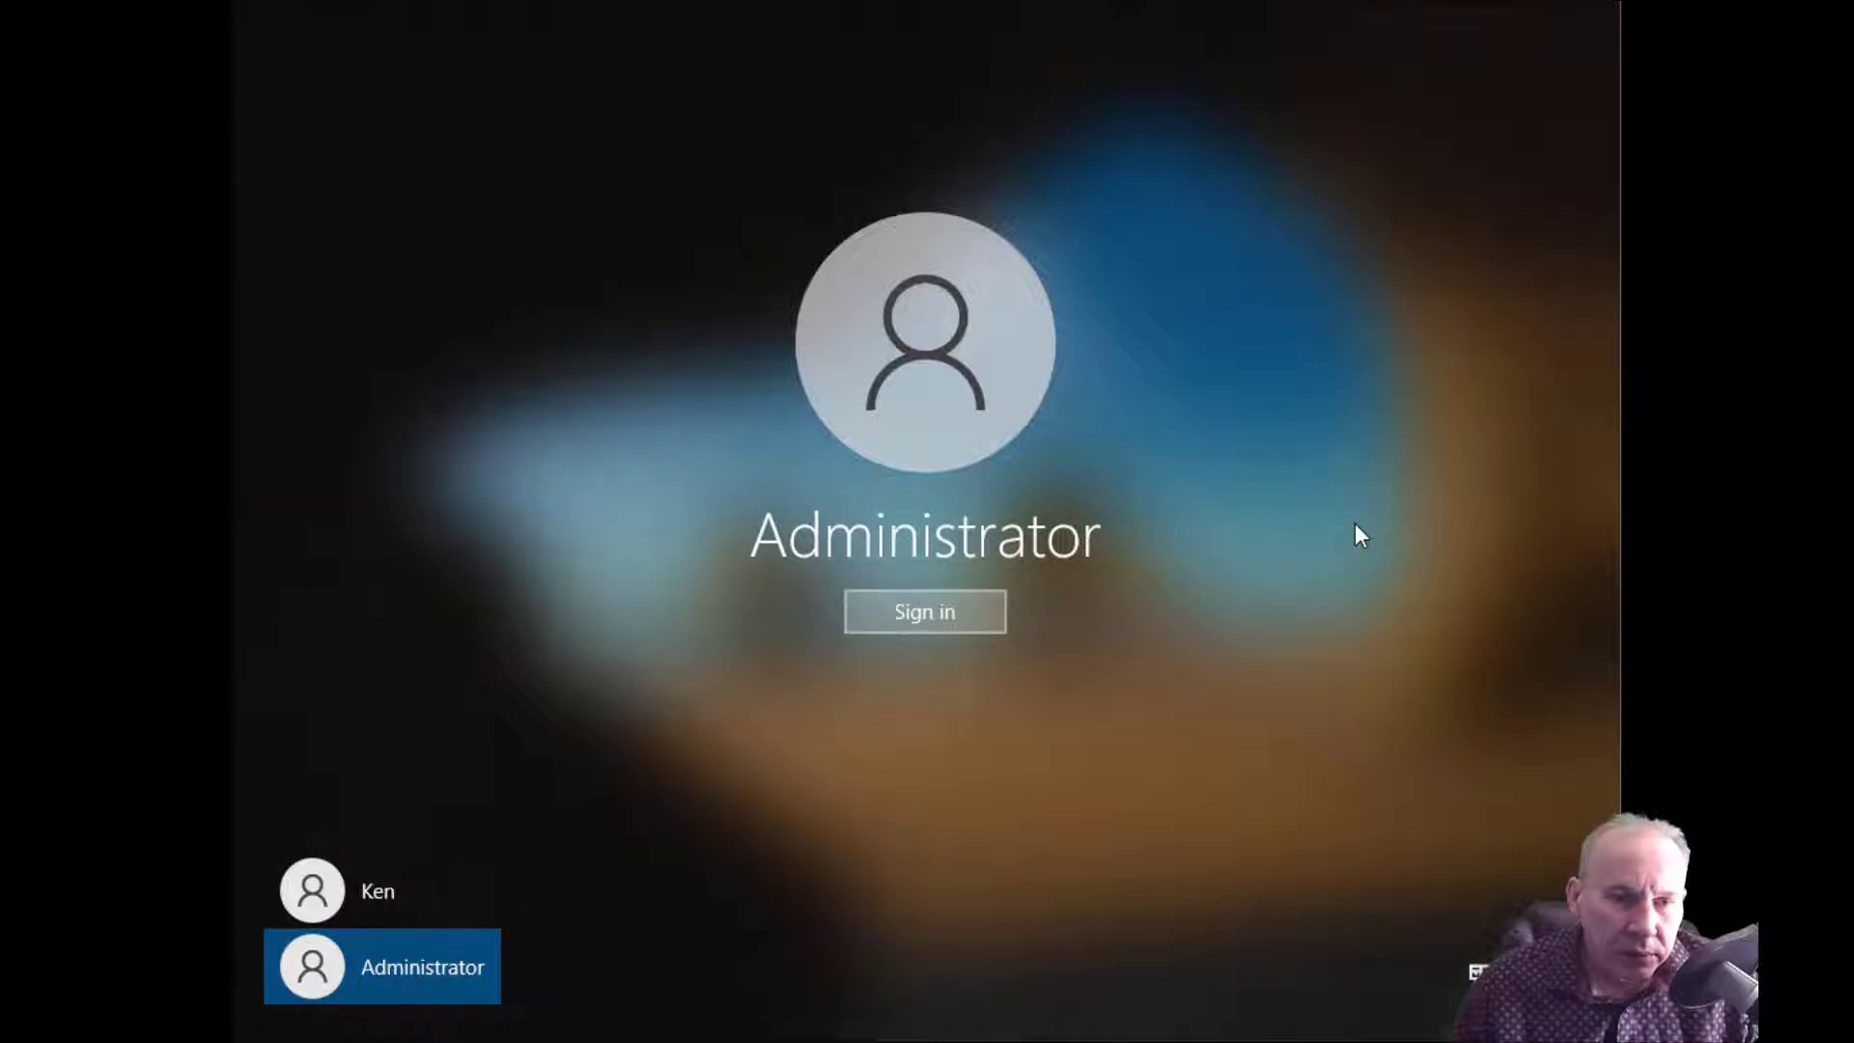
{"action": "key", "text": "Return"}
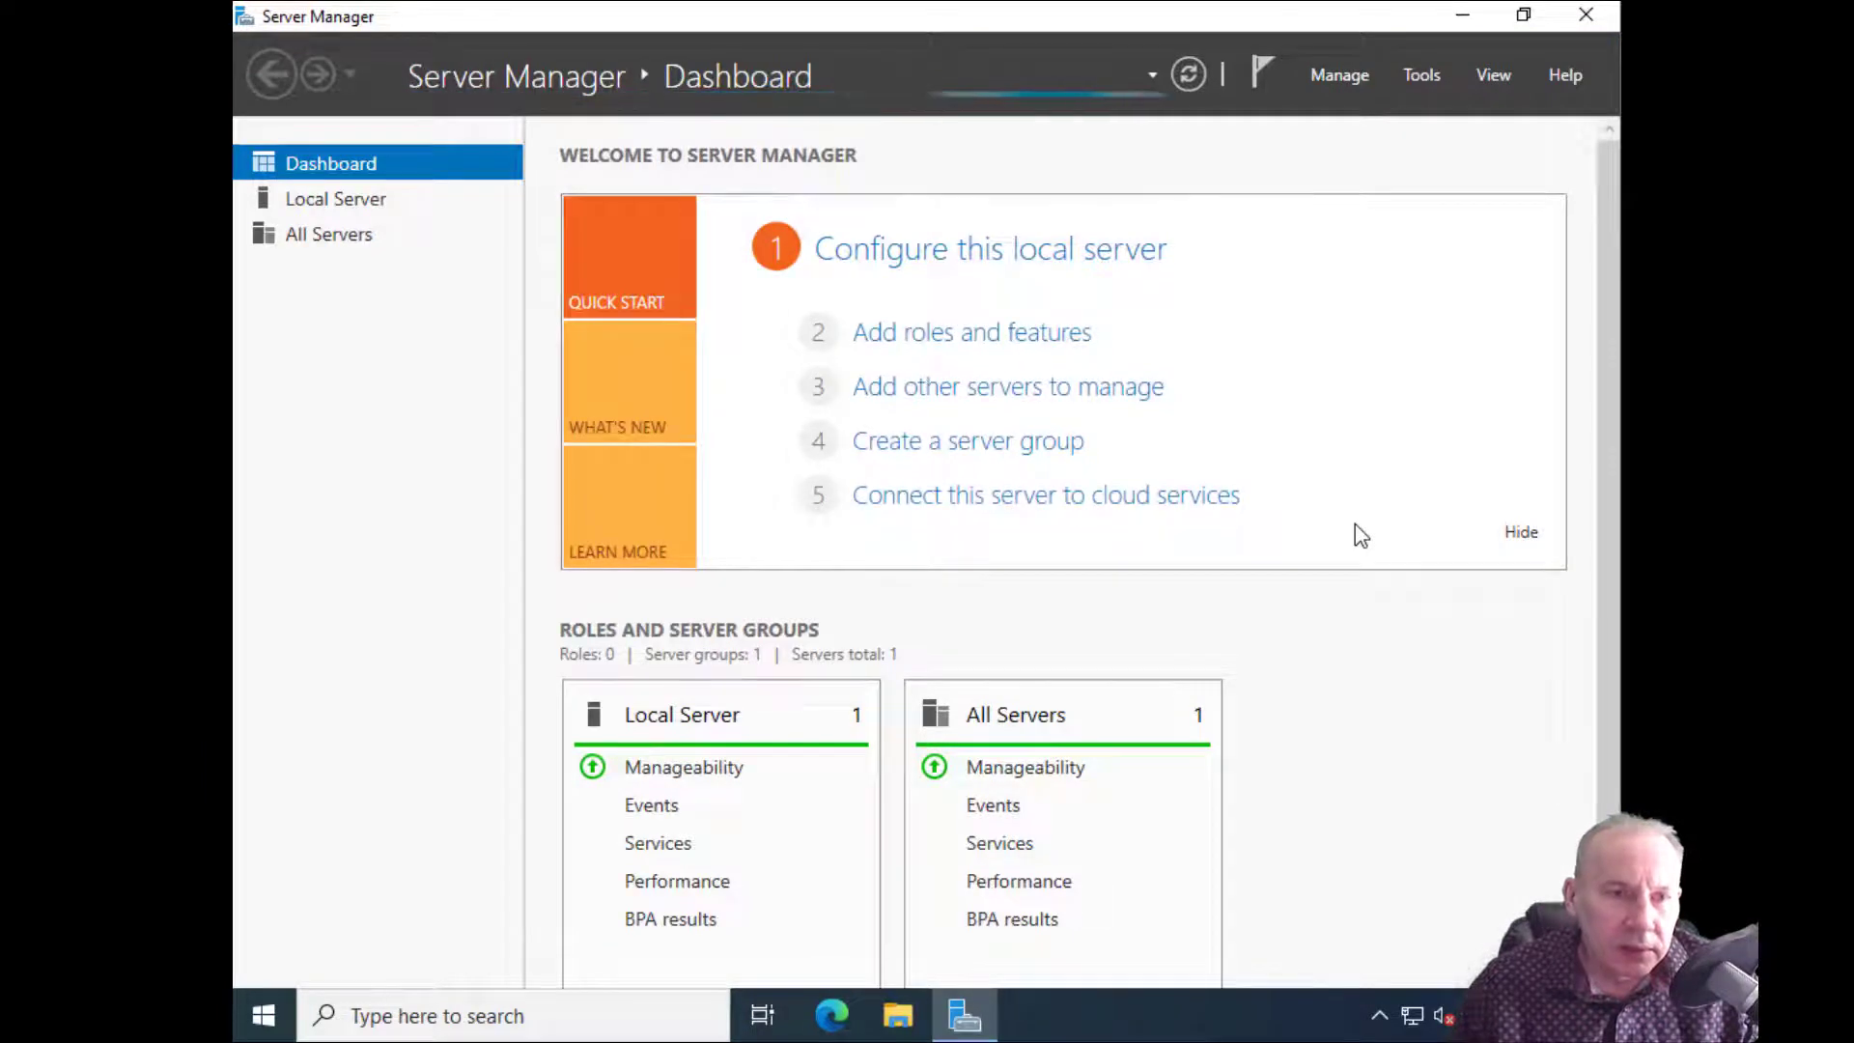
- Launch Windows Settings from the Start menu
{"action": "left_click", "coordinate": [264, 1016]}
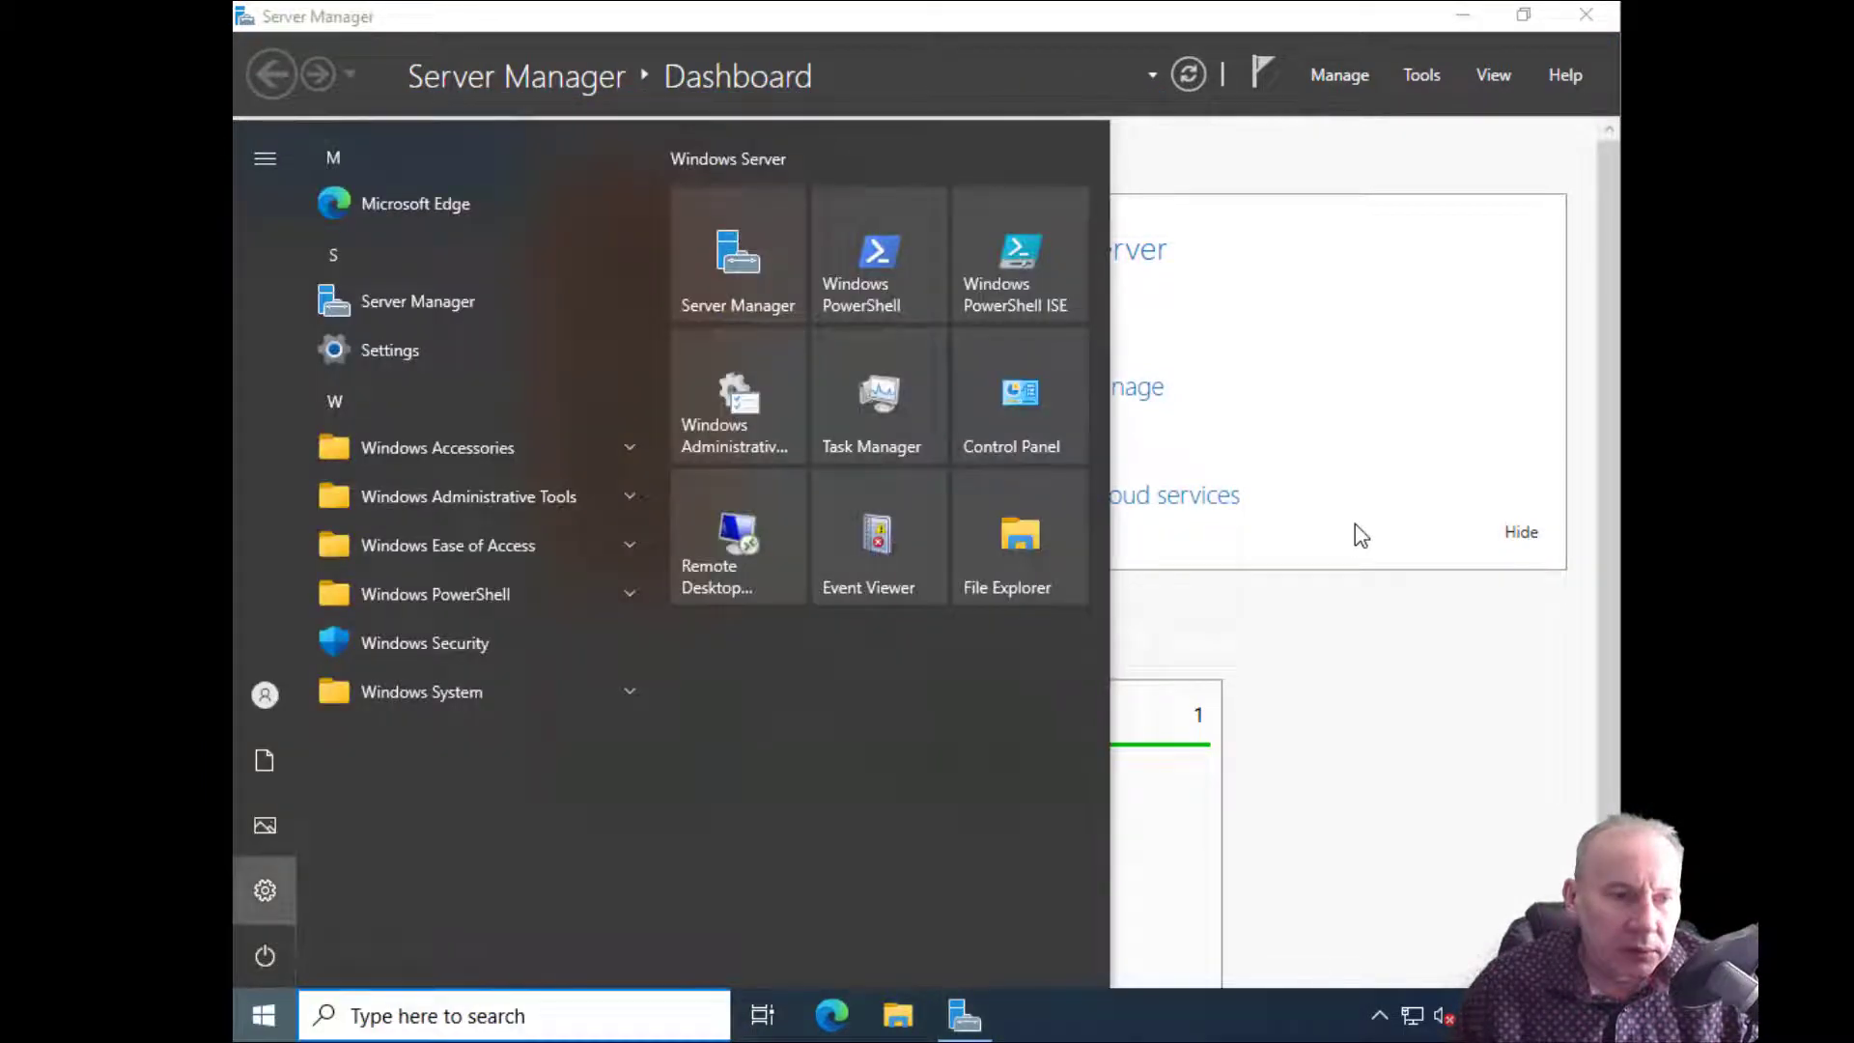
{"action": "left_click", "coordinate": [264, 890]}
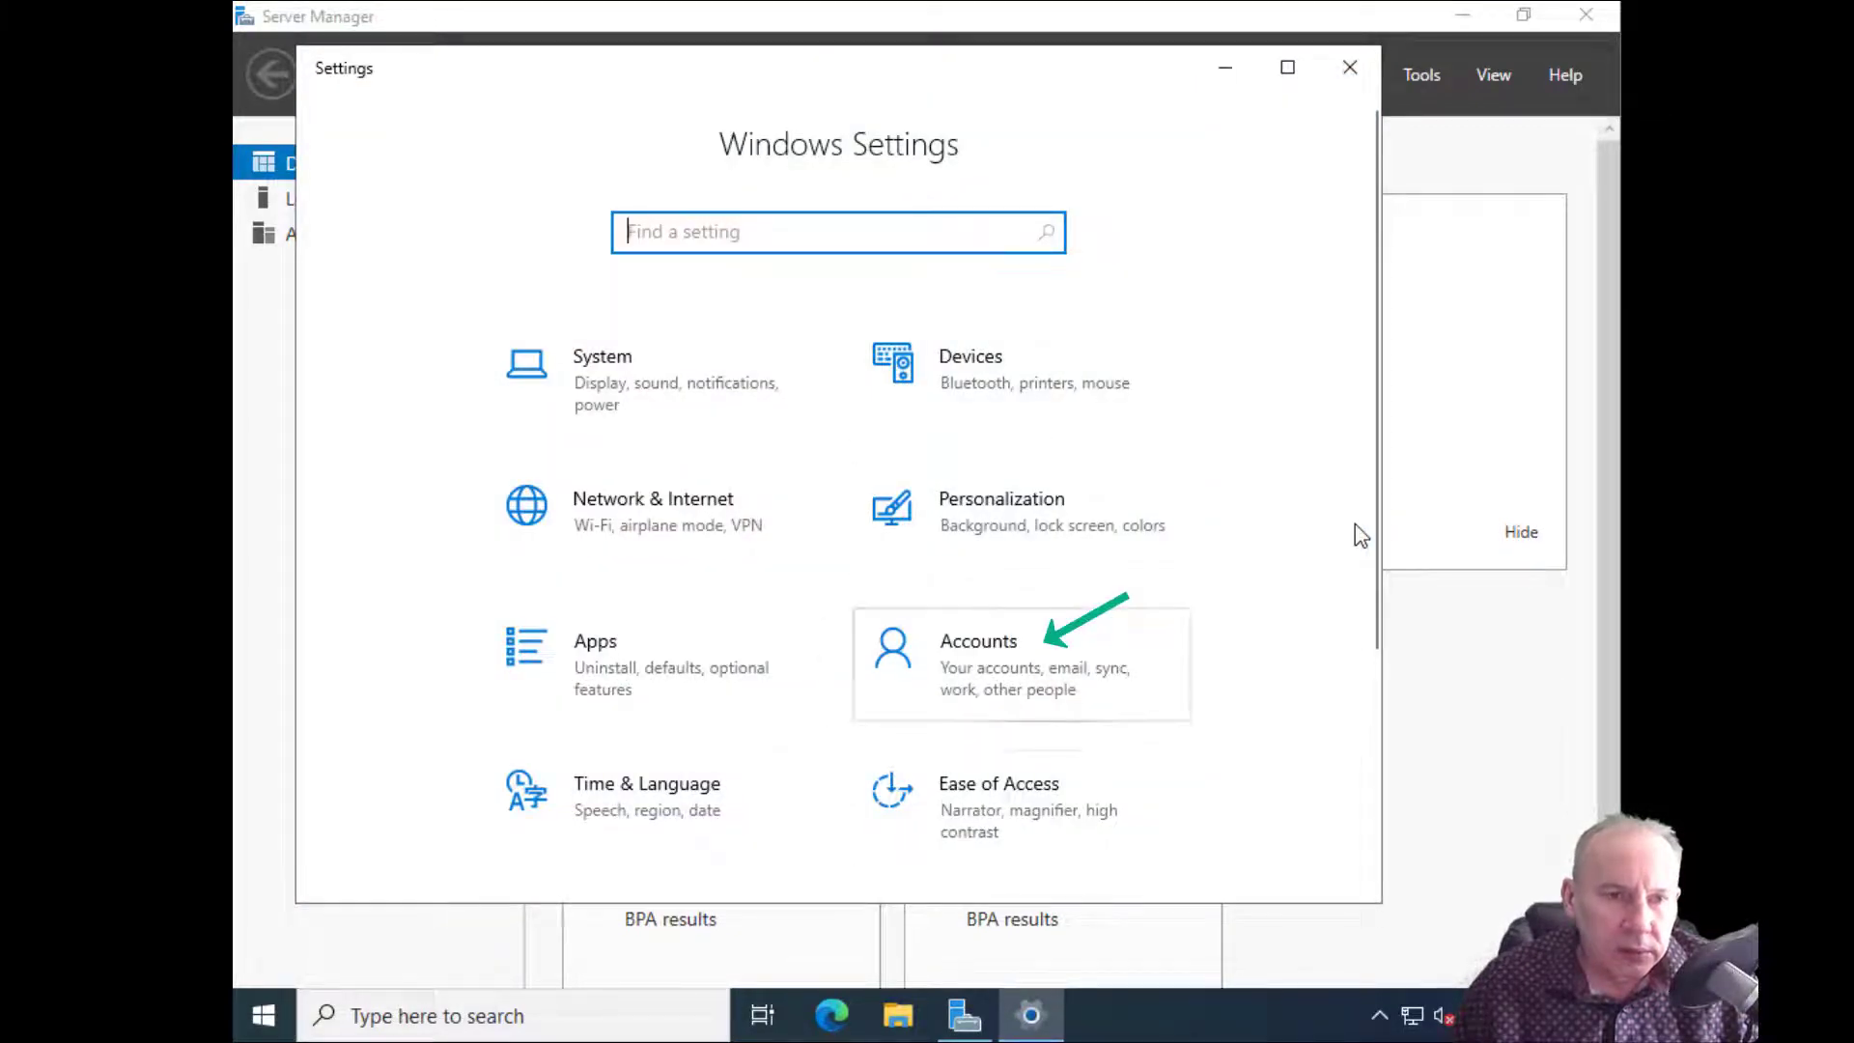
- Under Accounts > Sign-in options, expand Password and choose Add
{"action": "left_click", "coordinate": [976, 662]}
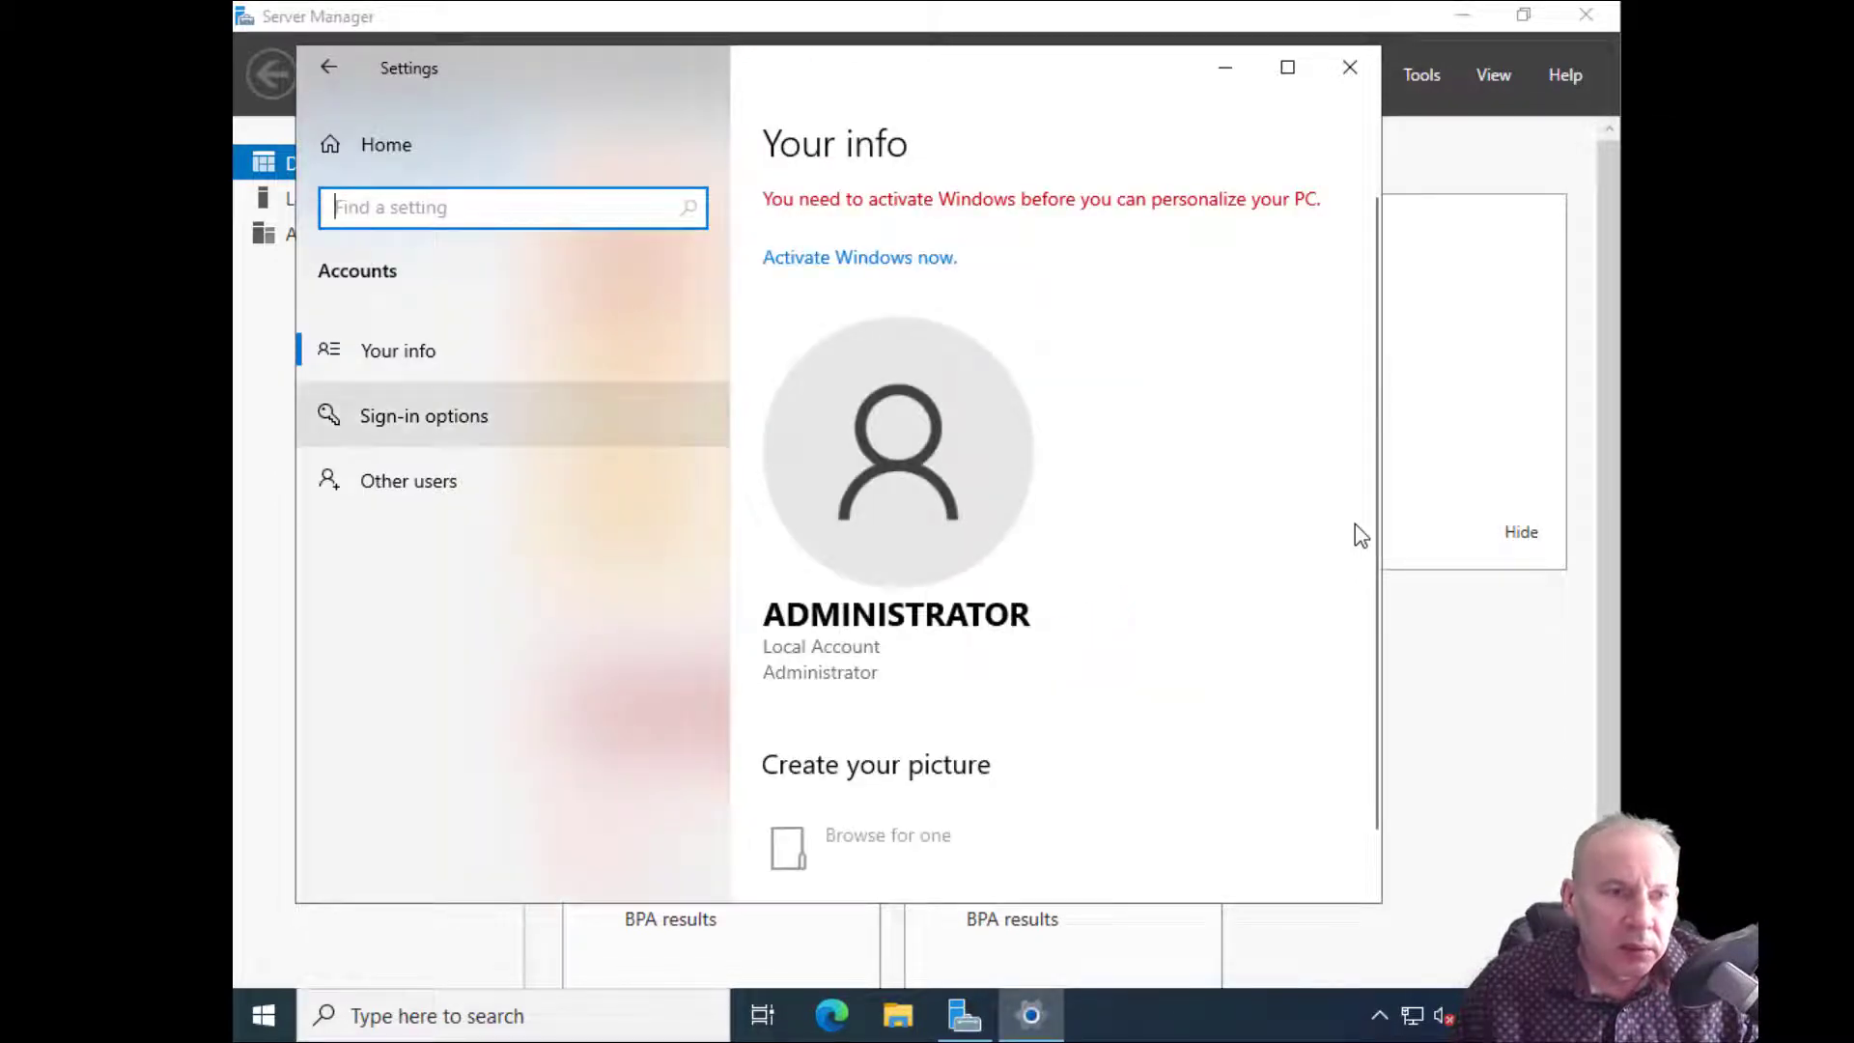
{"action": "left_click", "coordinate": [424, 415]}
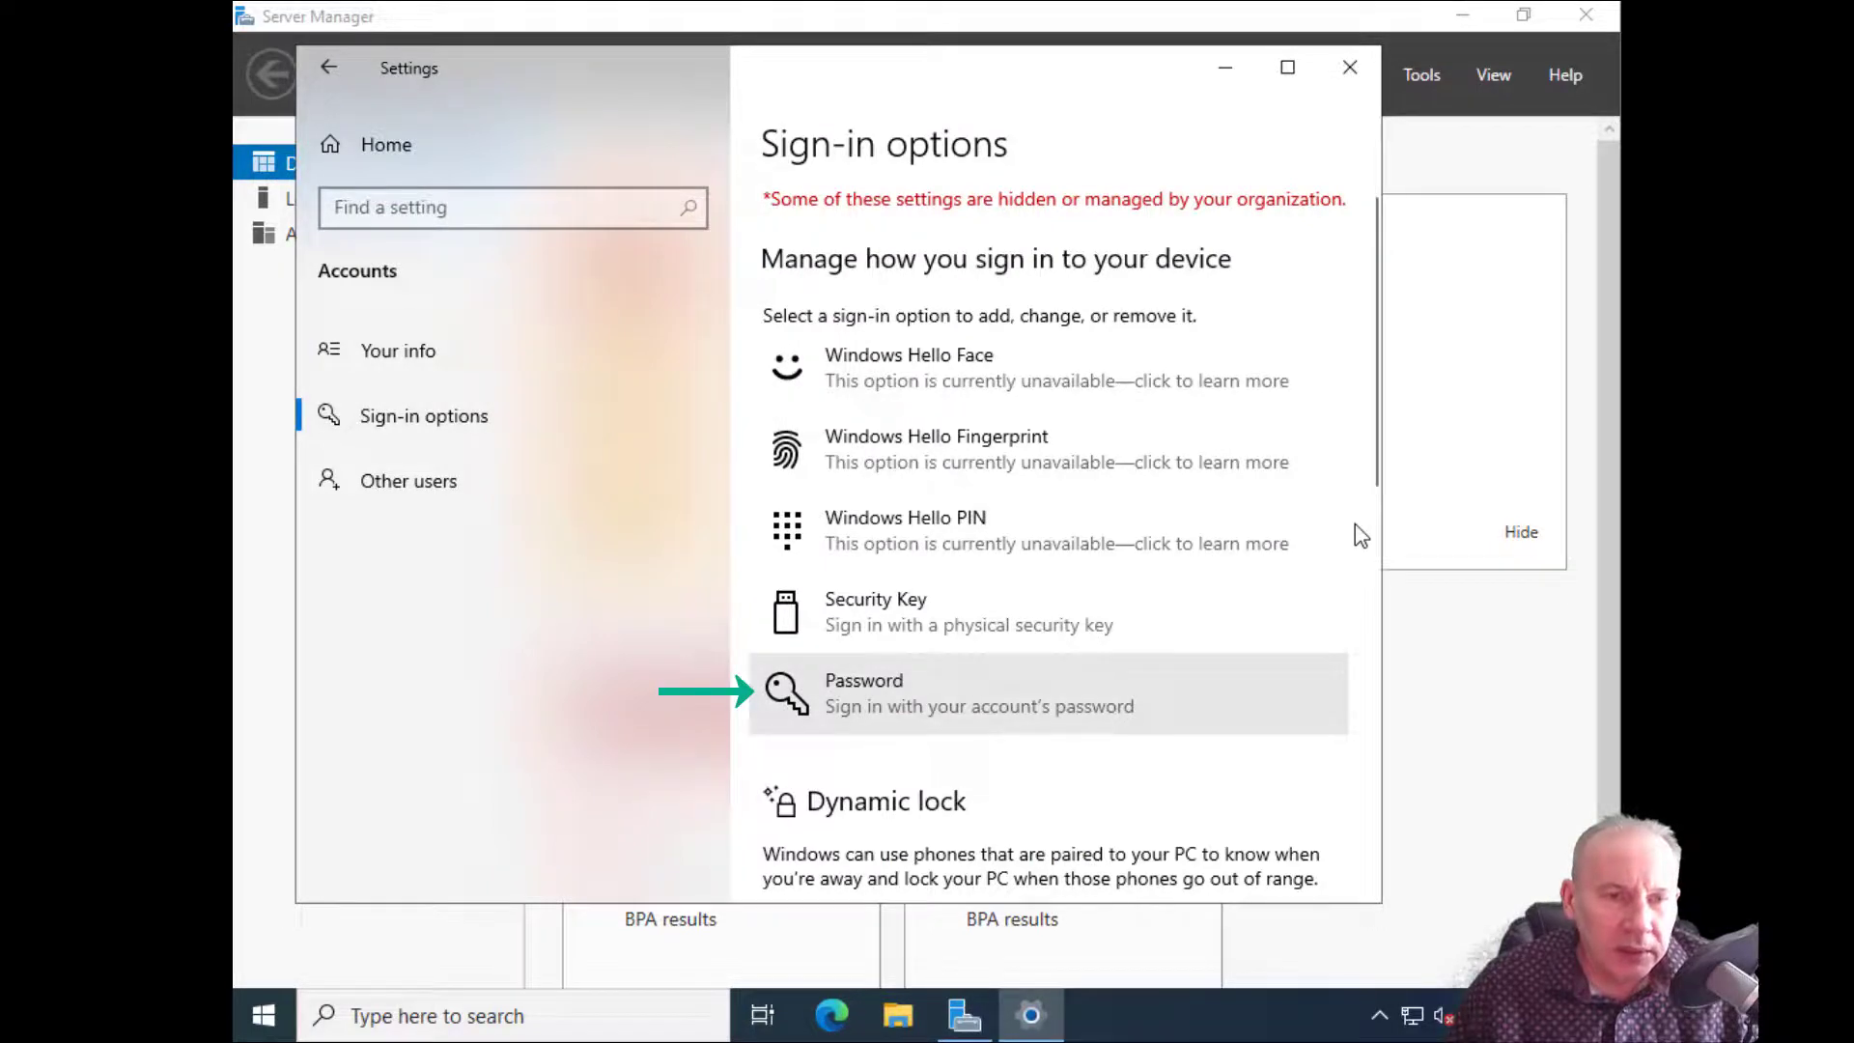
{"action": "left_click", "coordinate": [1005, 693]}
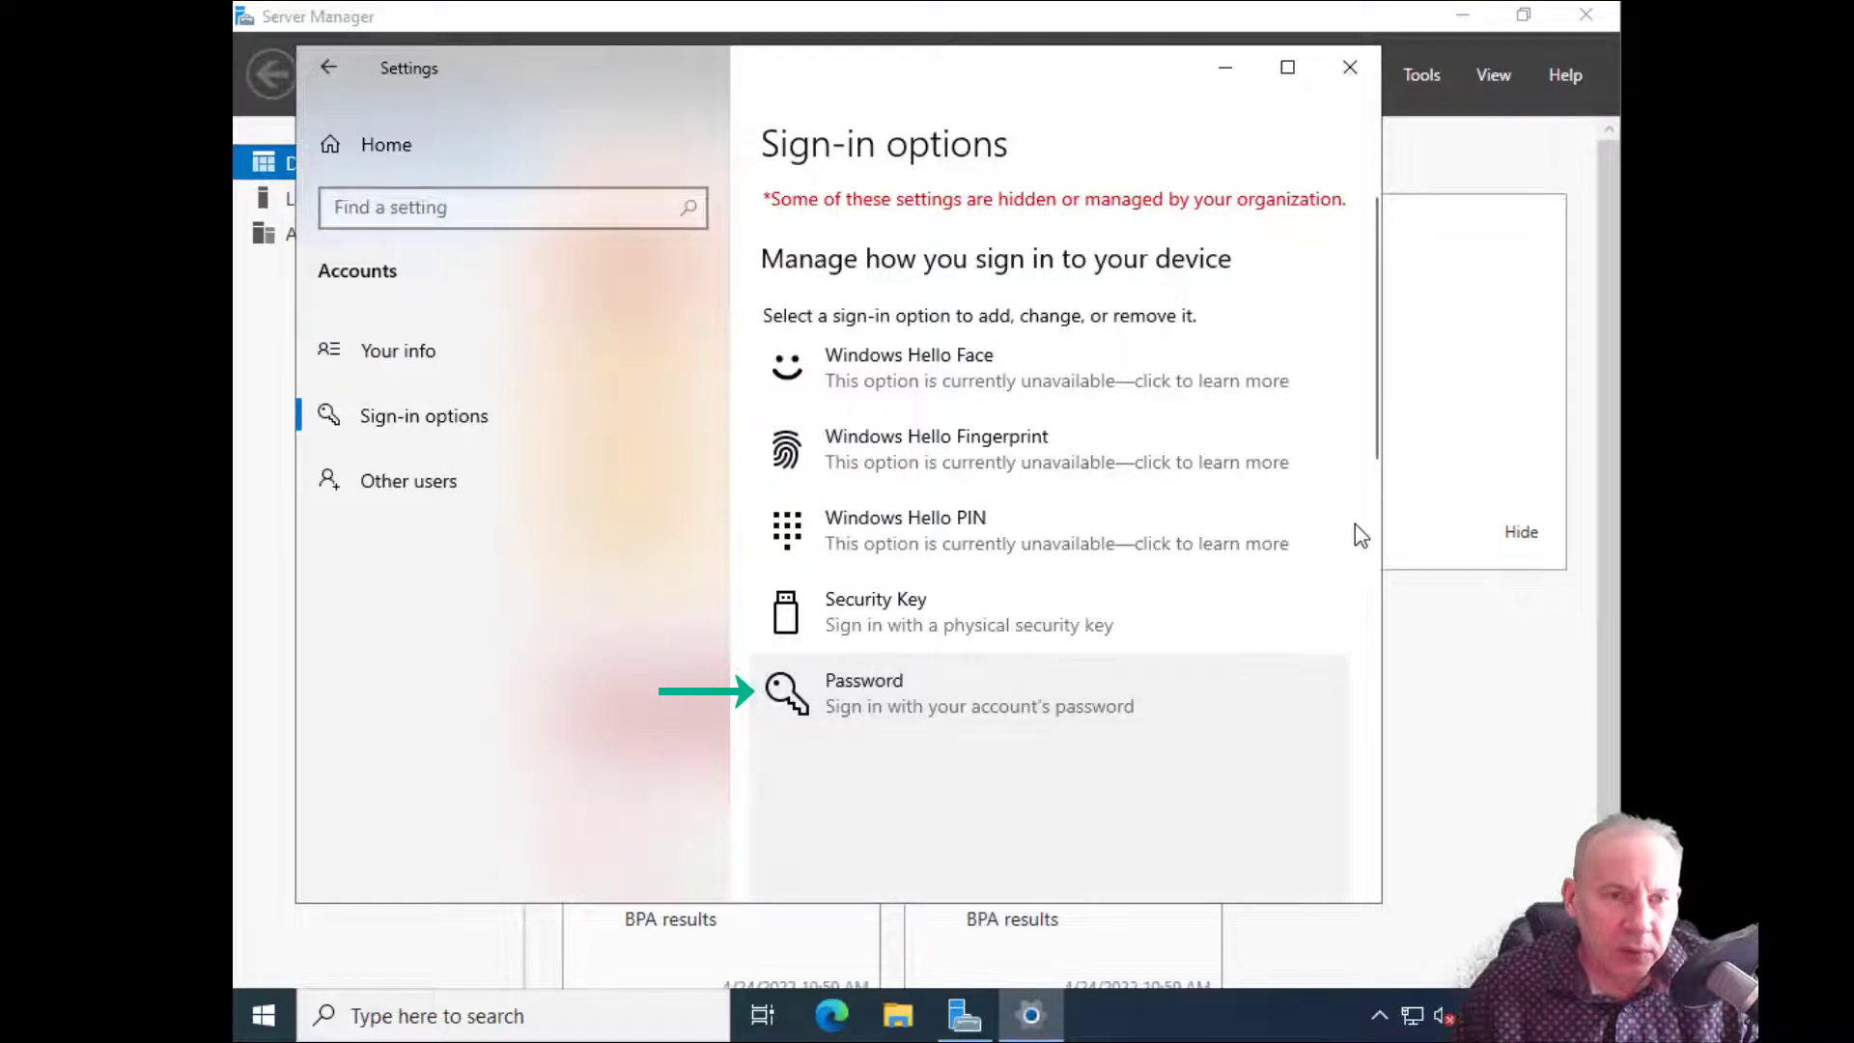
{"action": "scroll", "coordinate": [1005, 694], "scroll_direction": "down", "scroll_amount": 1}
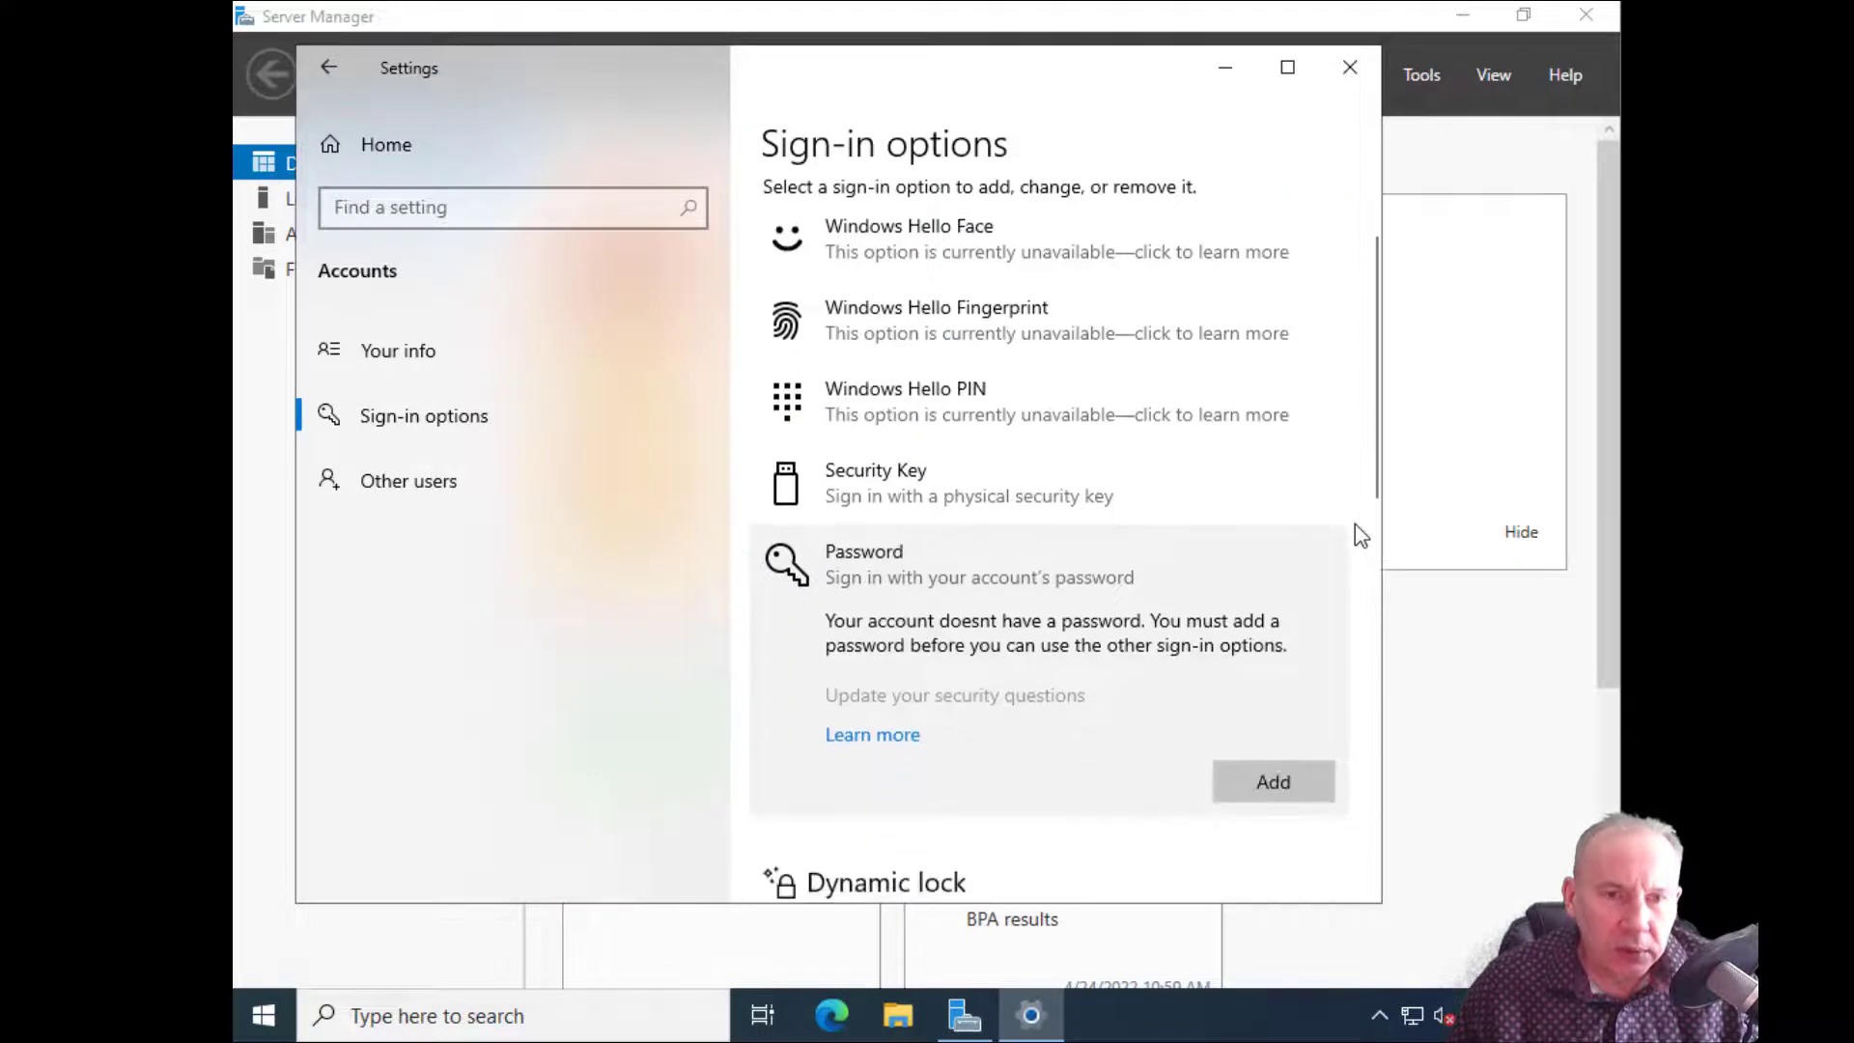
{"action": "left_click", "coordinate": [1273, 780]}
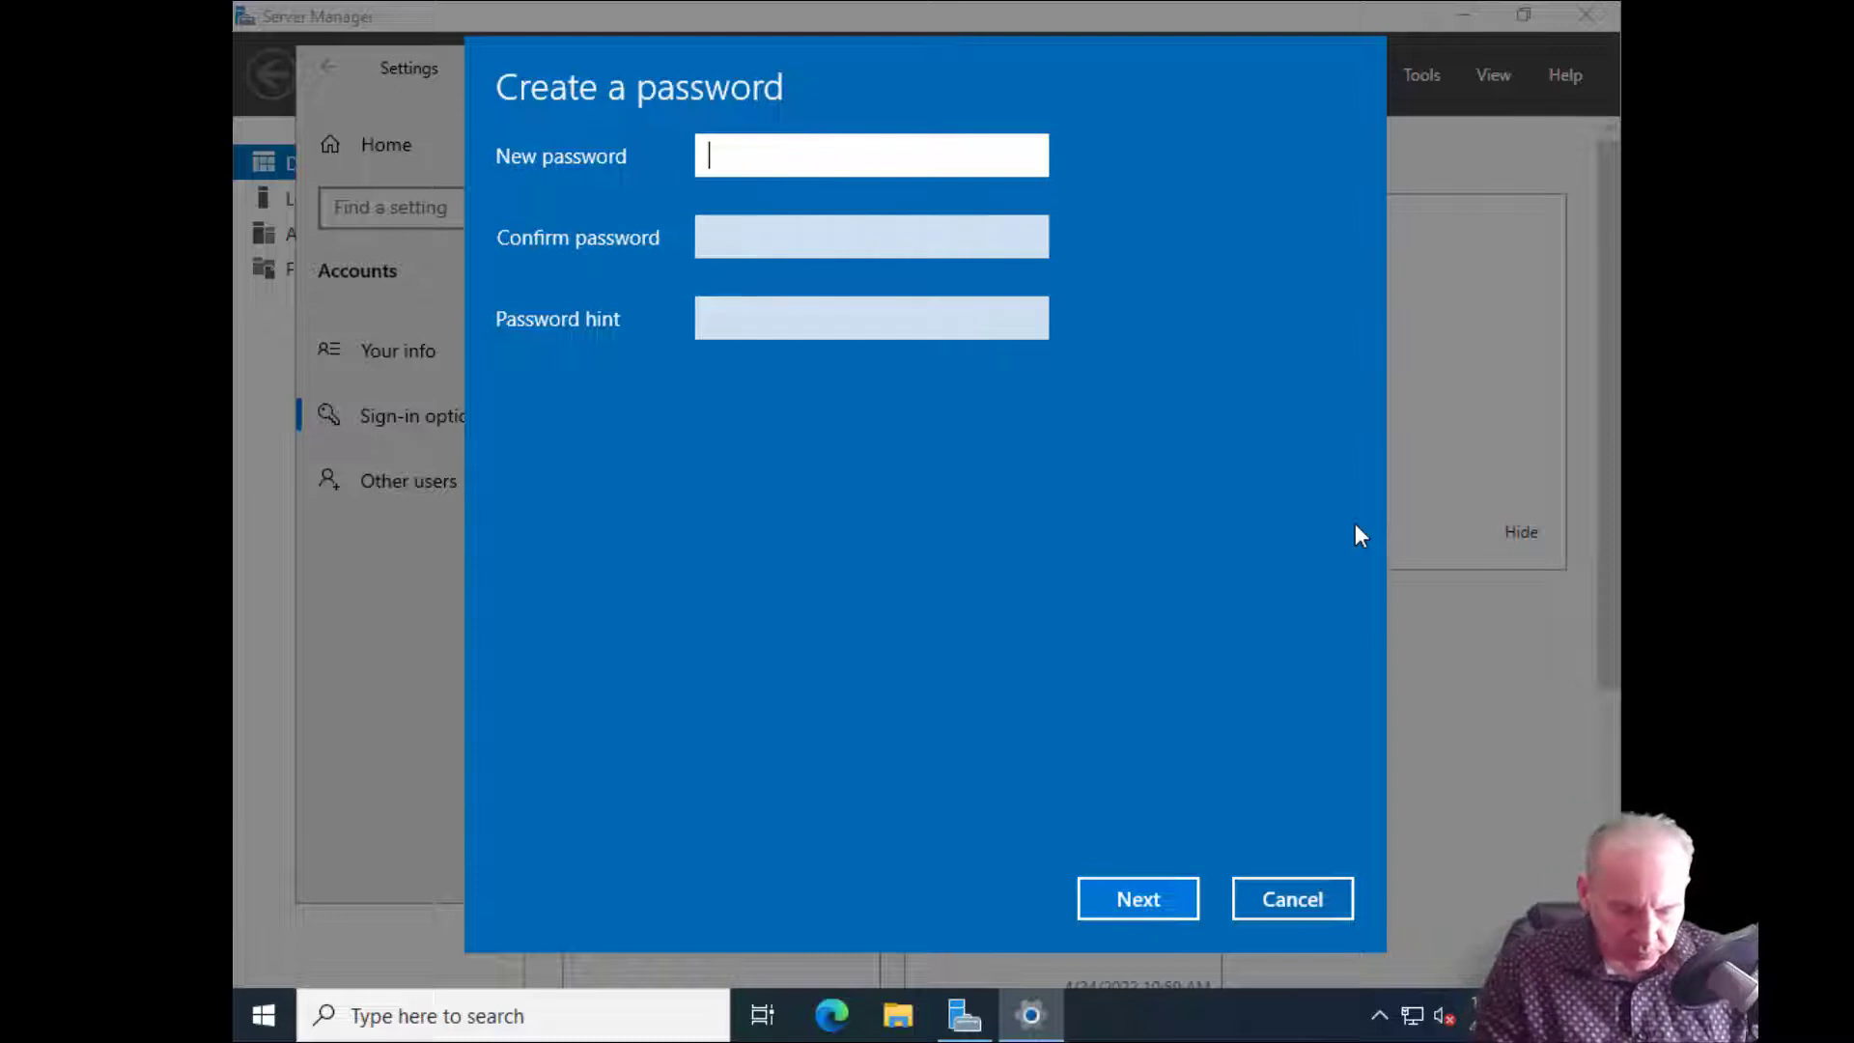
- Enter and confirm the new Administrator password, add a password hint, and finish
{"action": "type", "text": "••••••••••"}
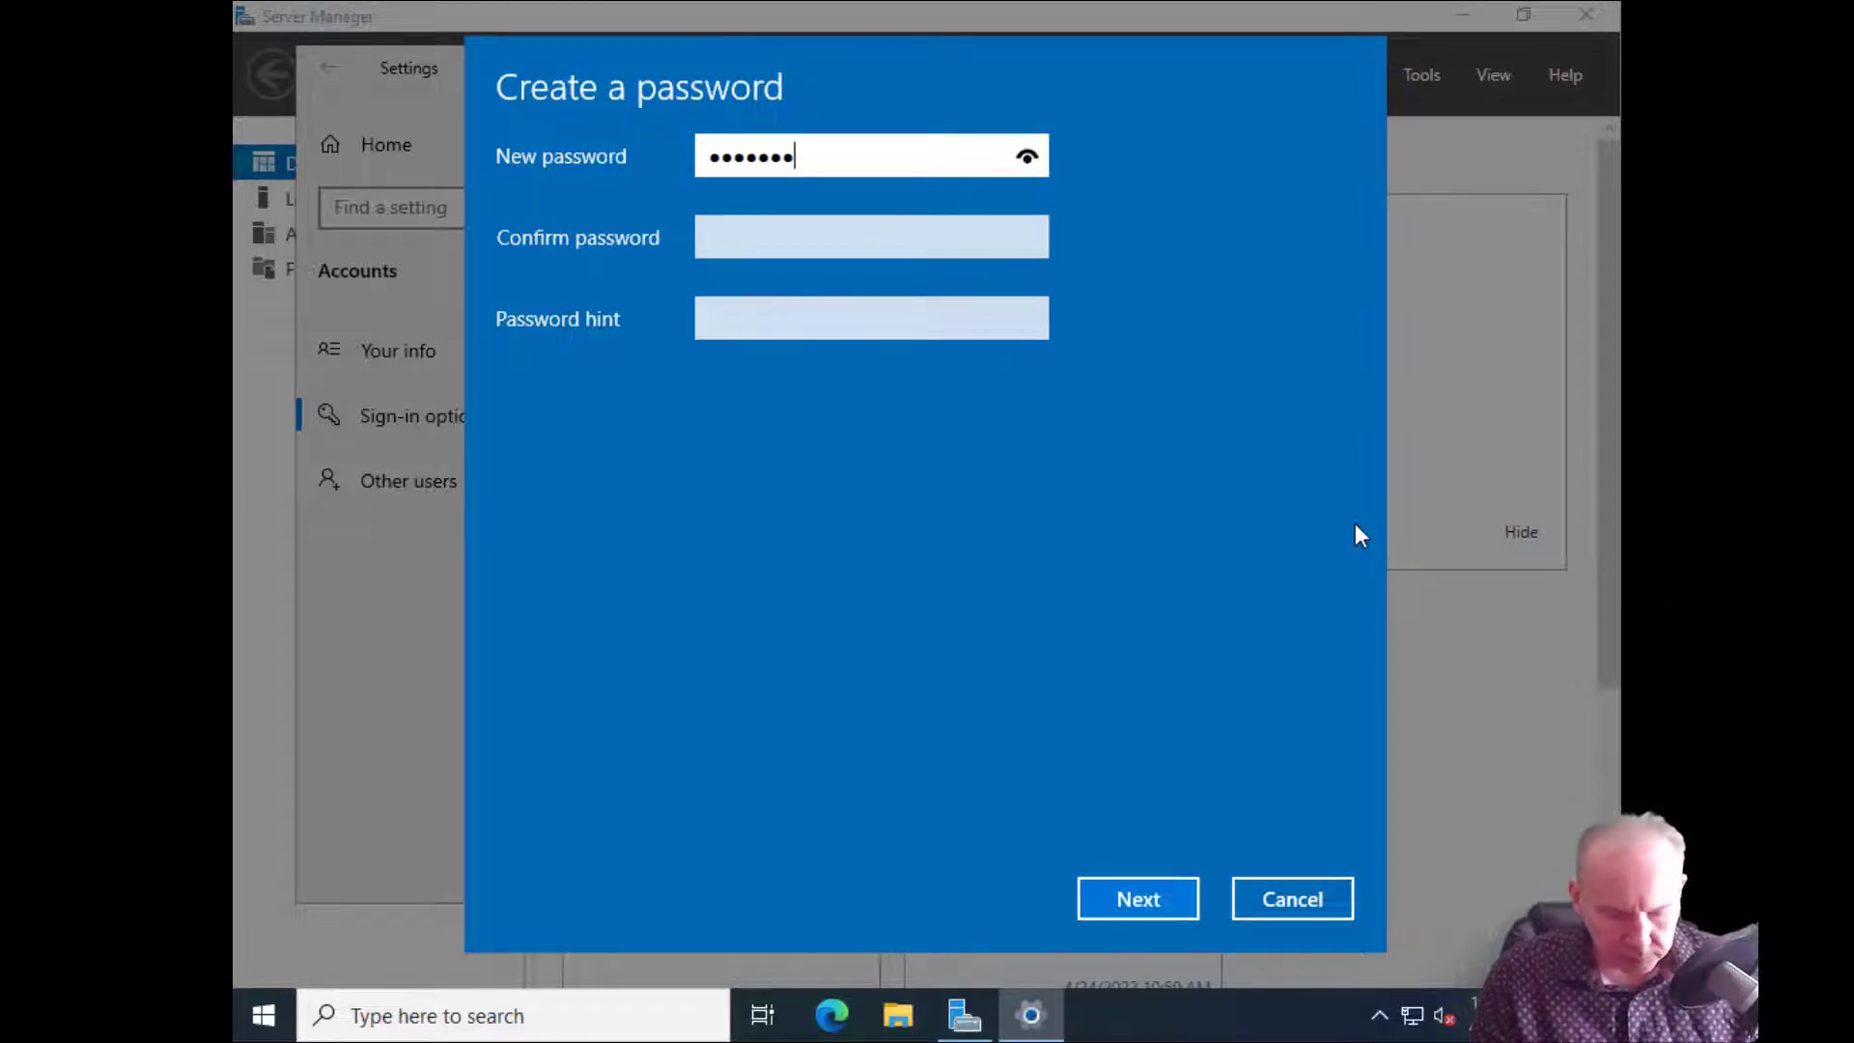
{"action": "key", "text": "Tab"}
{"action": "type", "text": "•••••••••"}
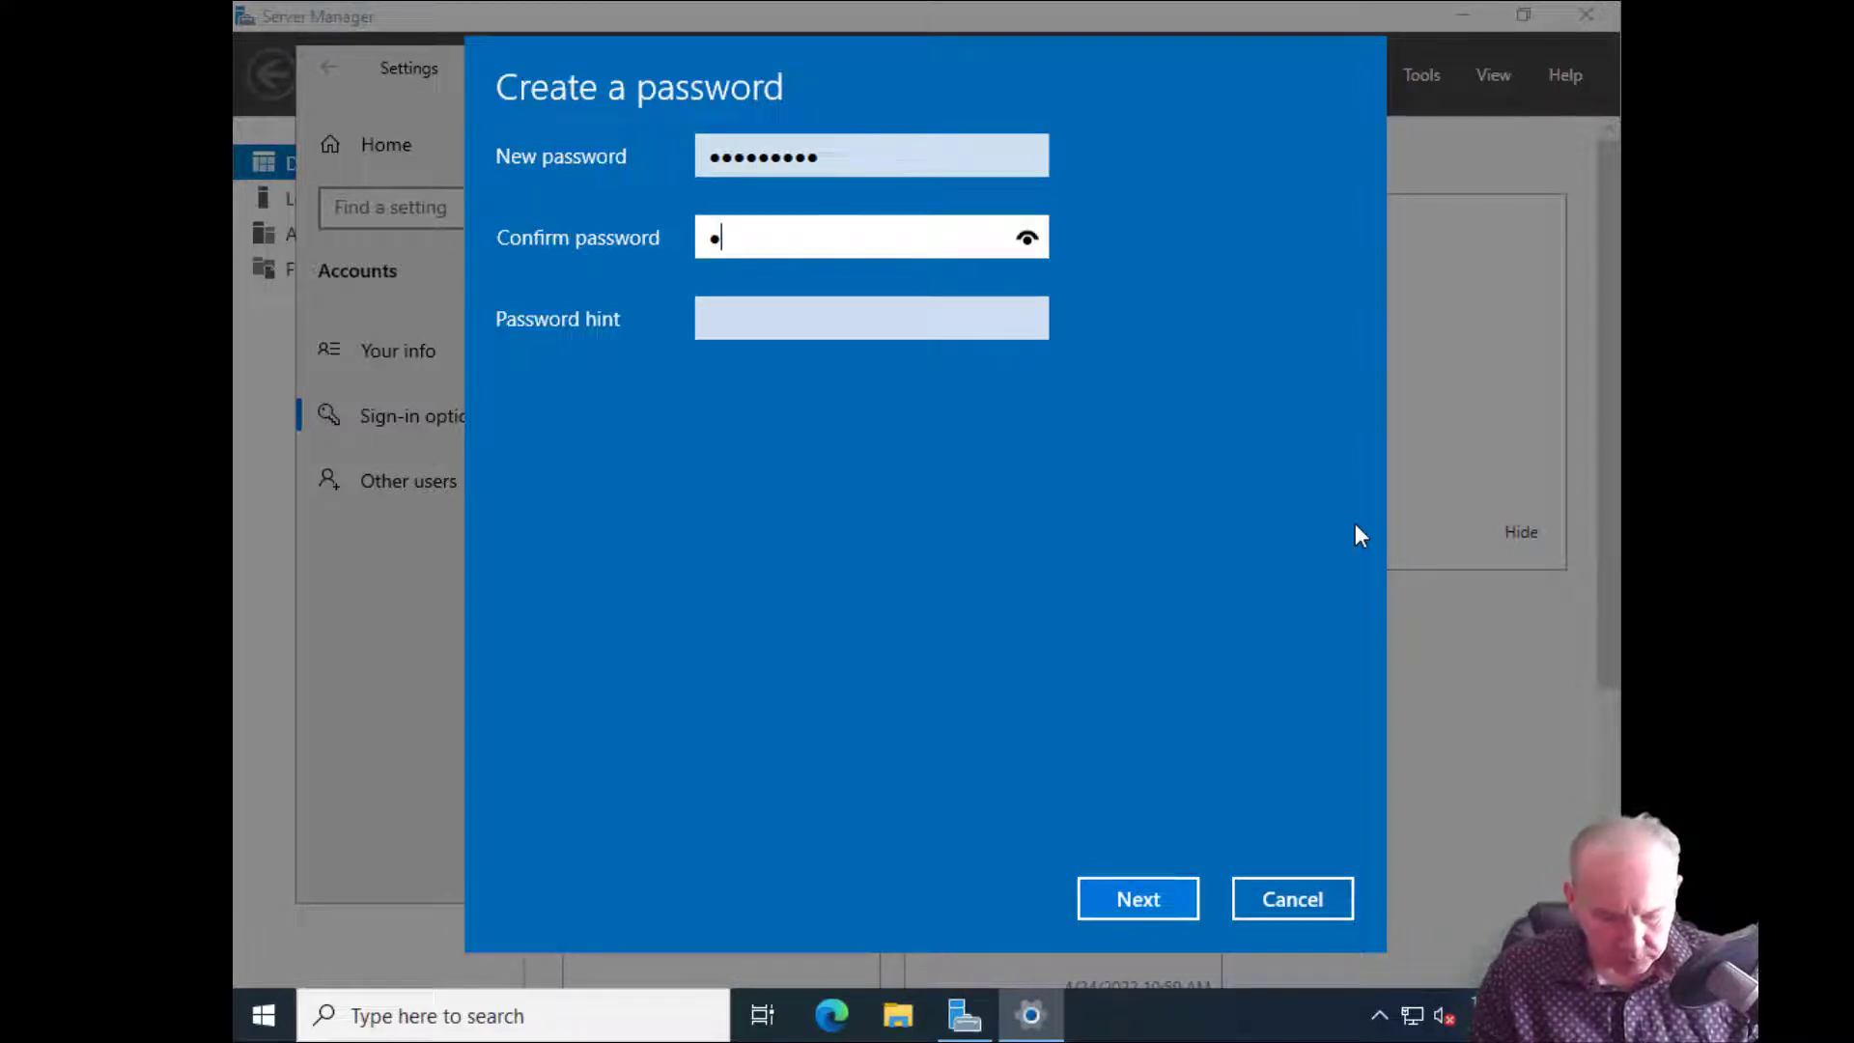
{"action": "type", "text": "•"}
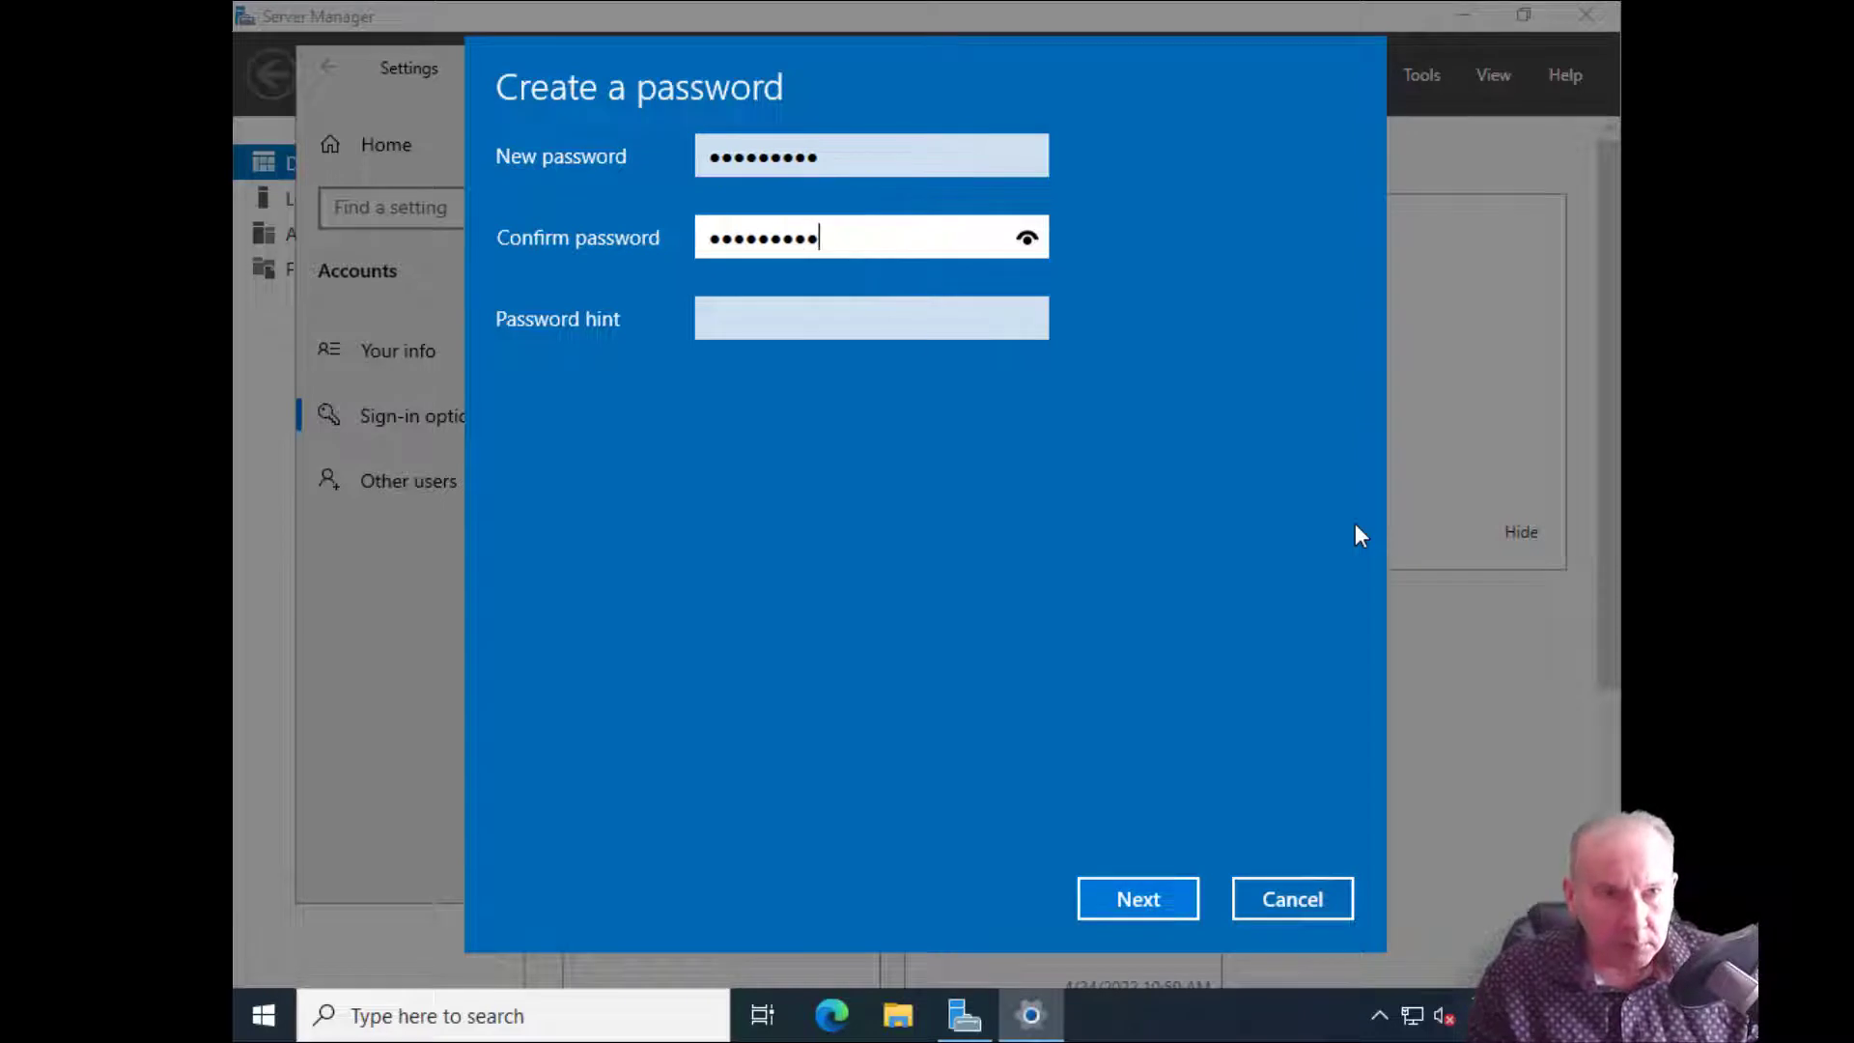
{"action": "key", "text": "Tab"}
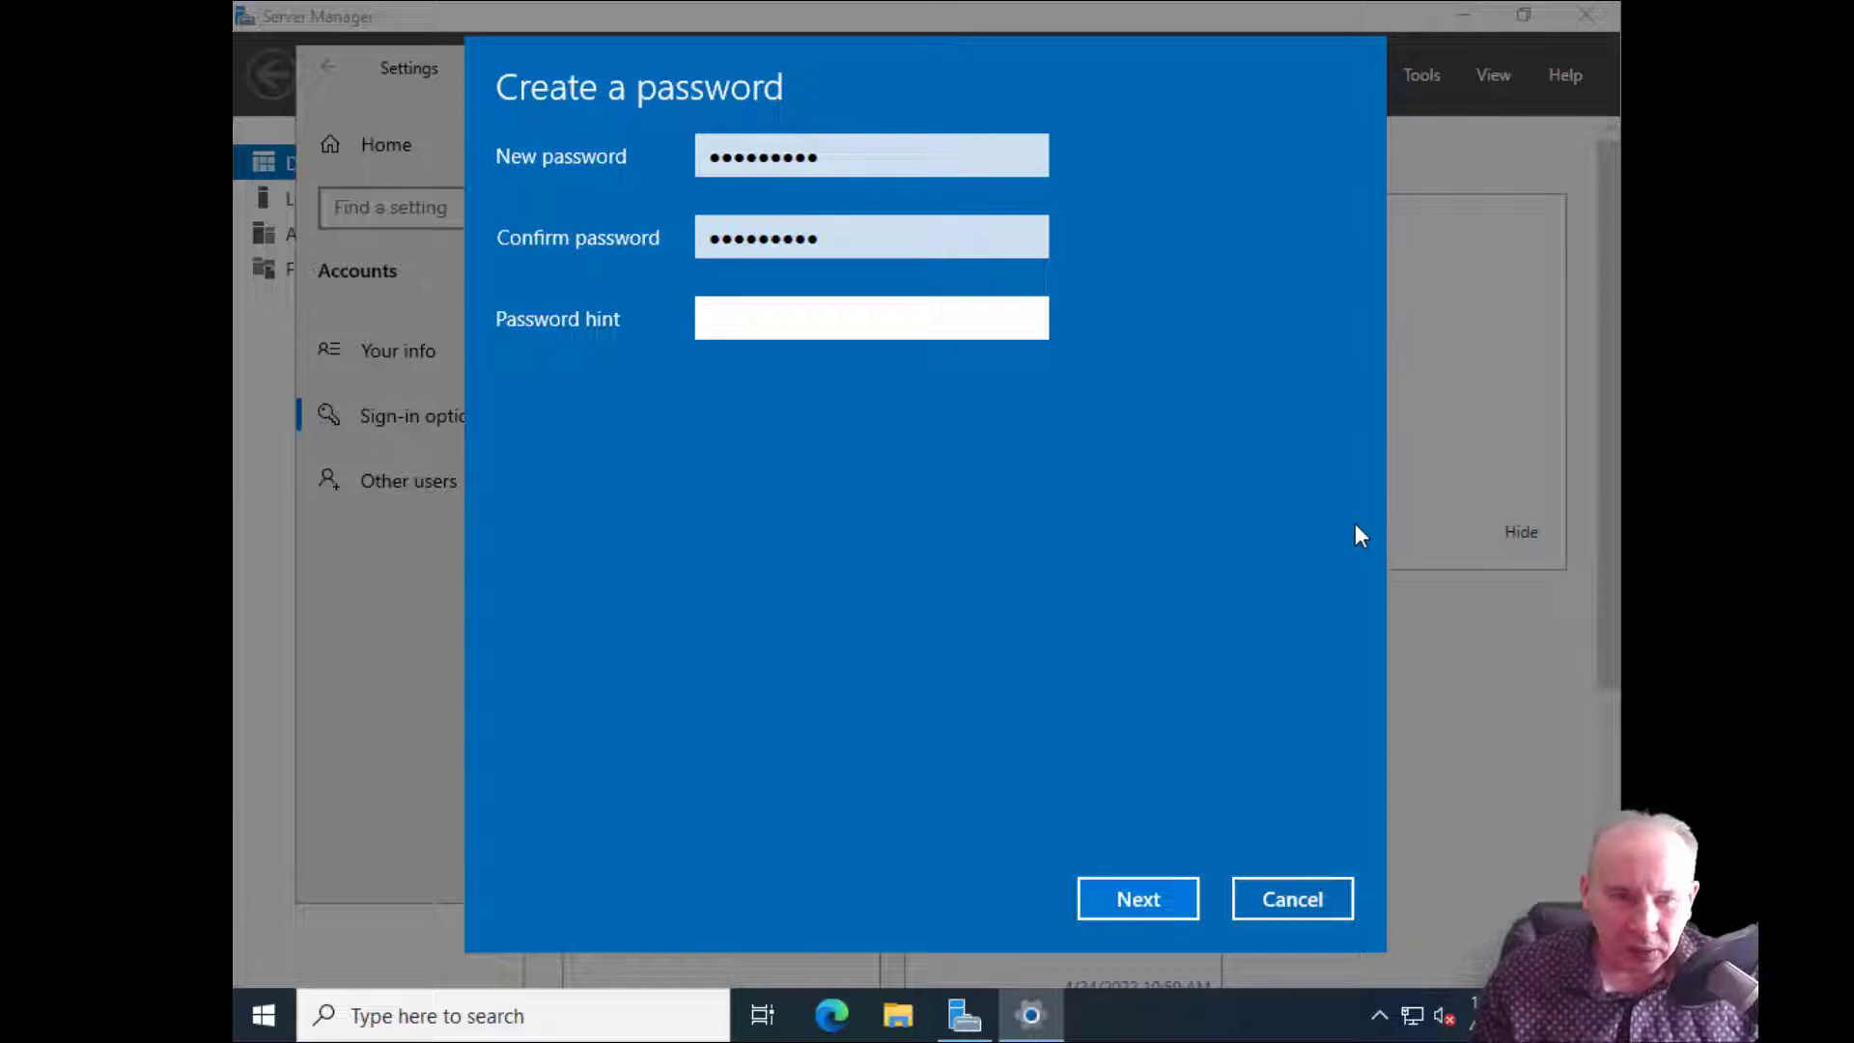
{"action": "type", "text": "secret"}
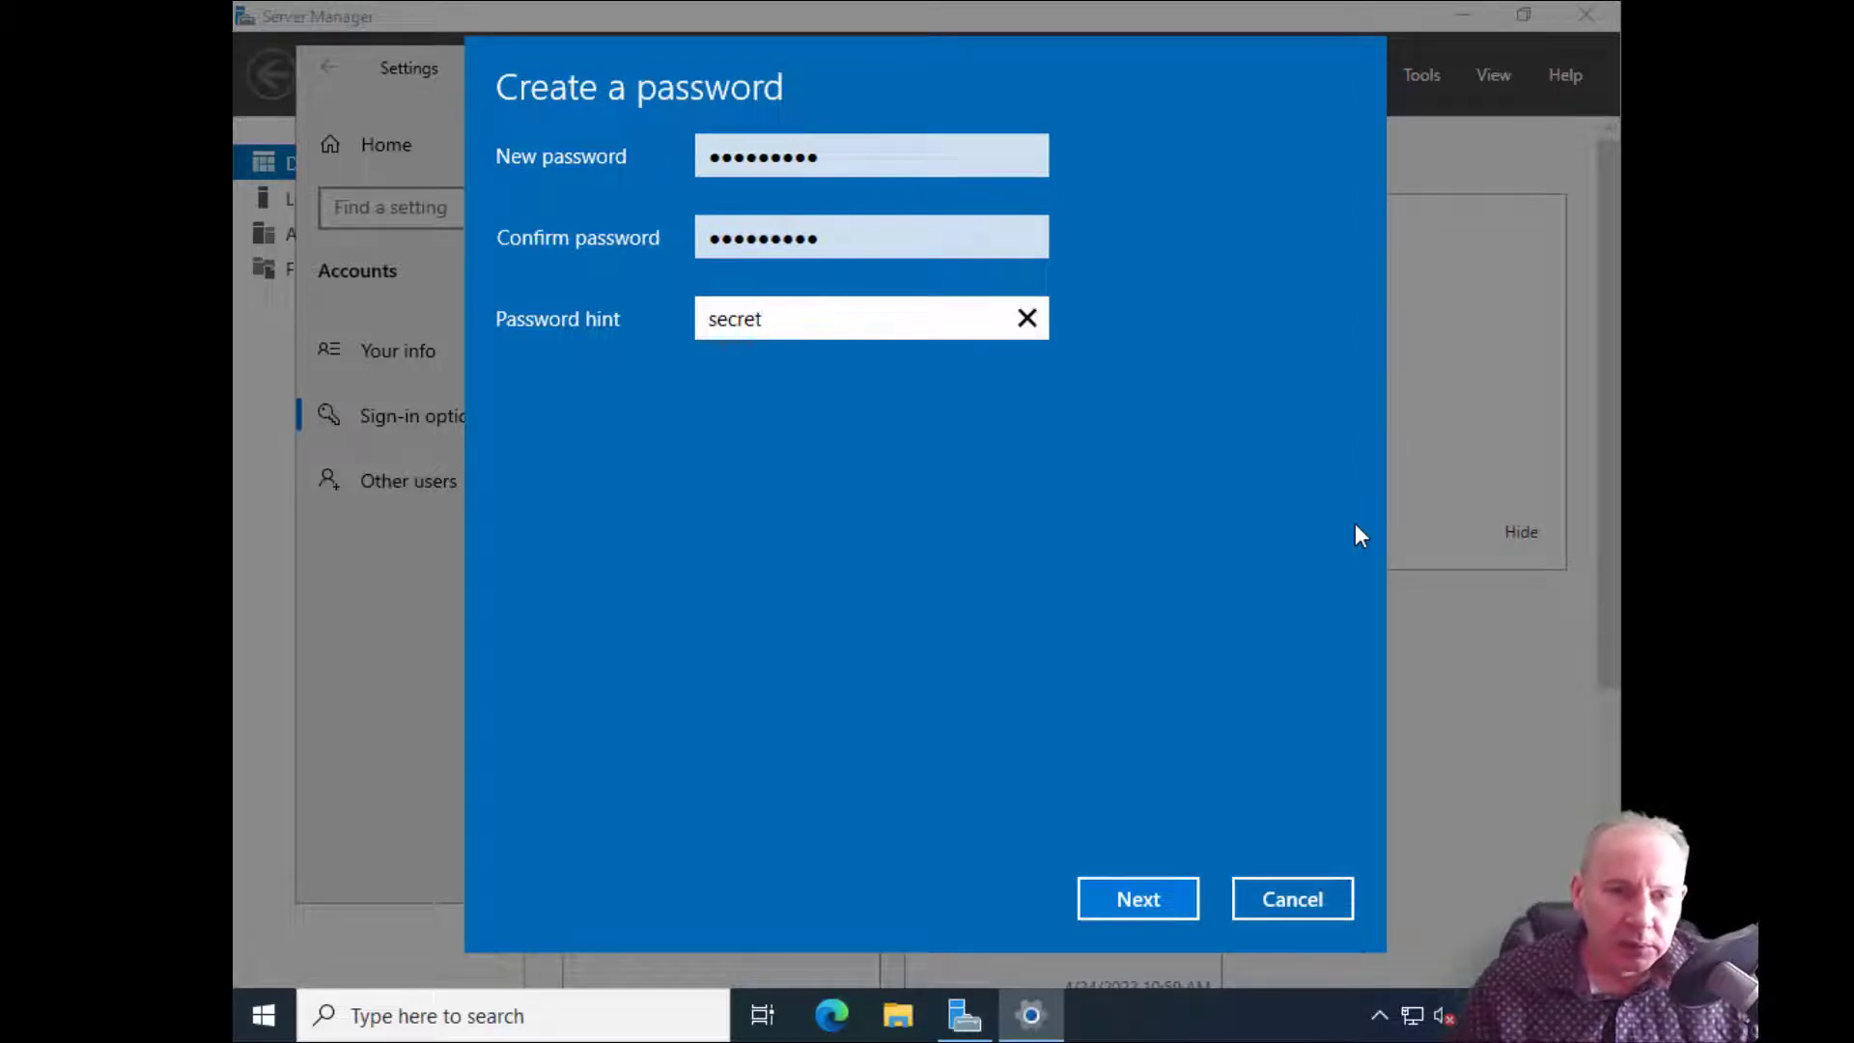
{"action": "key", "text": "Return"}
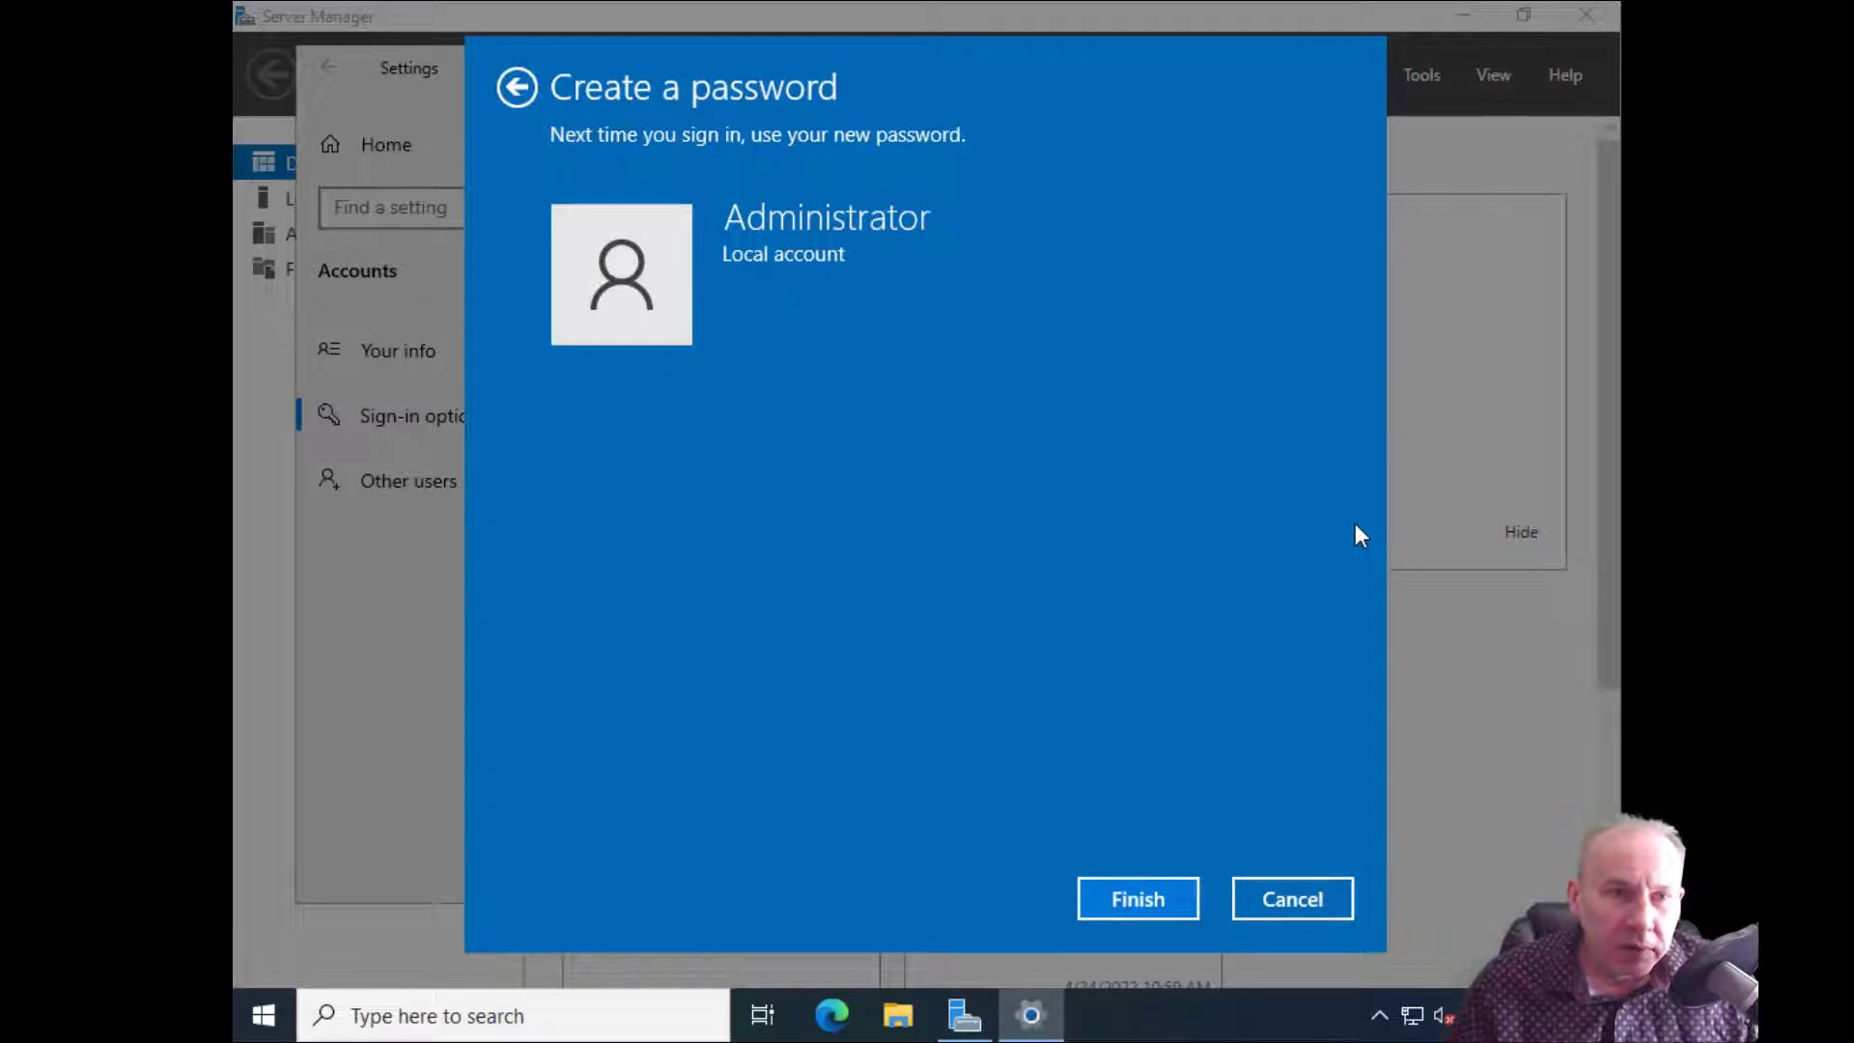
{"action": "key", "text": "Return"}
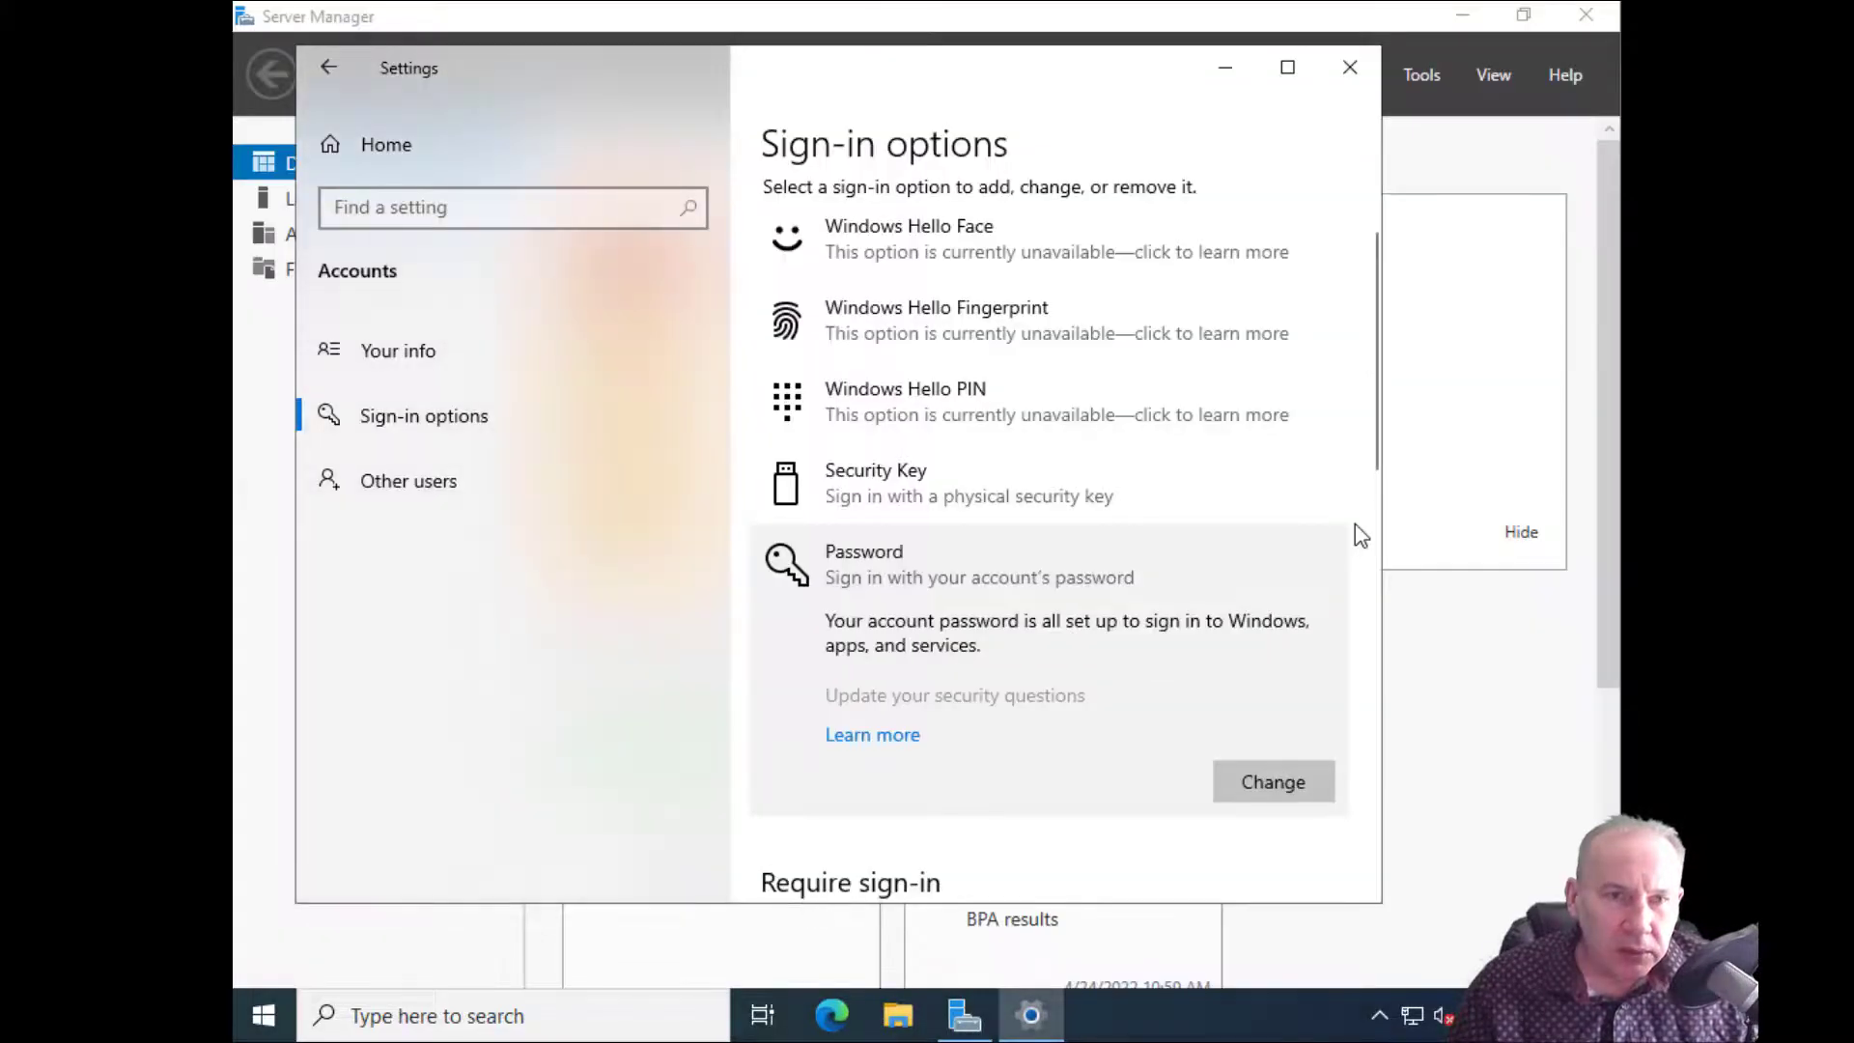
- Close Settings and sign out of the Administrator account
{"action": "key", "text": "alt+F4"}
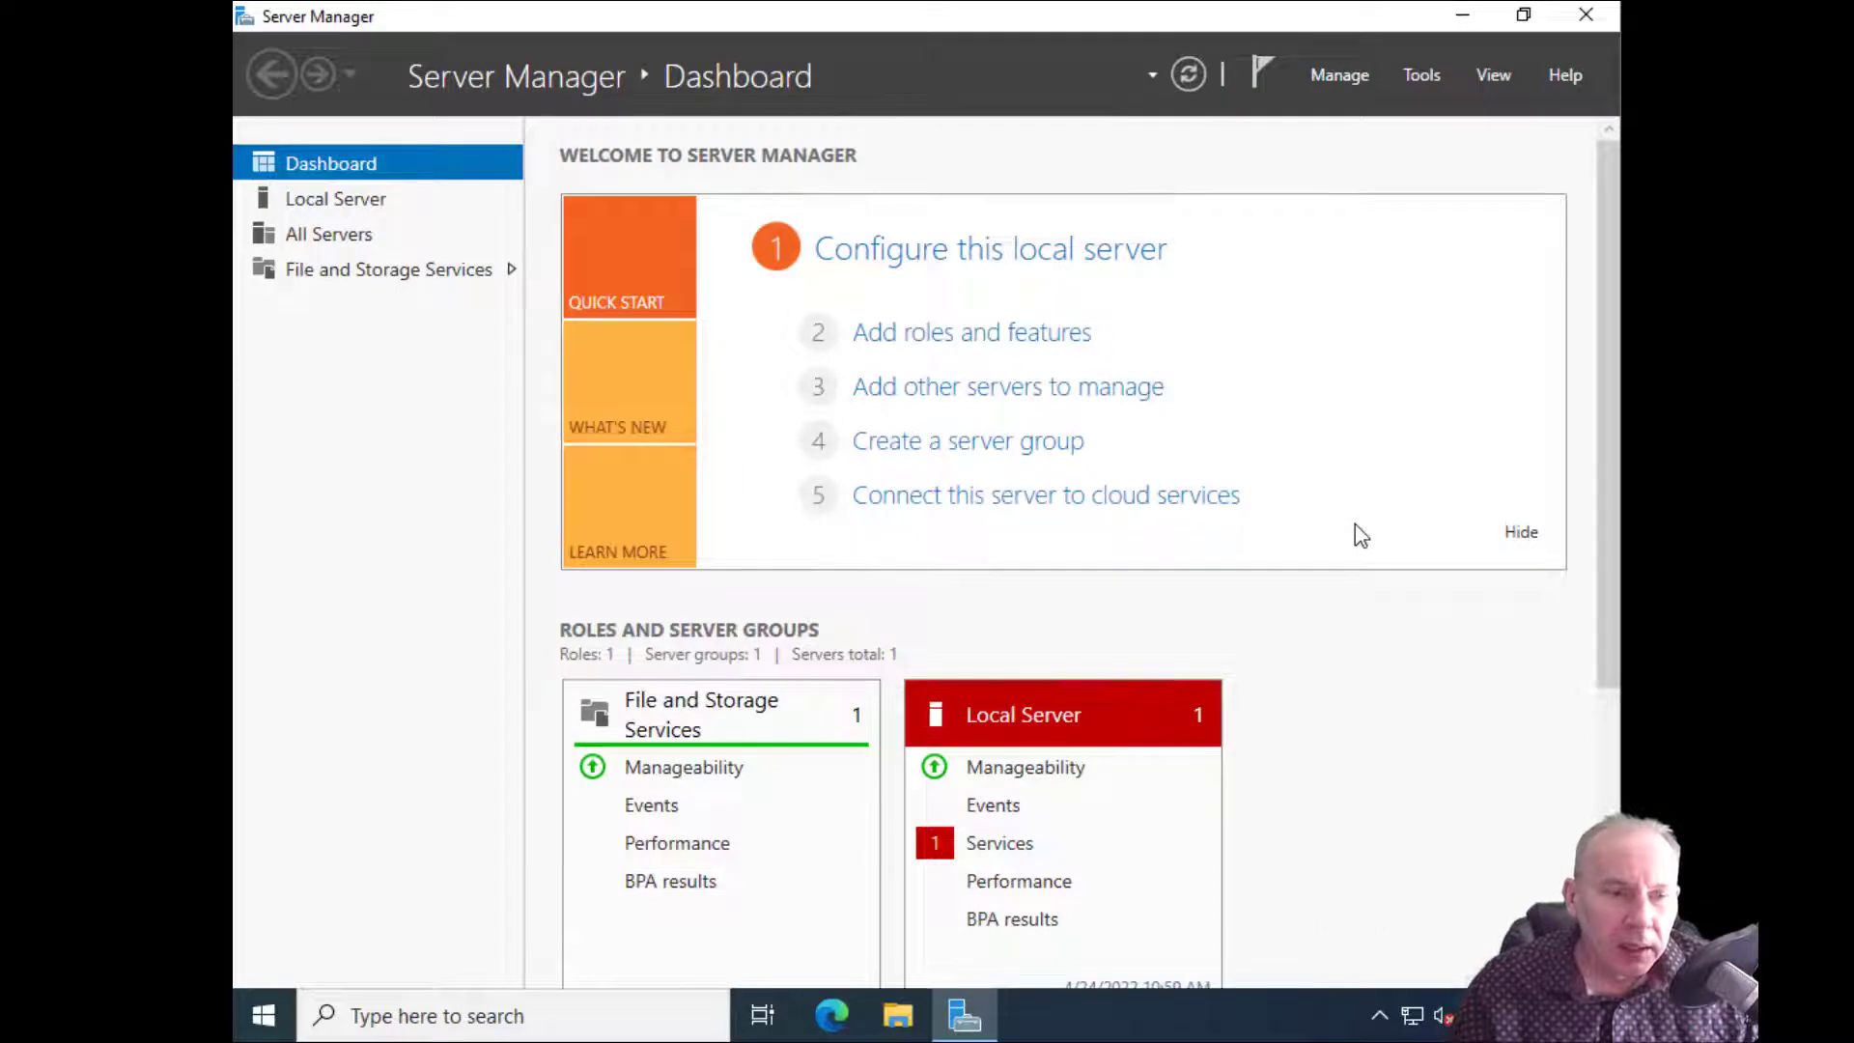
{"action": "key", "text": "super"}
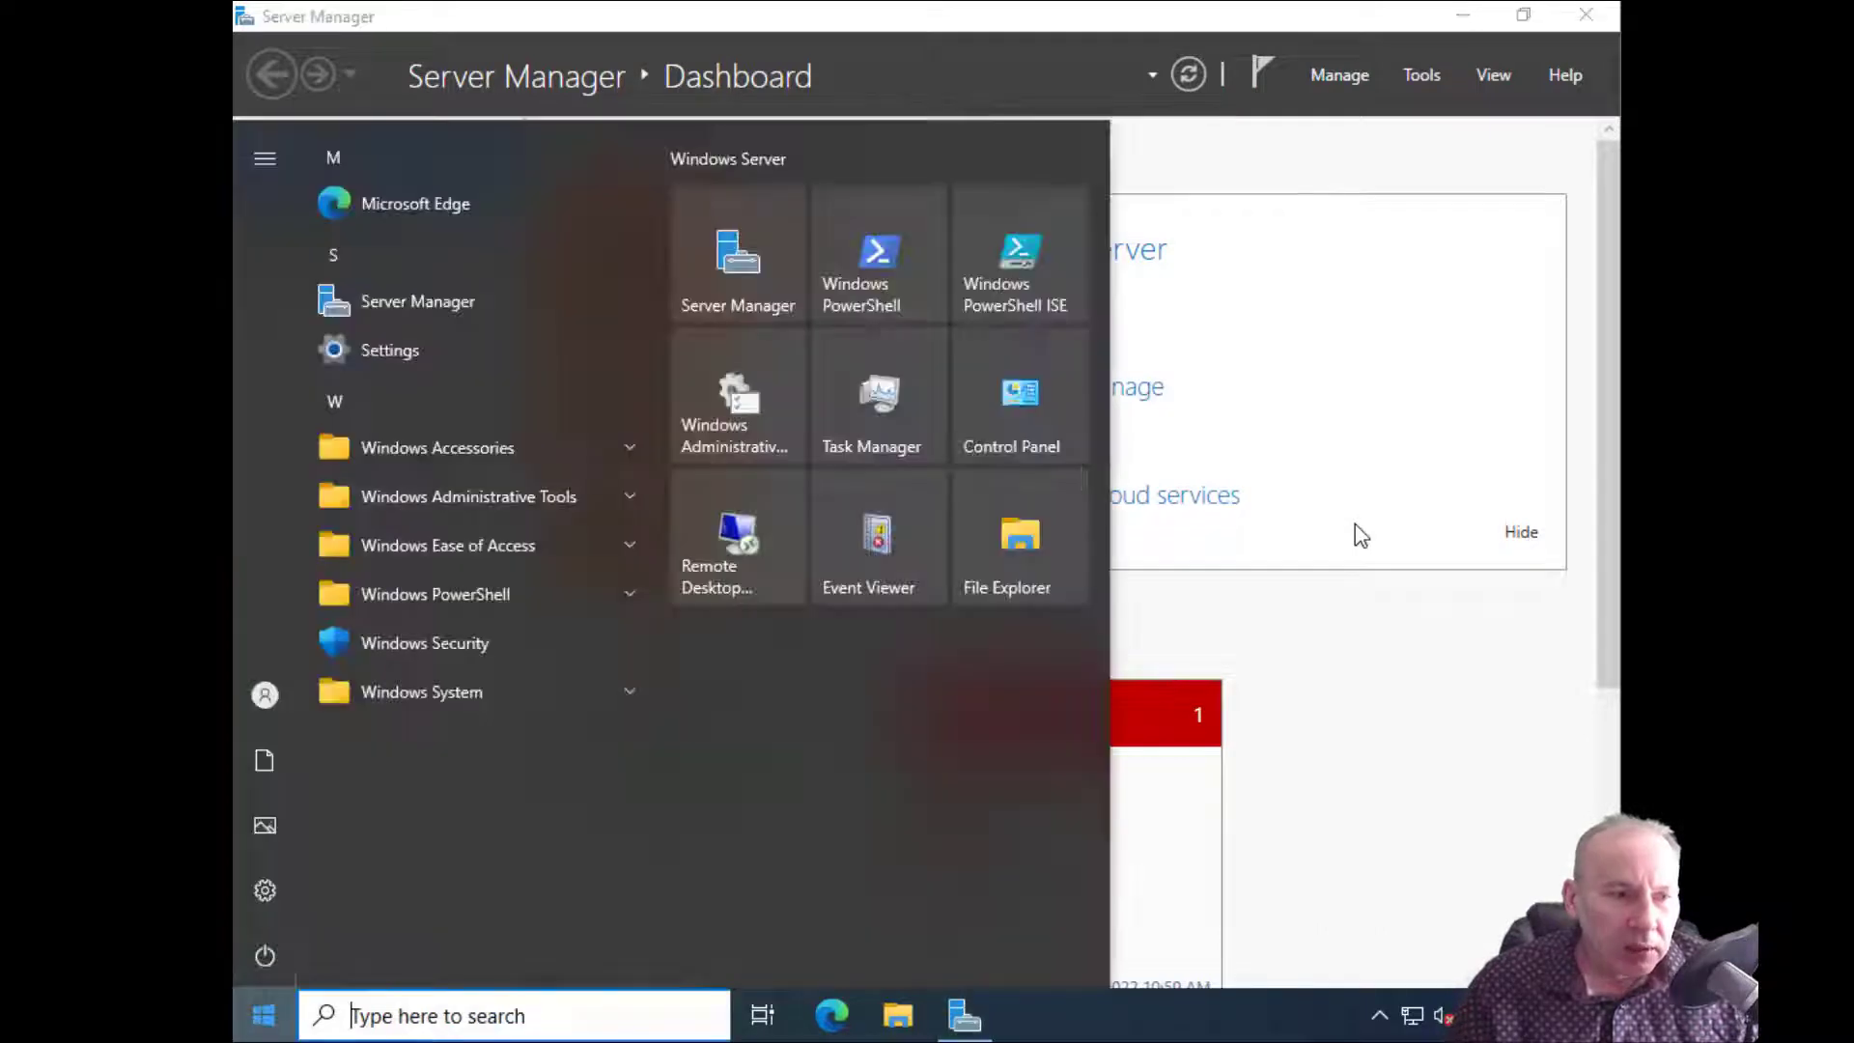
{"action": "key", "text": "Return"}
{"action": "key", "text": "Up"}
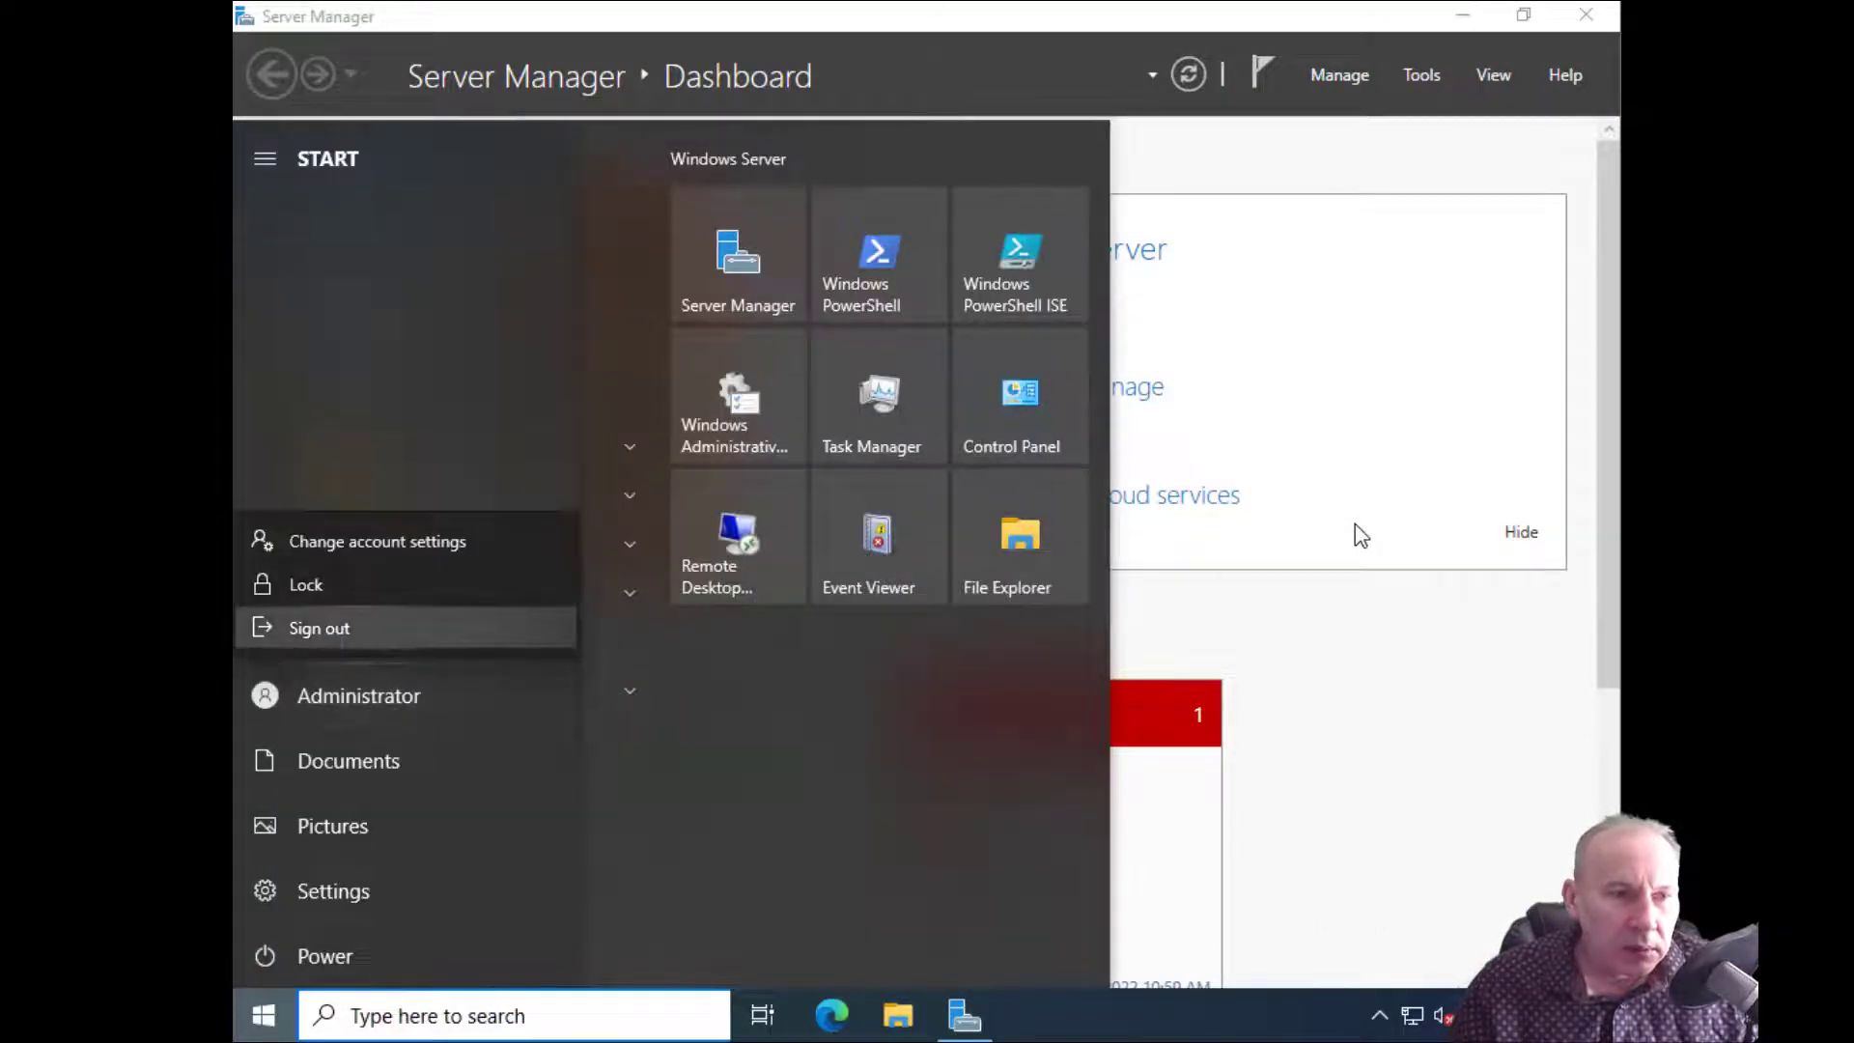
{"action": "key", "text": "Return"}
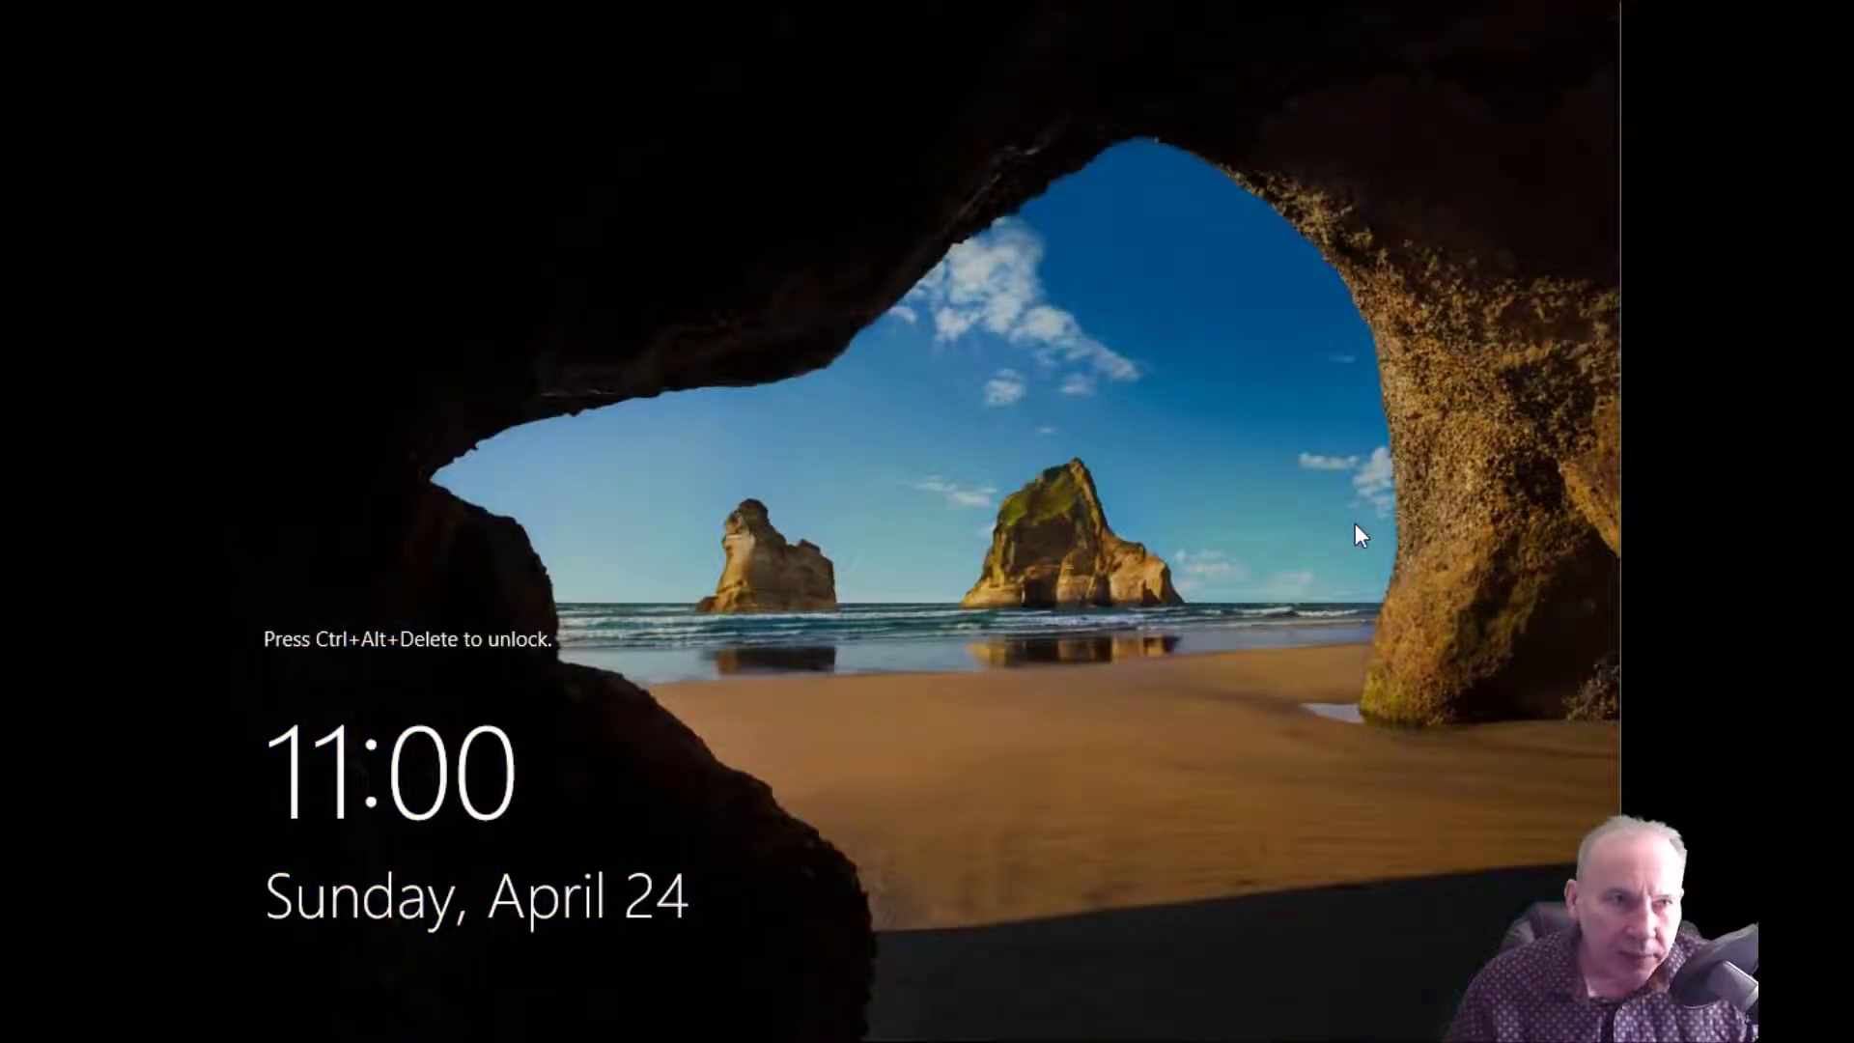
- Unlock with Ctrl+Alt+Delete and sign back in using the new password
{"action": "key", "text": "ctrl+alt+Delete"}
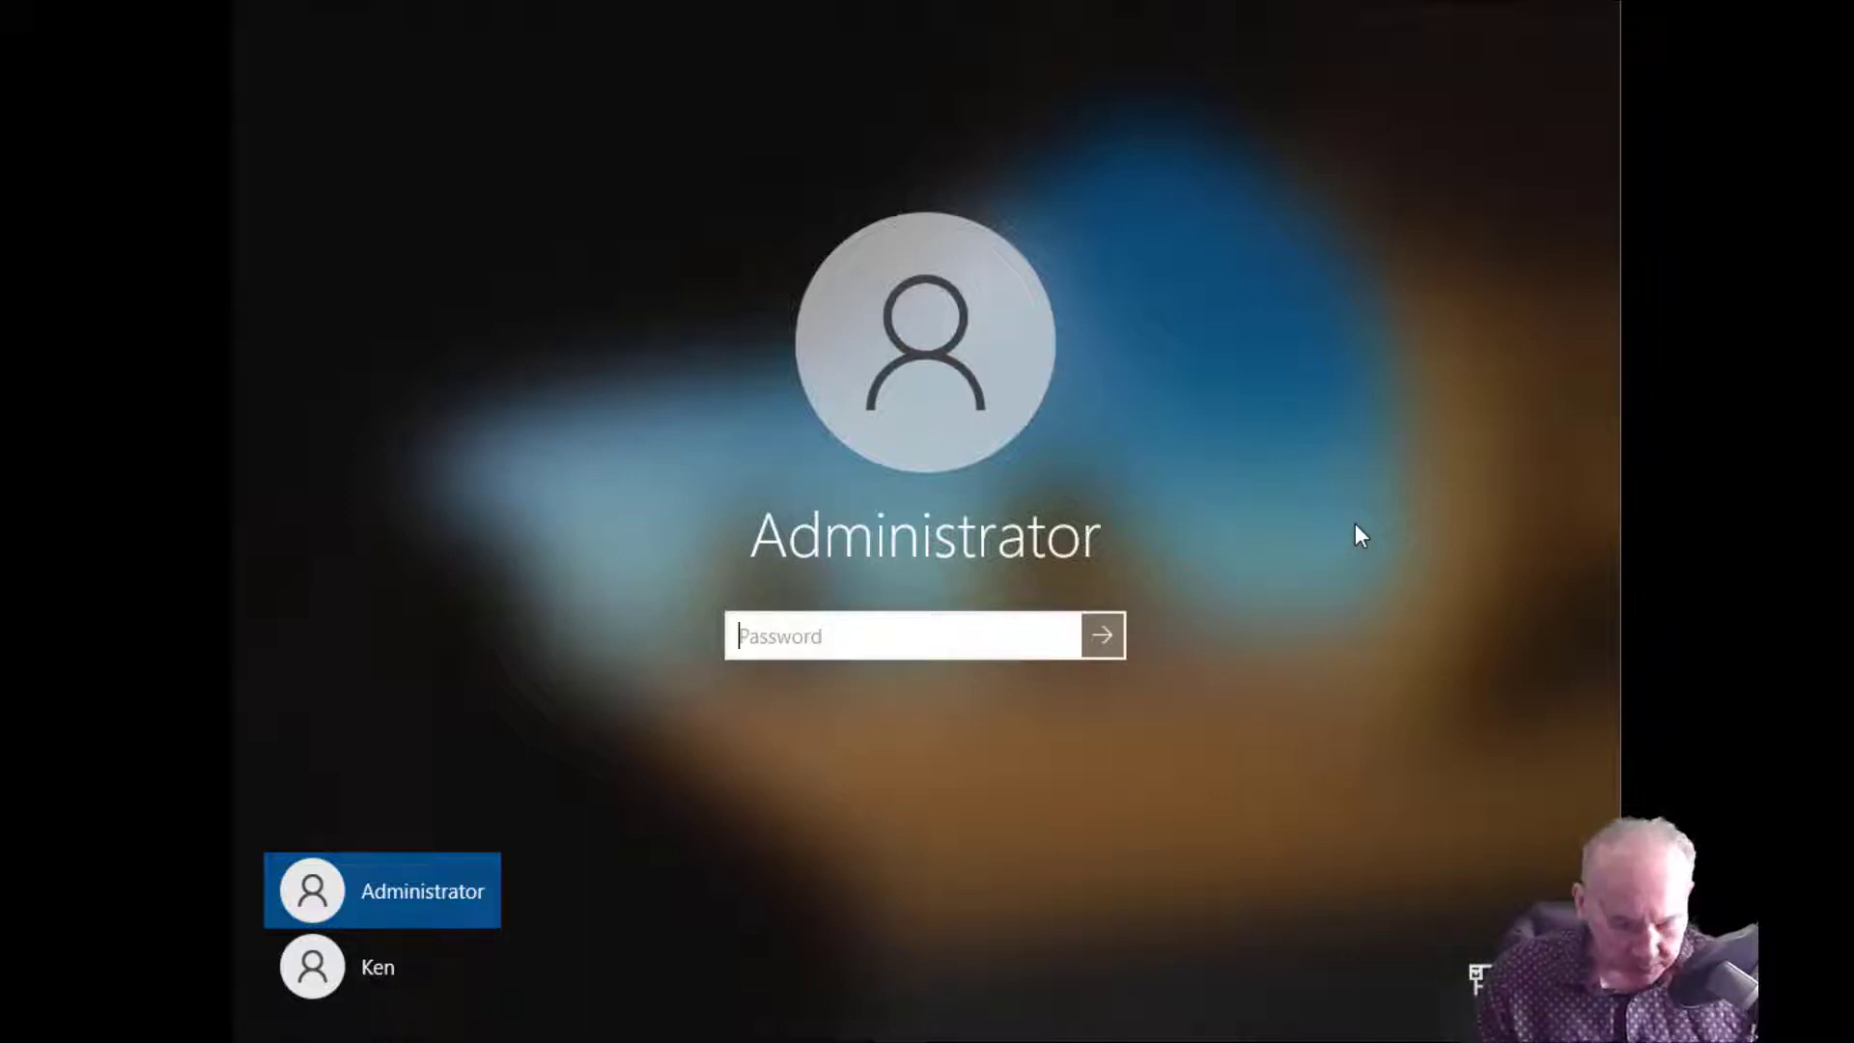
{"action": "type", "text": "•••••••••"}
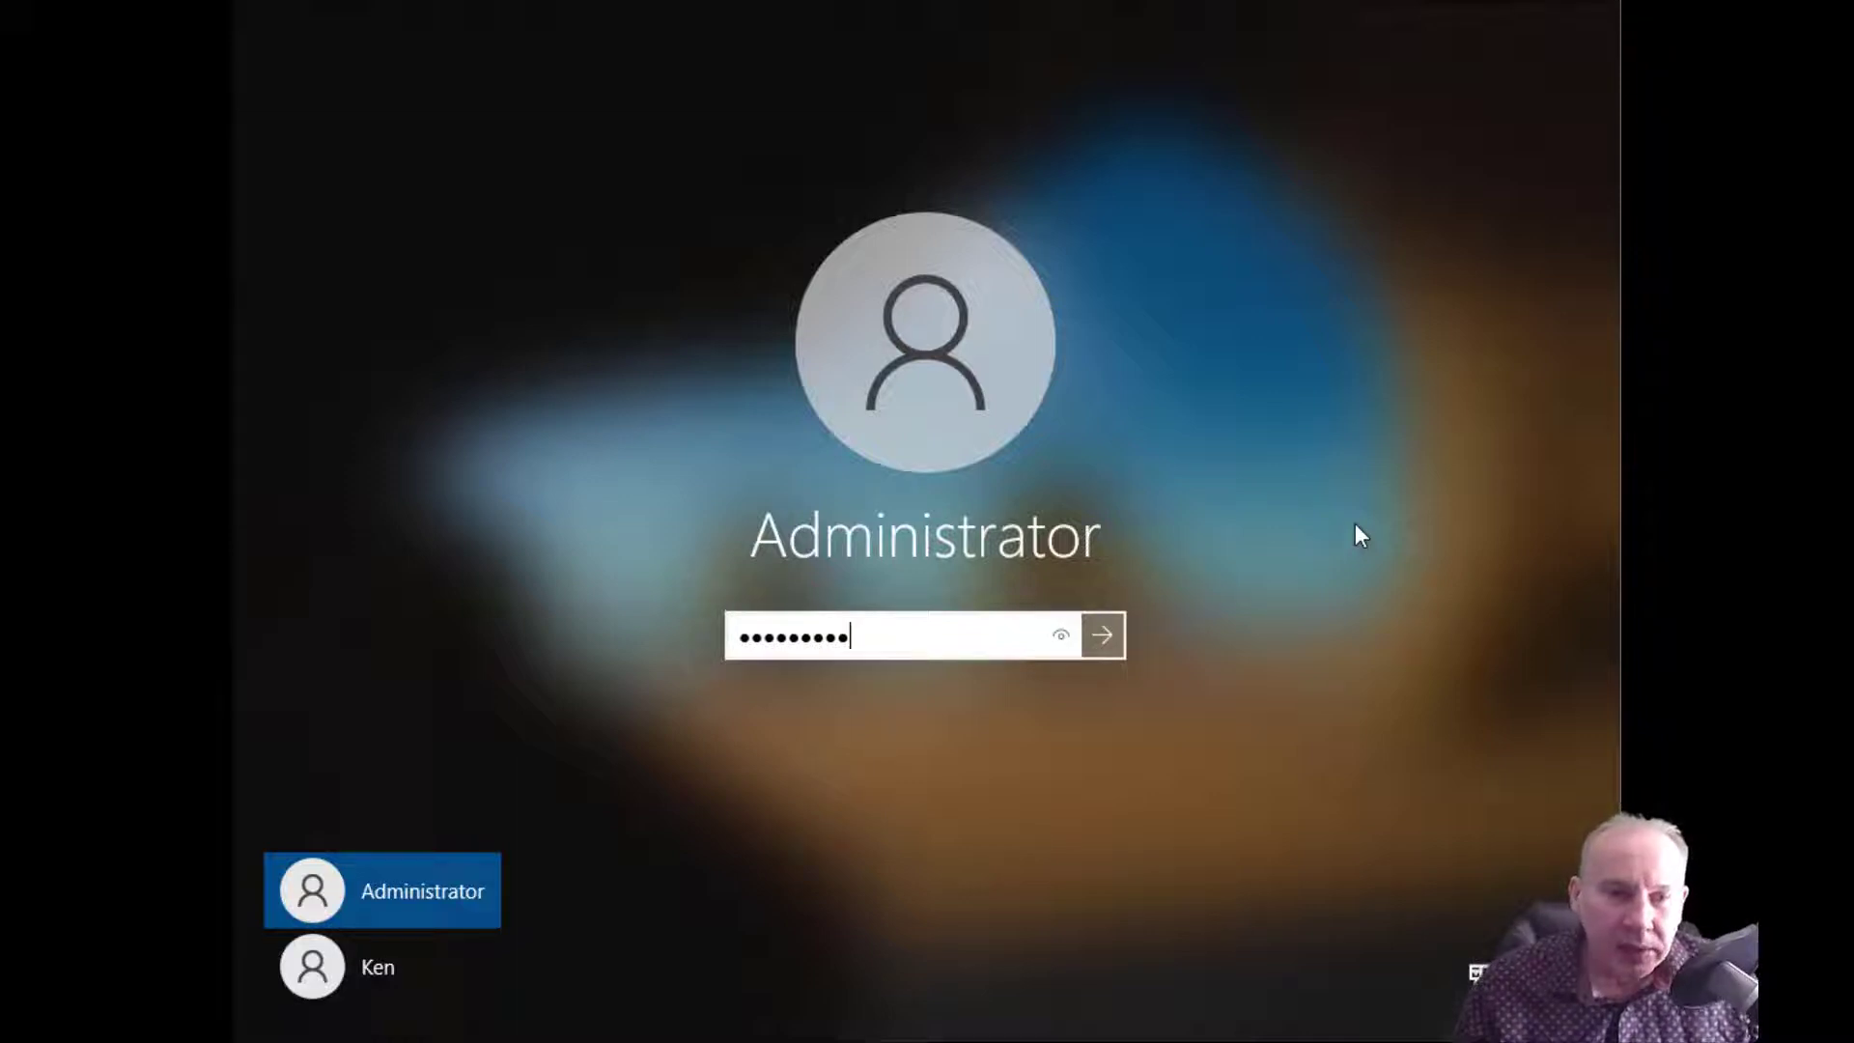
{"action": "type", "text": "•"}
{"action": "key", "text": "Return"}
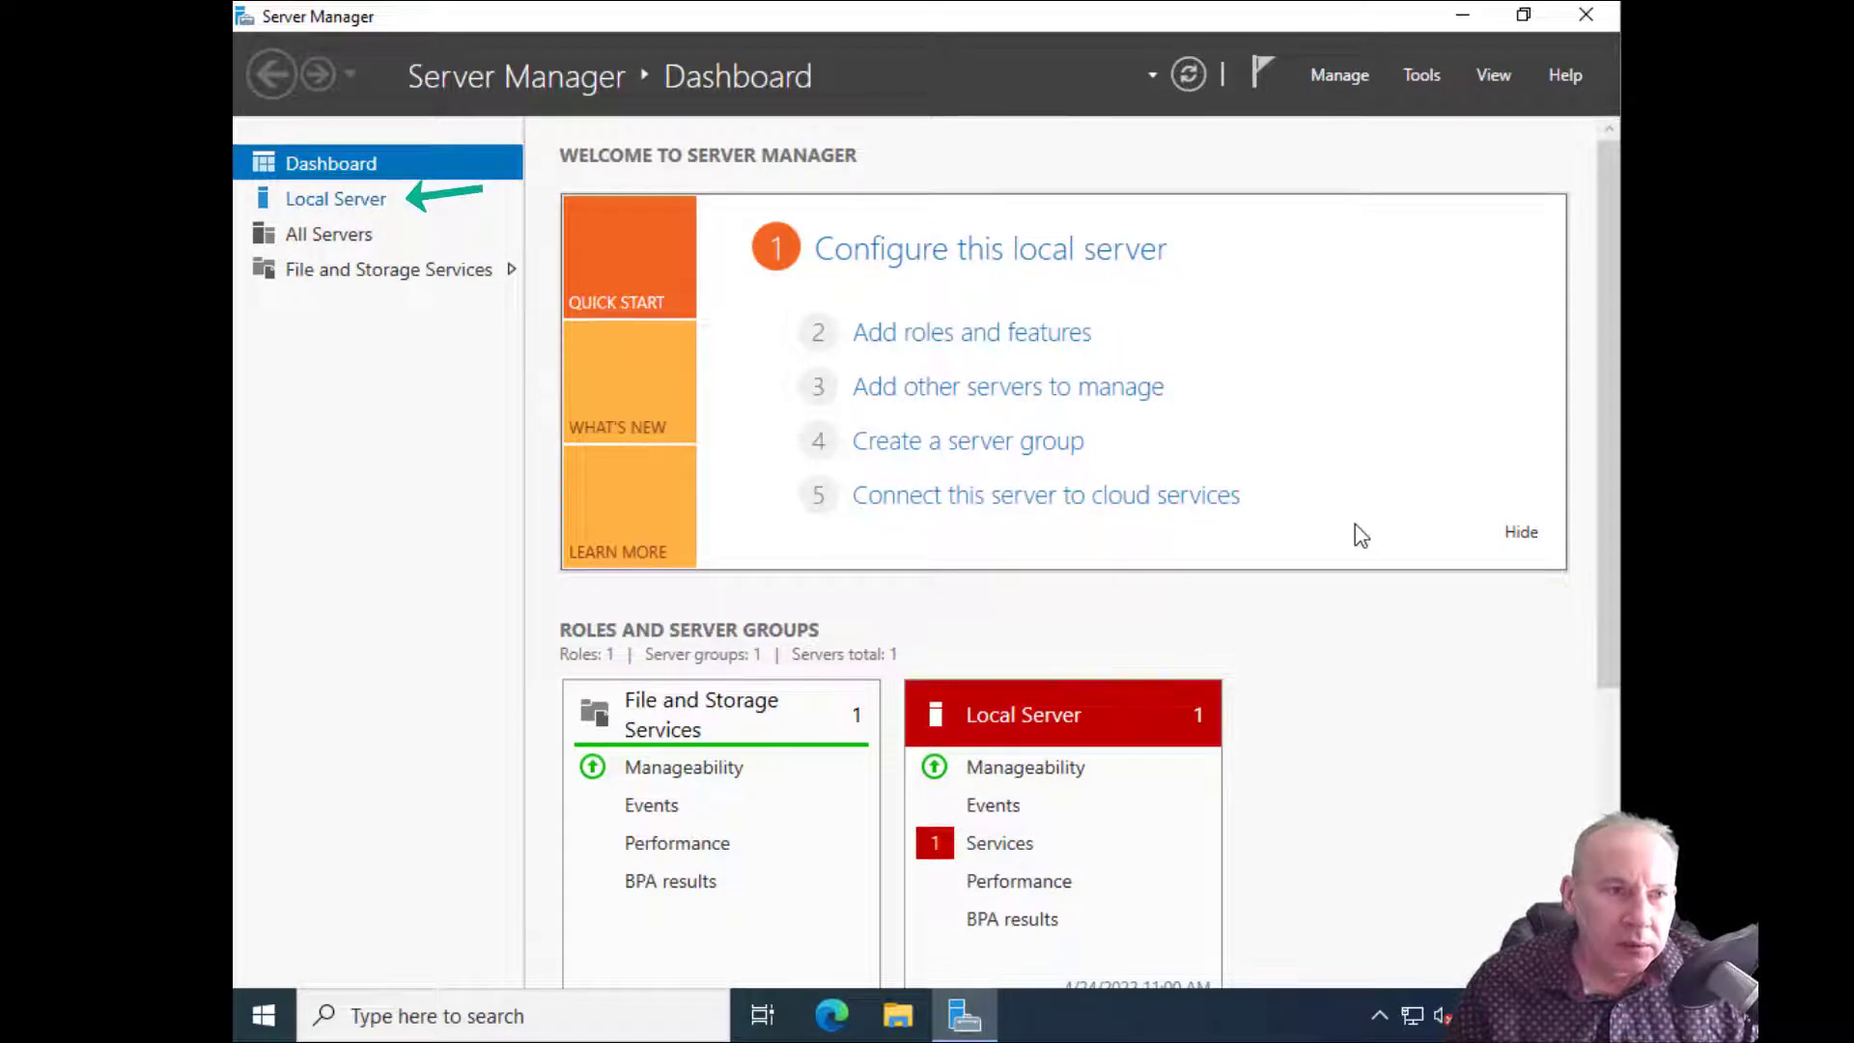
- Open the Local Server page in Server Manager
{"action": "left_click", "coordinate": [336, 199]}
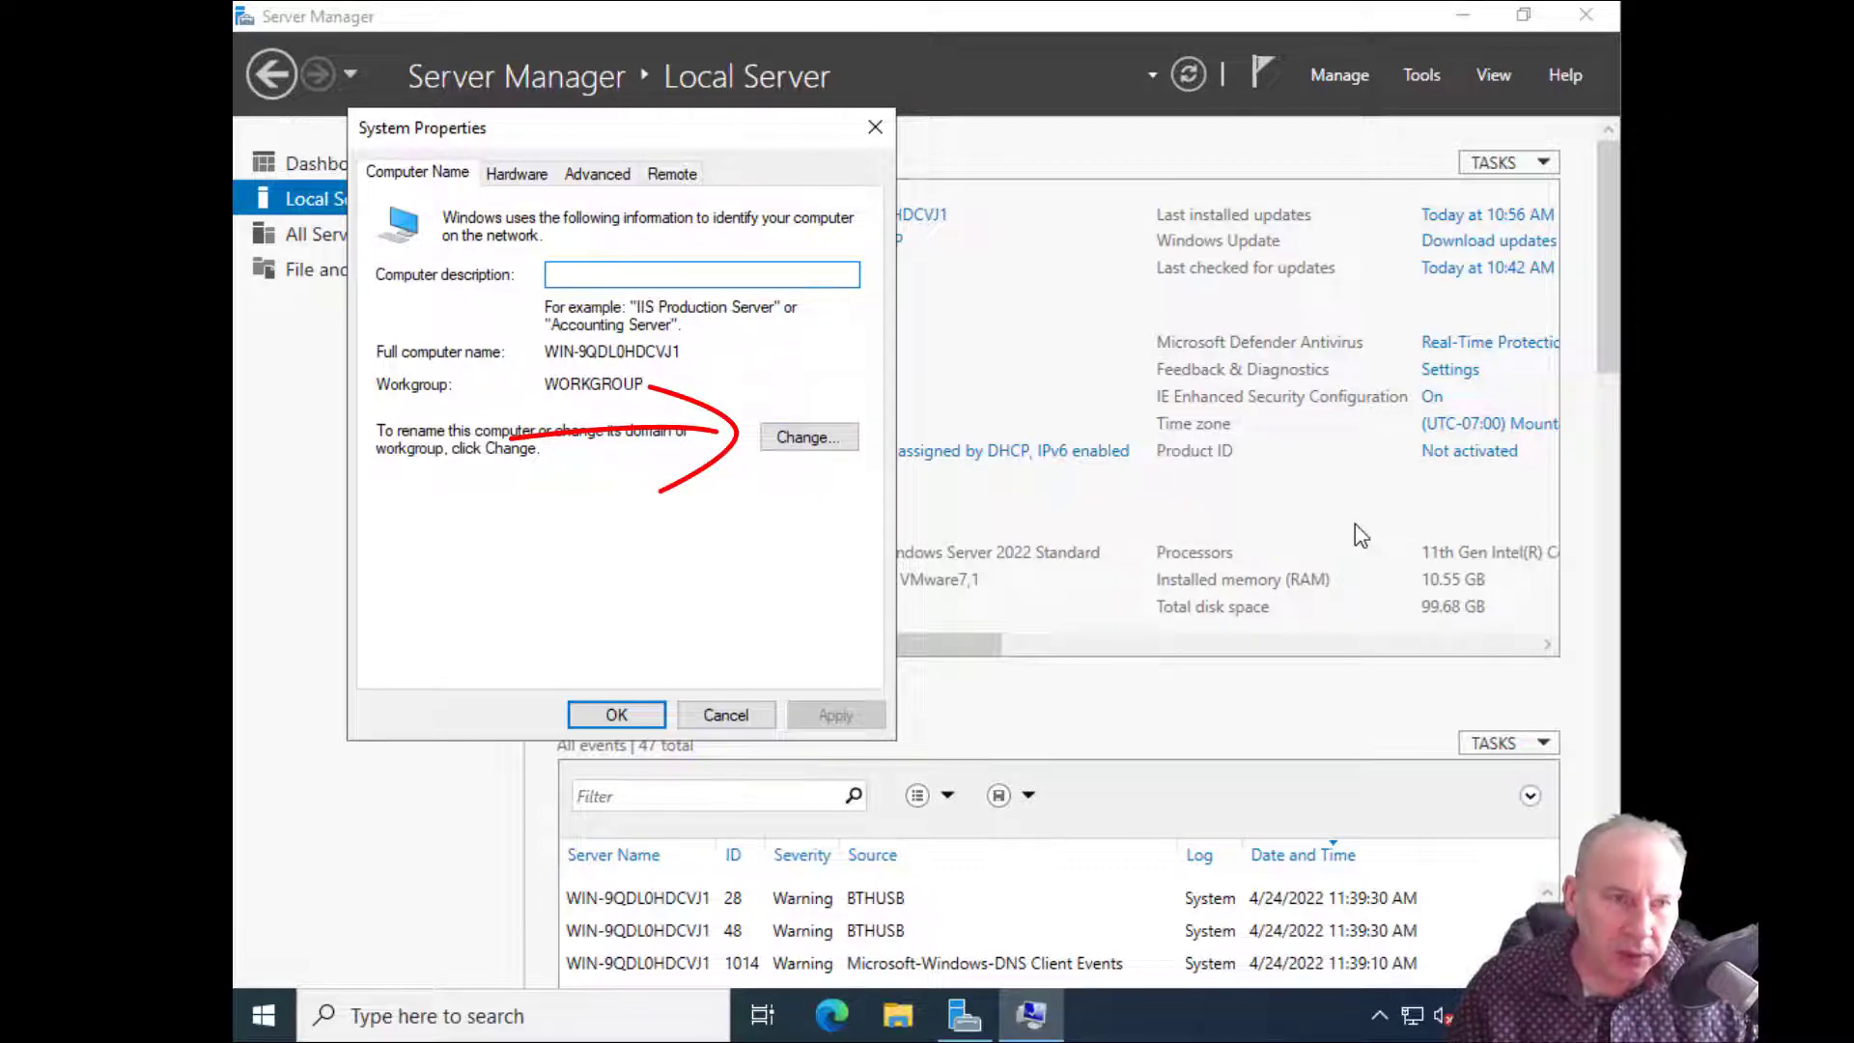
- Rename the computer to CompServ01, accept the restart notice and close System Properties
{"action": "key", "text": "alt+c"}
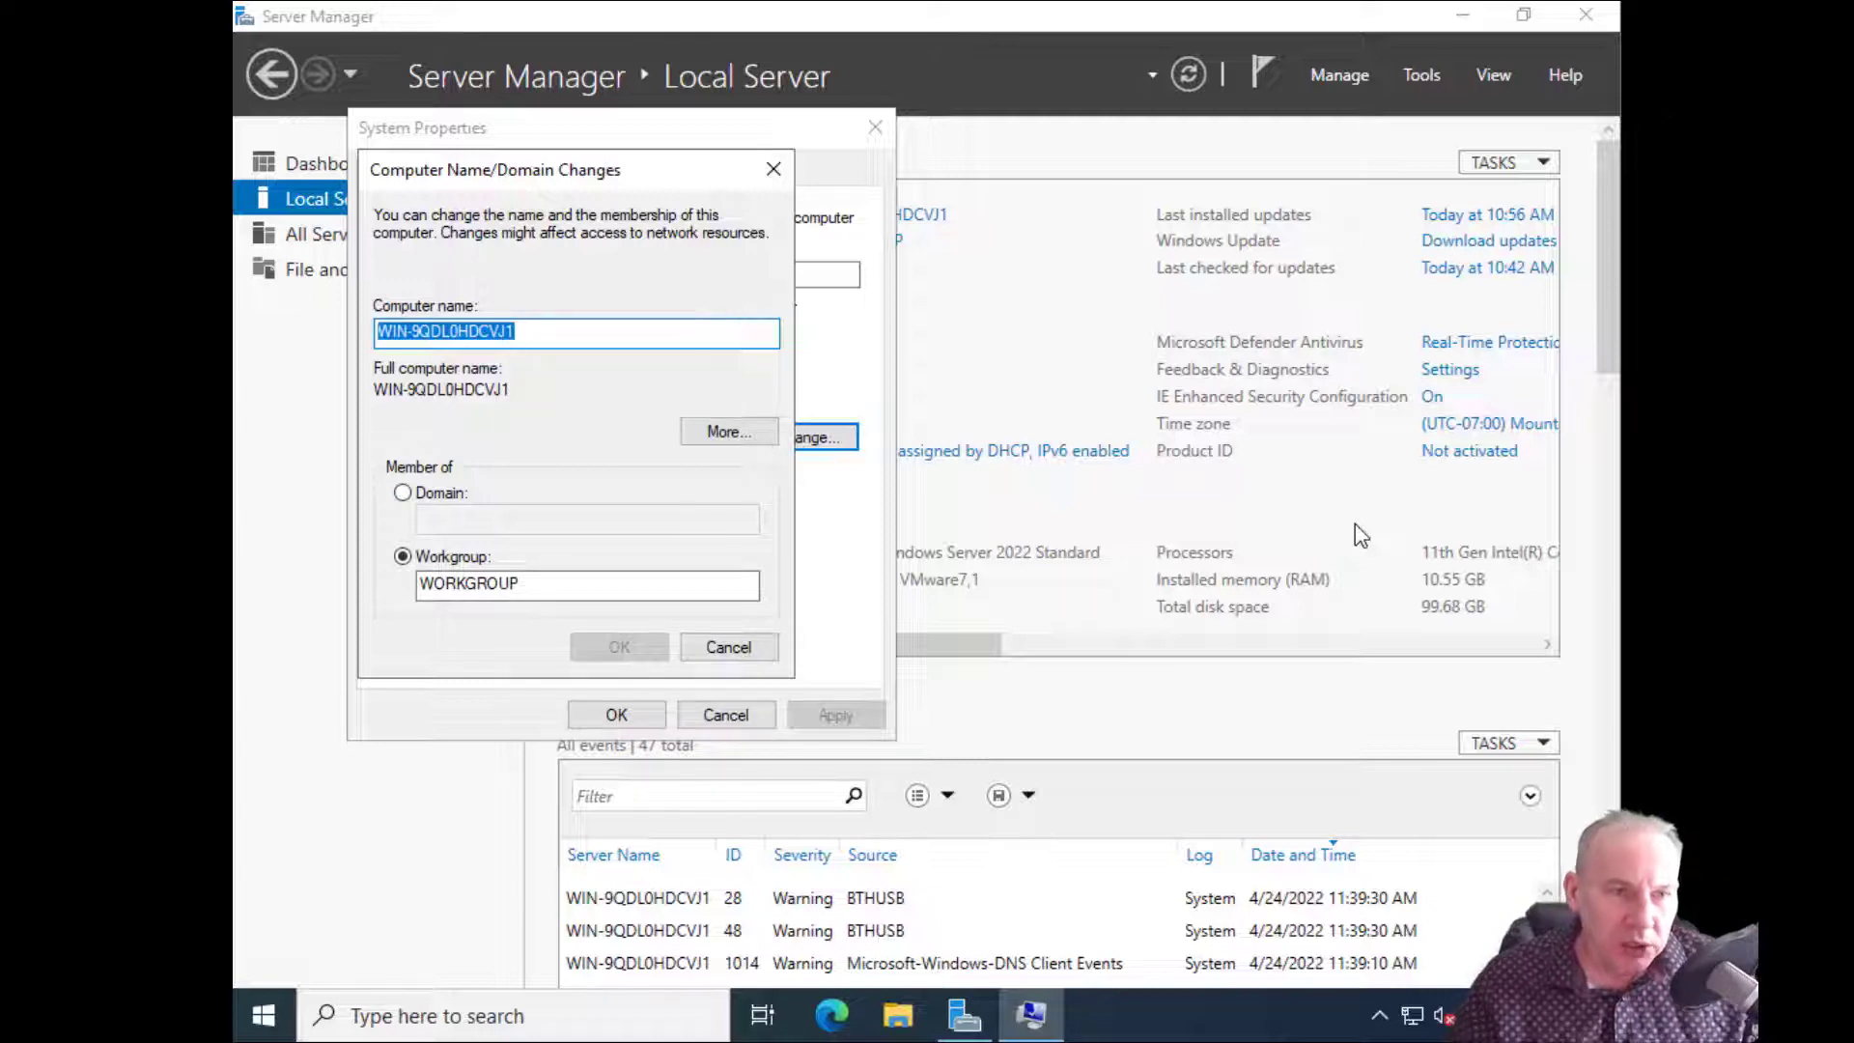
{"action": "type", "text": "C"}
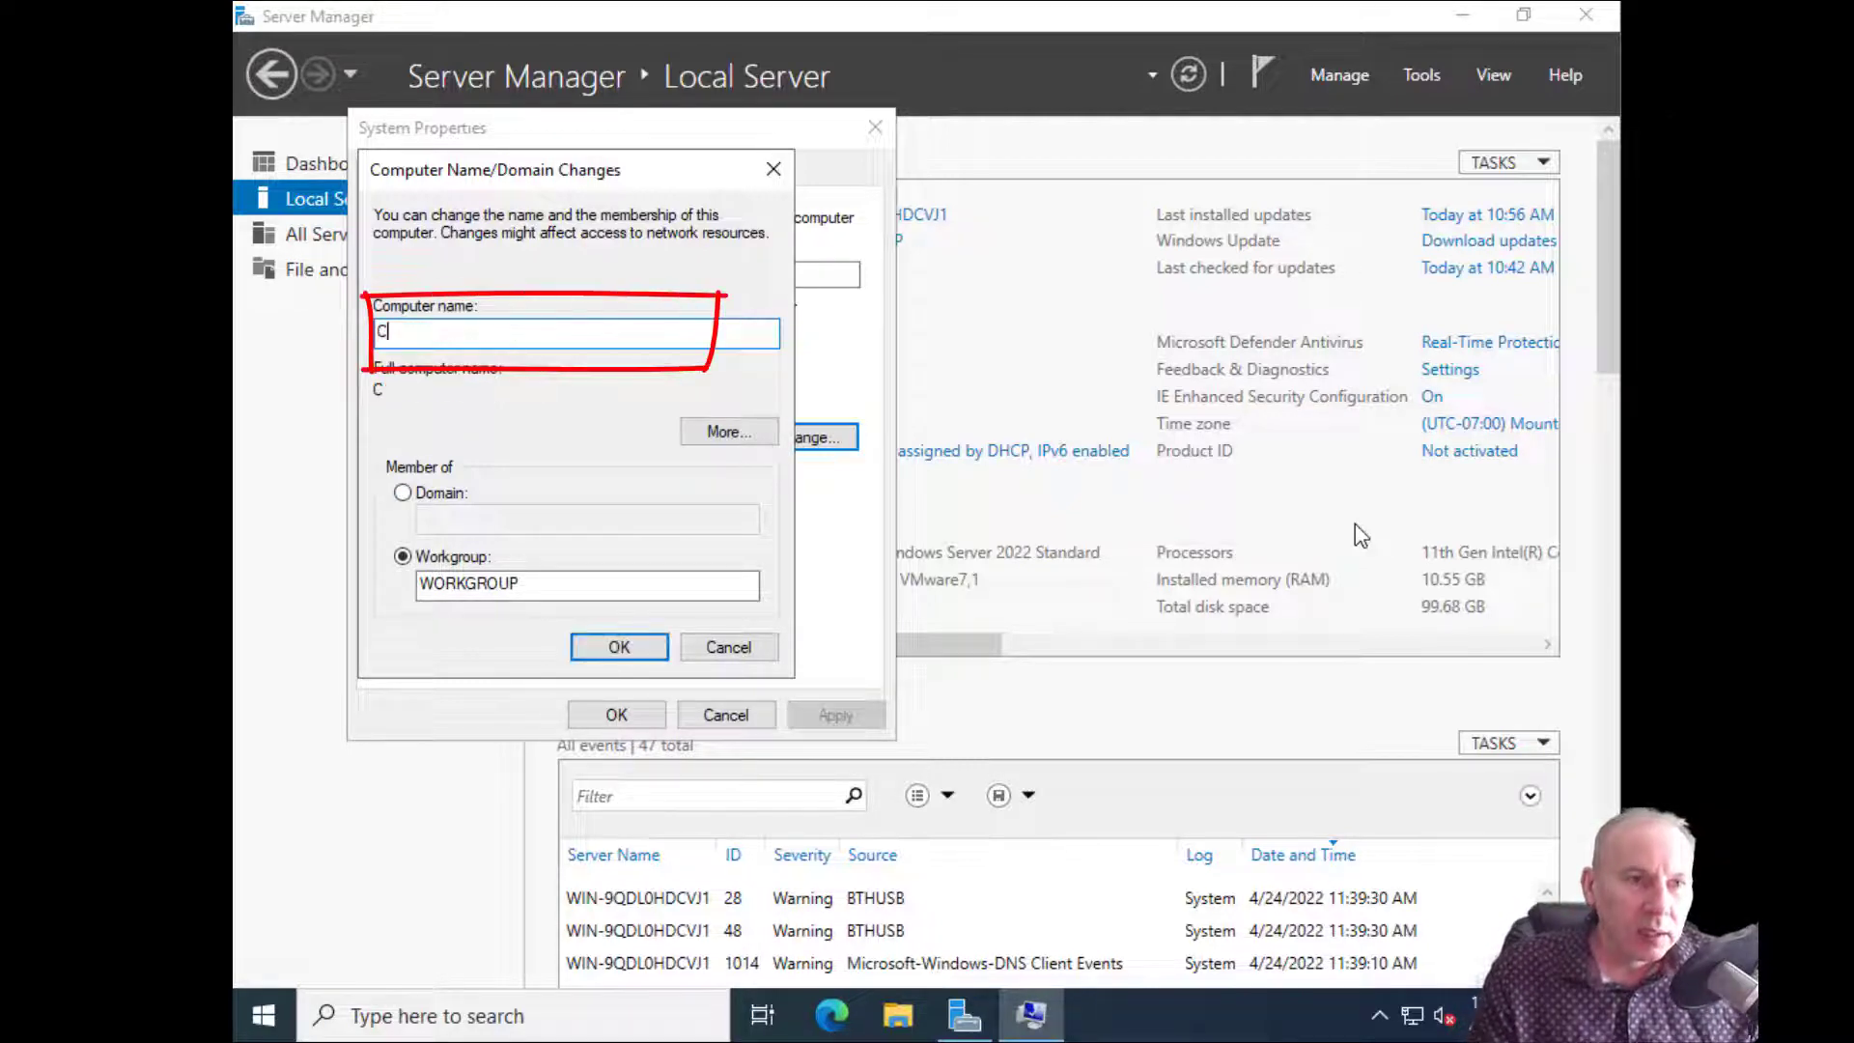
{"action": "type", "text": "ompServ"}
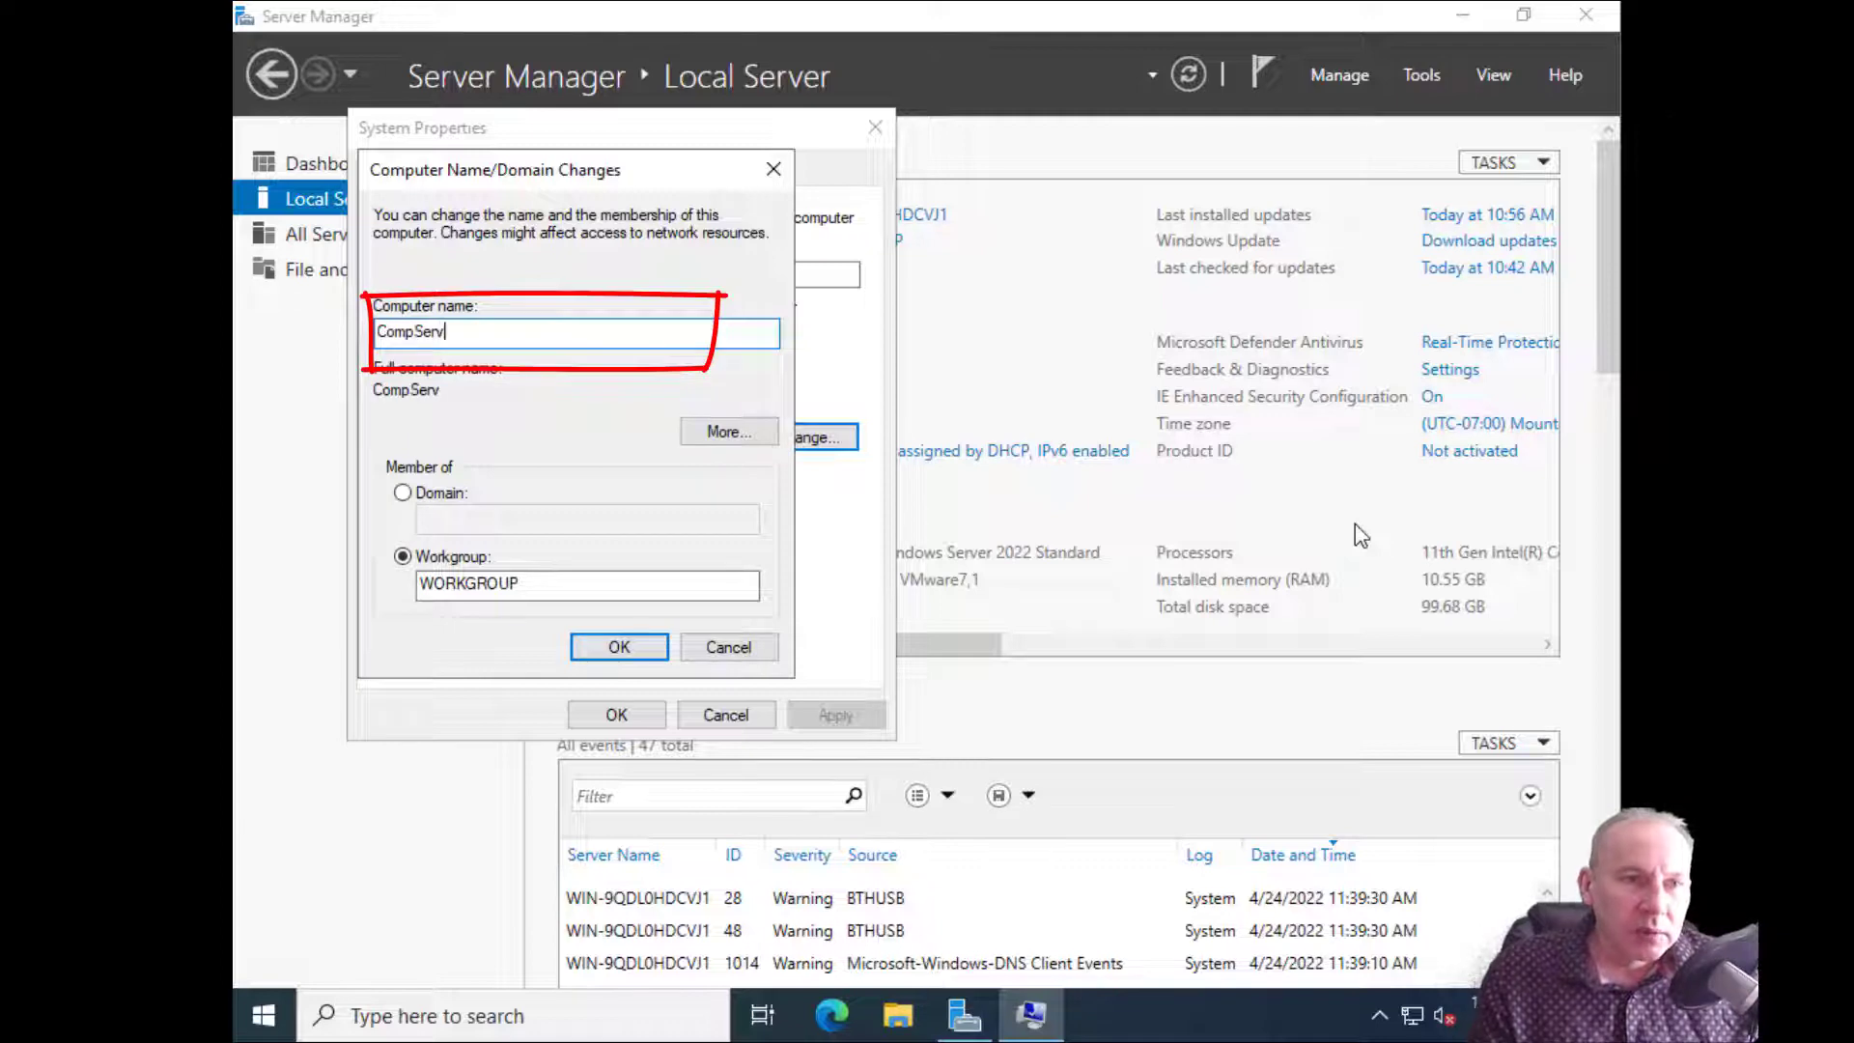
{"action": "type", "text": "01"}
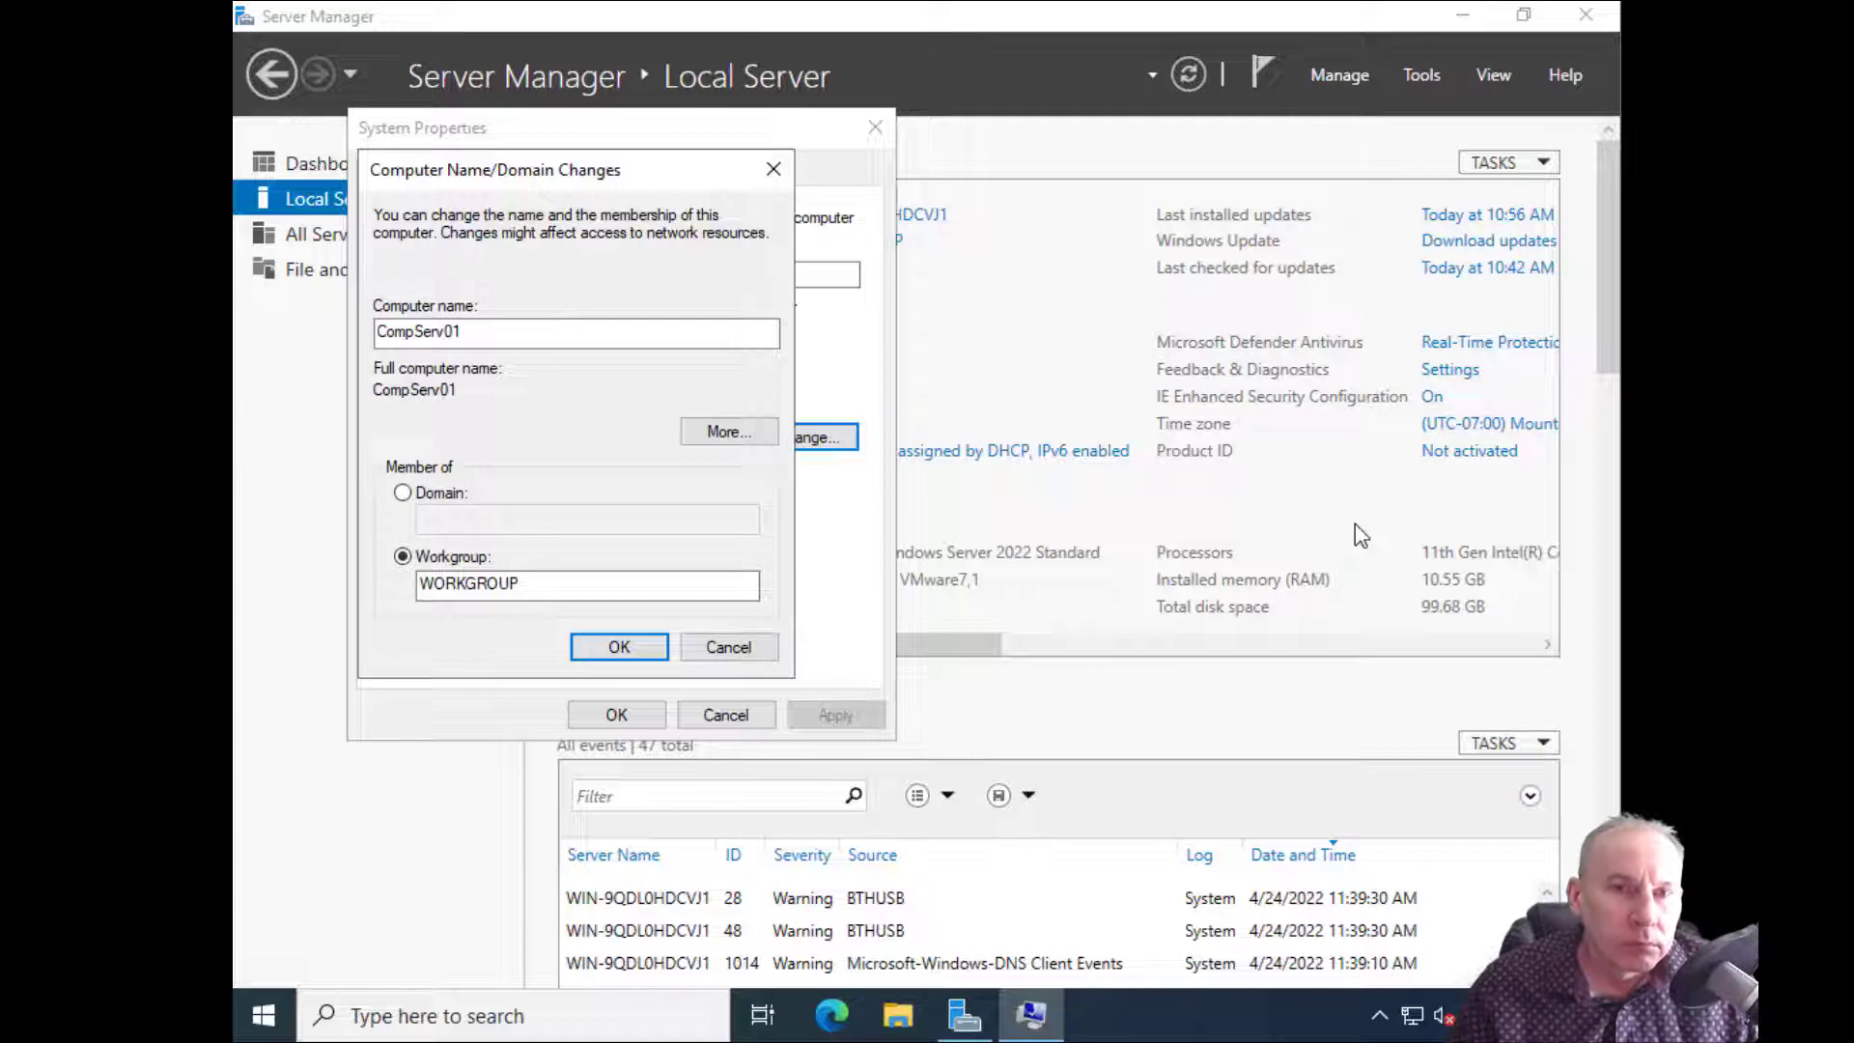
{"action": "key", "text": "Return"}
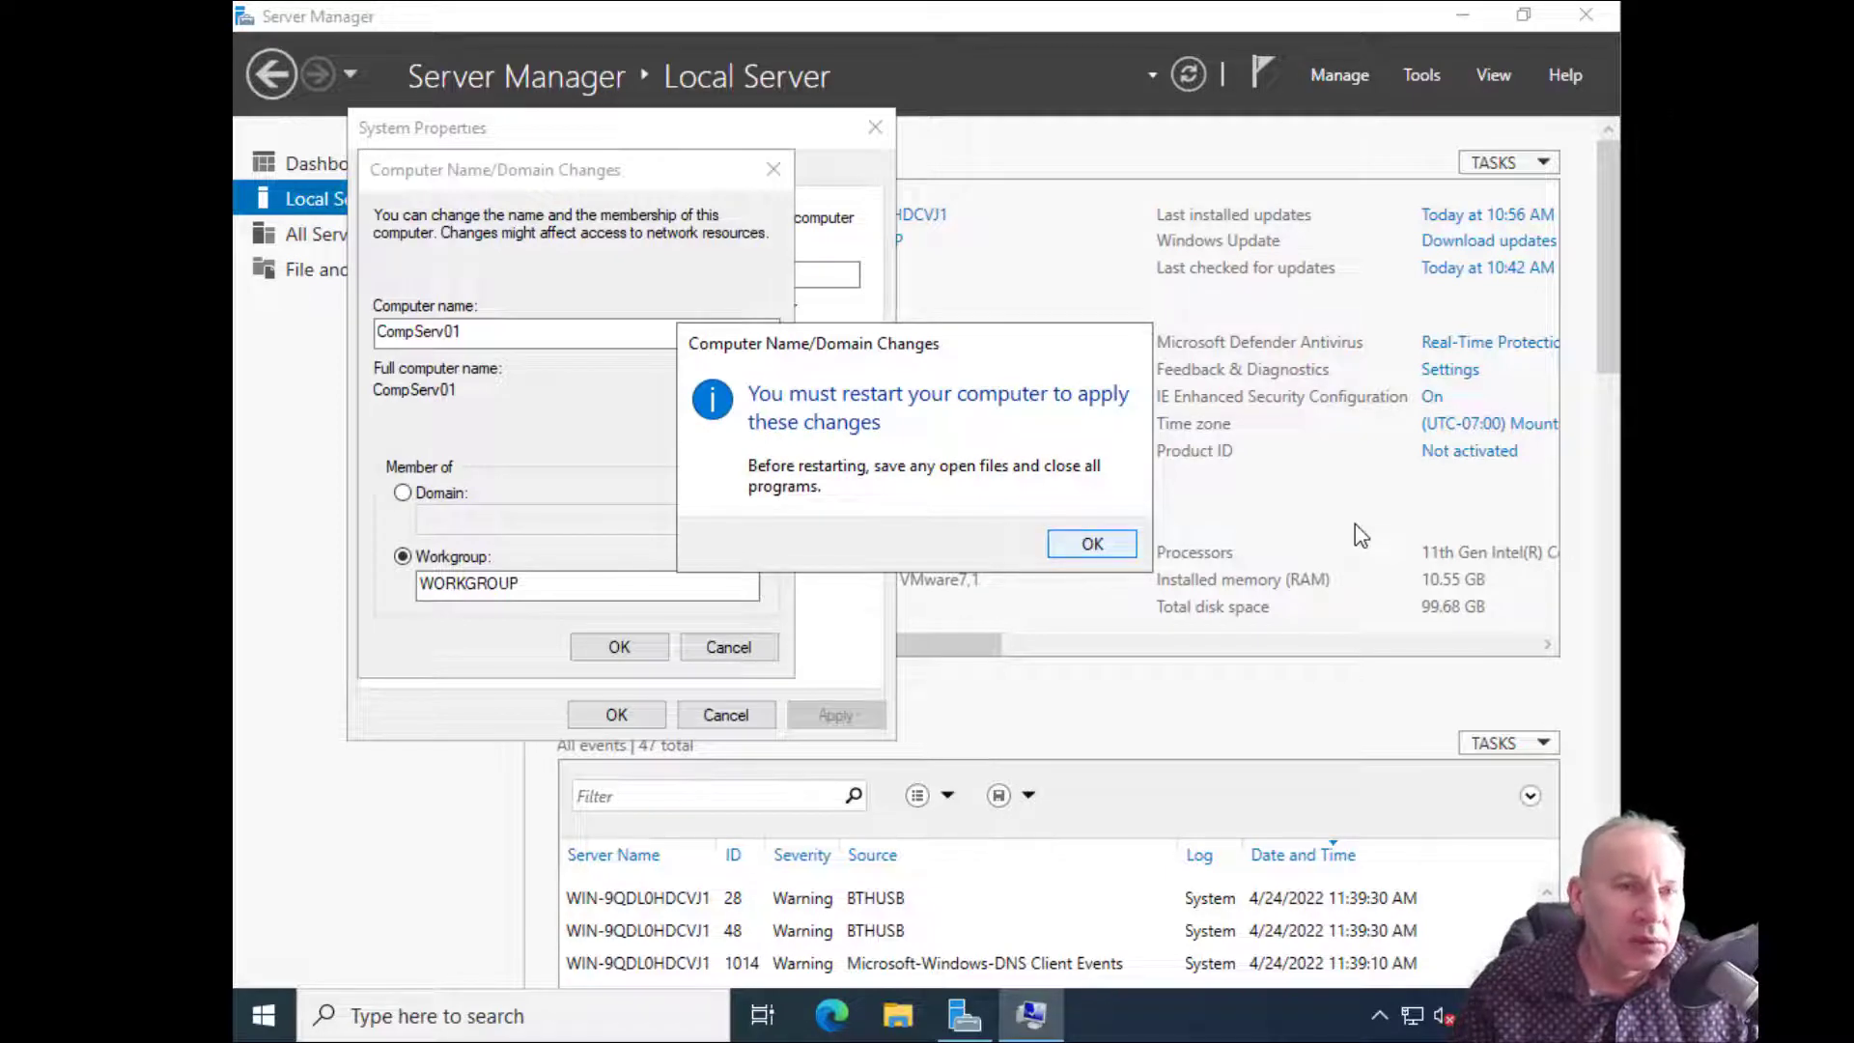
{"action": "key", "text": "Return"}
{"action": "key", "text": "Return"}
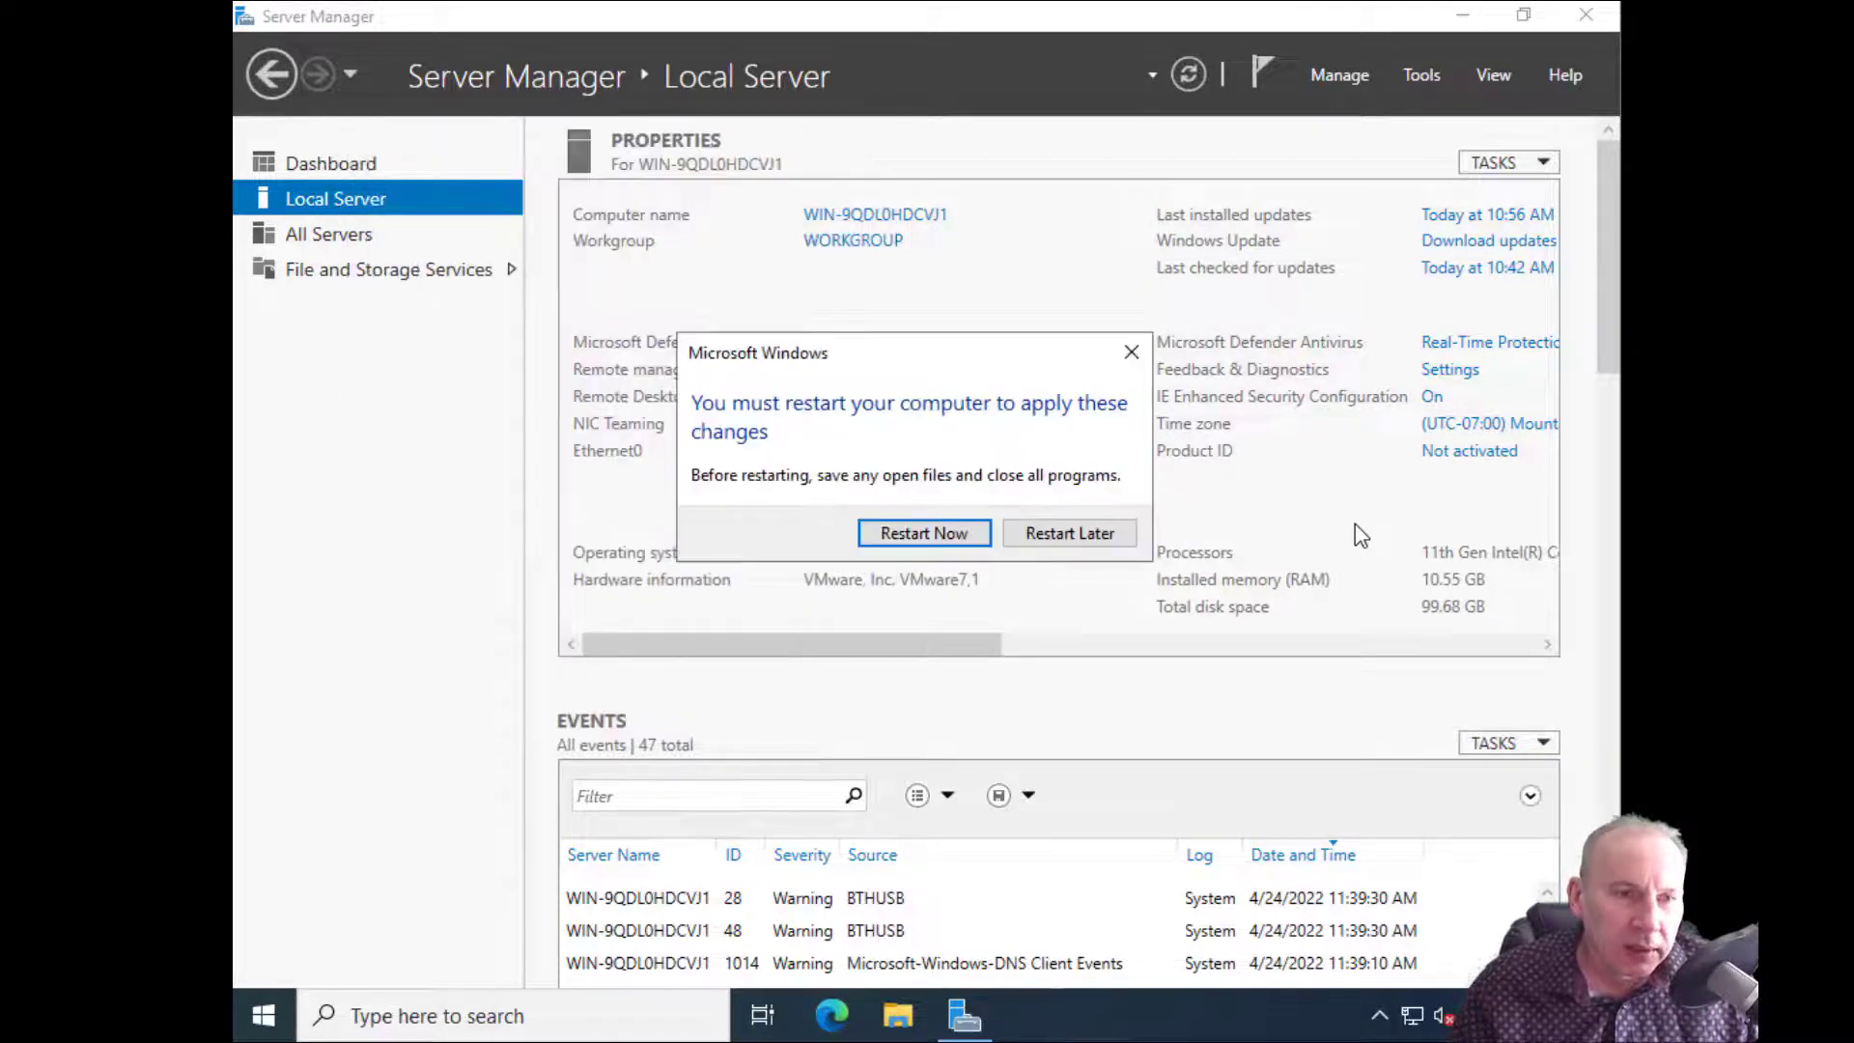
{"action": "key", "text": "Return"}
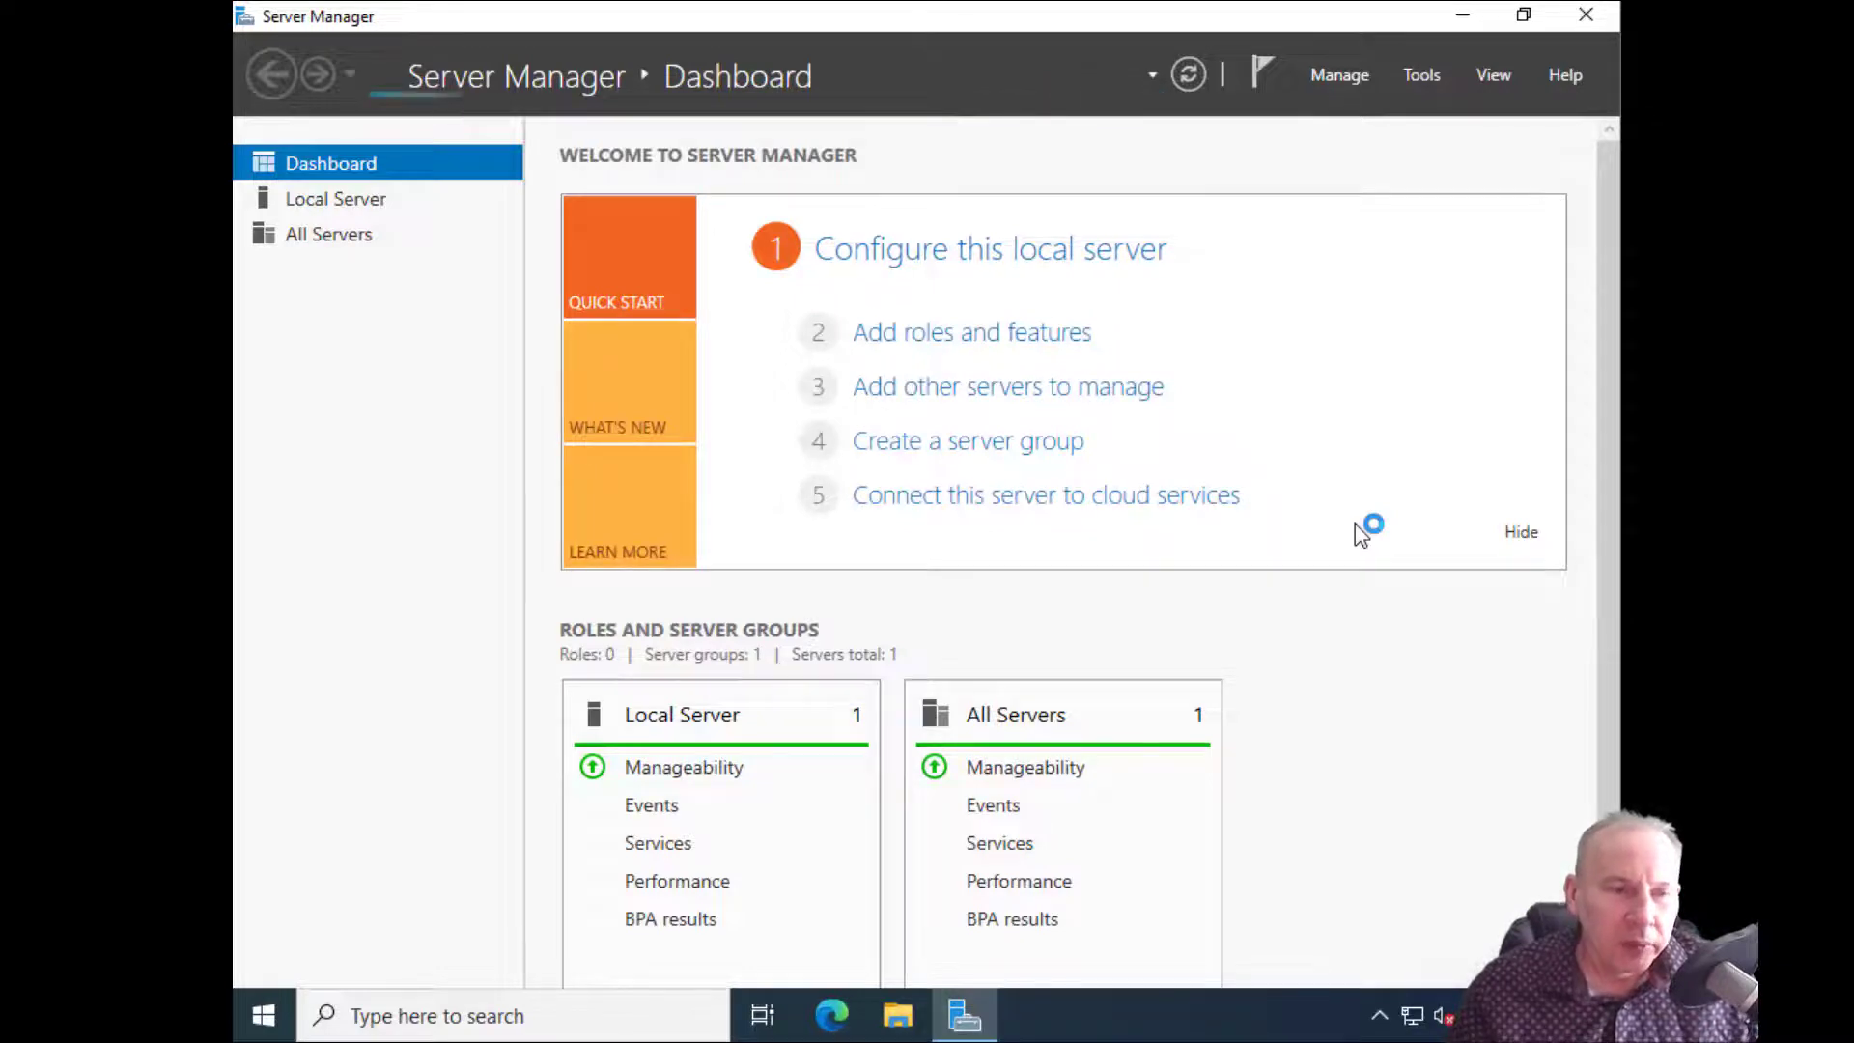
- Sign out of the current account from the Start menu
{"action": "key", "text": "super"}
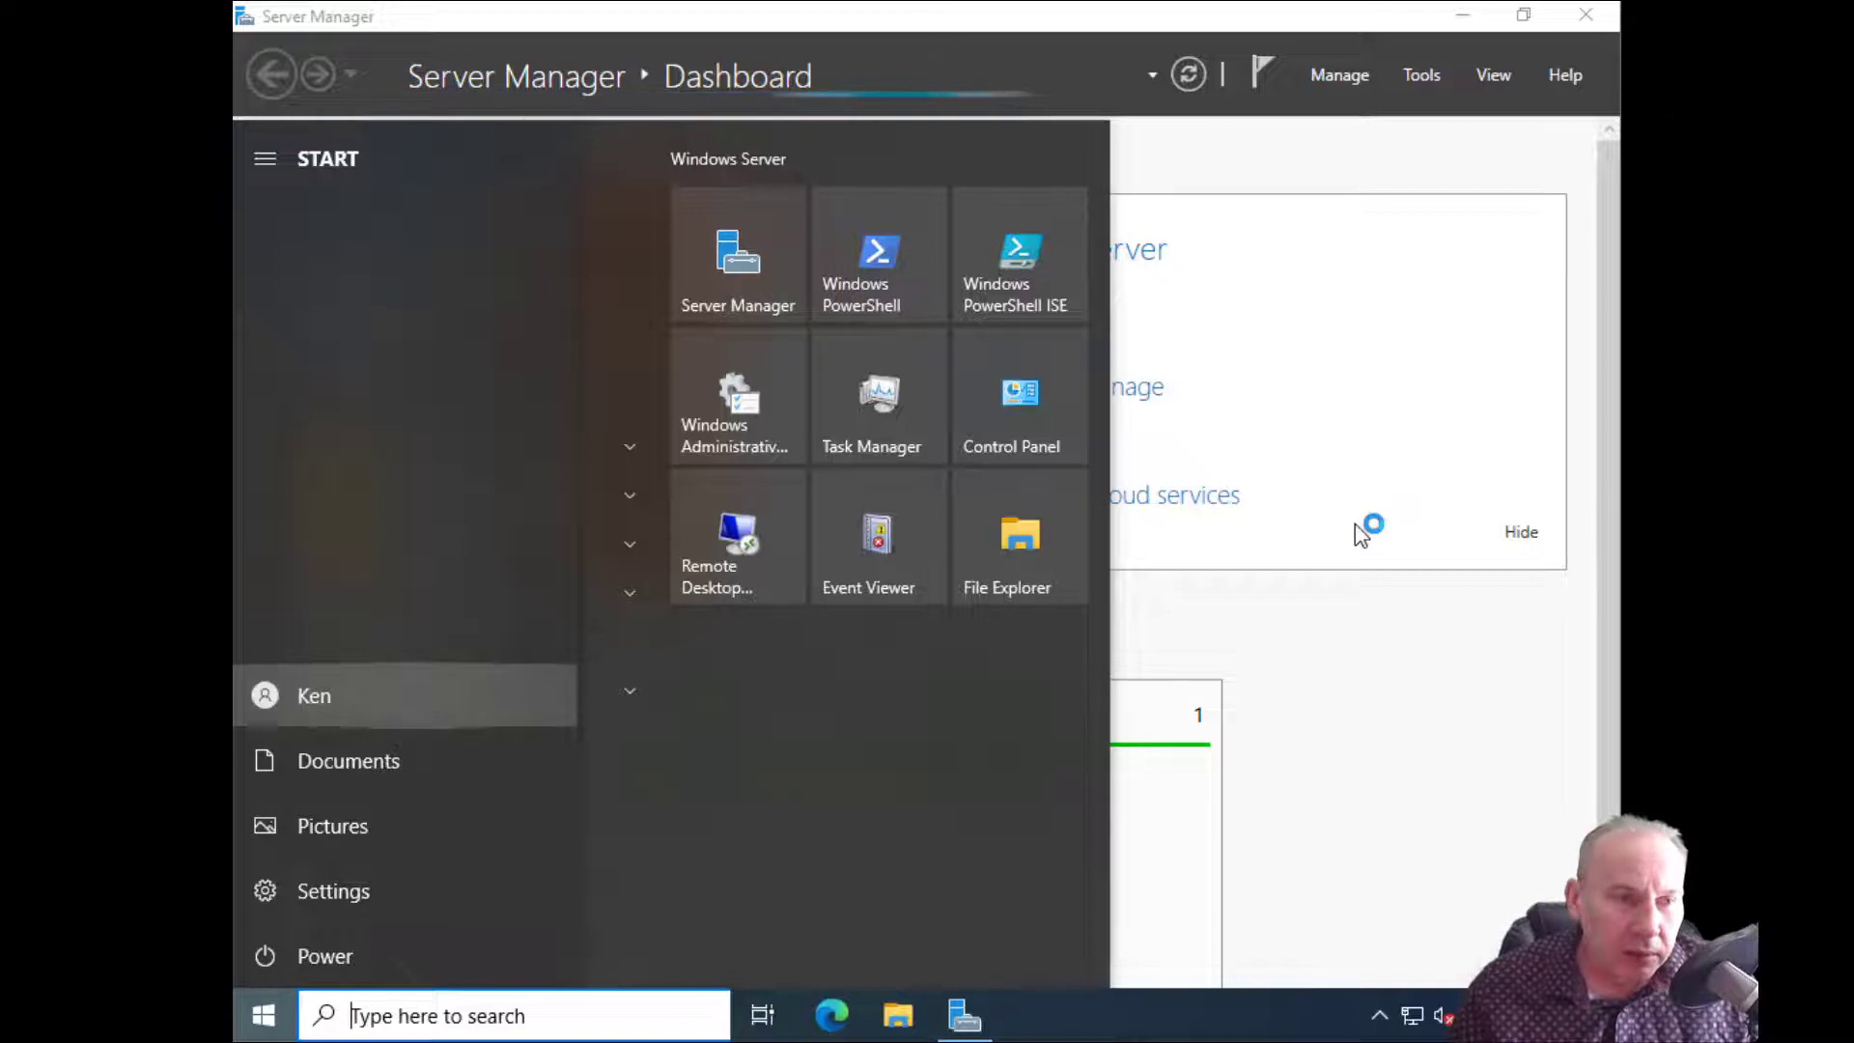
{"action": "left_click", "coordinate": [318, 695]}
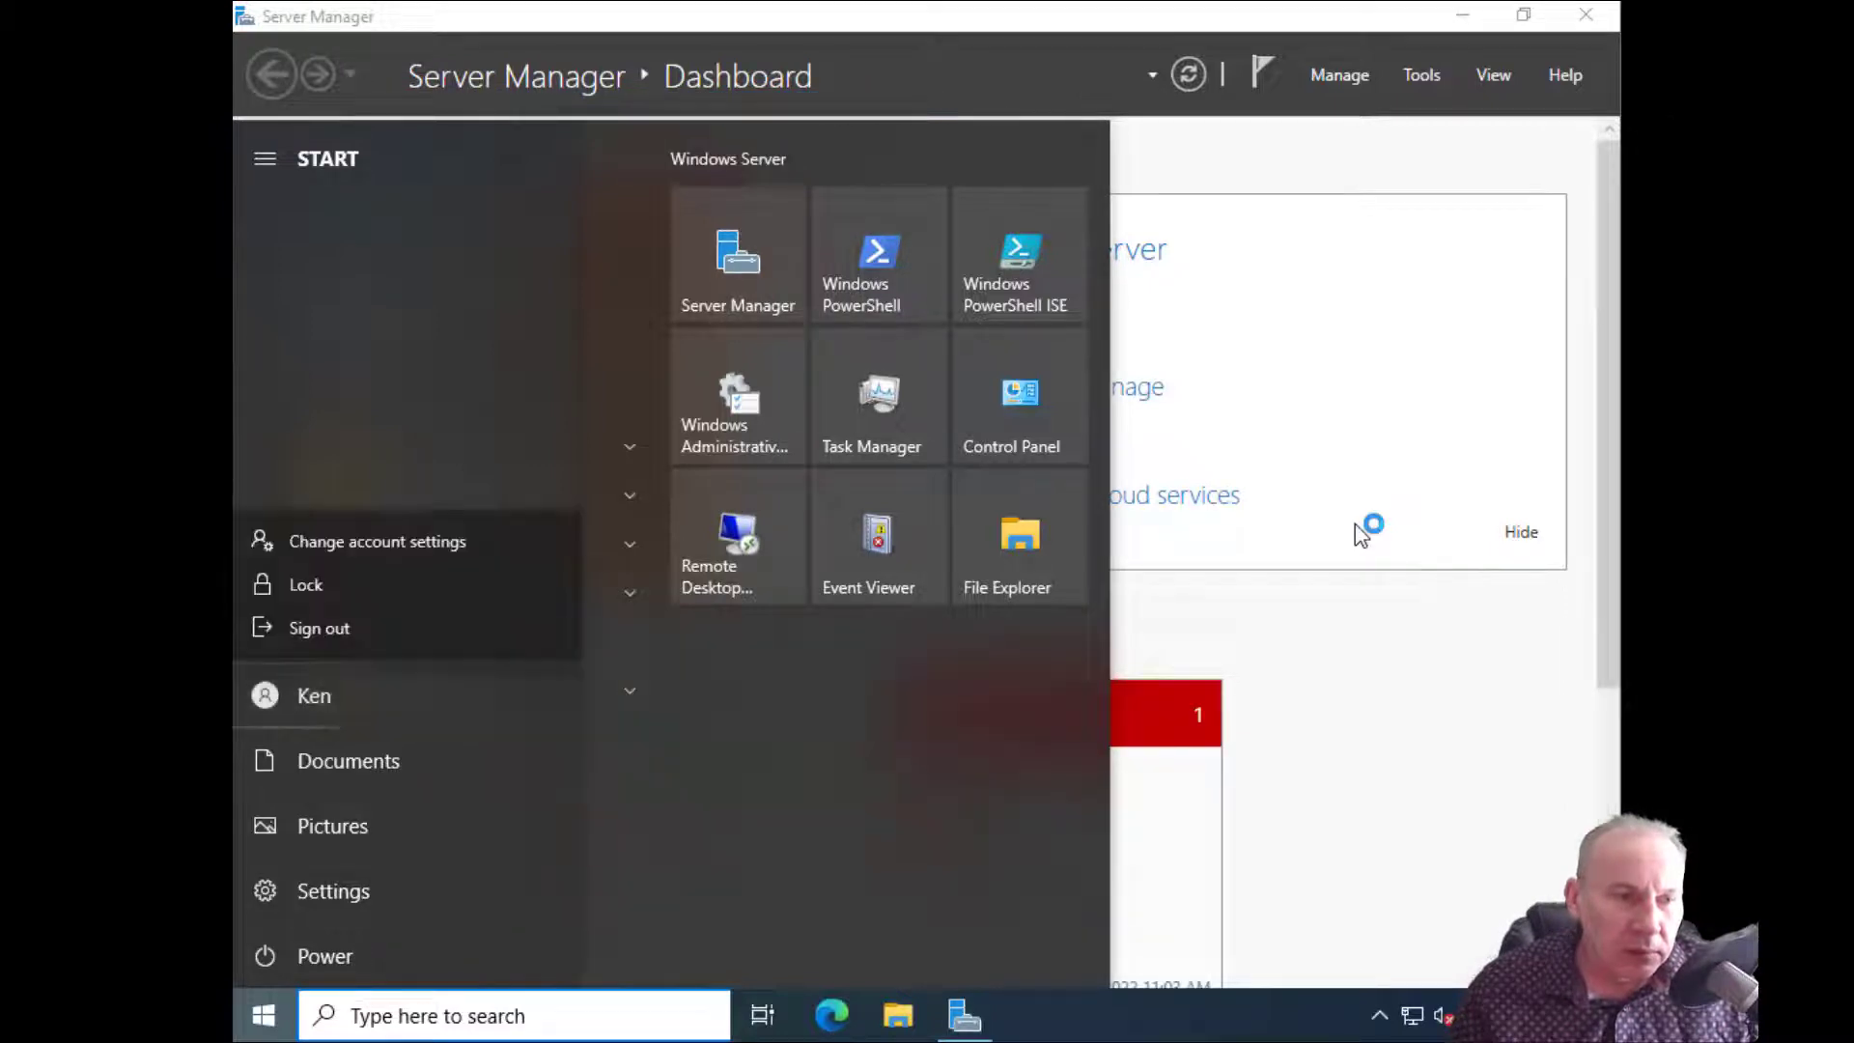
{"action": "left_click", "coordinate": [318, 628]}
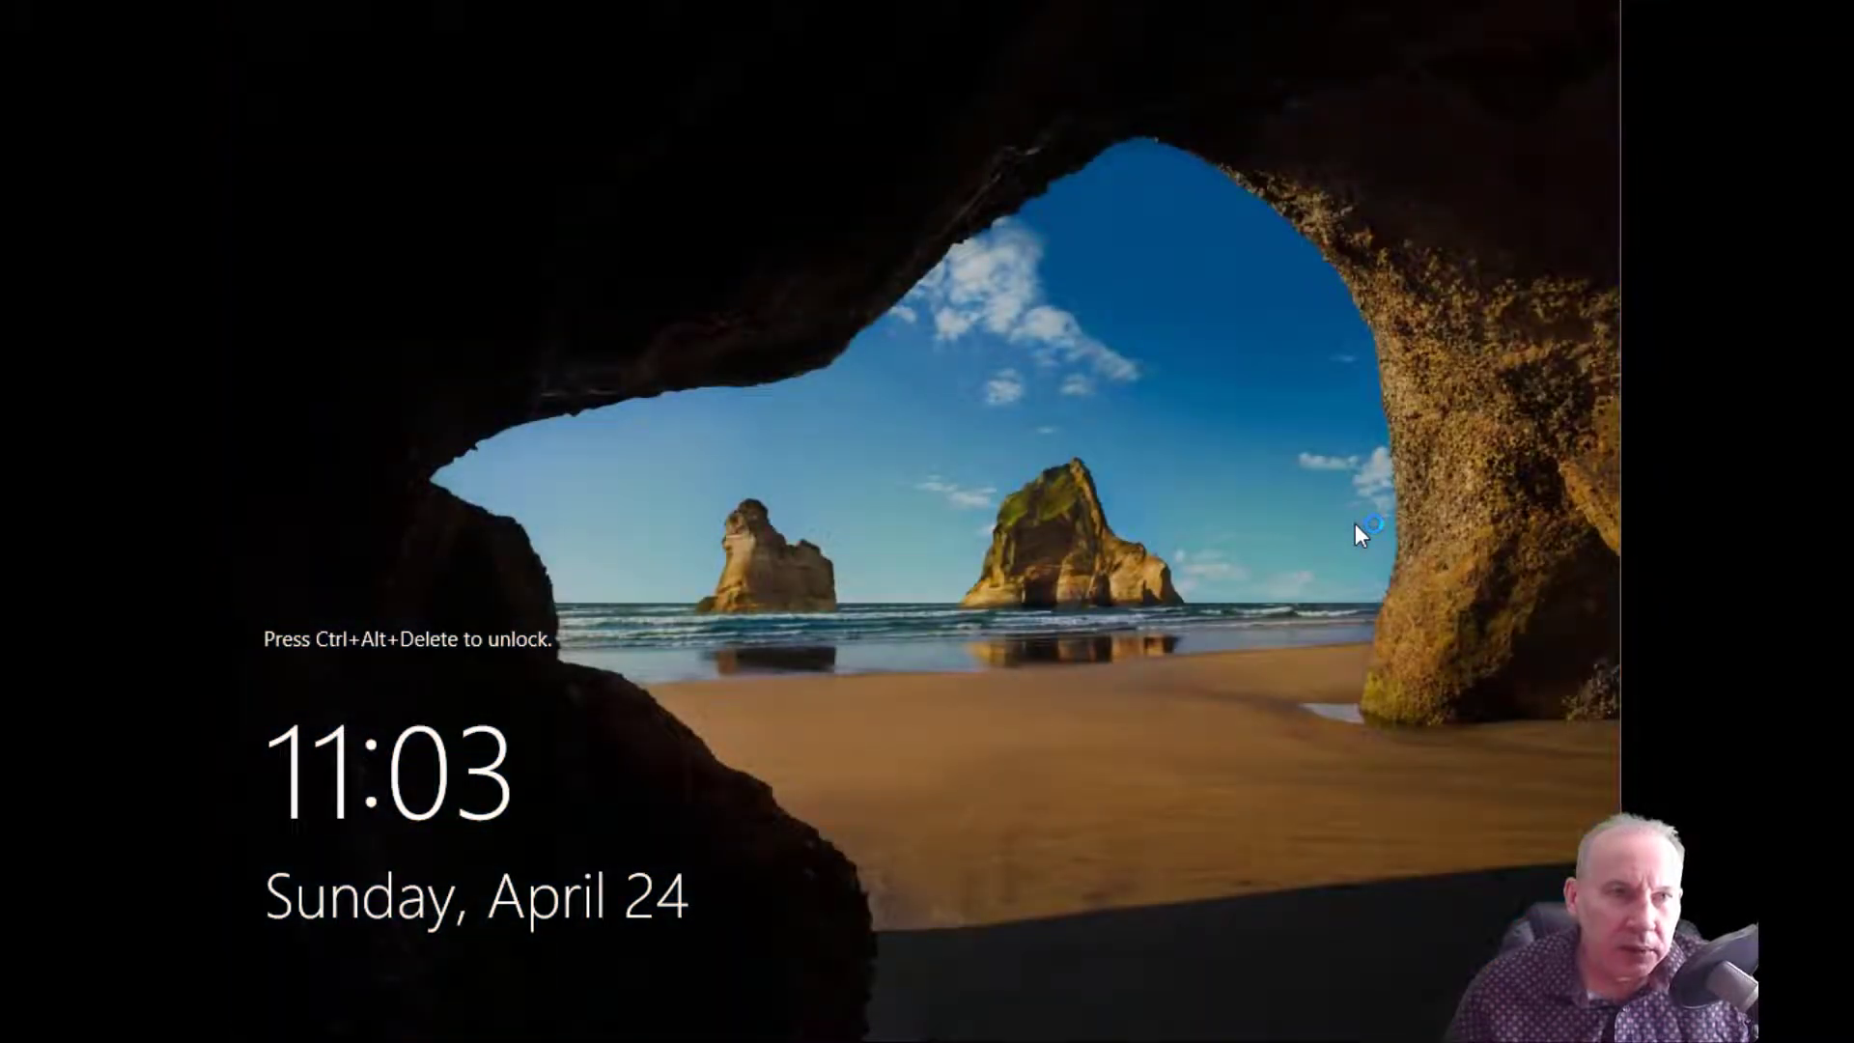
- Sign back in as Administrator with the account password
{"action": "key", "text": "ctrl+alt+Delete"}
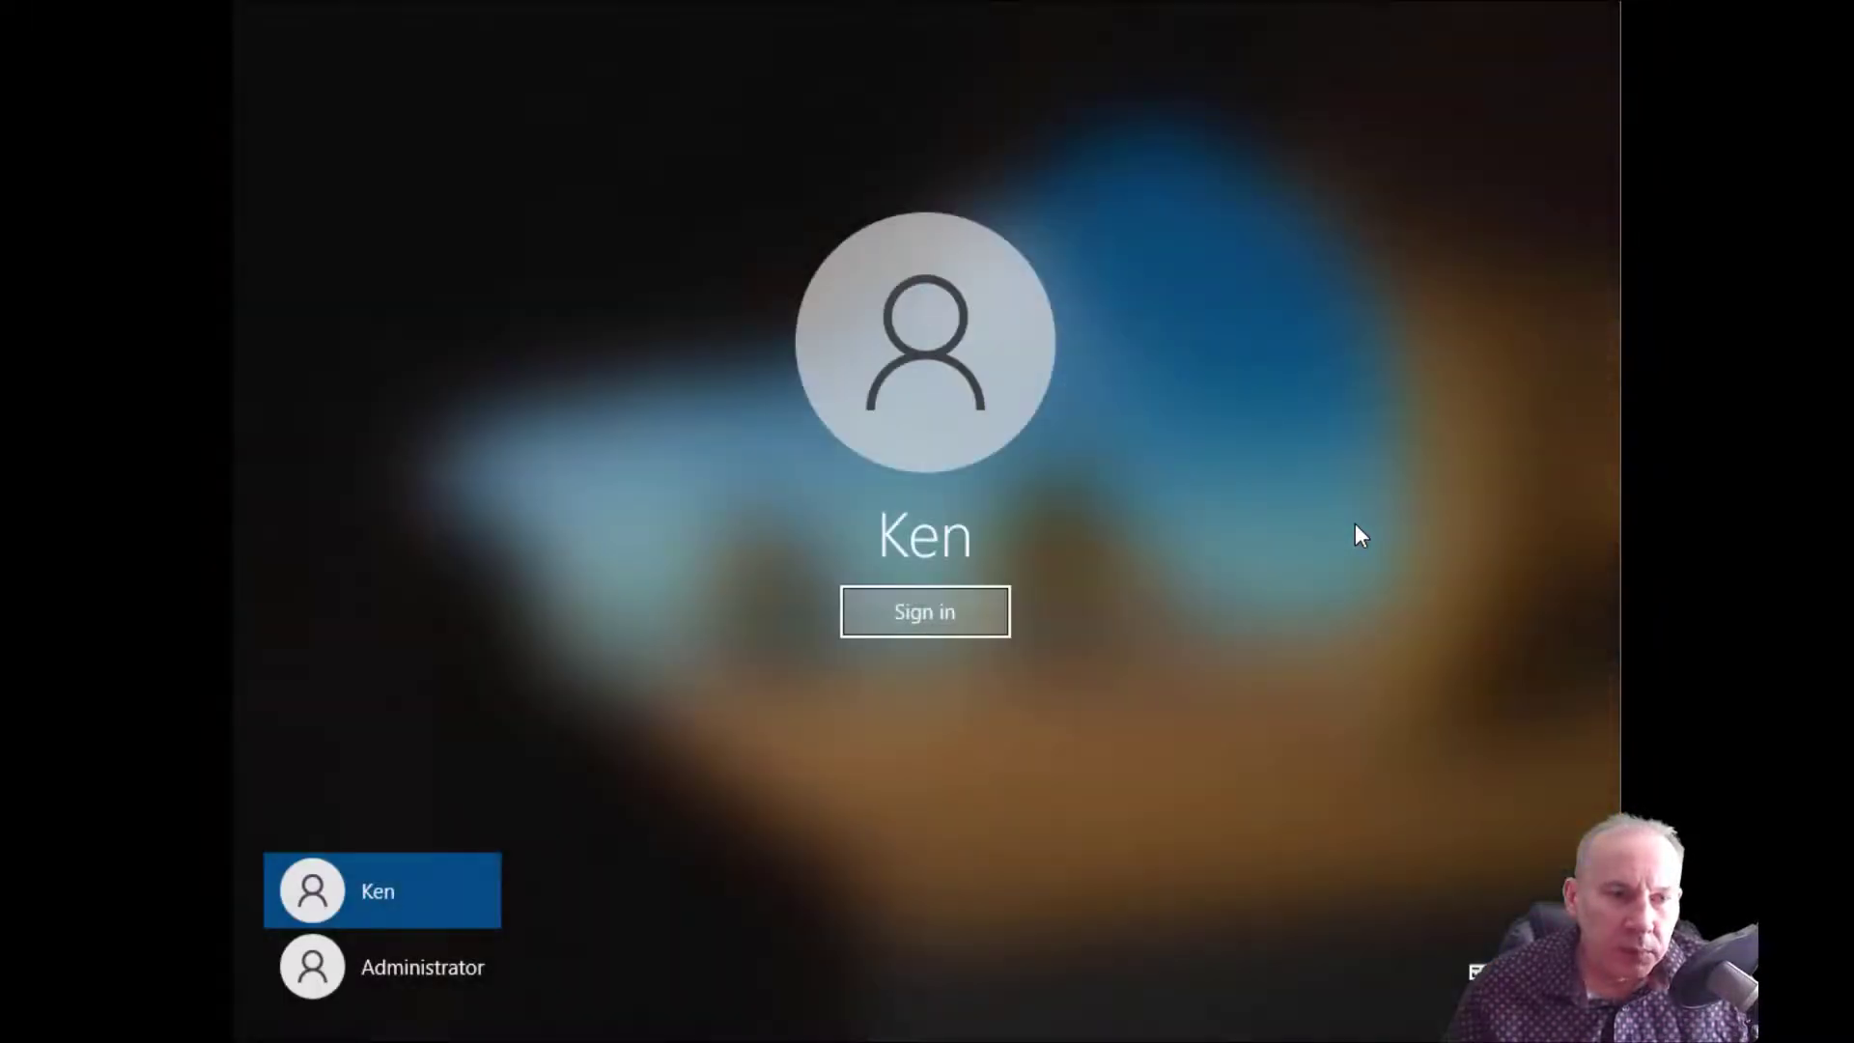
{"action": "left_click", "coordinate": [381, 968]}
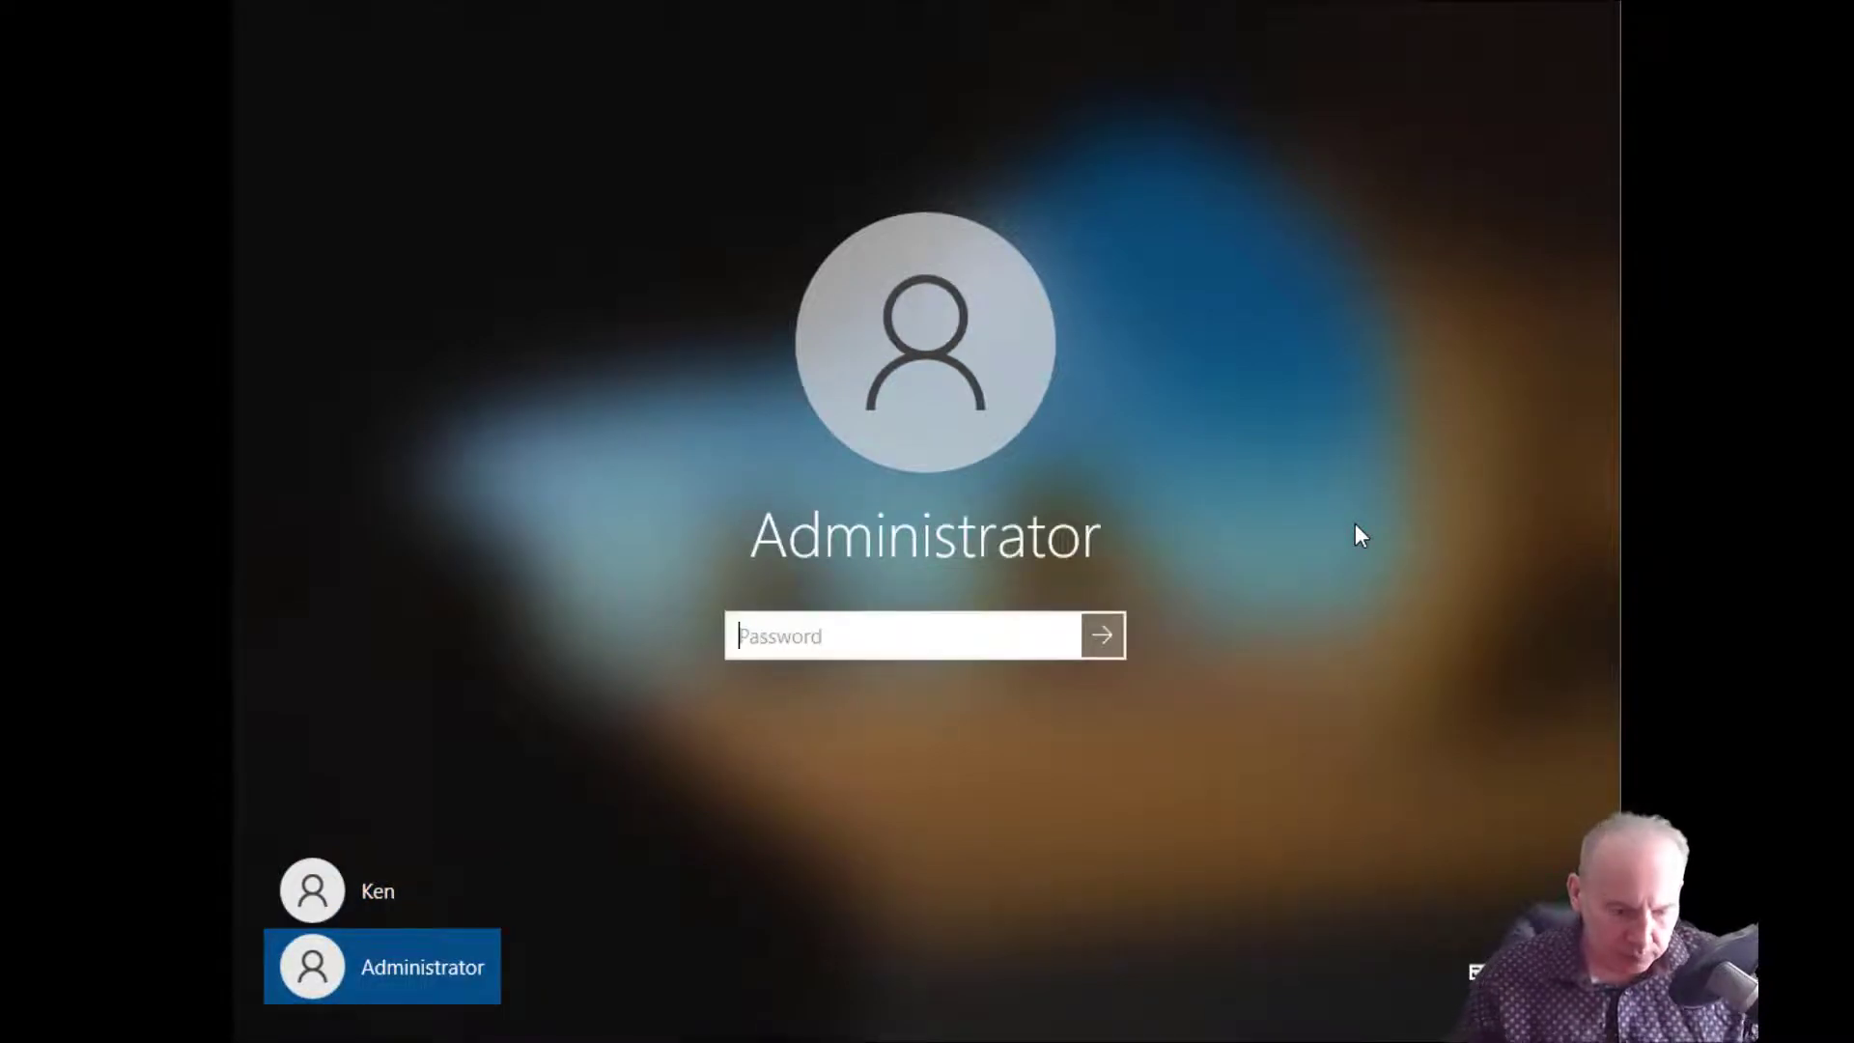
{"action": "type", "text": "**********"}
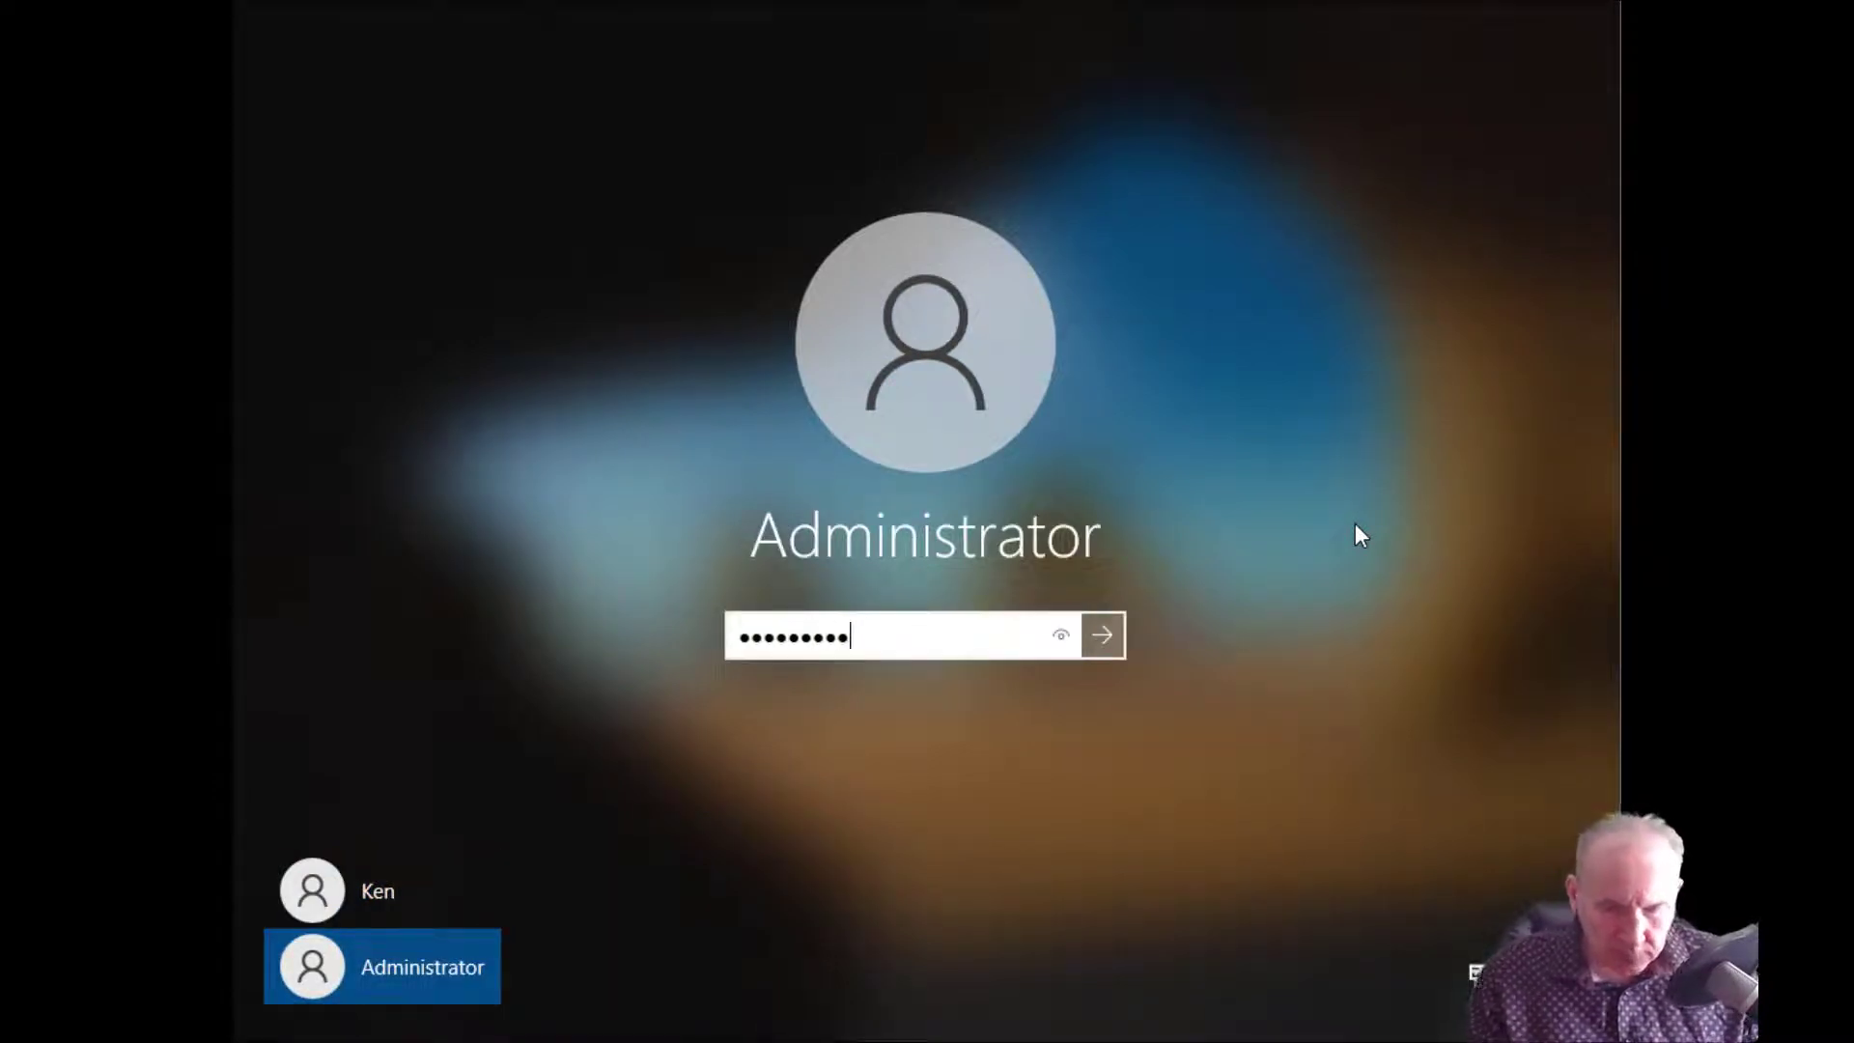
{"action": "key", "text": "Return"}
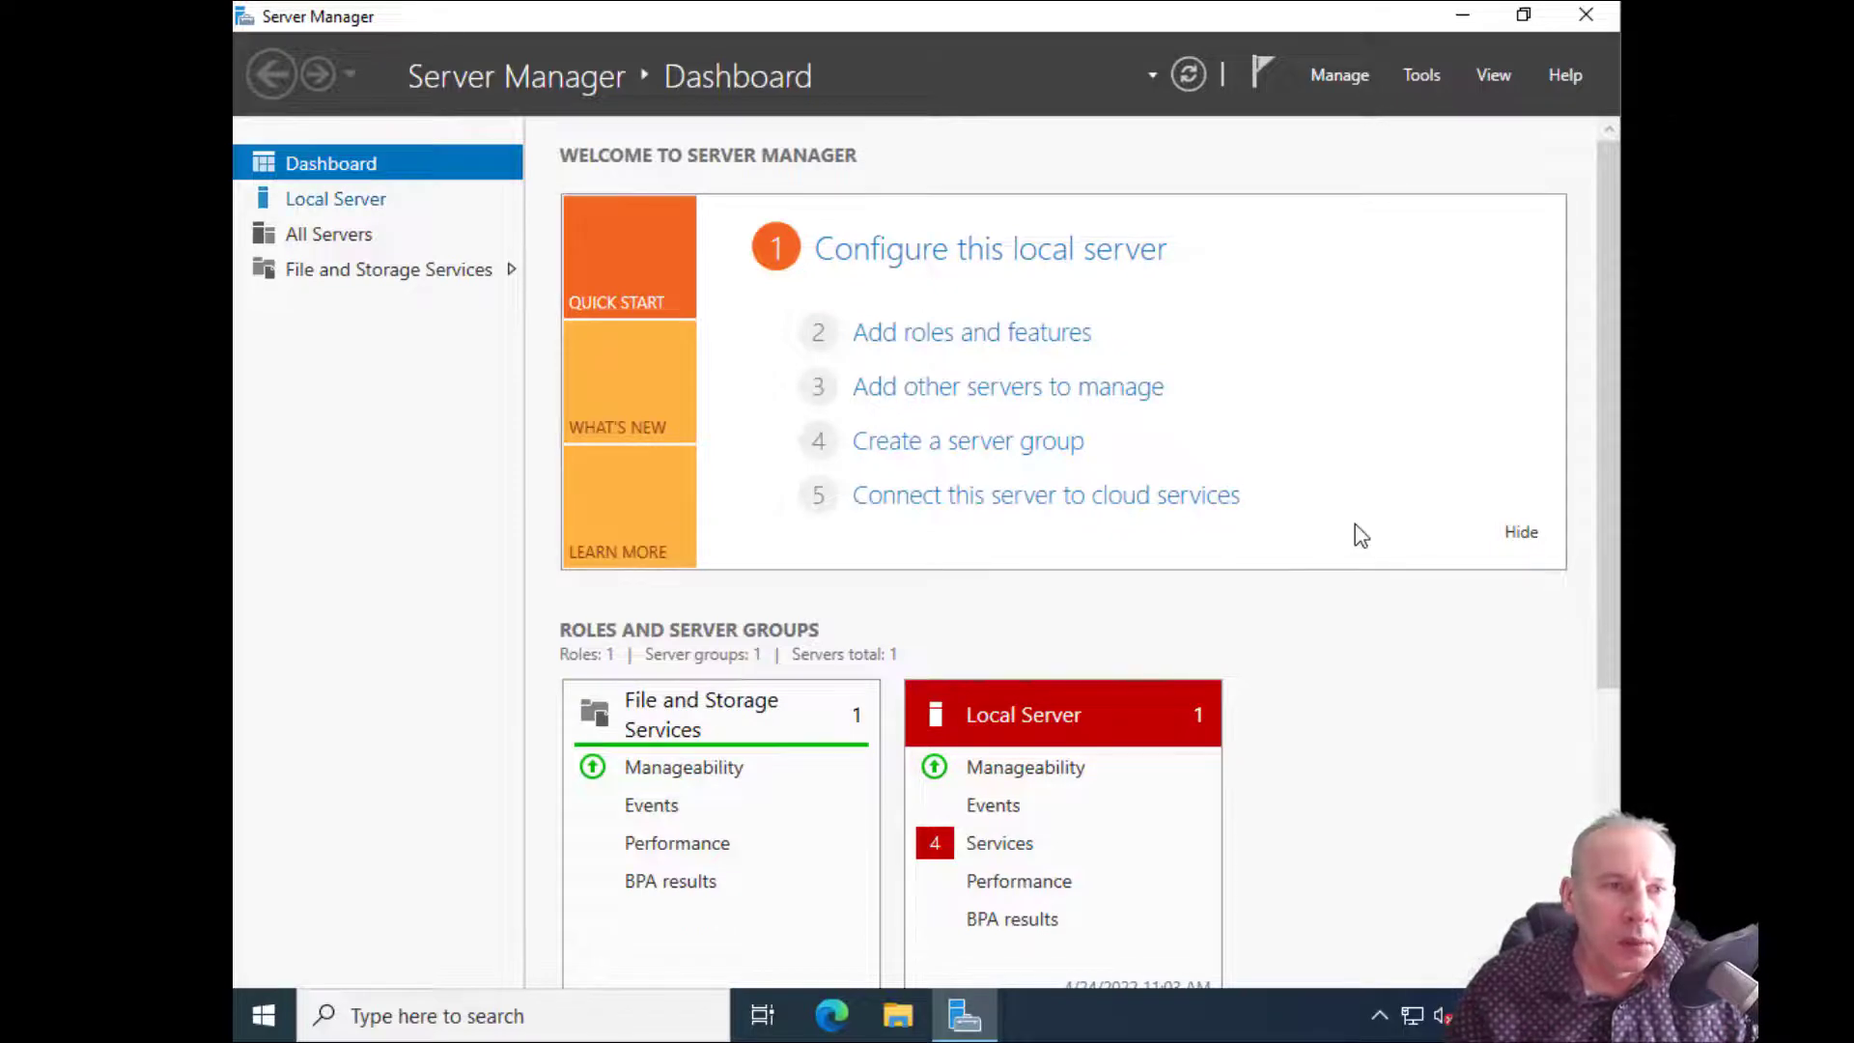
- Show the Local Server properties for CompServ01 in Server Manager
{"action": "left_click", "coordinate": [335, 199]}
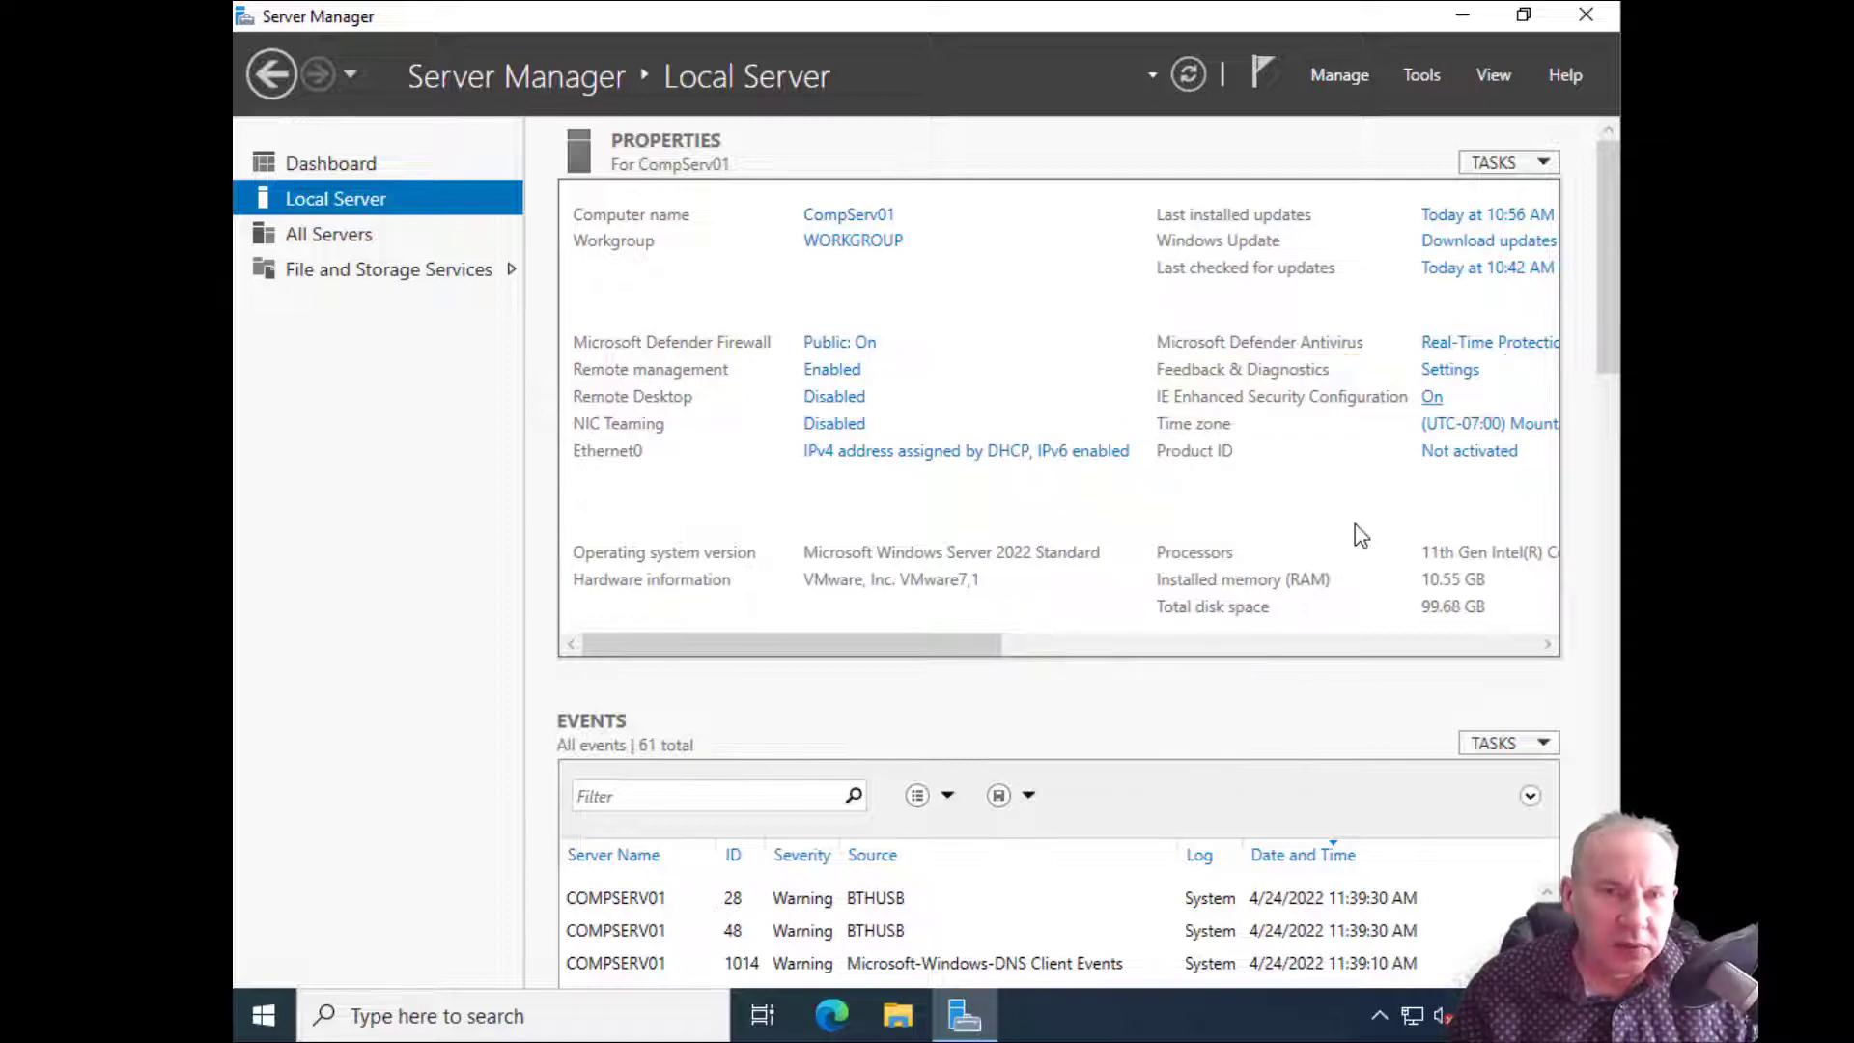
- Turn IE Enhanced Security Configuration off for Administrators and Users, then open Ethernet0's network connections
{"action": "left_click", "coordinate": [750, 471]}
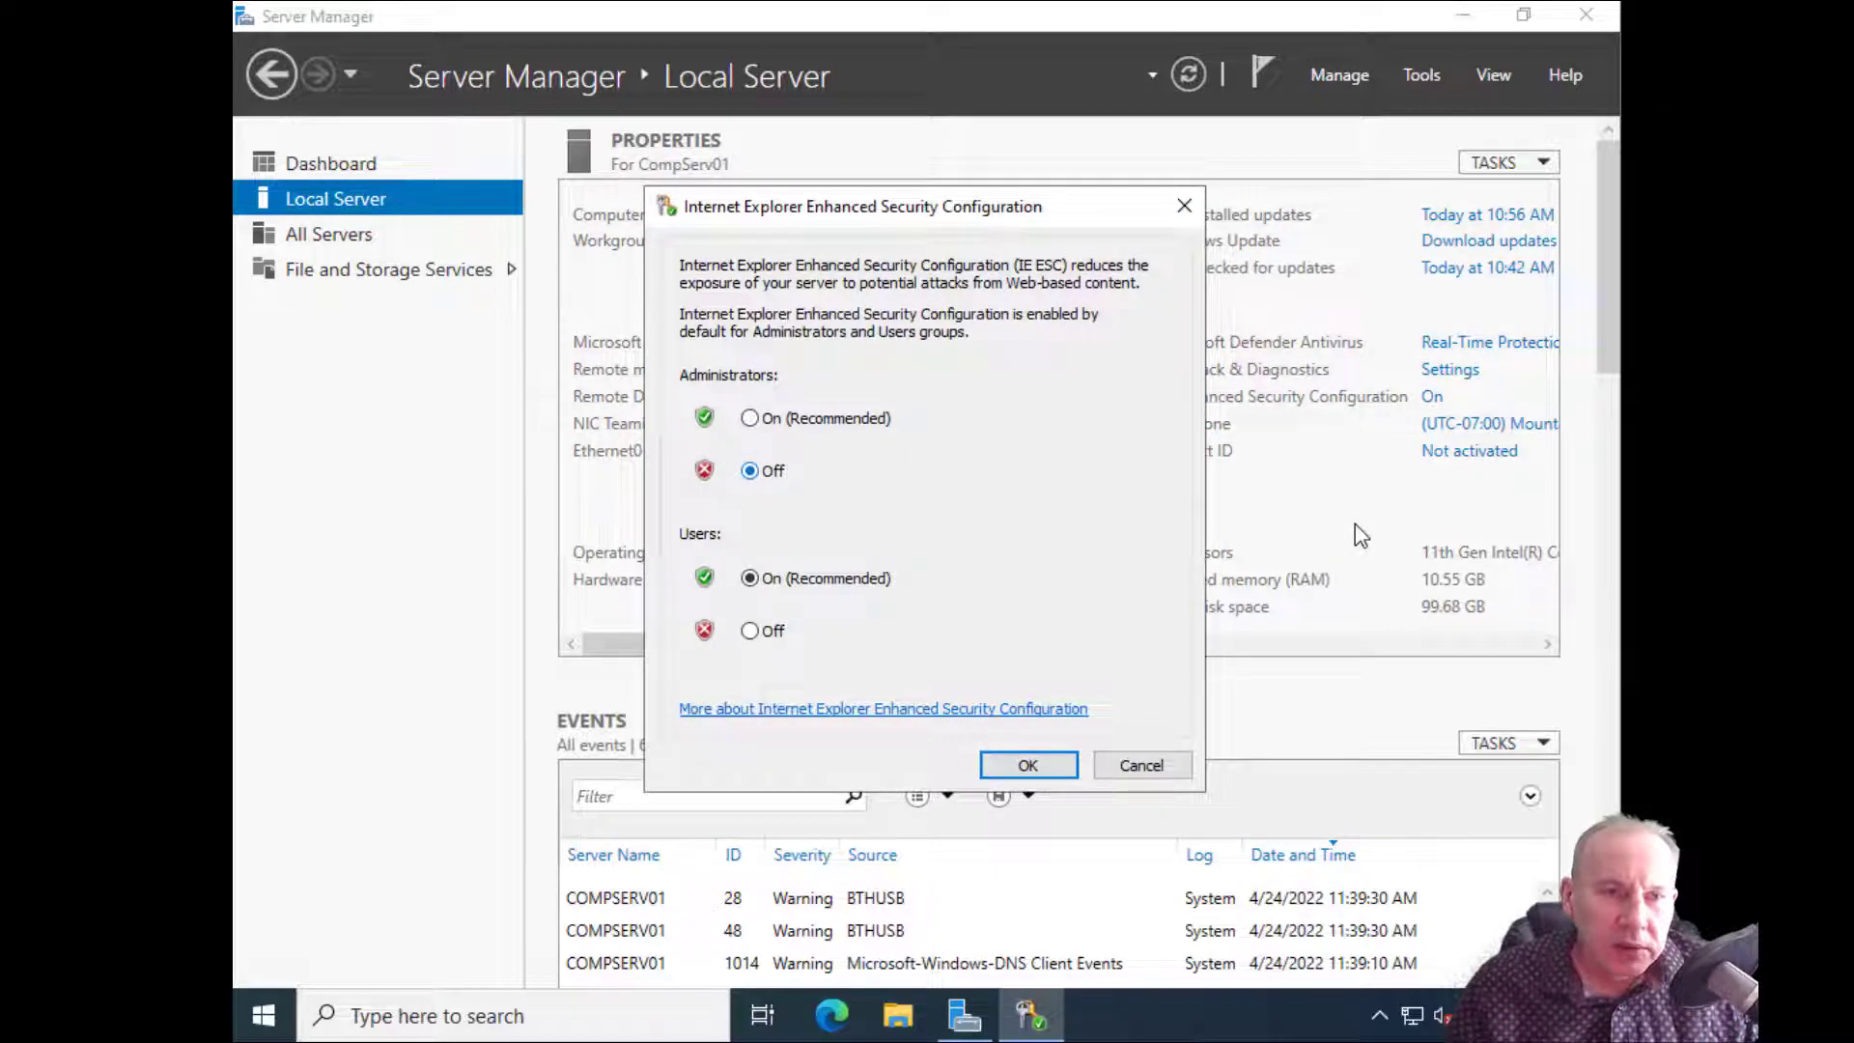
{"action": "left_click", "coordinate": [749, 631]}
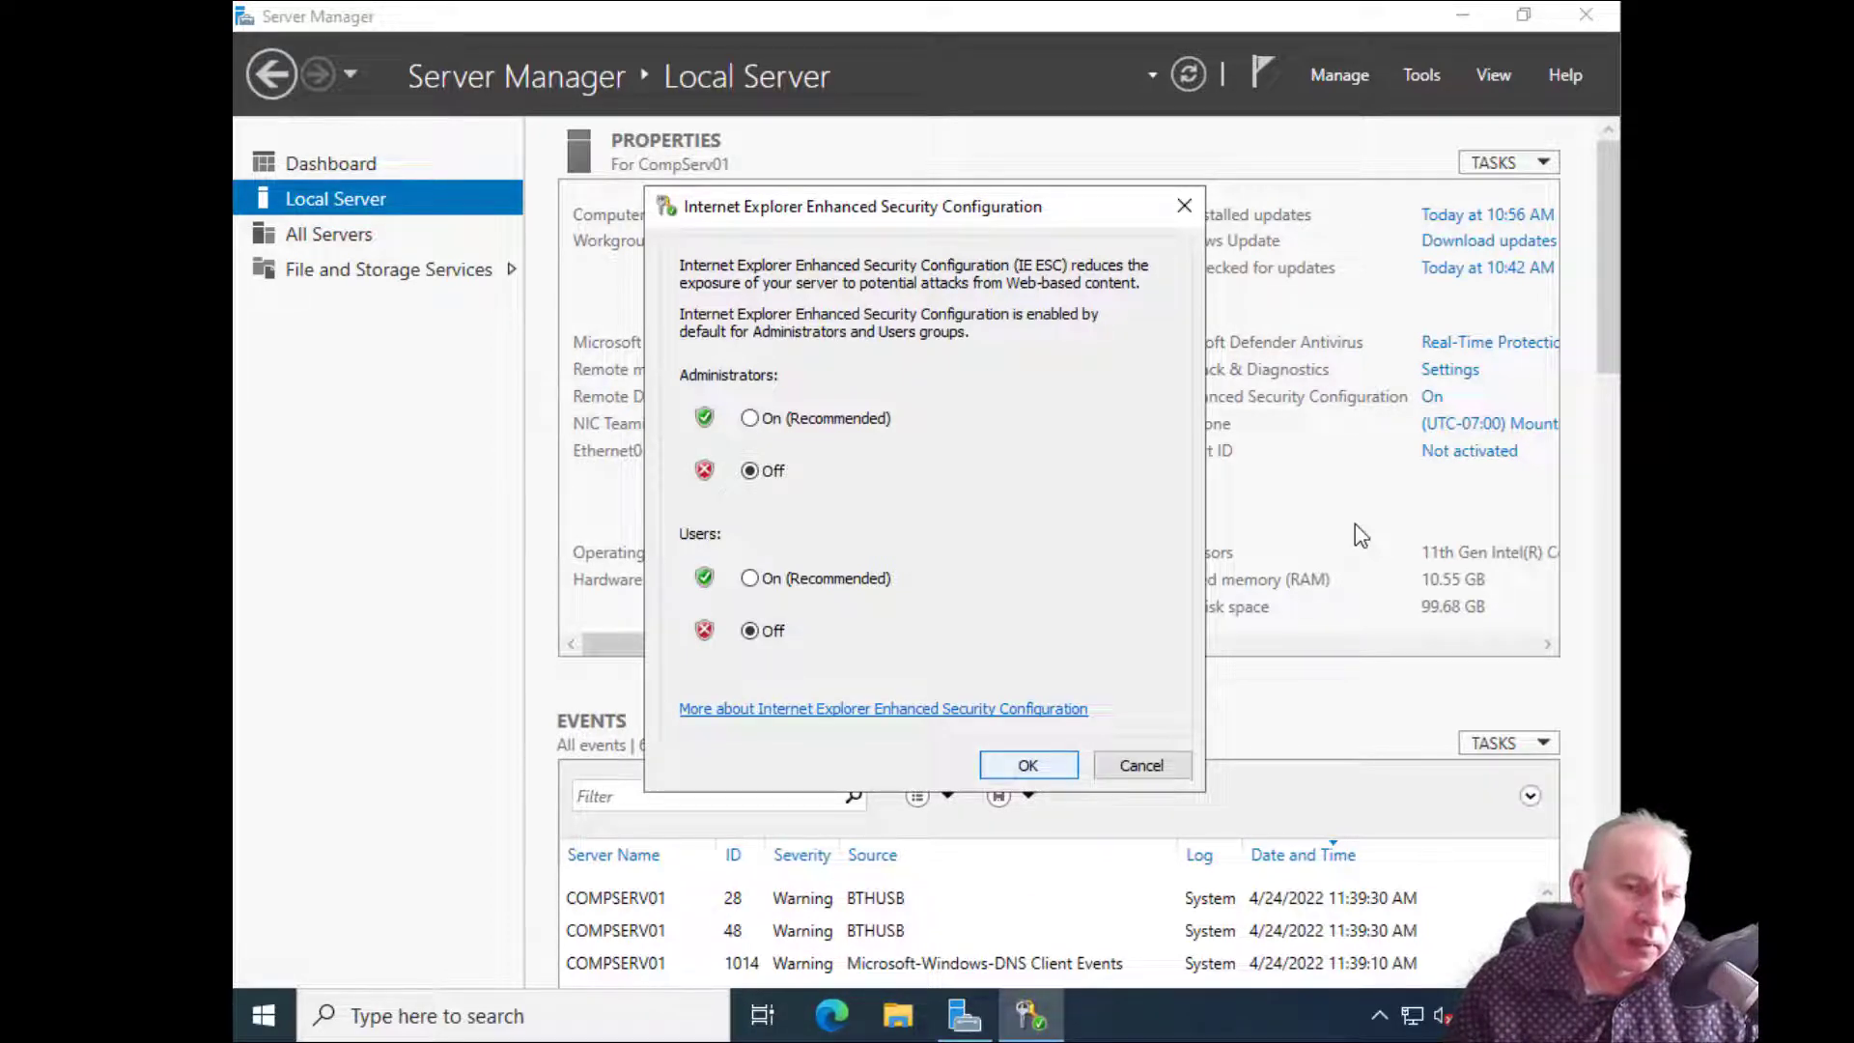
{"action": "key", "text": "Return"}
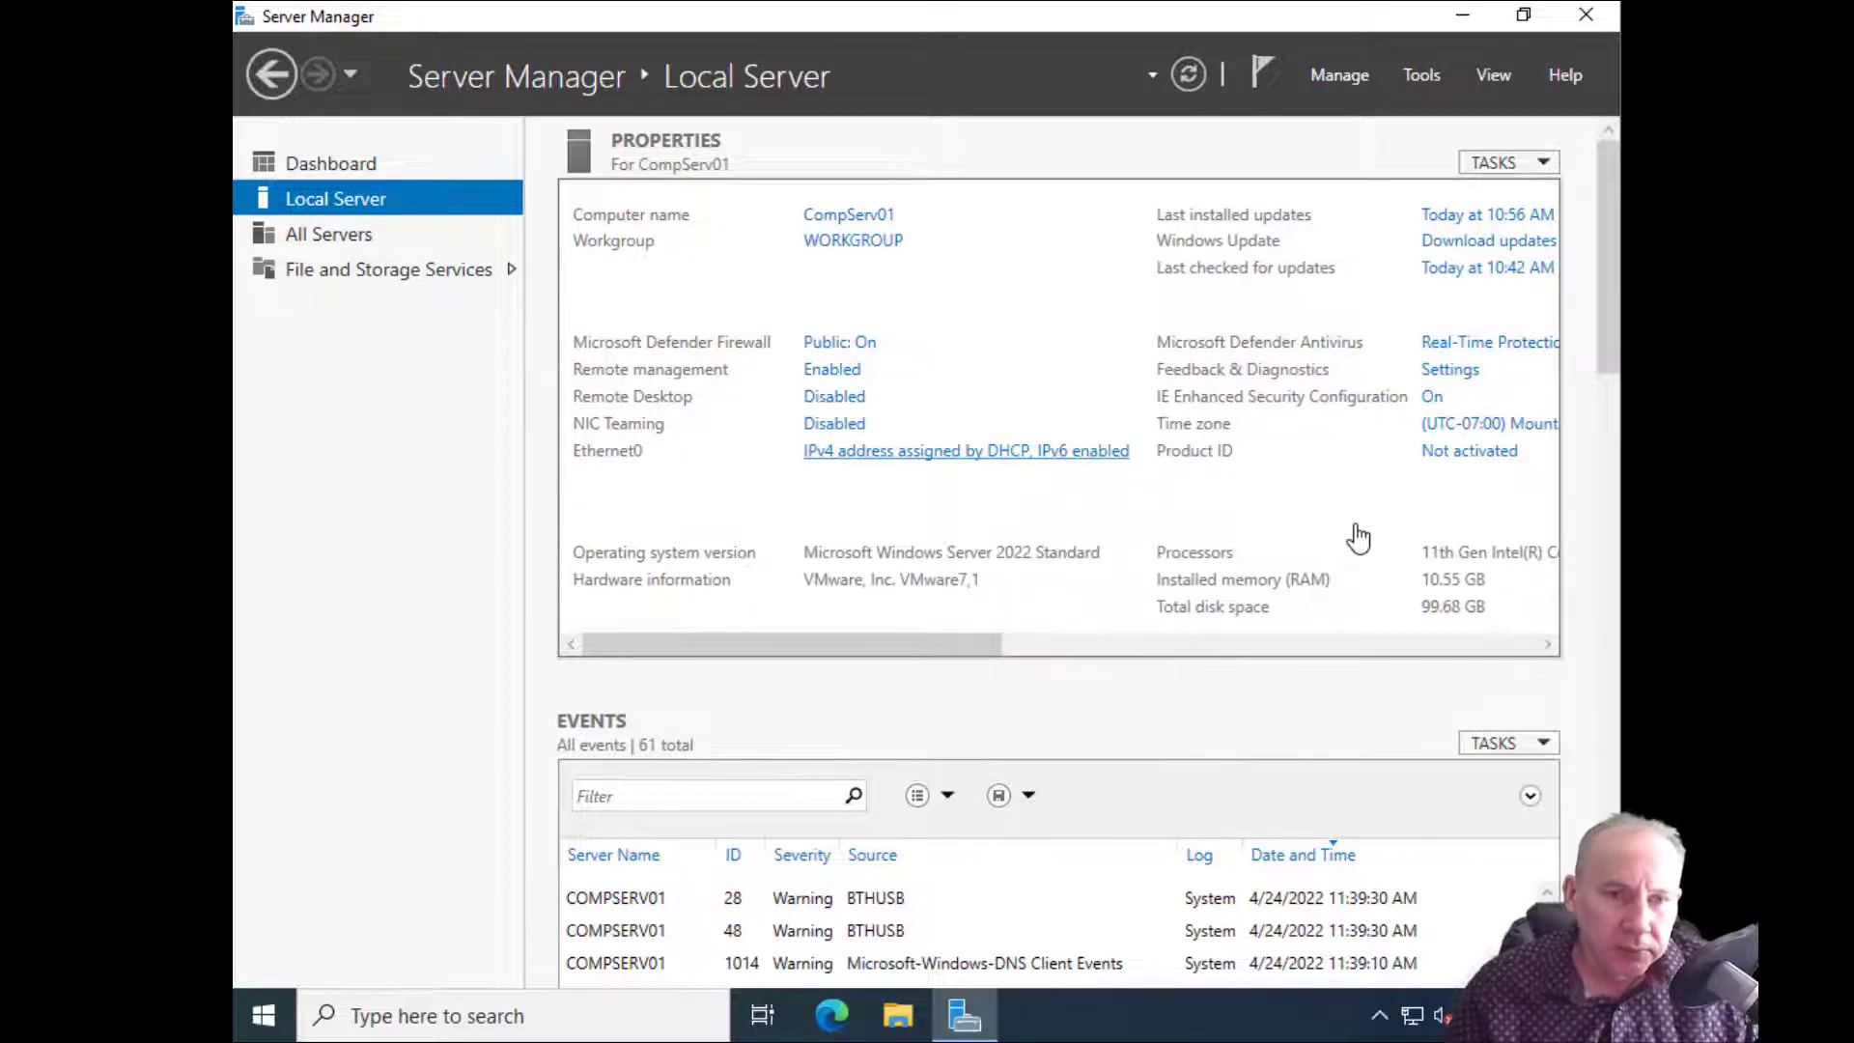
{"action": "left_click", "coordinate": [966, 451]}
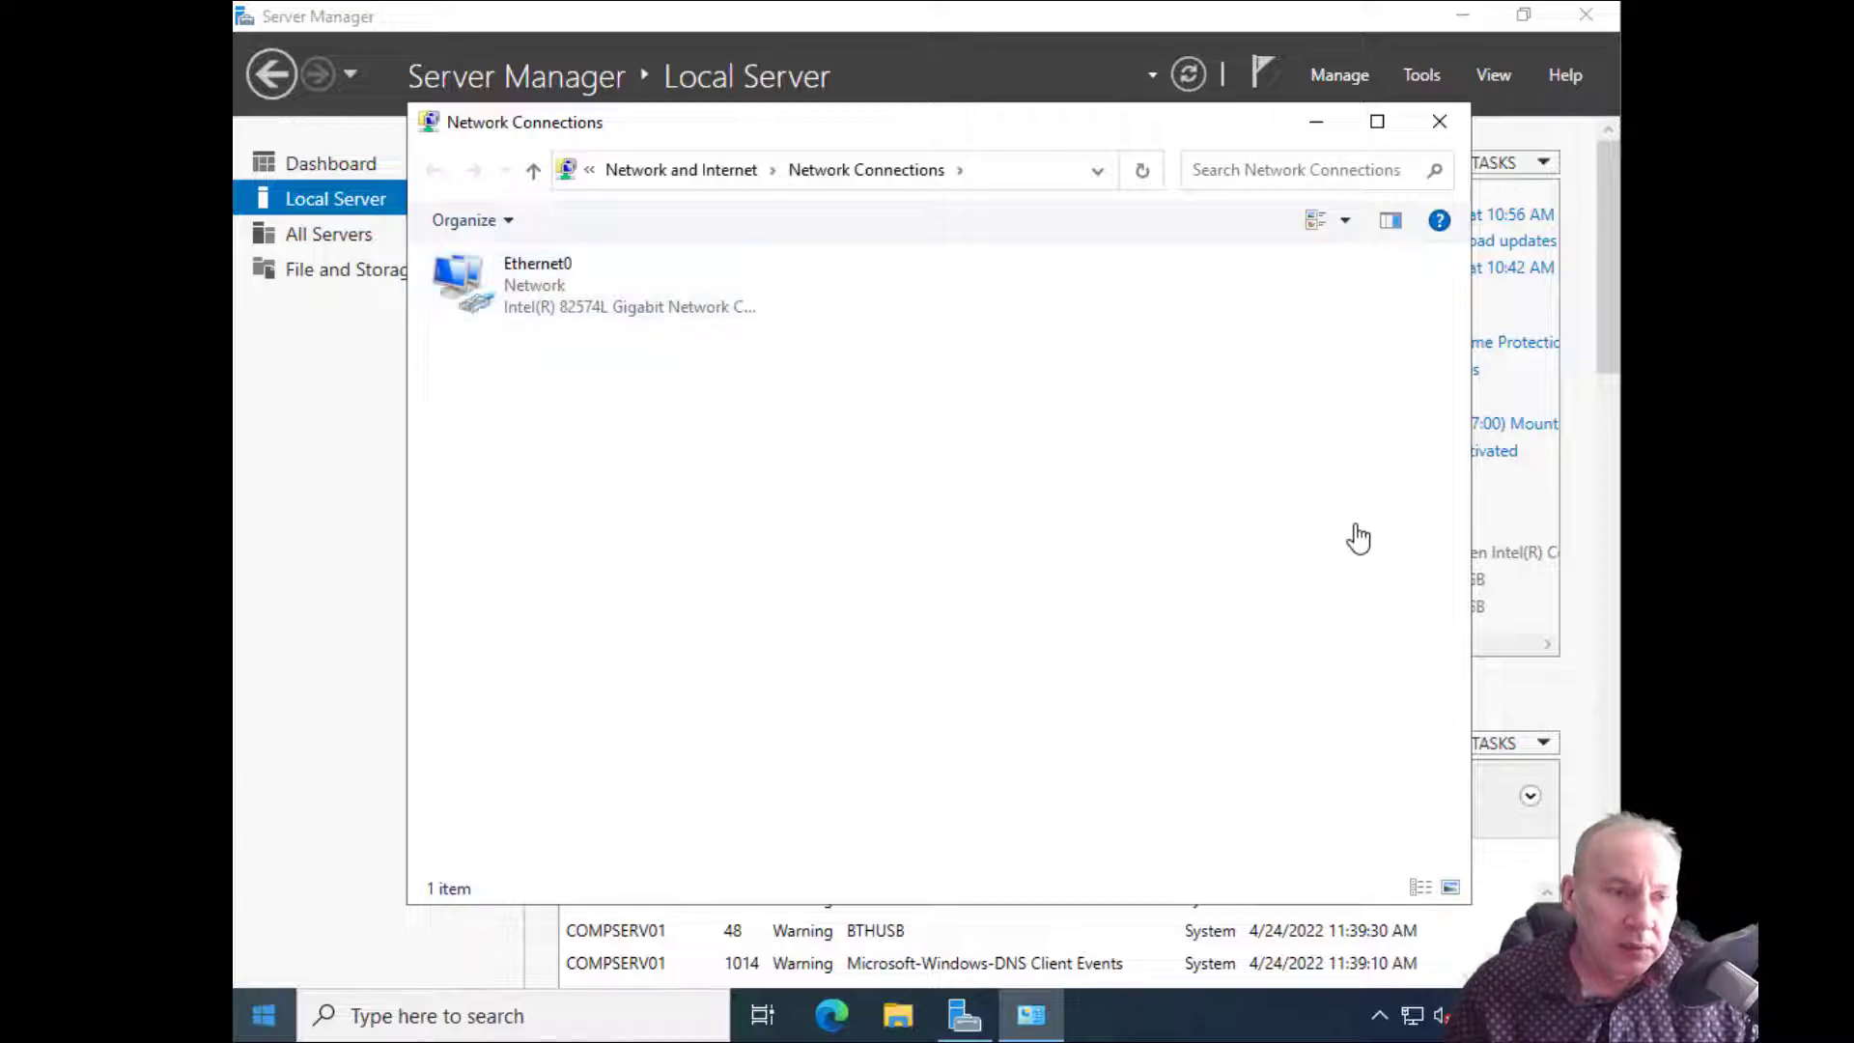
- Launch a blank Notepad from Start search and move it aside
{"action": "left_click", "coordinate": [264, 1016]}
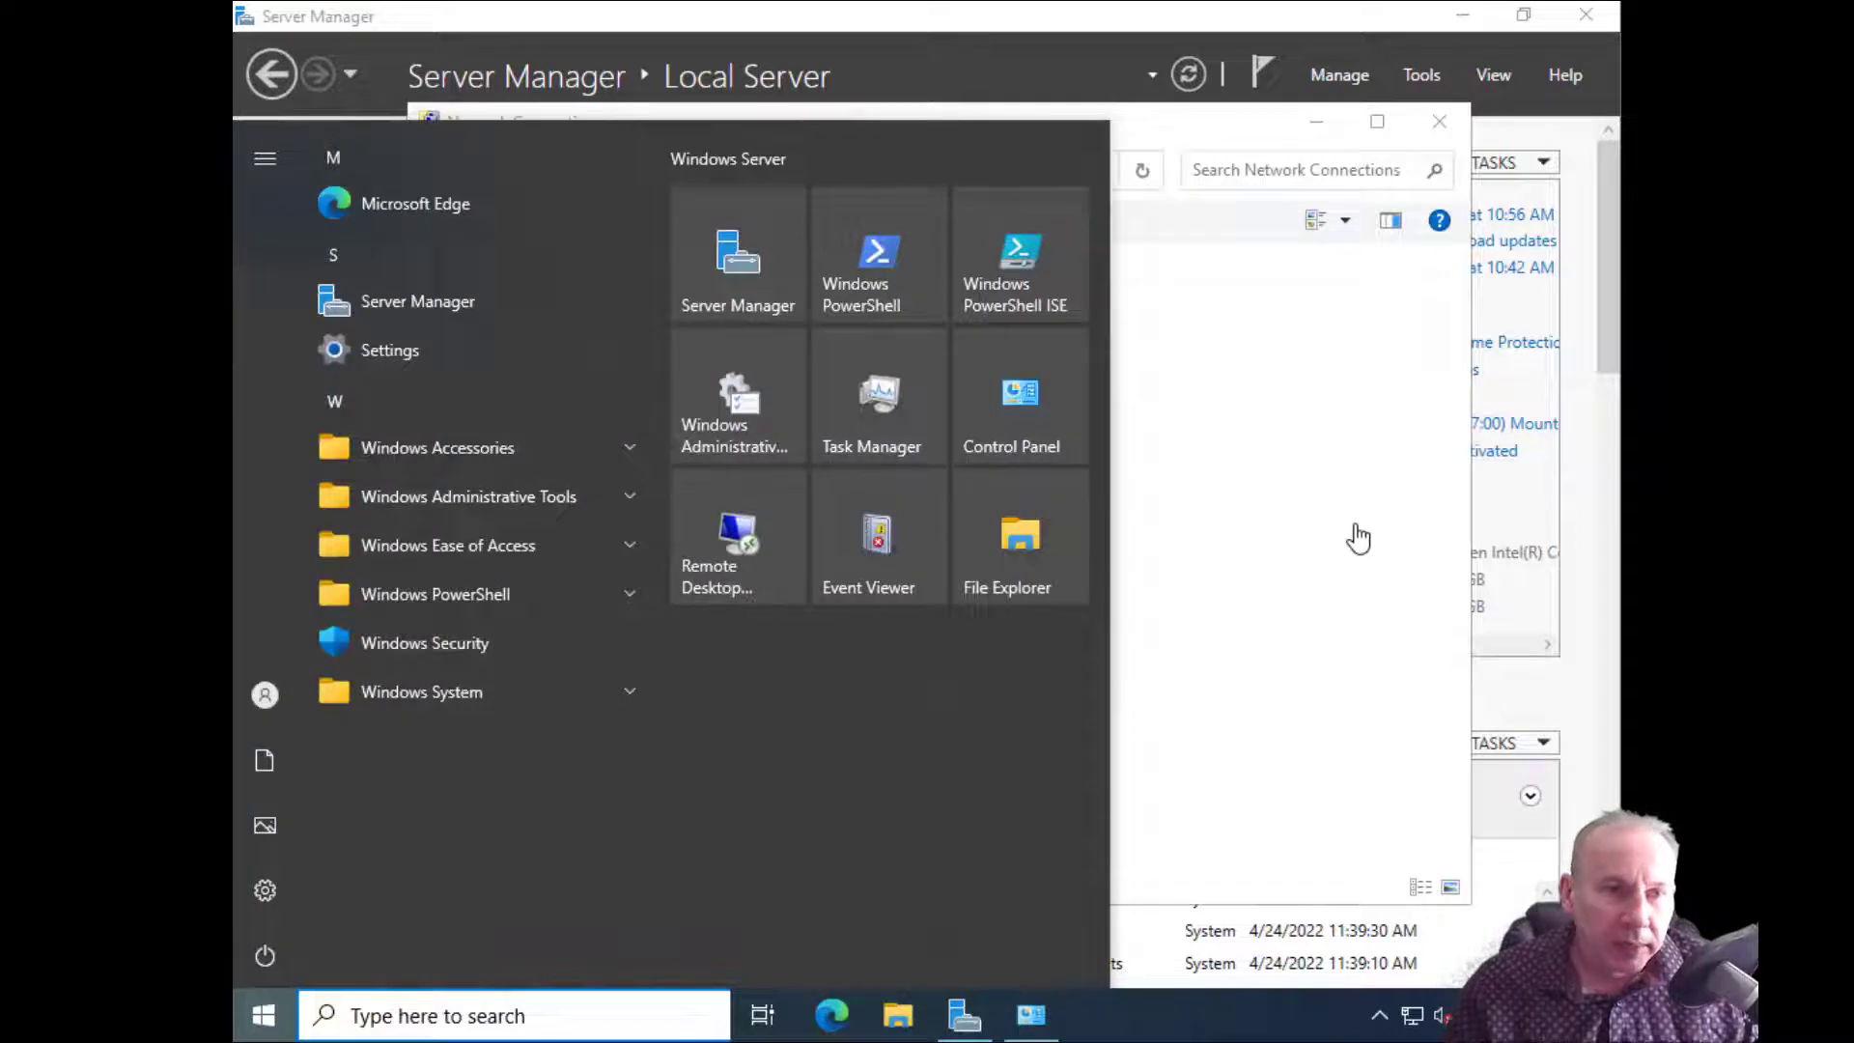
{"action": "type", "text": "not"}
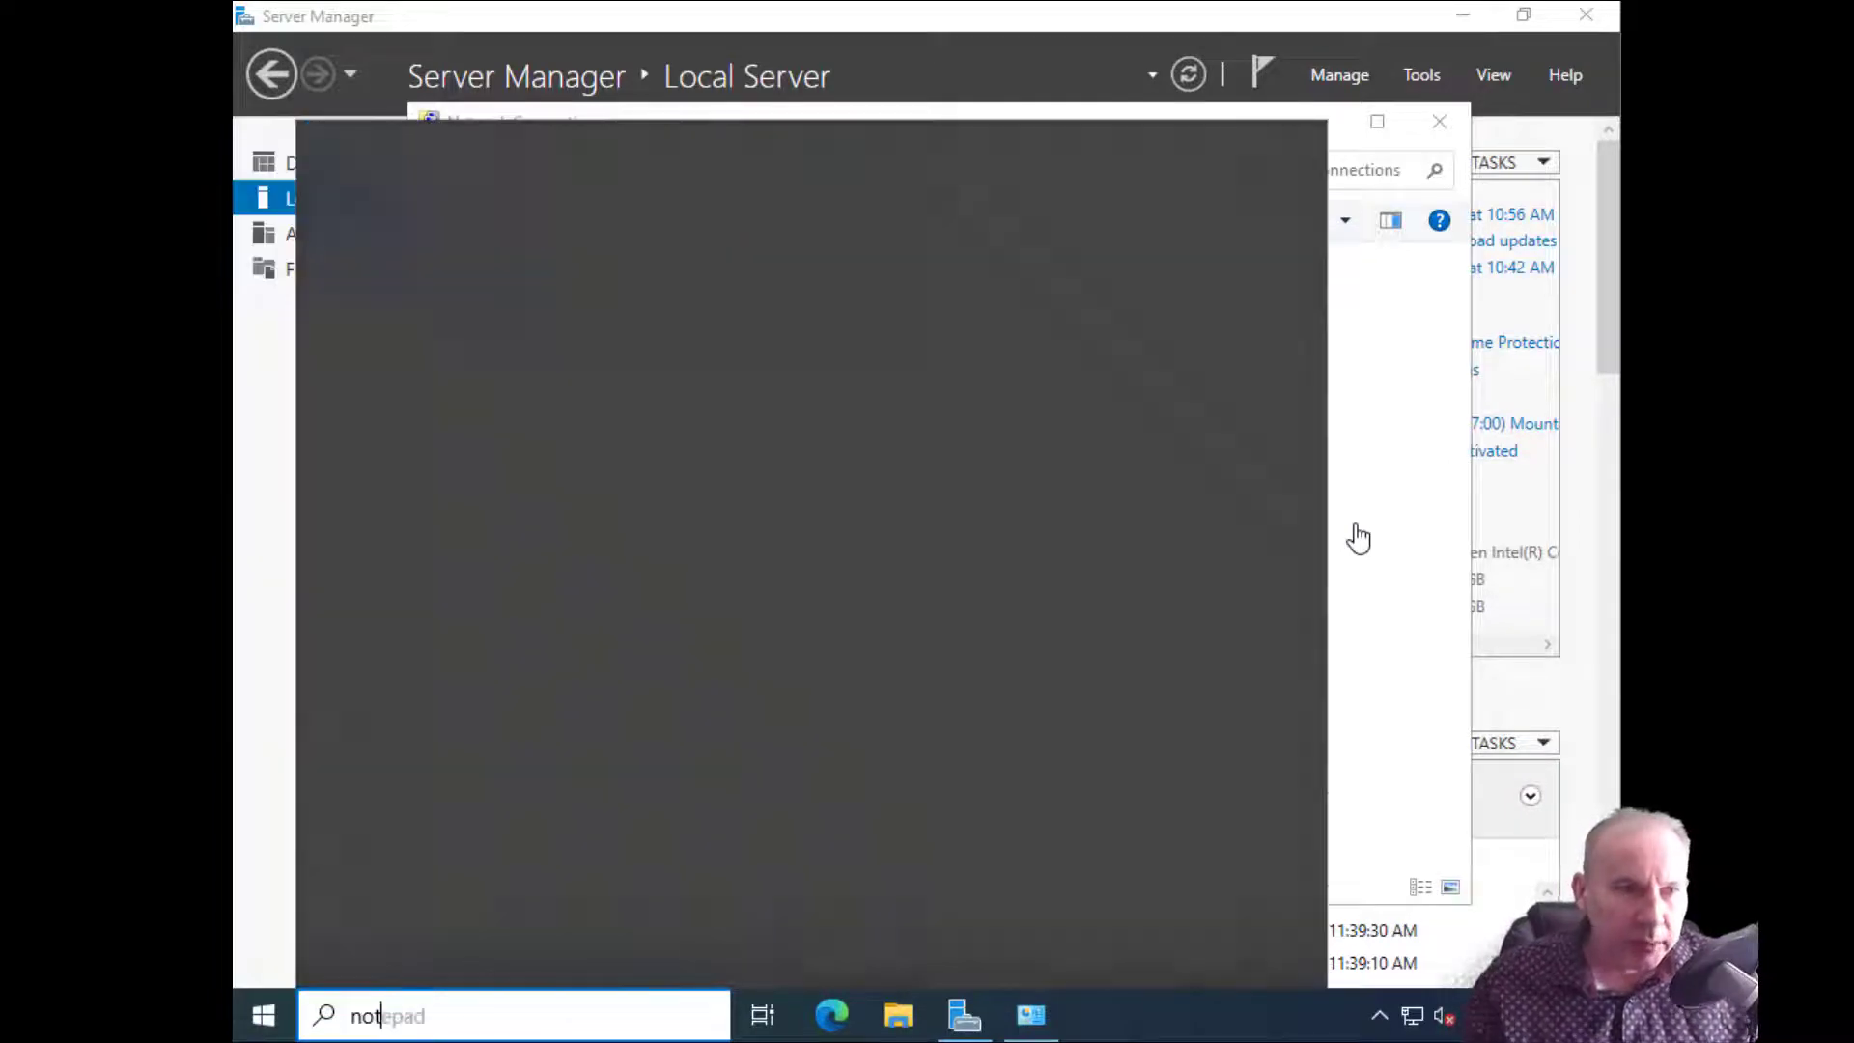
{"action": "key", "text": "Return"}
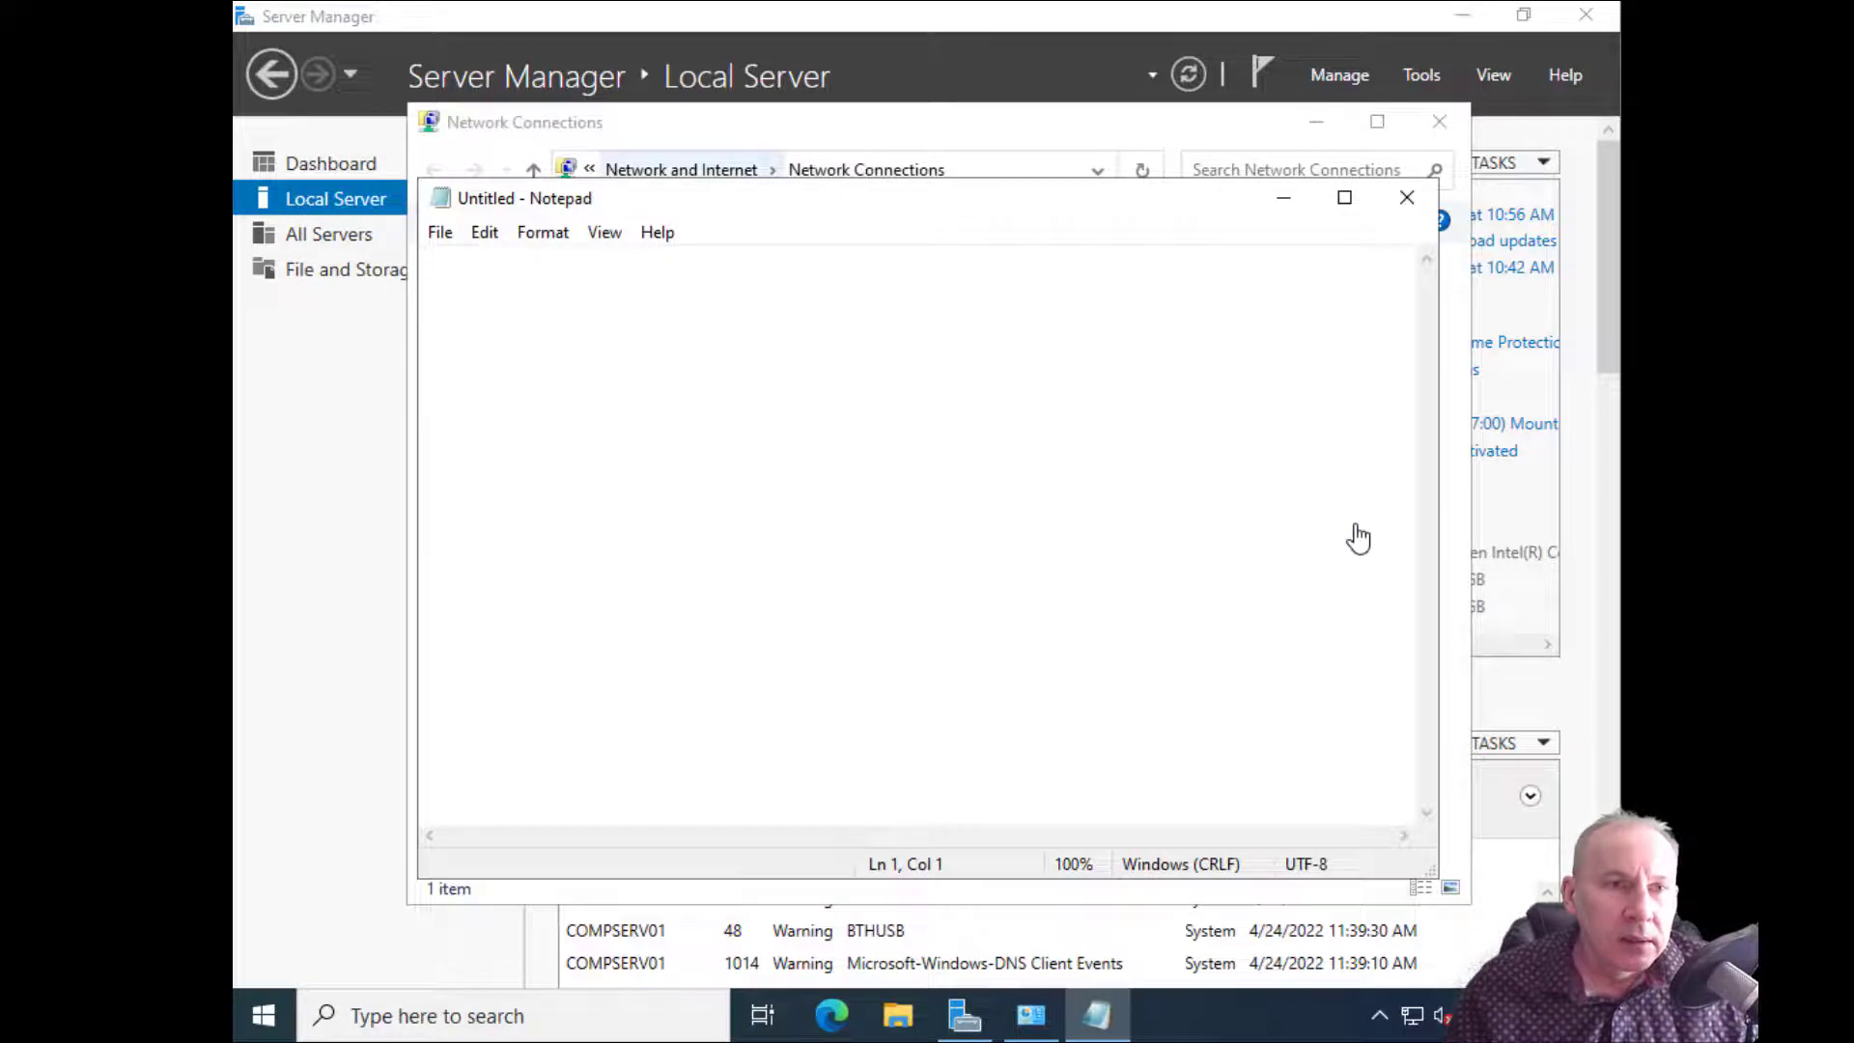
{"action": "left_click_drag", "start_coordinate": [772, 209], "coordinate": [949, 315]}
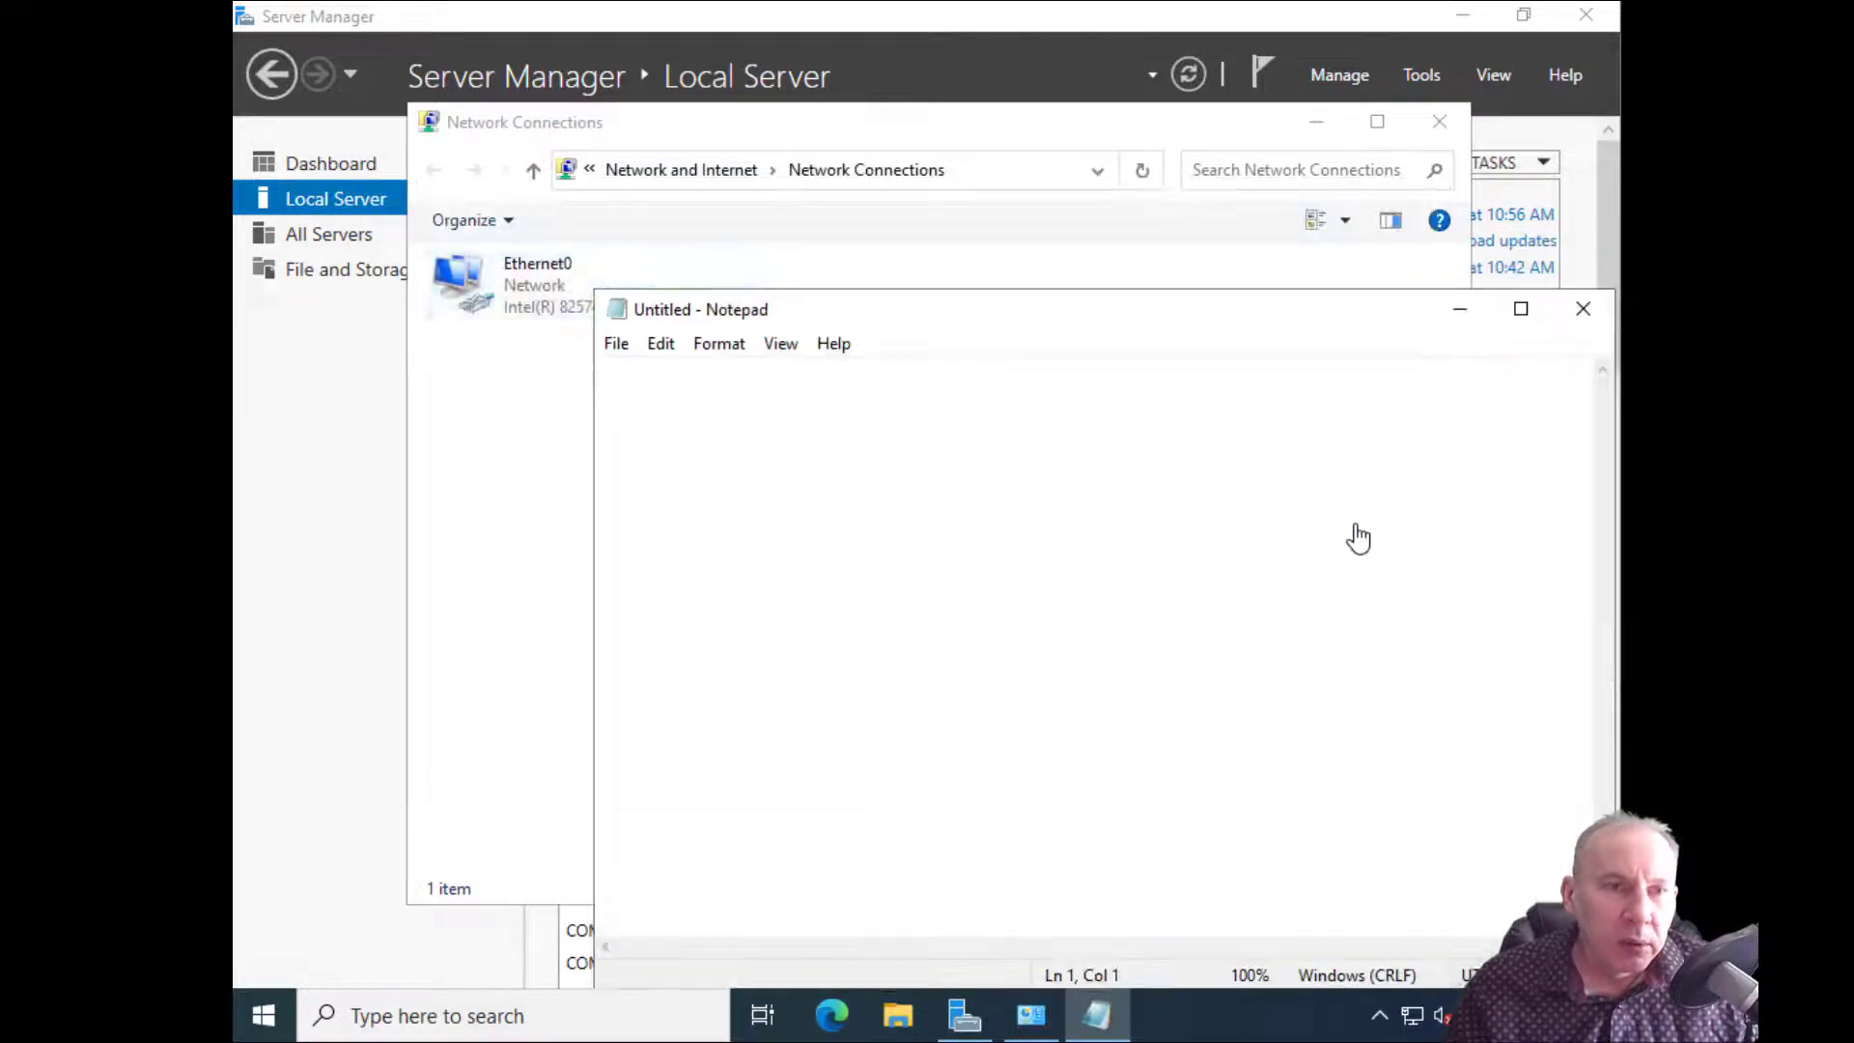
- Open the Properties dialog of the Ethernet0 adapter in Network Connections
{"action": "key", "text": "alt+Tab"}
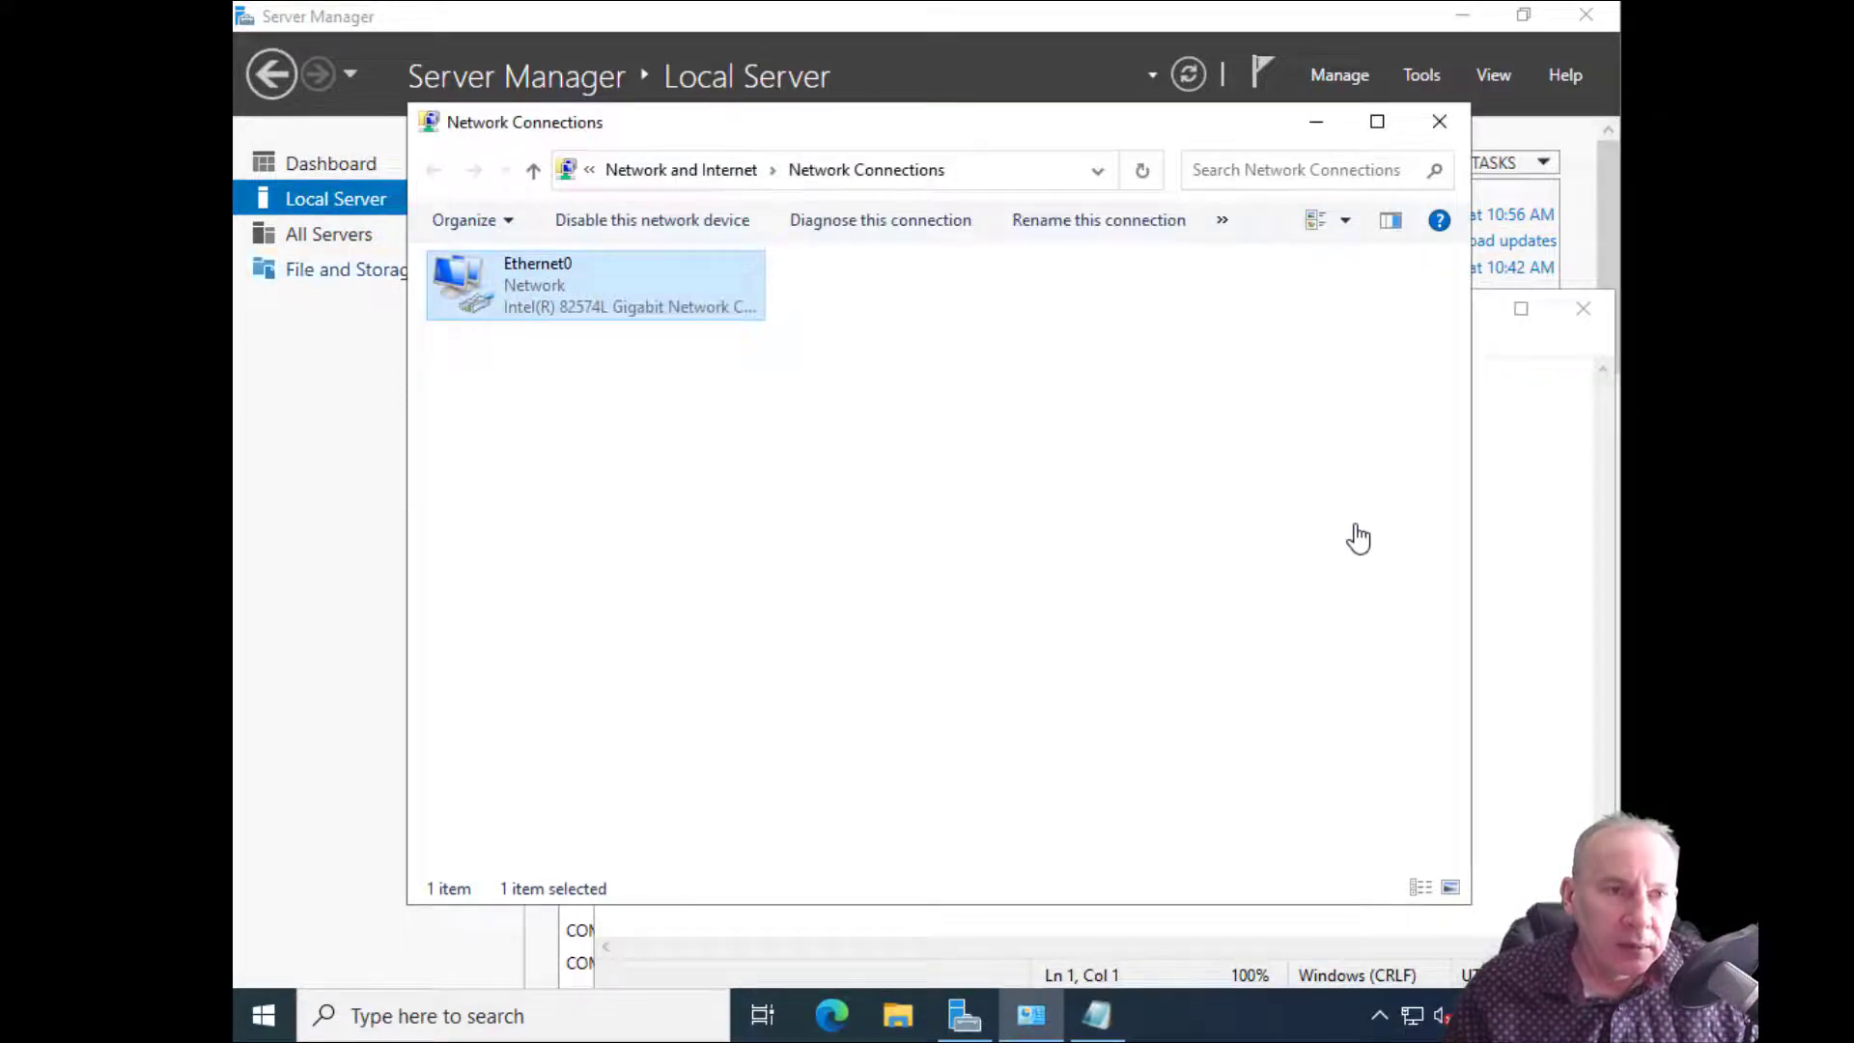
{"action": "key", "text": "shift+F10"}
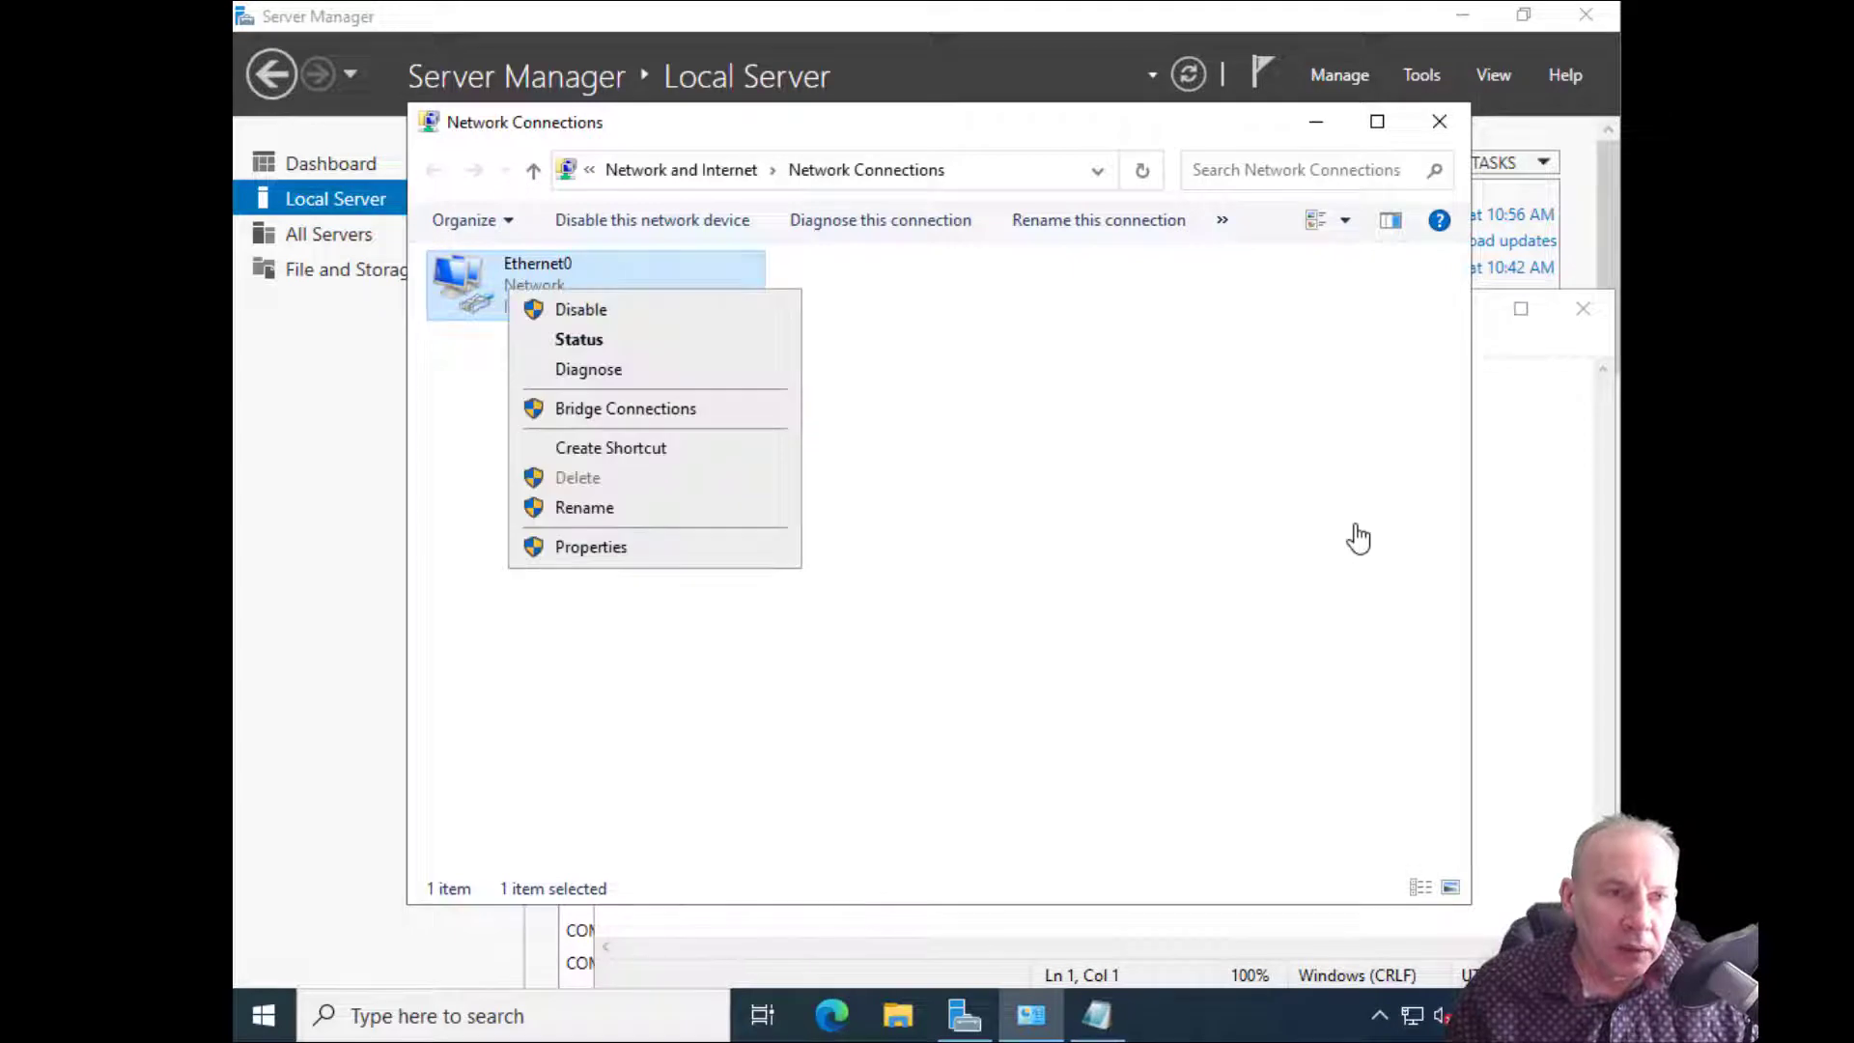
{"action": "key", "text": "Up"}
{"action": "key", "text": "Return"}
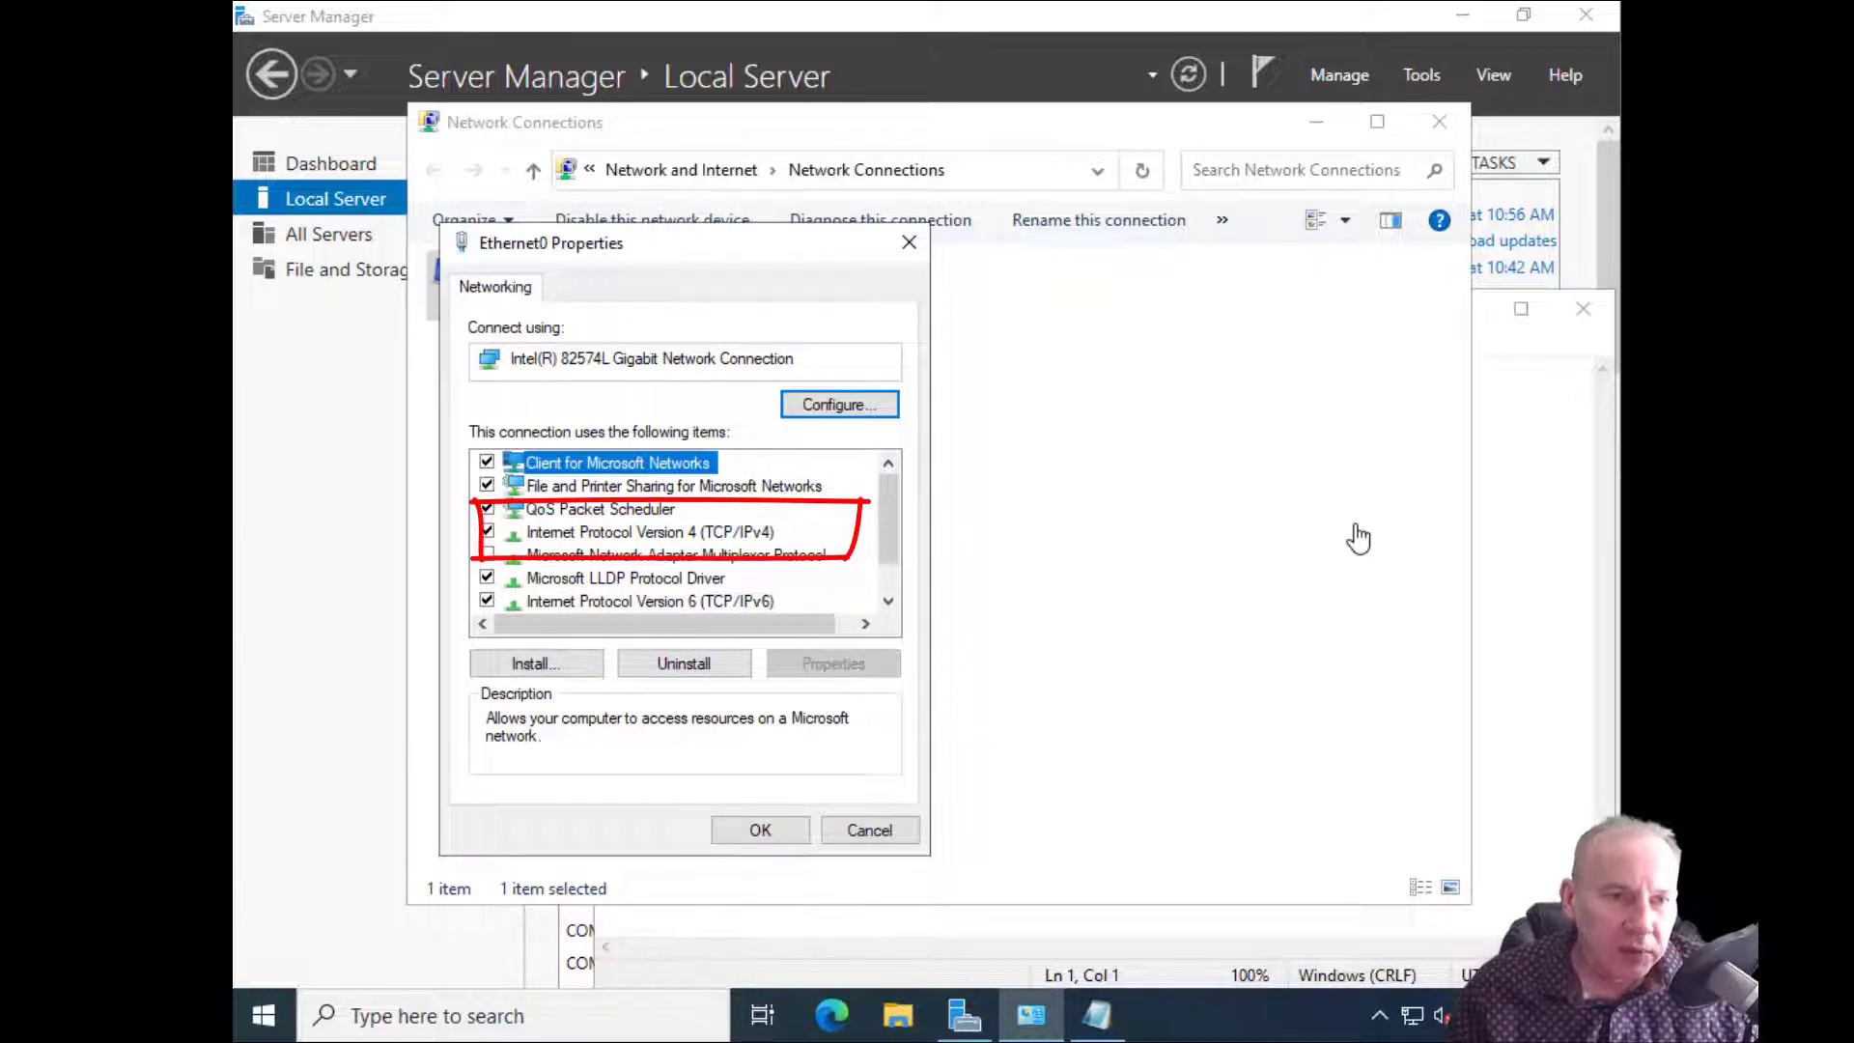
- Open Ethernet0's TCP/IPv4 Properties showing automatic addressing, then return to Notepad and open Start
{"action": "key", "text": "Down"}
{"action": "key", "text": "Down"}
{"action": "key", "text": "Down"}
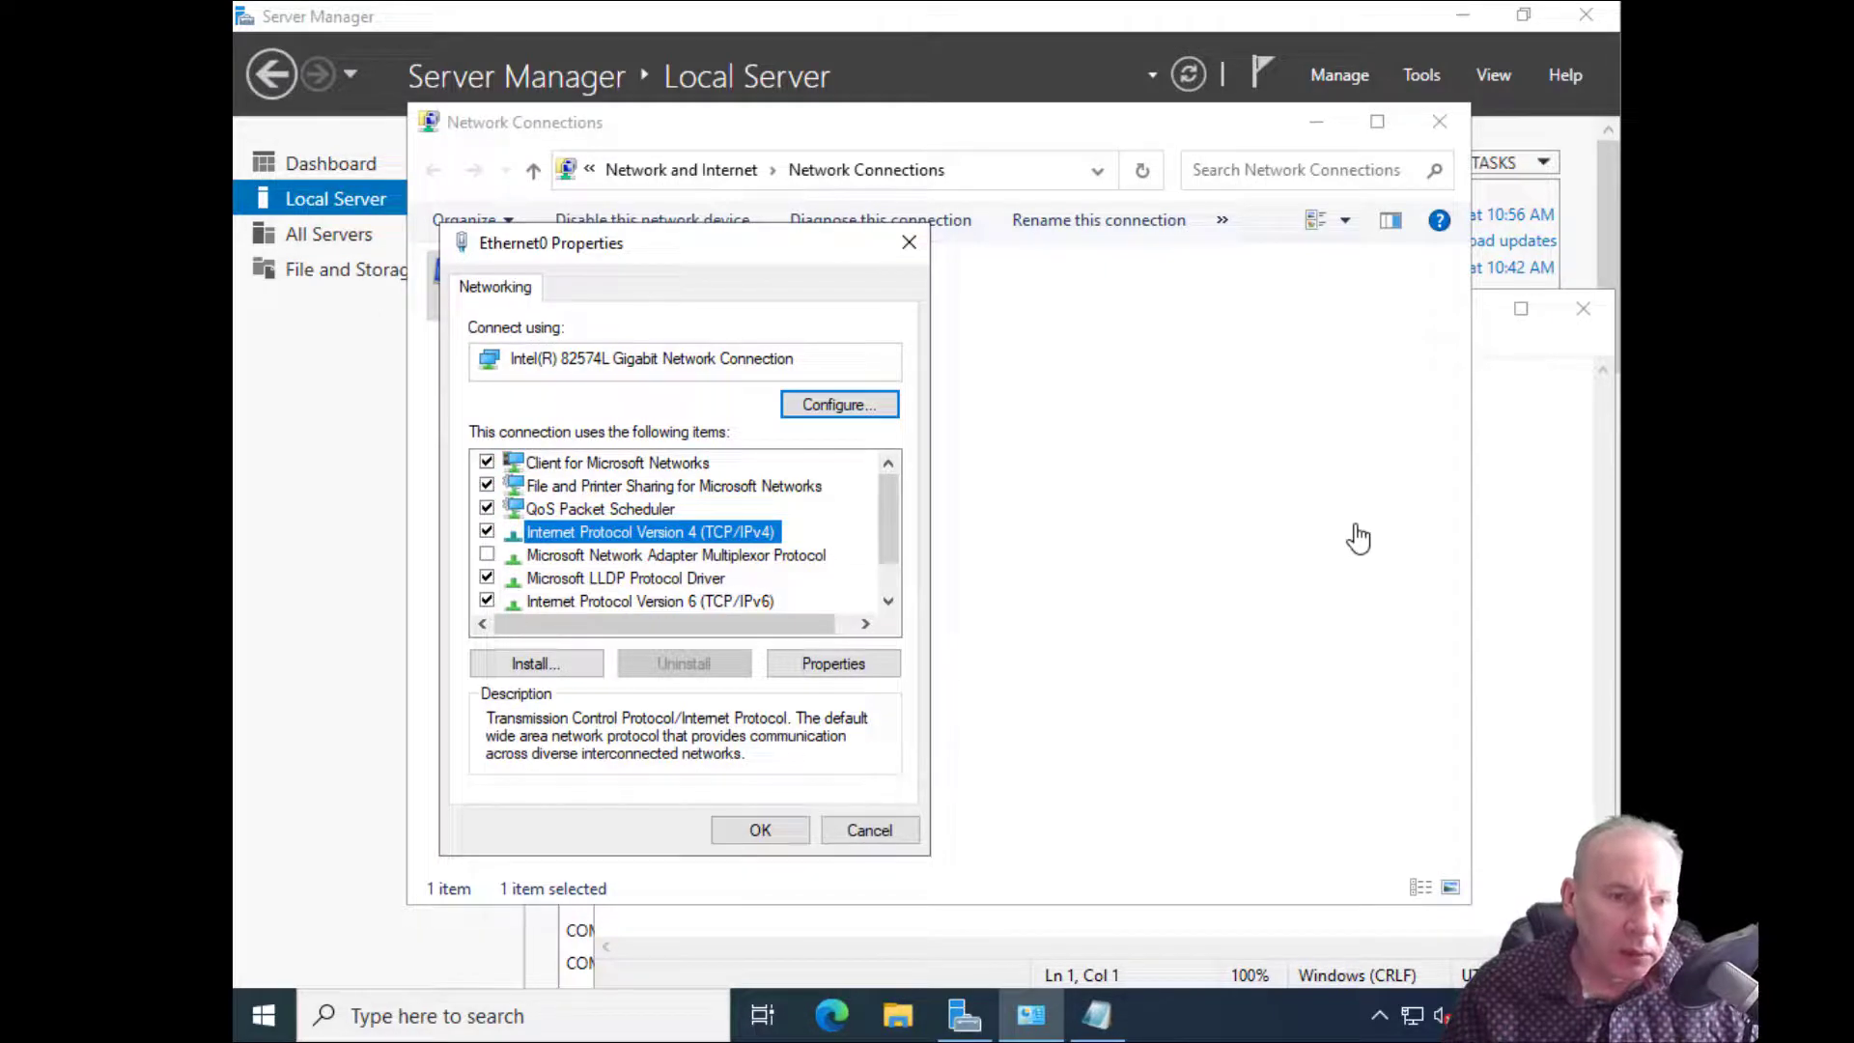
{"action": "left_click", "coordinate": [834, 663]}
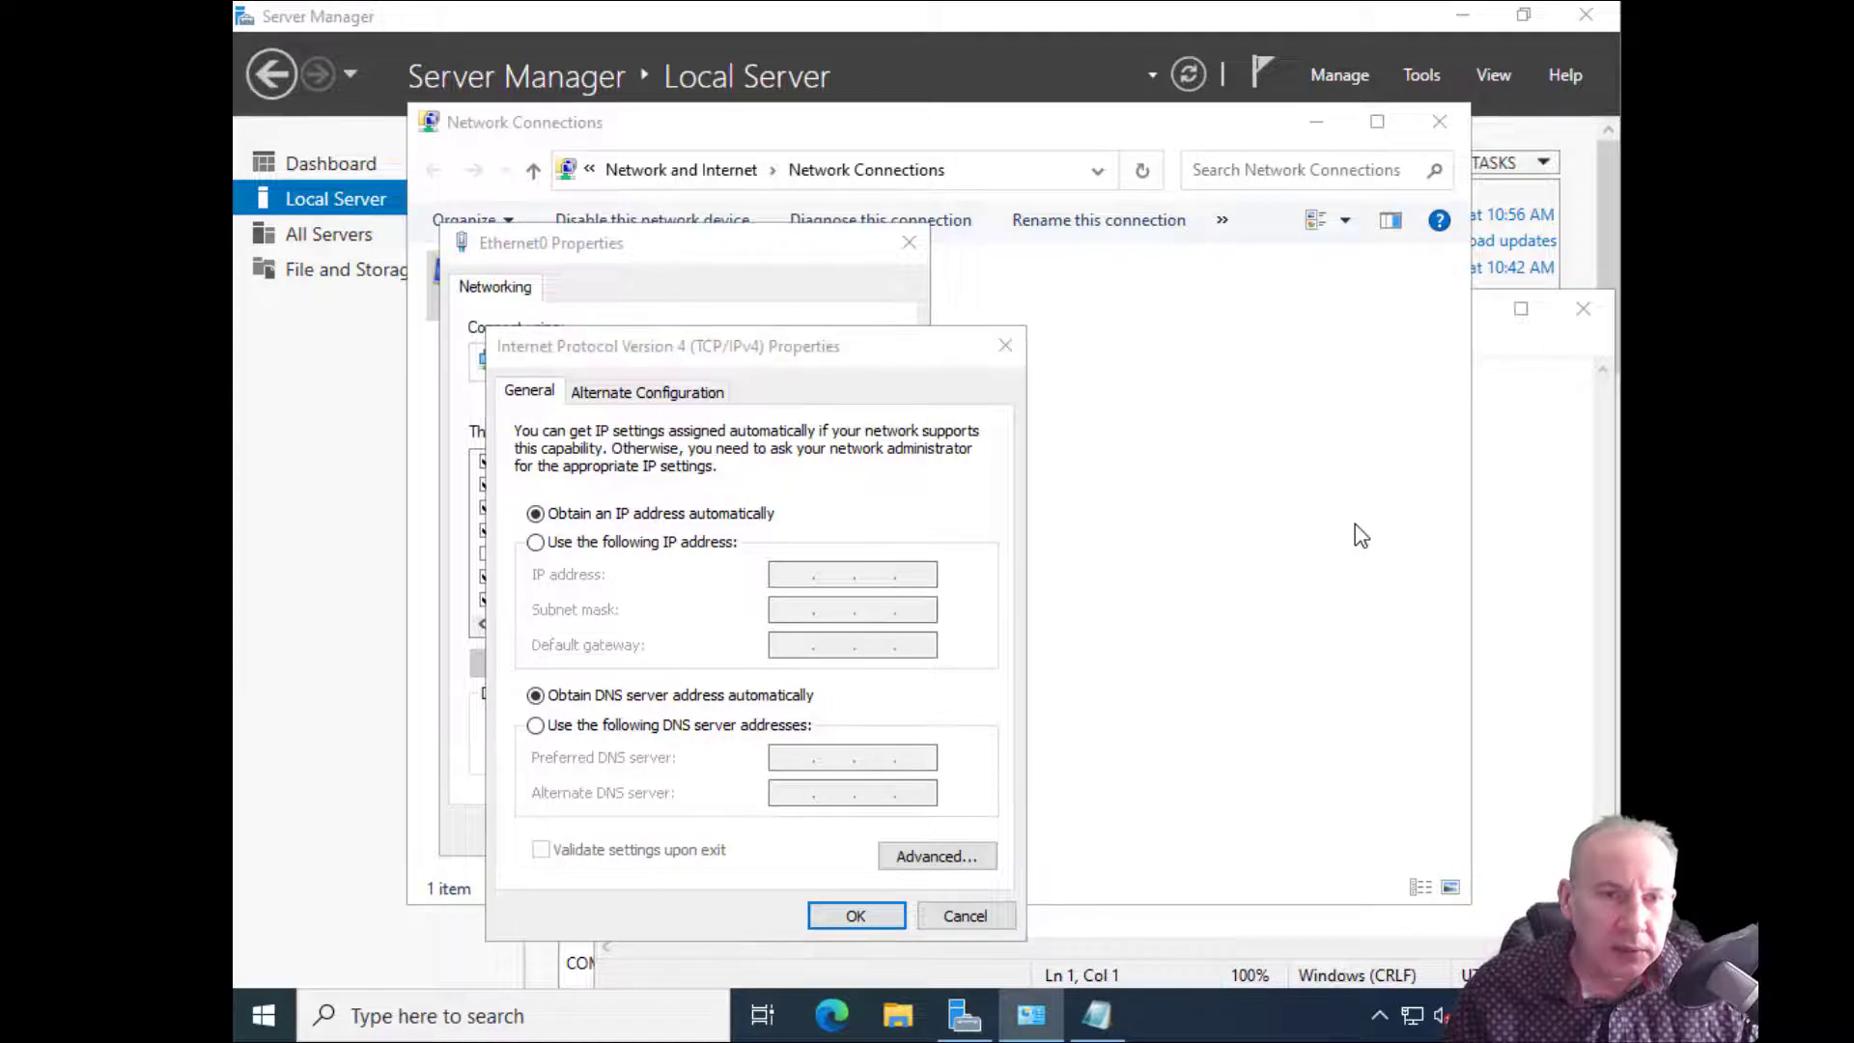
{"action": "key", "text": "alt+Tab"}
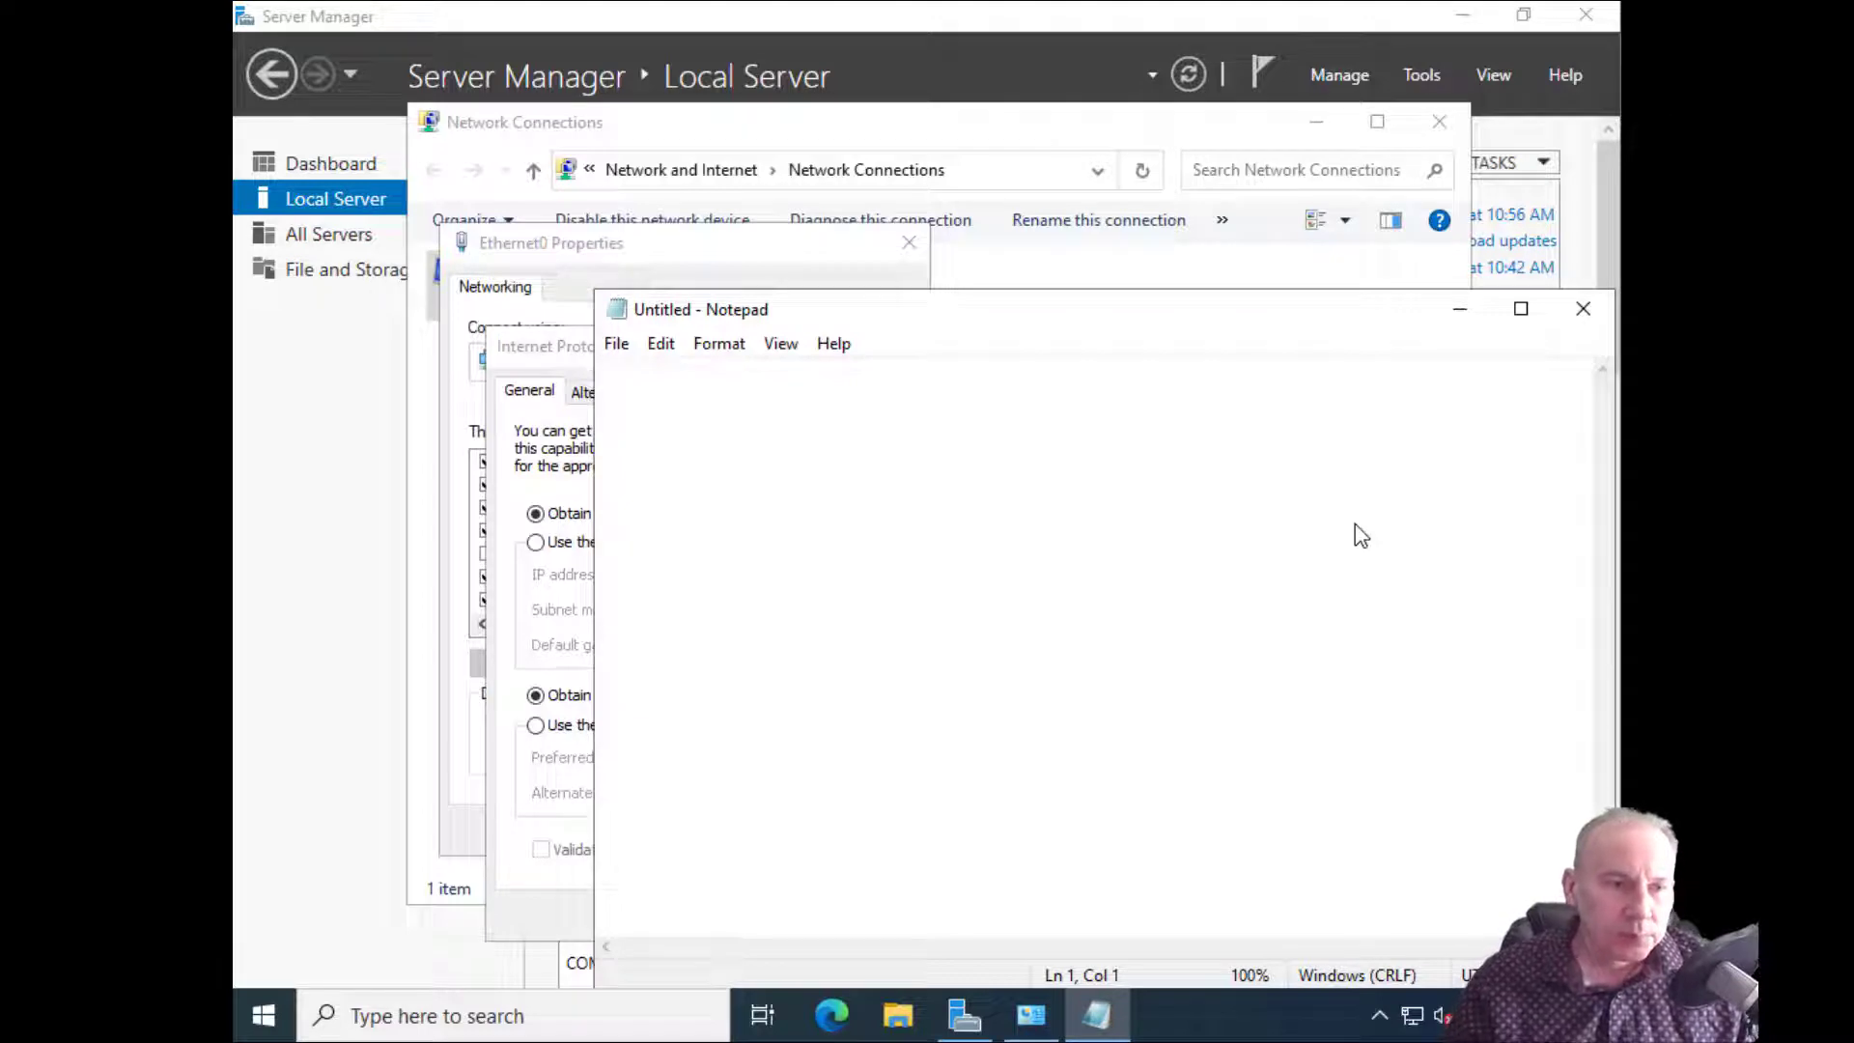
{"action": "key", "text": "super"}
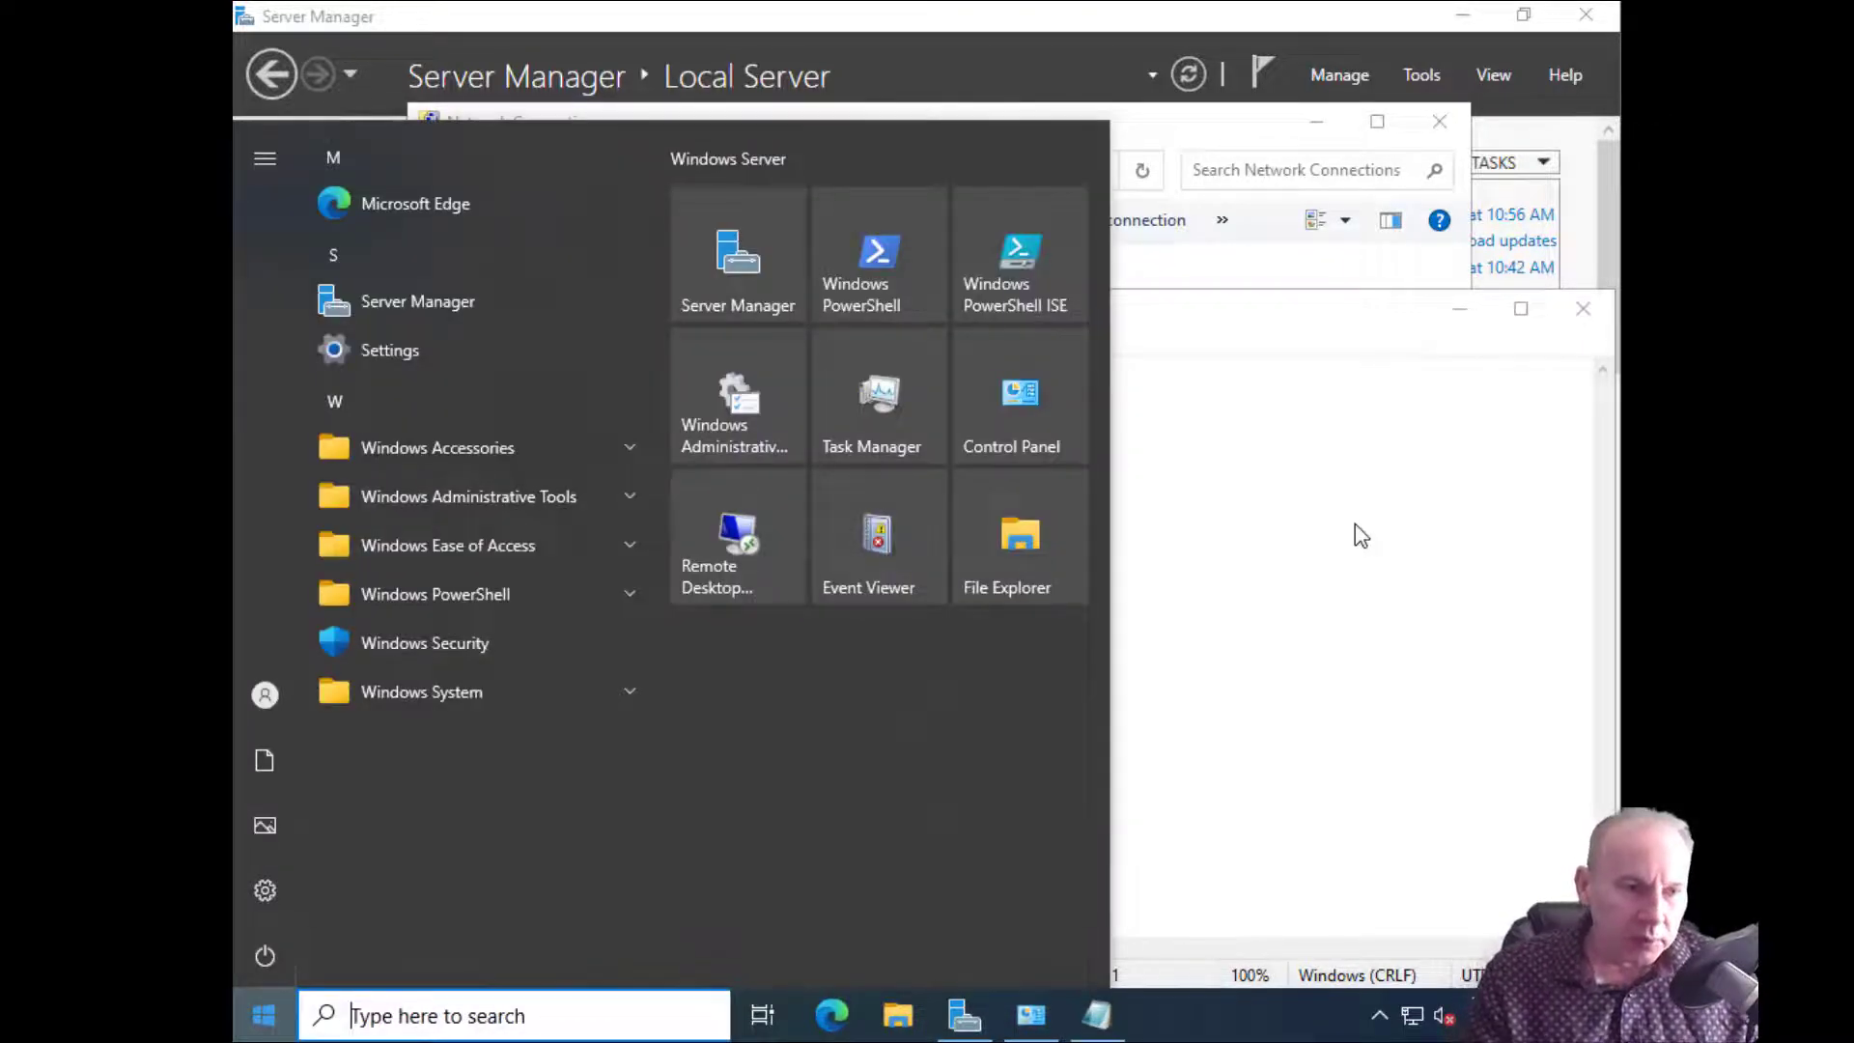
- Run ipconfig /all in an administrator Command Prompt to read IPv4 192.168.3.134 and gateway 192.168.3.2
{"action": "type", "text": "cmd"}
{"action": "key", "text": "Return"}
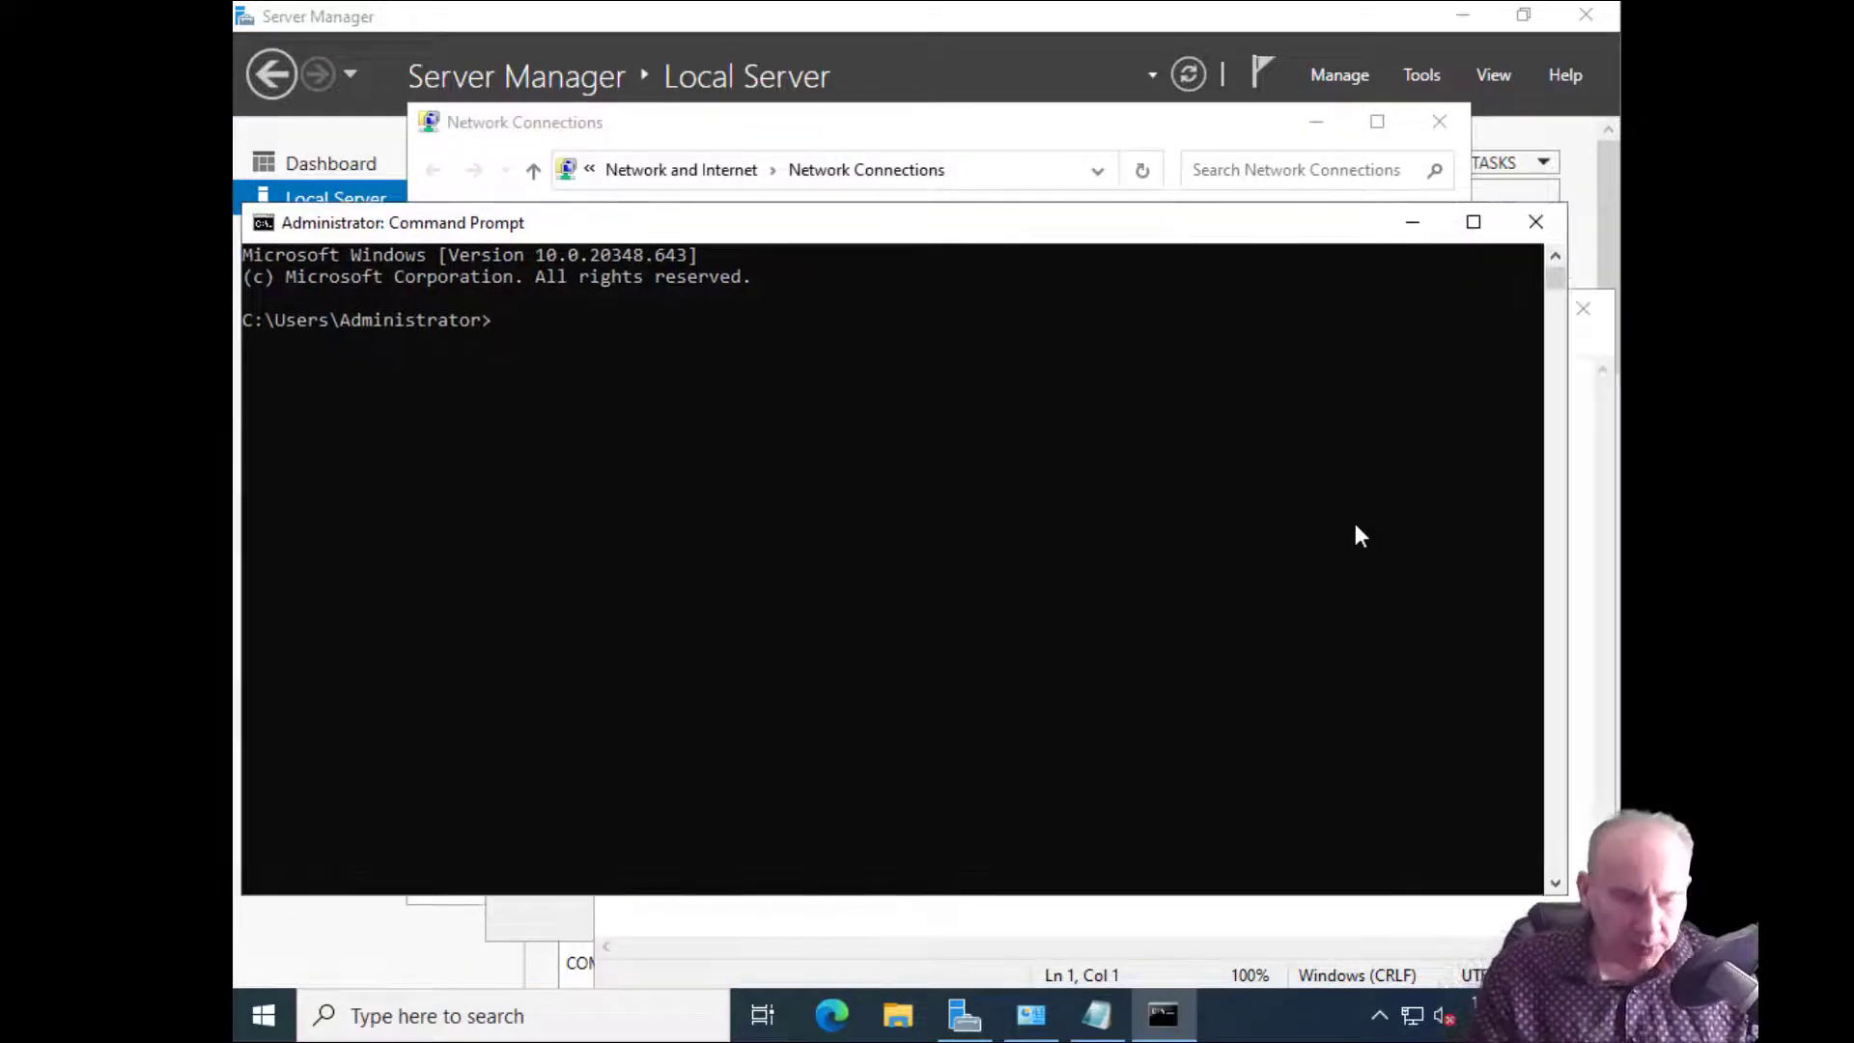
{"action": "type", "text": "ipconfig /"}
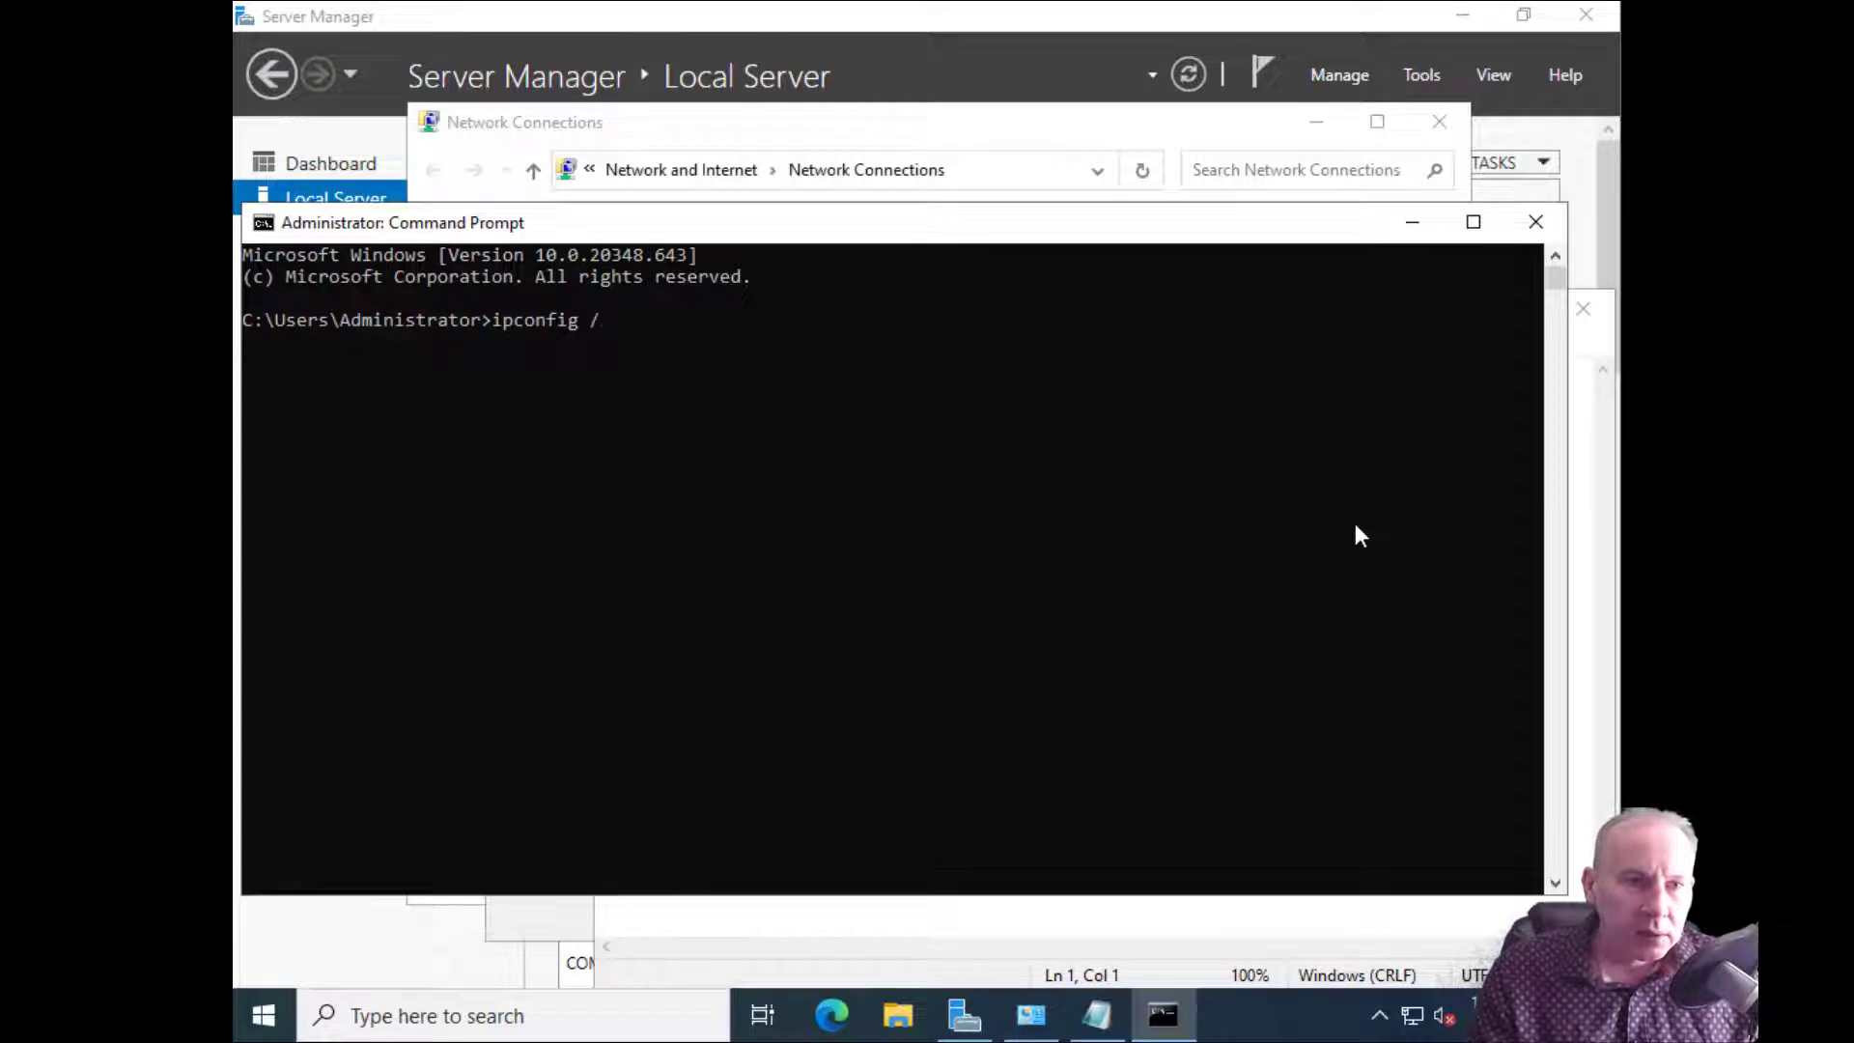
{"action": "type", "text": "all"}
{"action": "key", "text": "Return"}
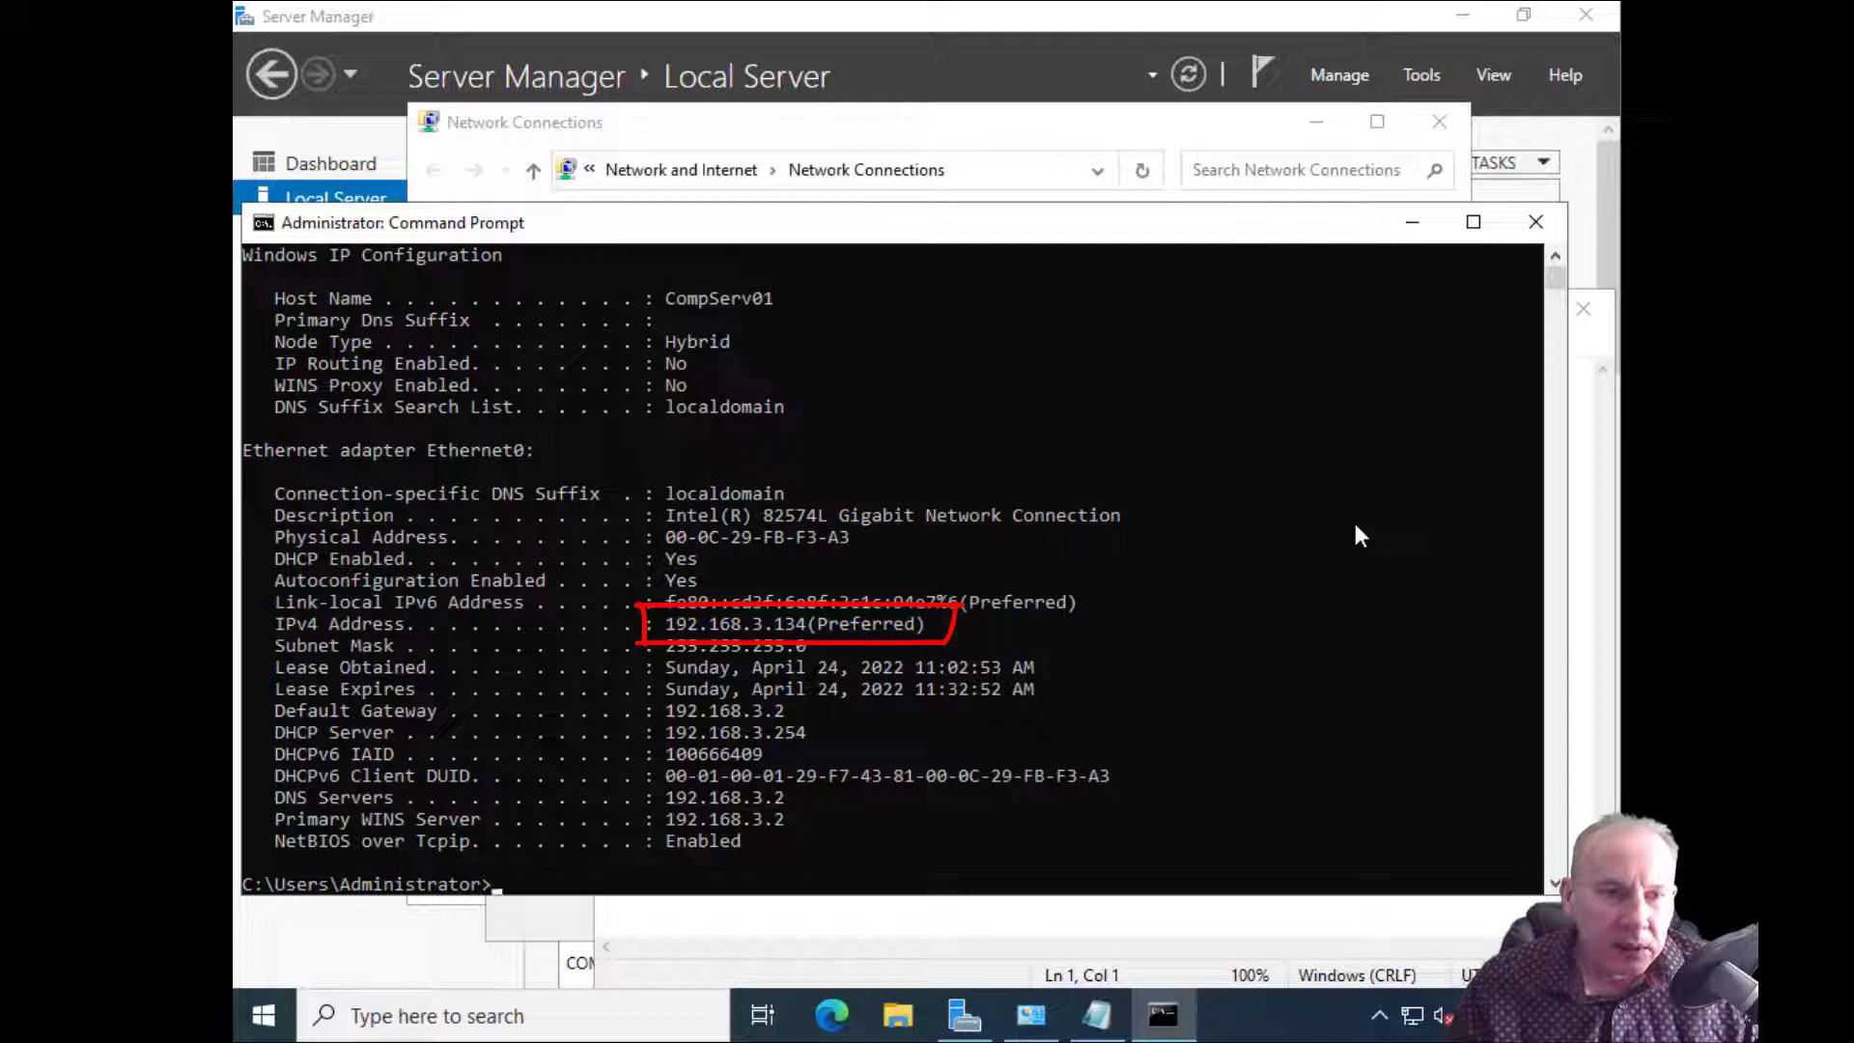
{"action": "key", "text": "alt+Tab"}
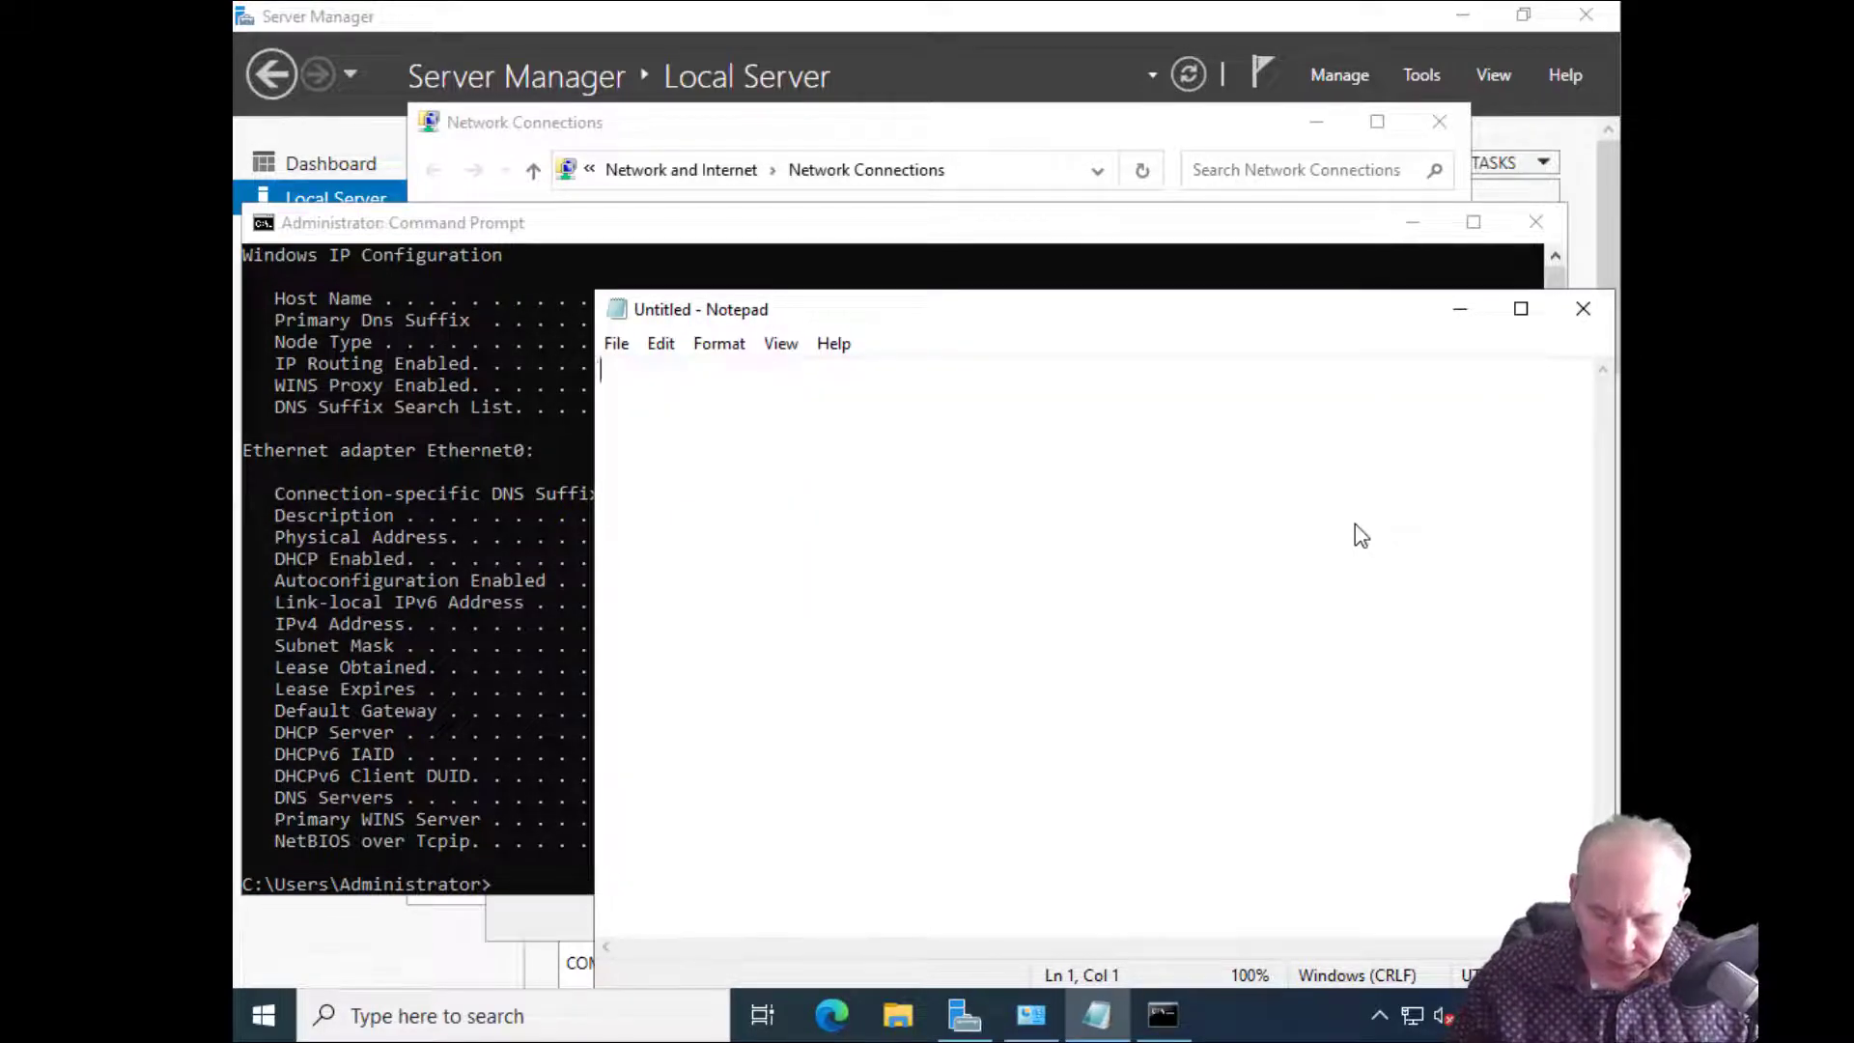
- Note the server's IP address 192.168.3.134 in Notepad from the ipconfig output
{"action": "type", "text": "192"}
{"action": "type", "text": ".1"}
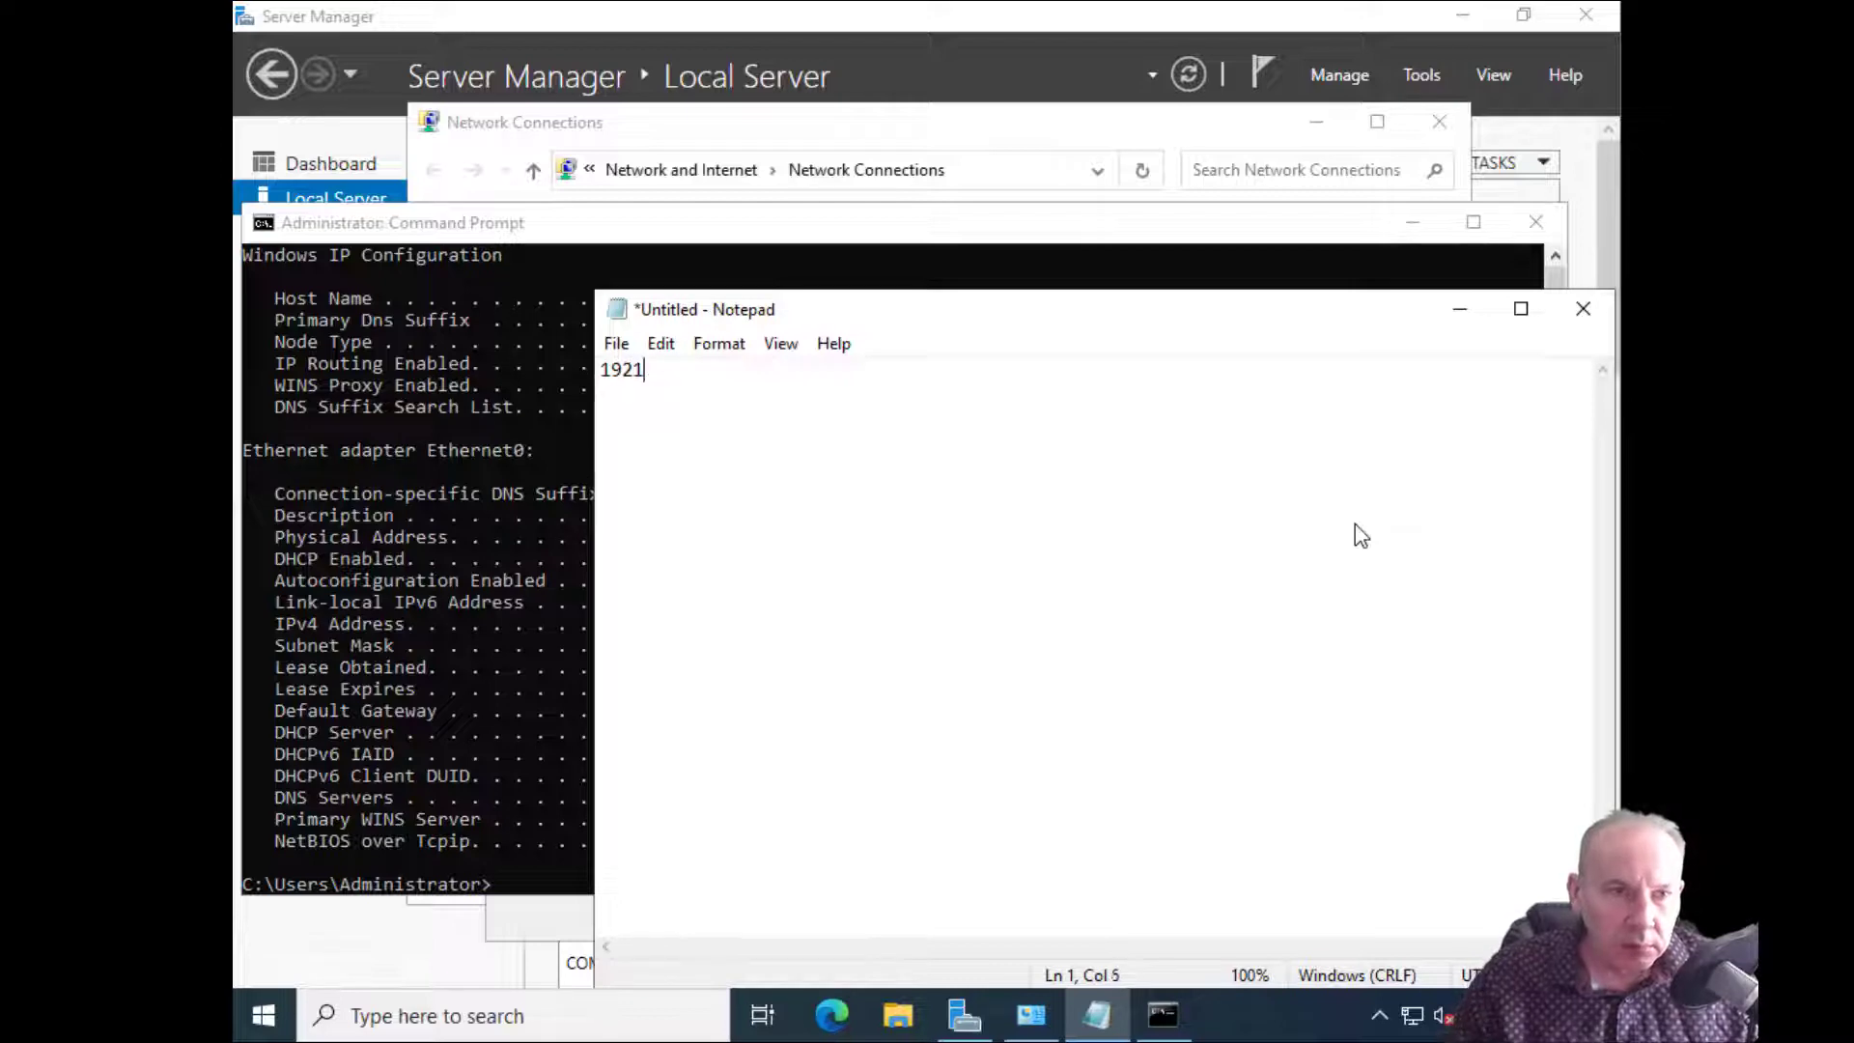
{"action": "type", "text": "68.3."}
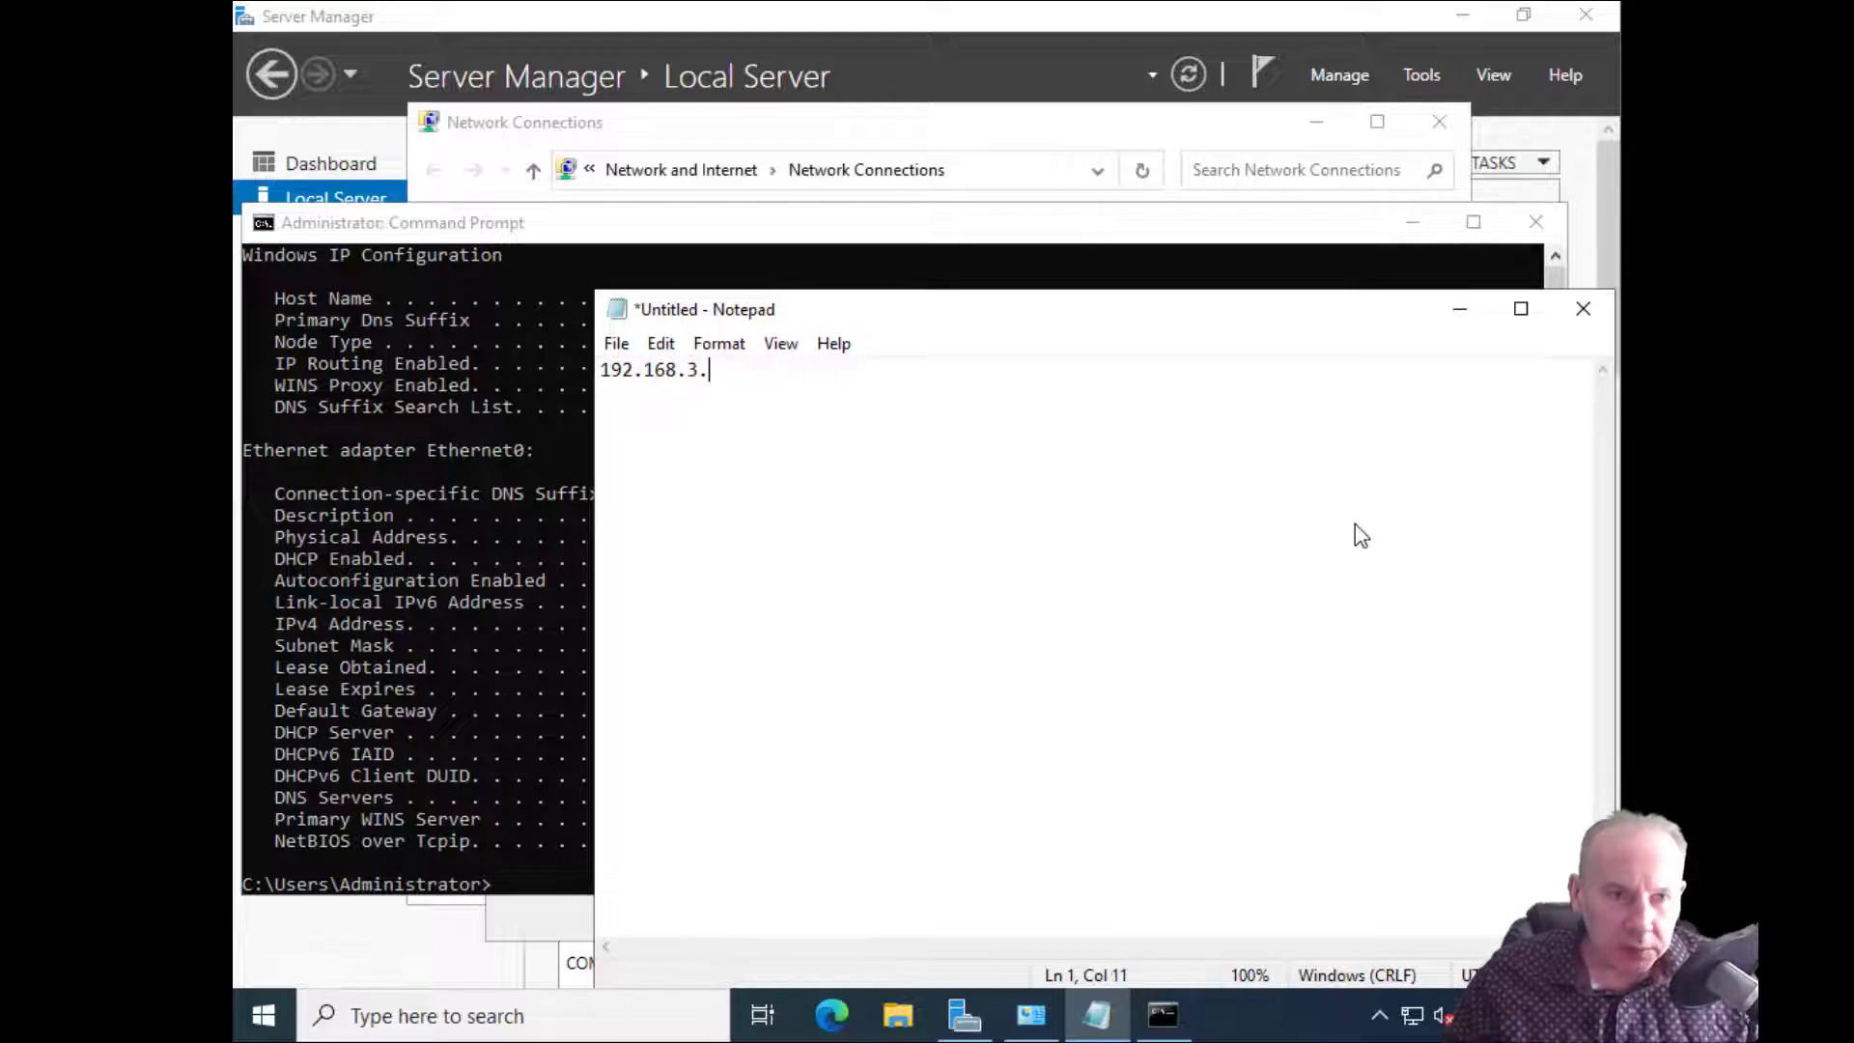
{"action": "key", "text": "alt+Tab"}
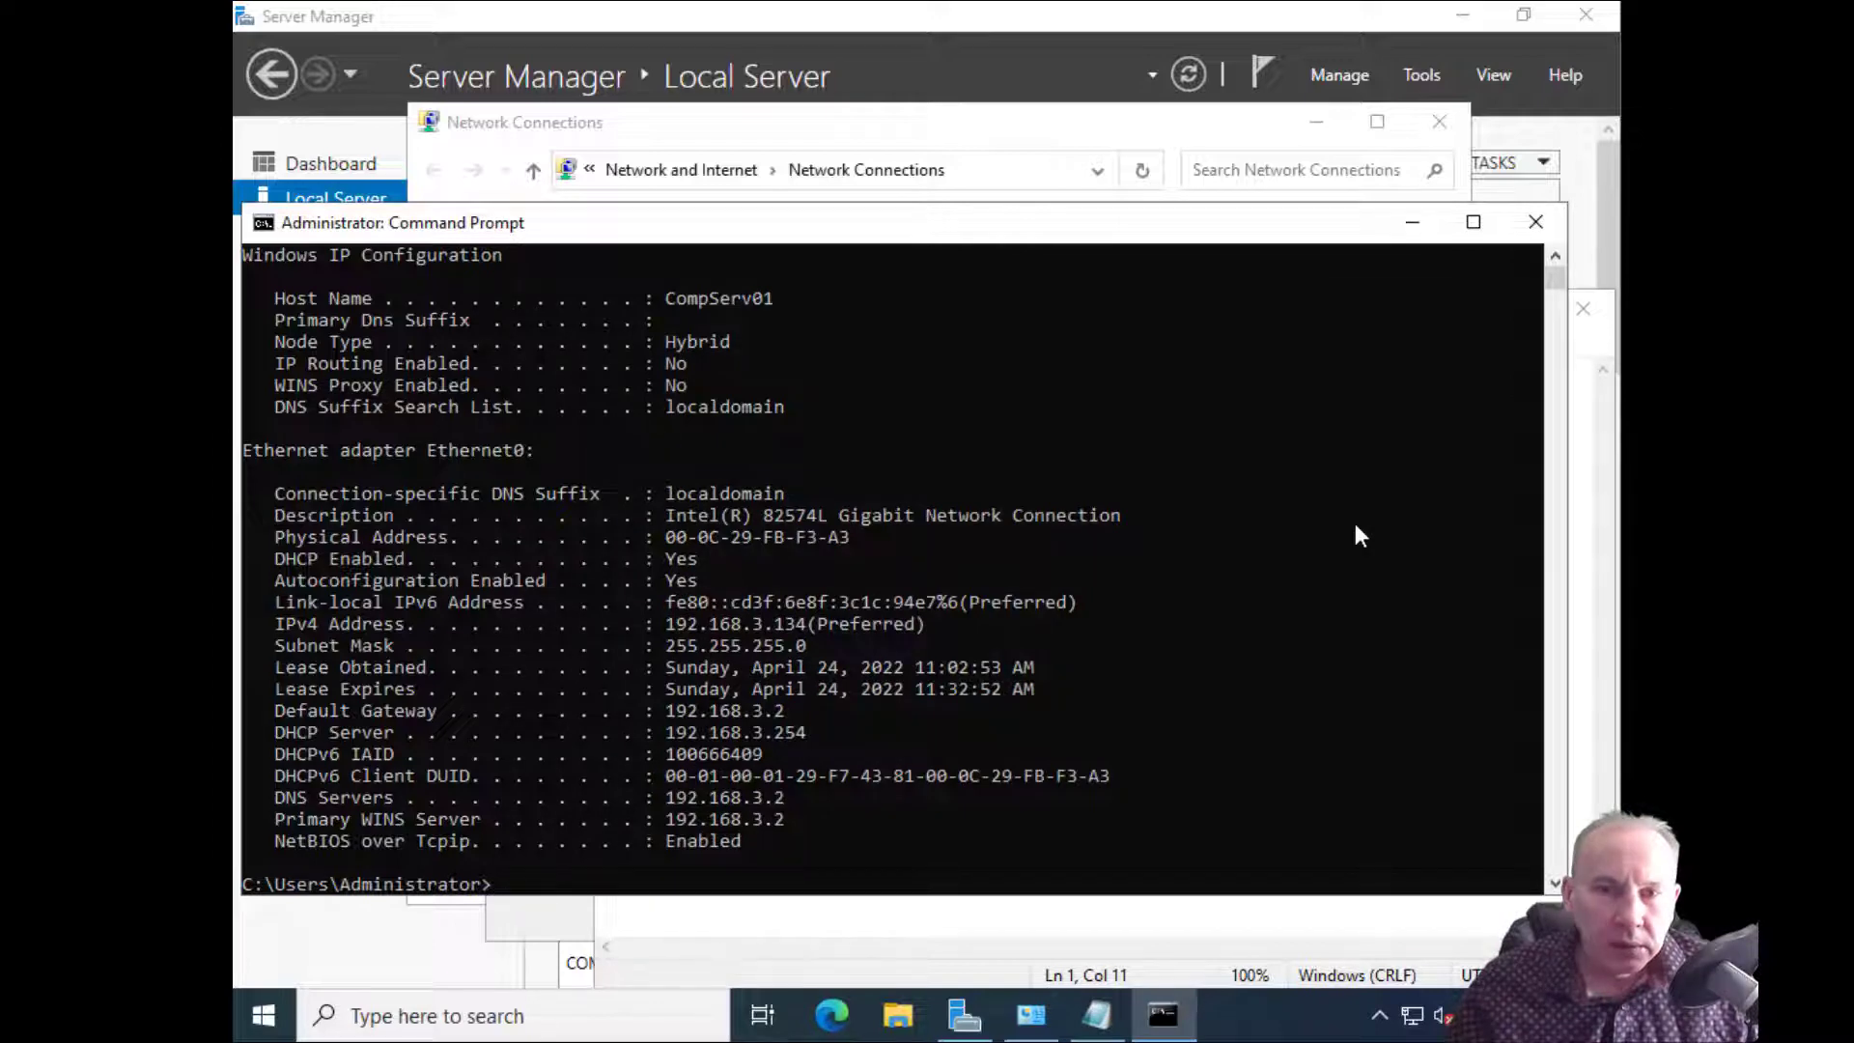
{"action": "key", "text": "alt+Tab"}
{"action": "type", "text": "134"}
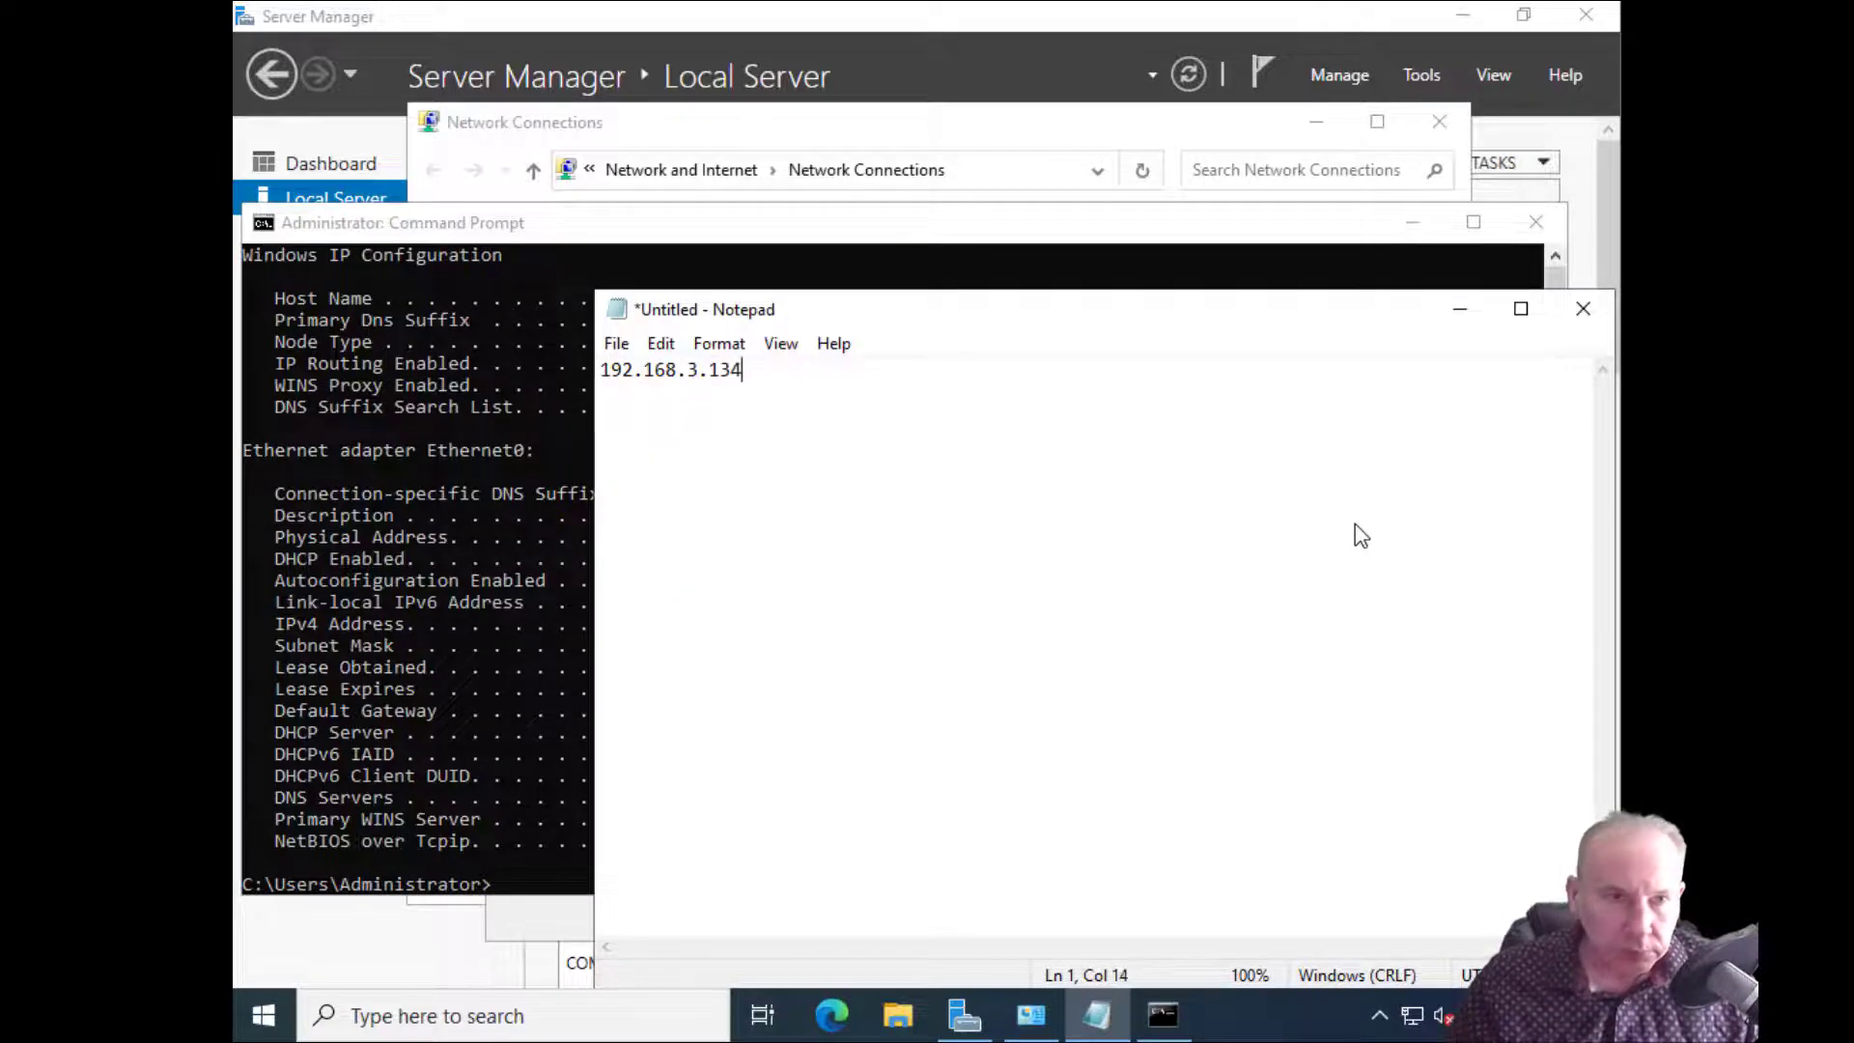
{"action": "key", "text": "Return"}
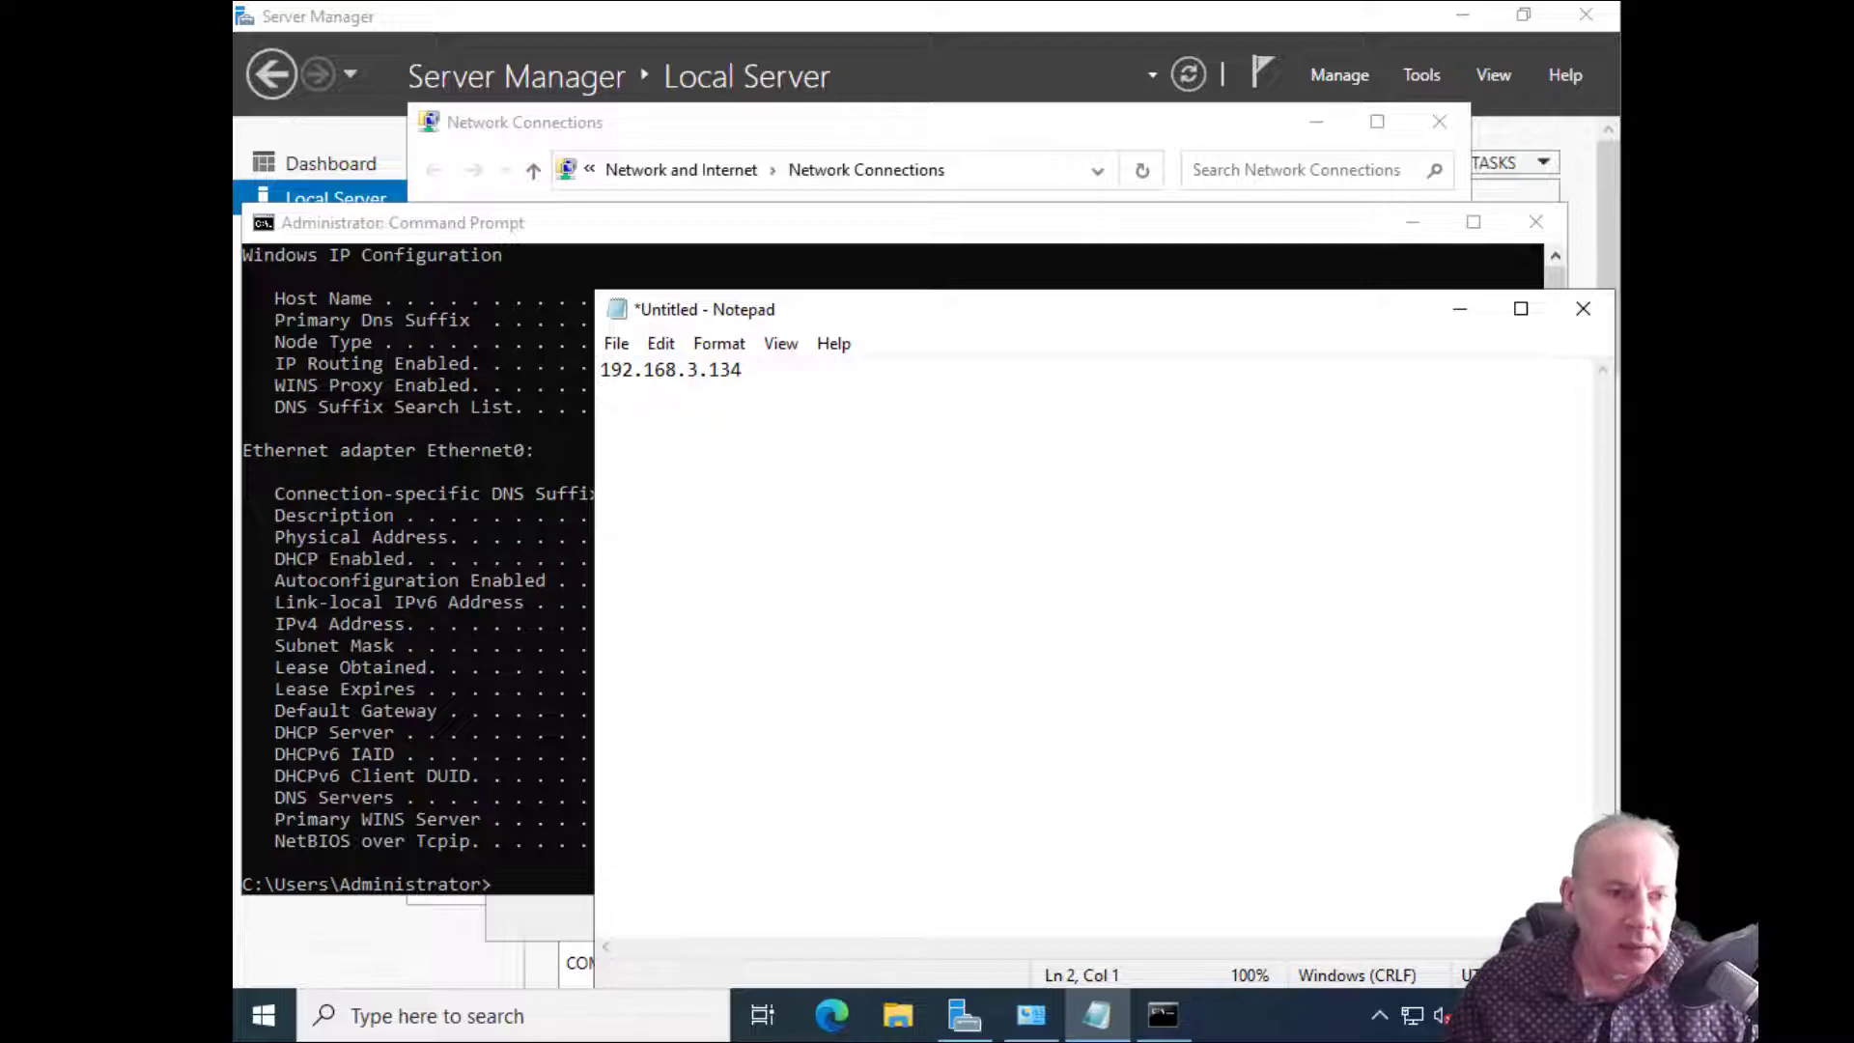
- Add '192.168.3.2 GW' and '192.168.3.2 DNS' lines, then close the Command Prompt
{"action": "key", "text": "alt+Tab"}
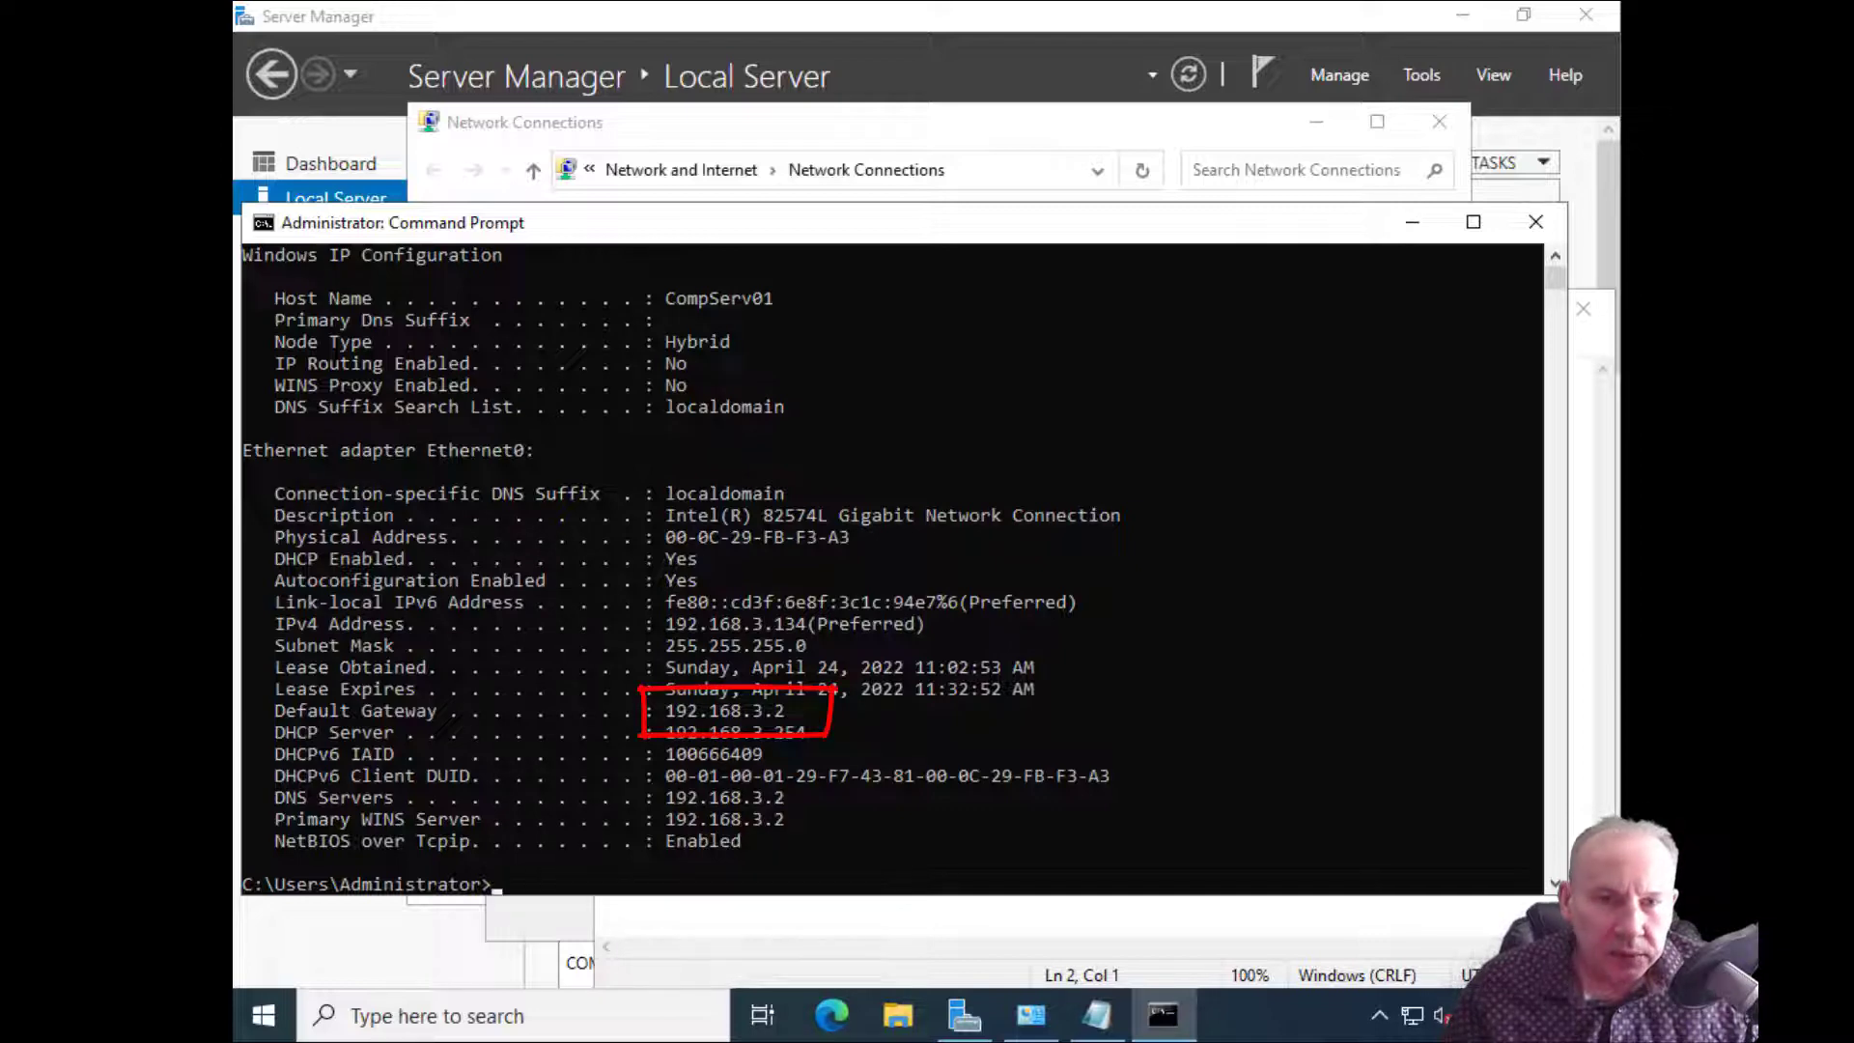
{"action": "key", "text": "alt+Tab"}
{"action": "type", "text": "19"}
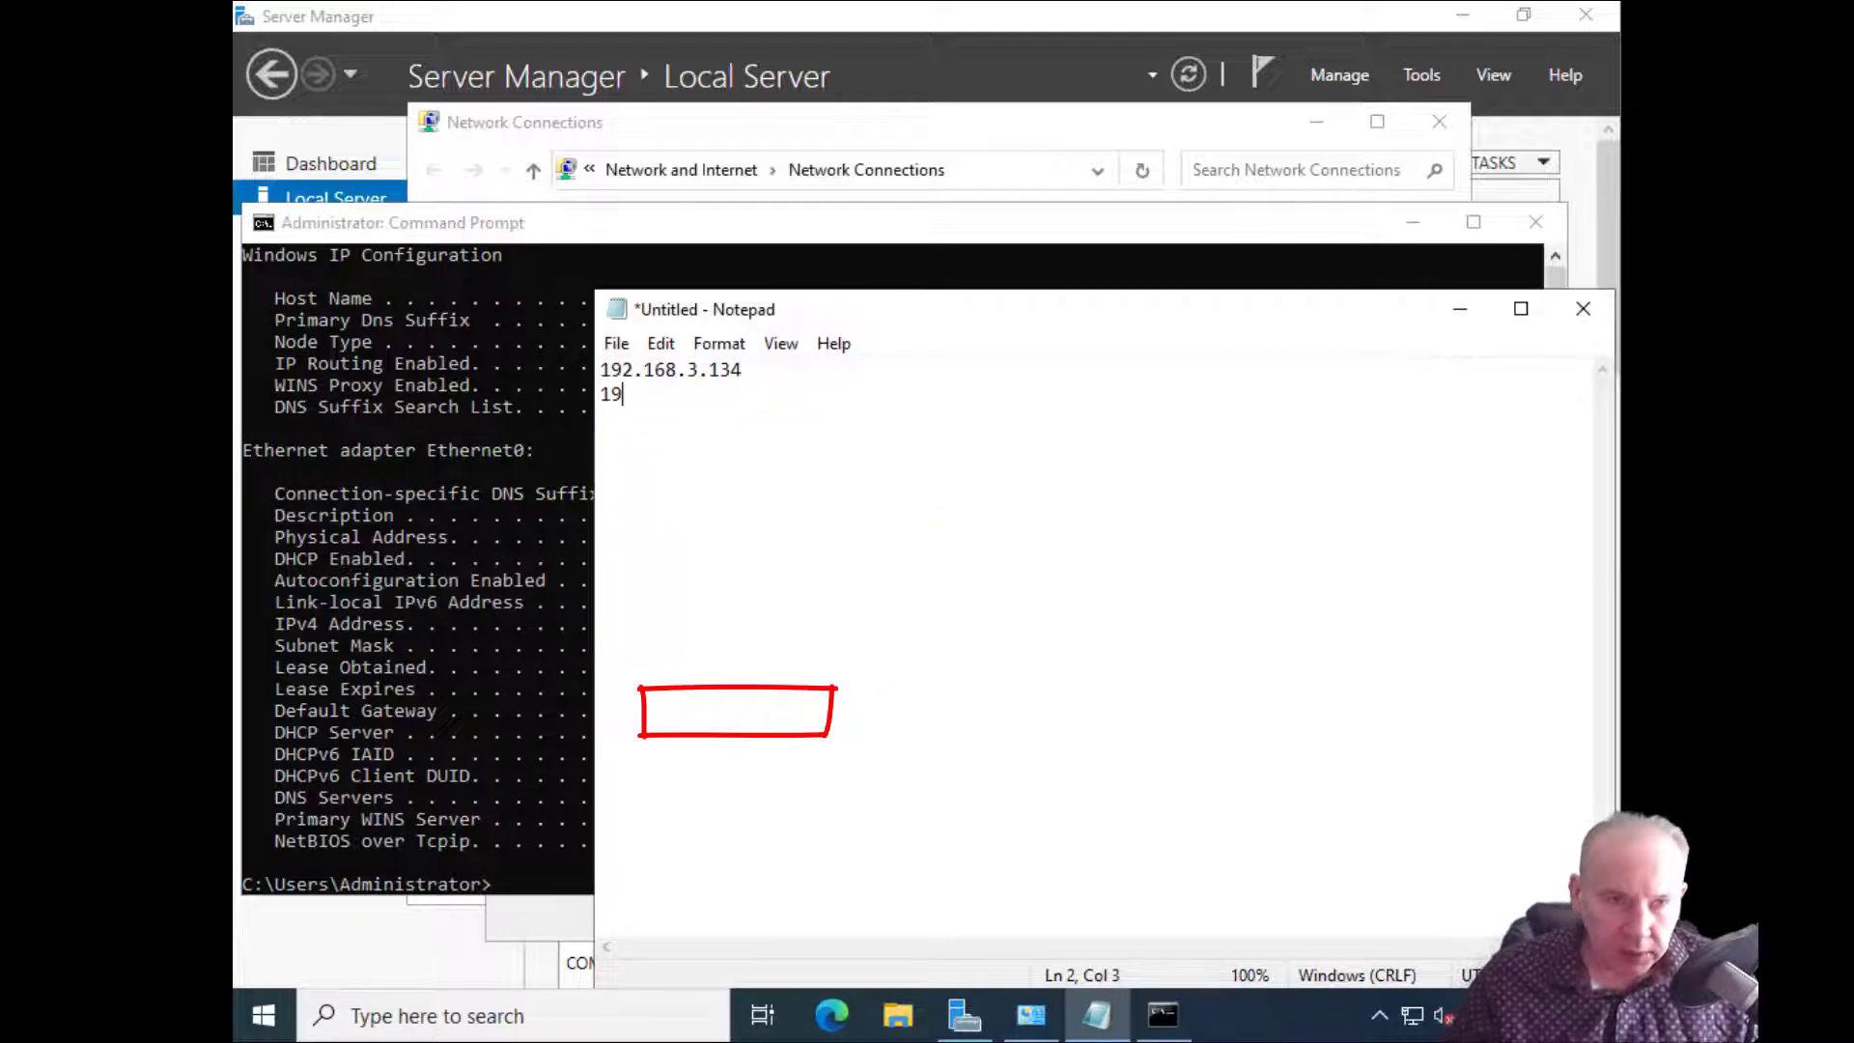
{"action": "type", "text": "2.168.3"}
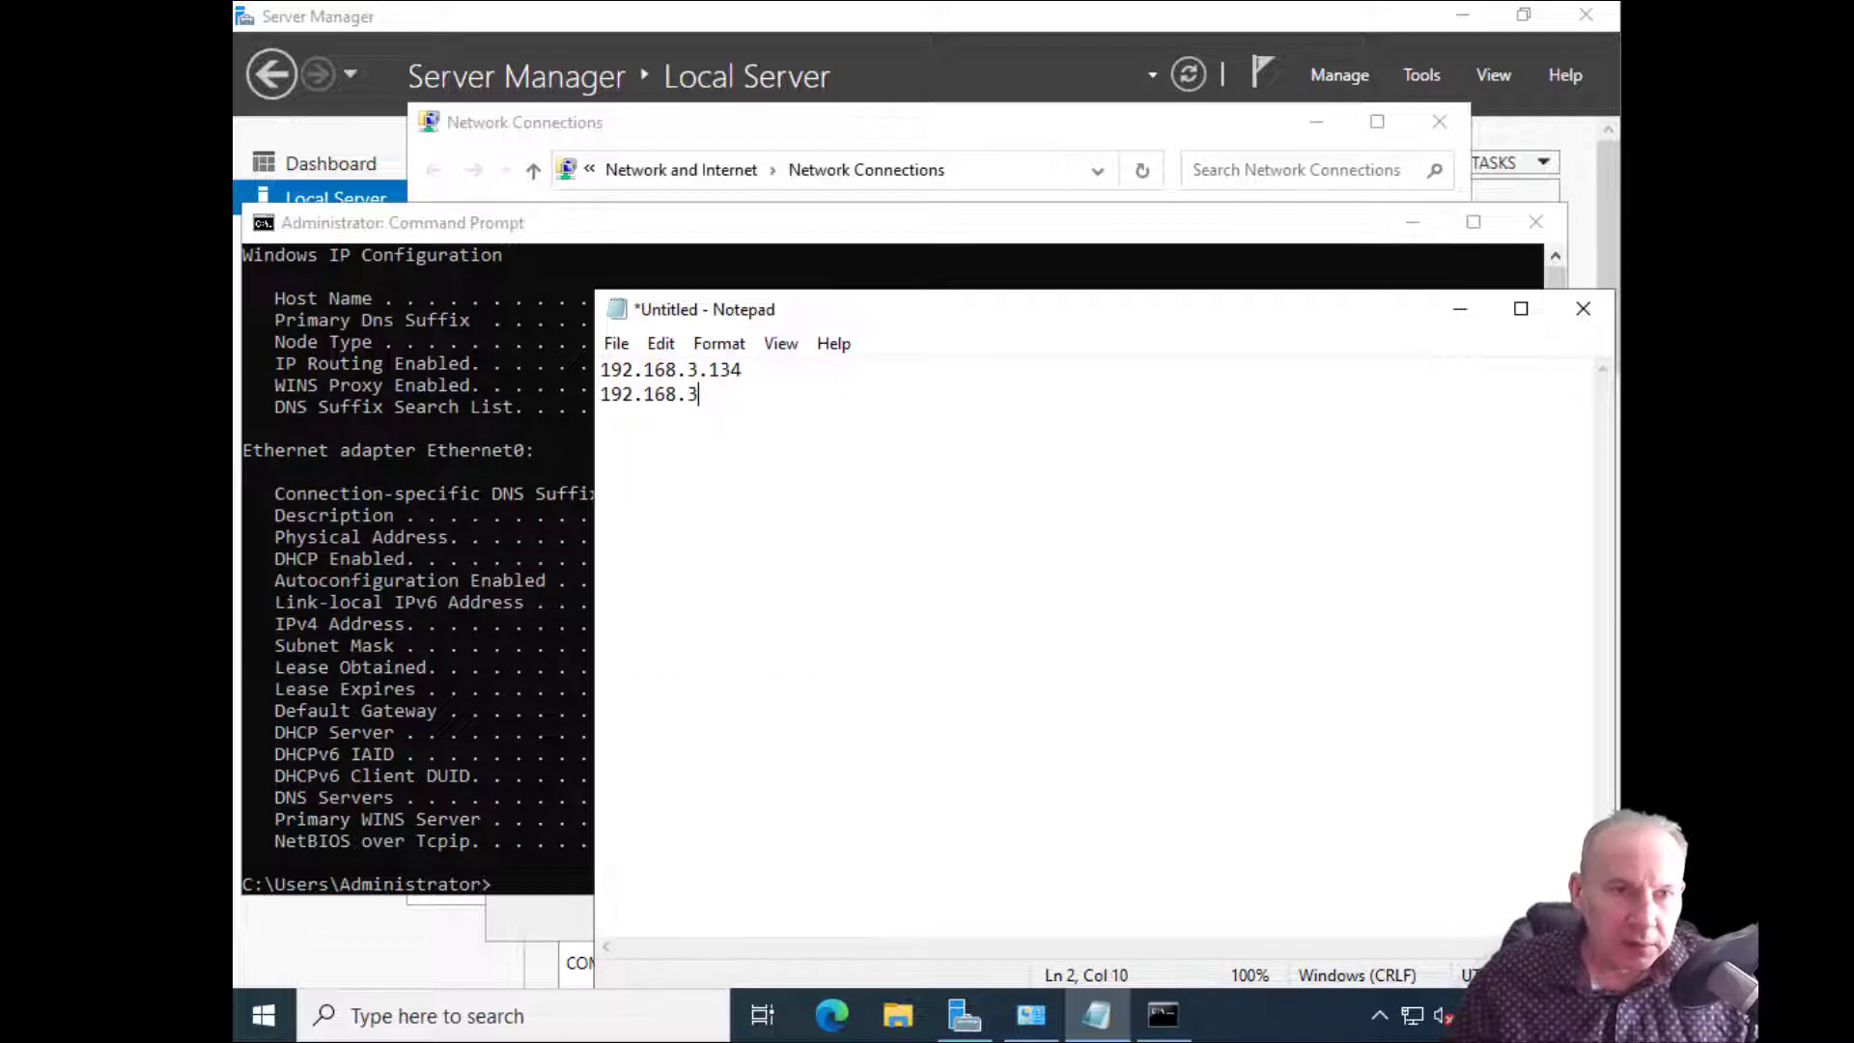
{"action": "type", "text": ".2 GW"}
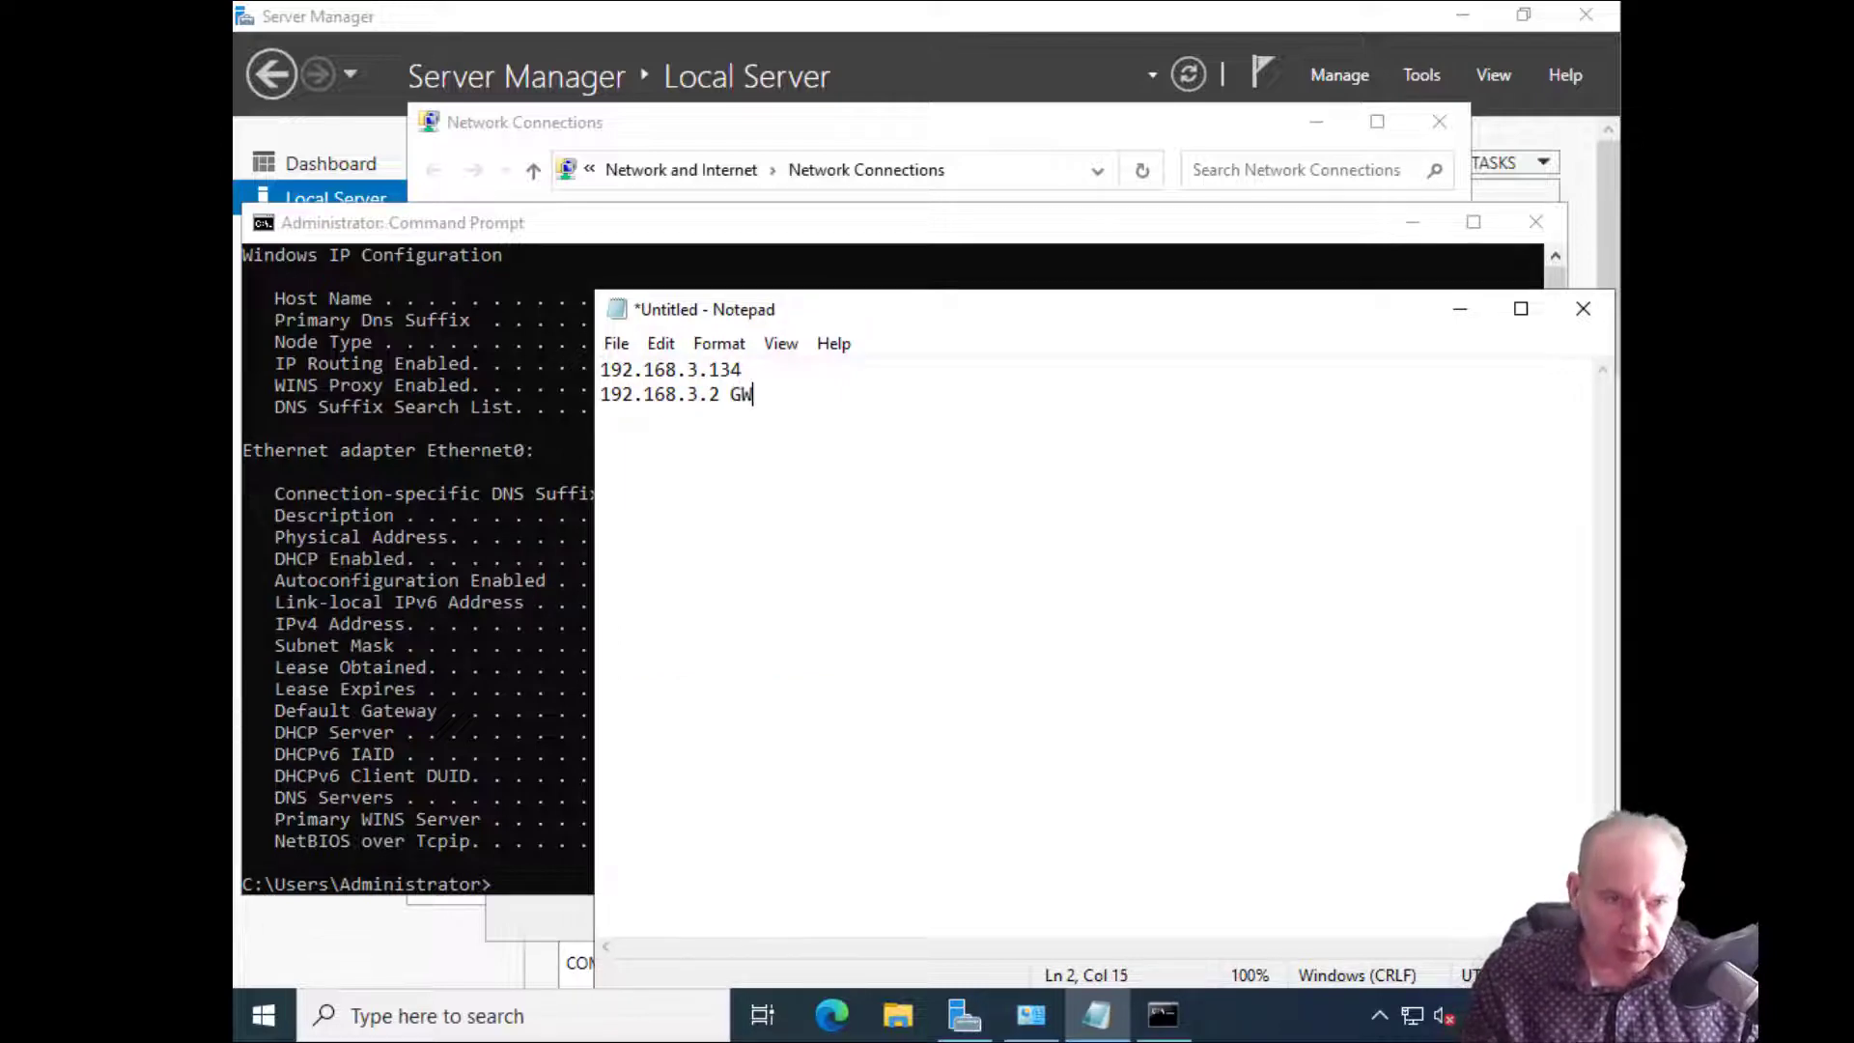
{"action": "key", "text": "Return"}
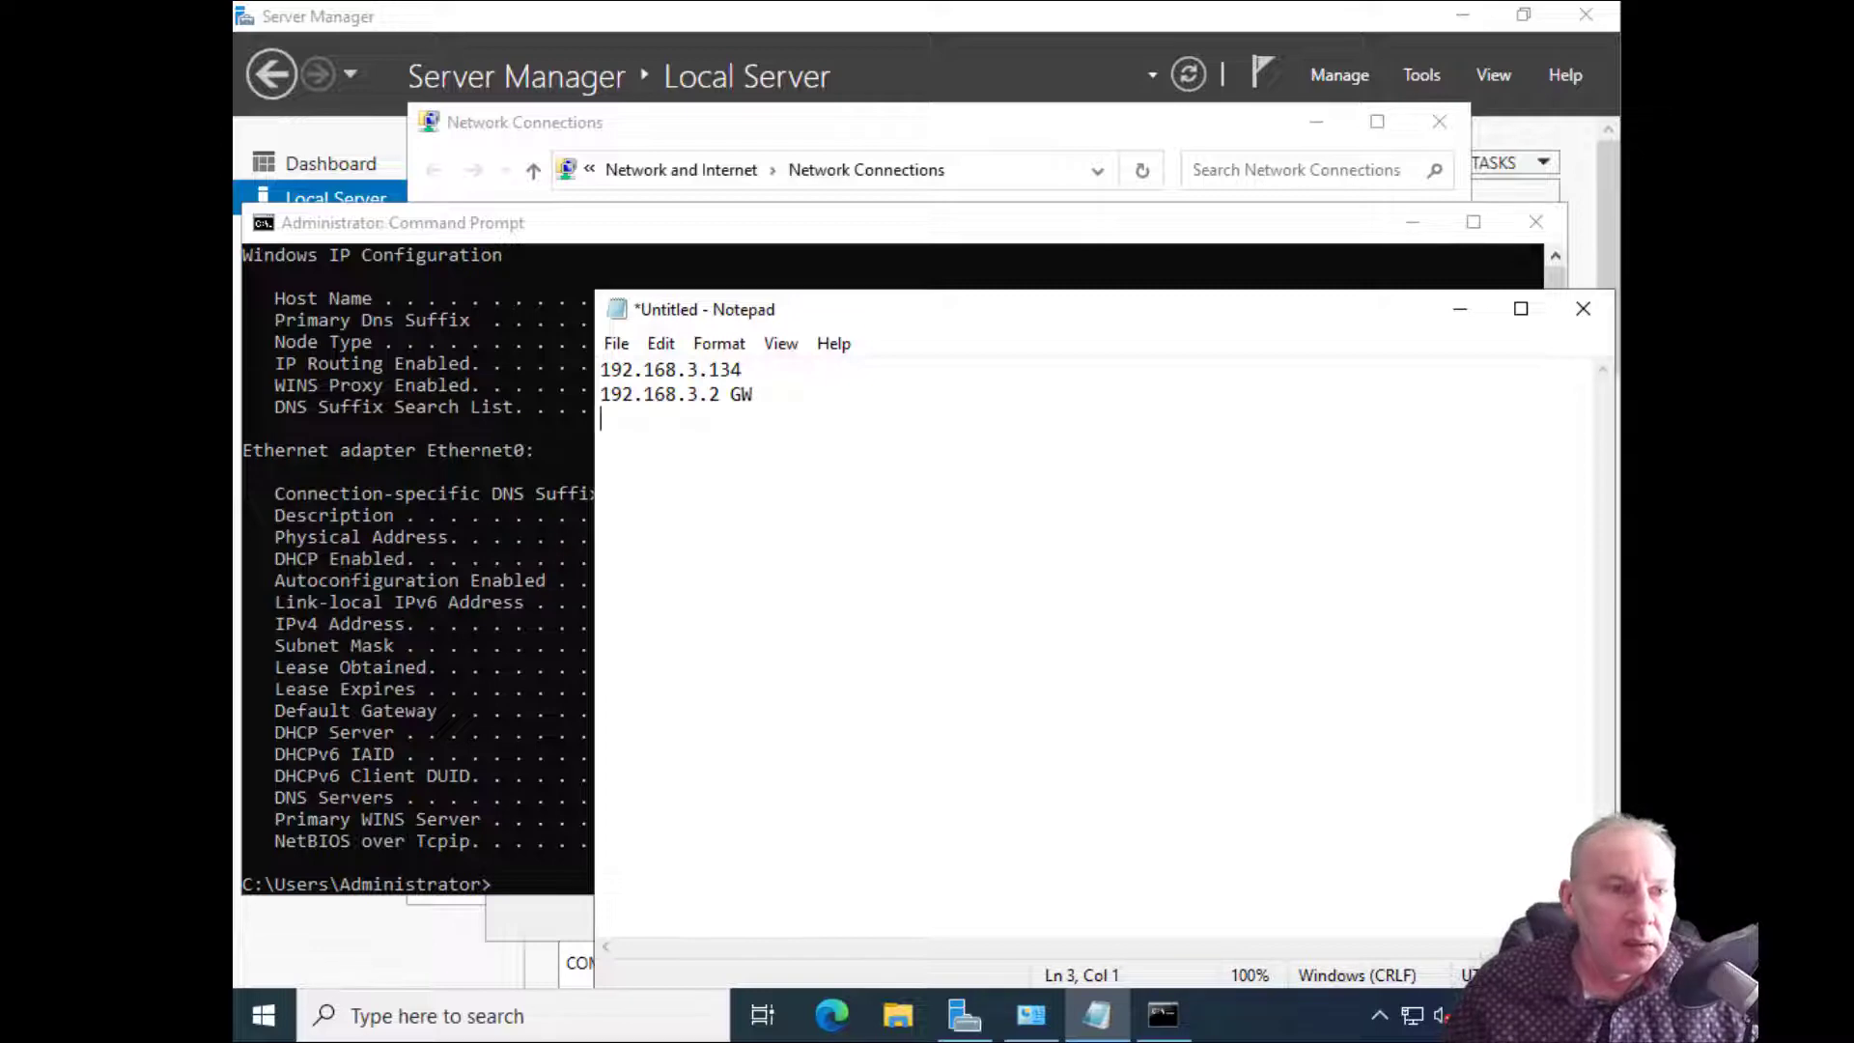
{"action": "key", "text": "alt+Tab"}
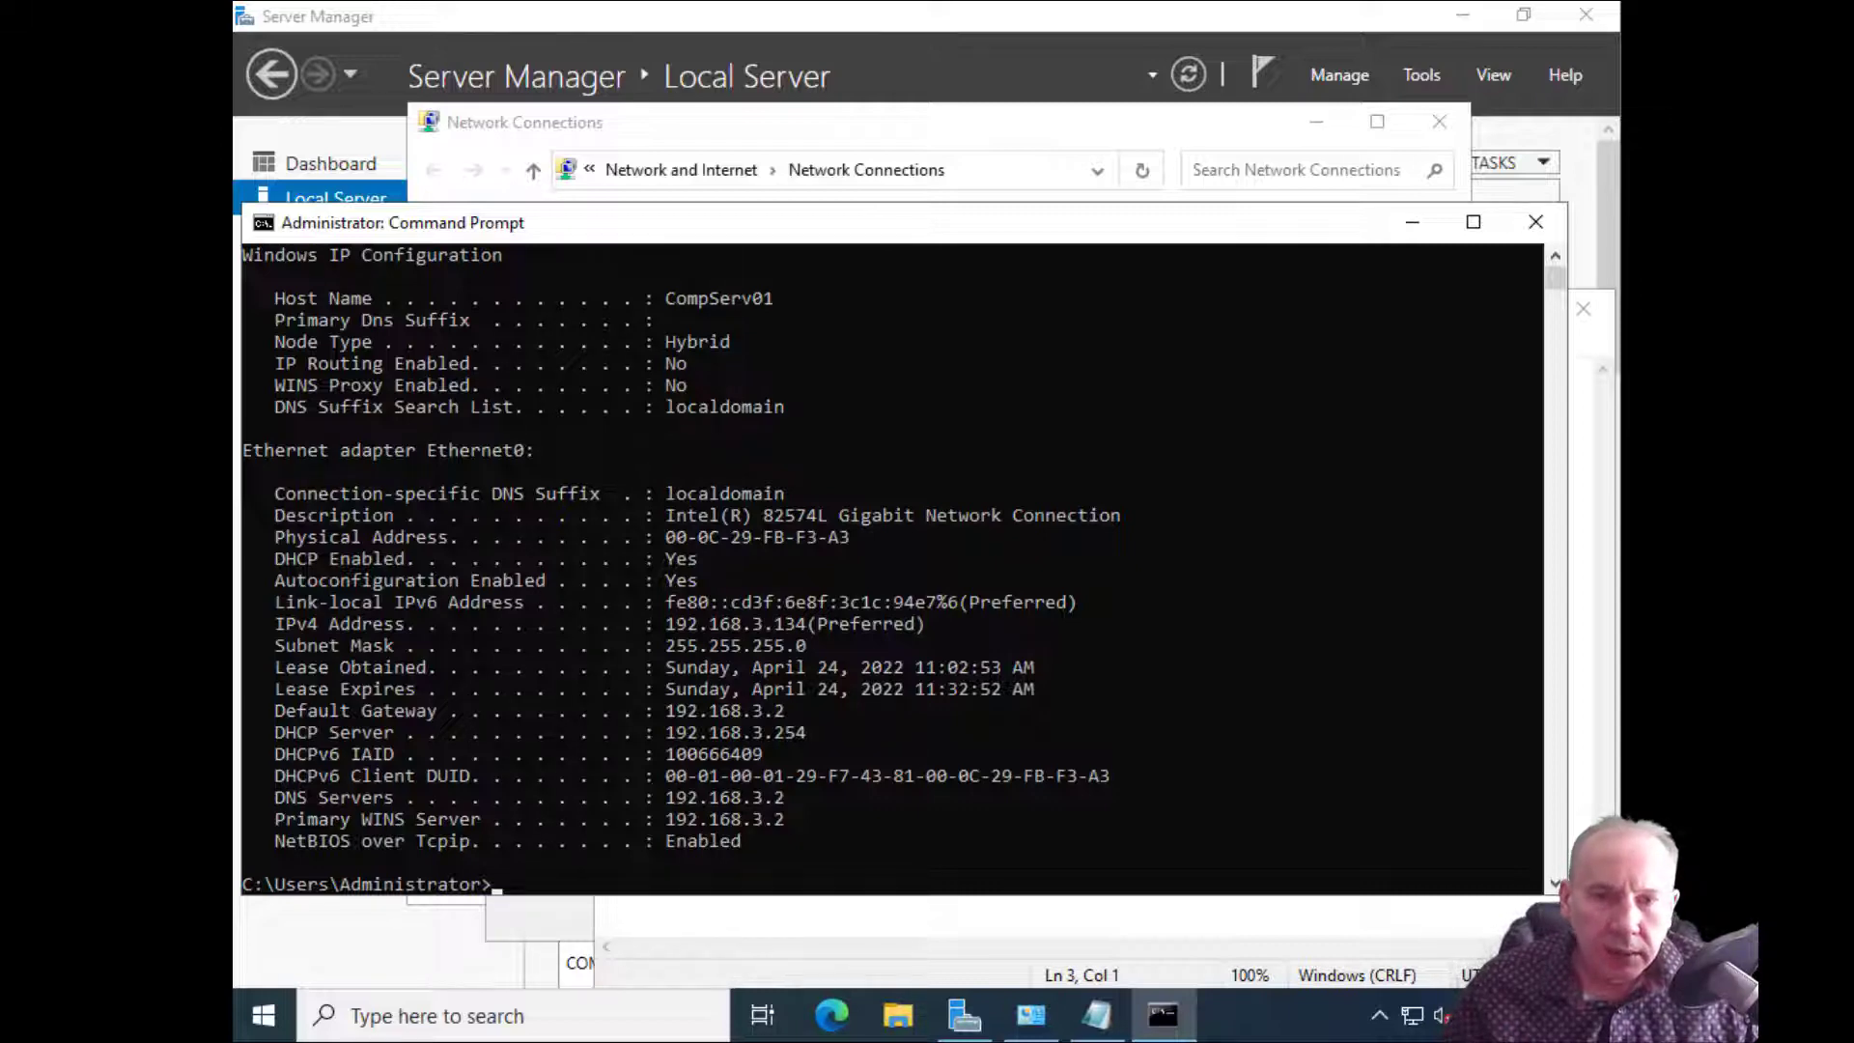
{"action": "key", "text": "alt+Tab"}
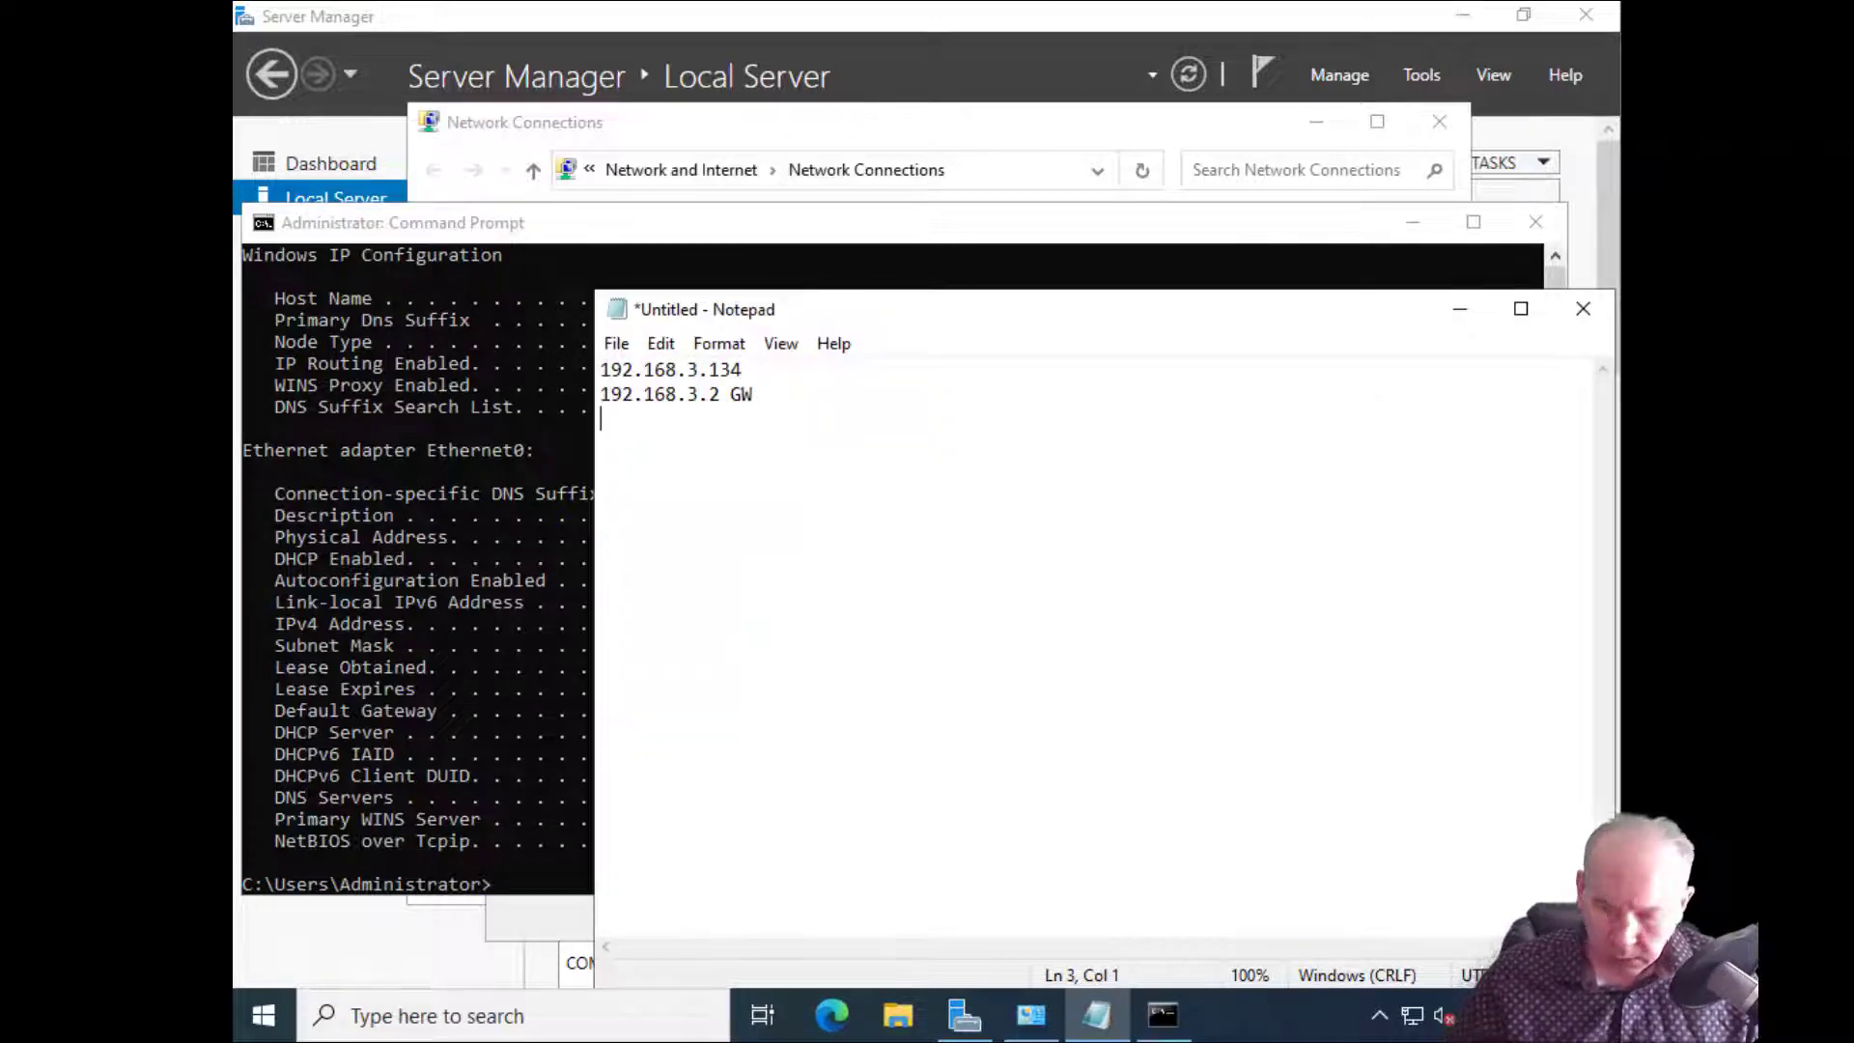
{"action": "type", "text": "192.168.3"}
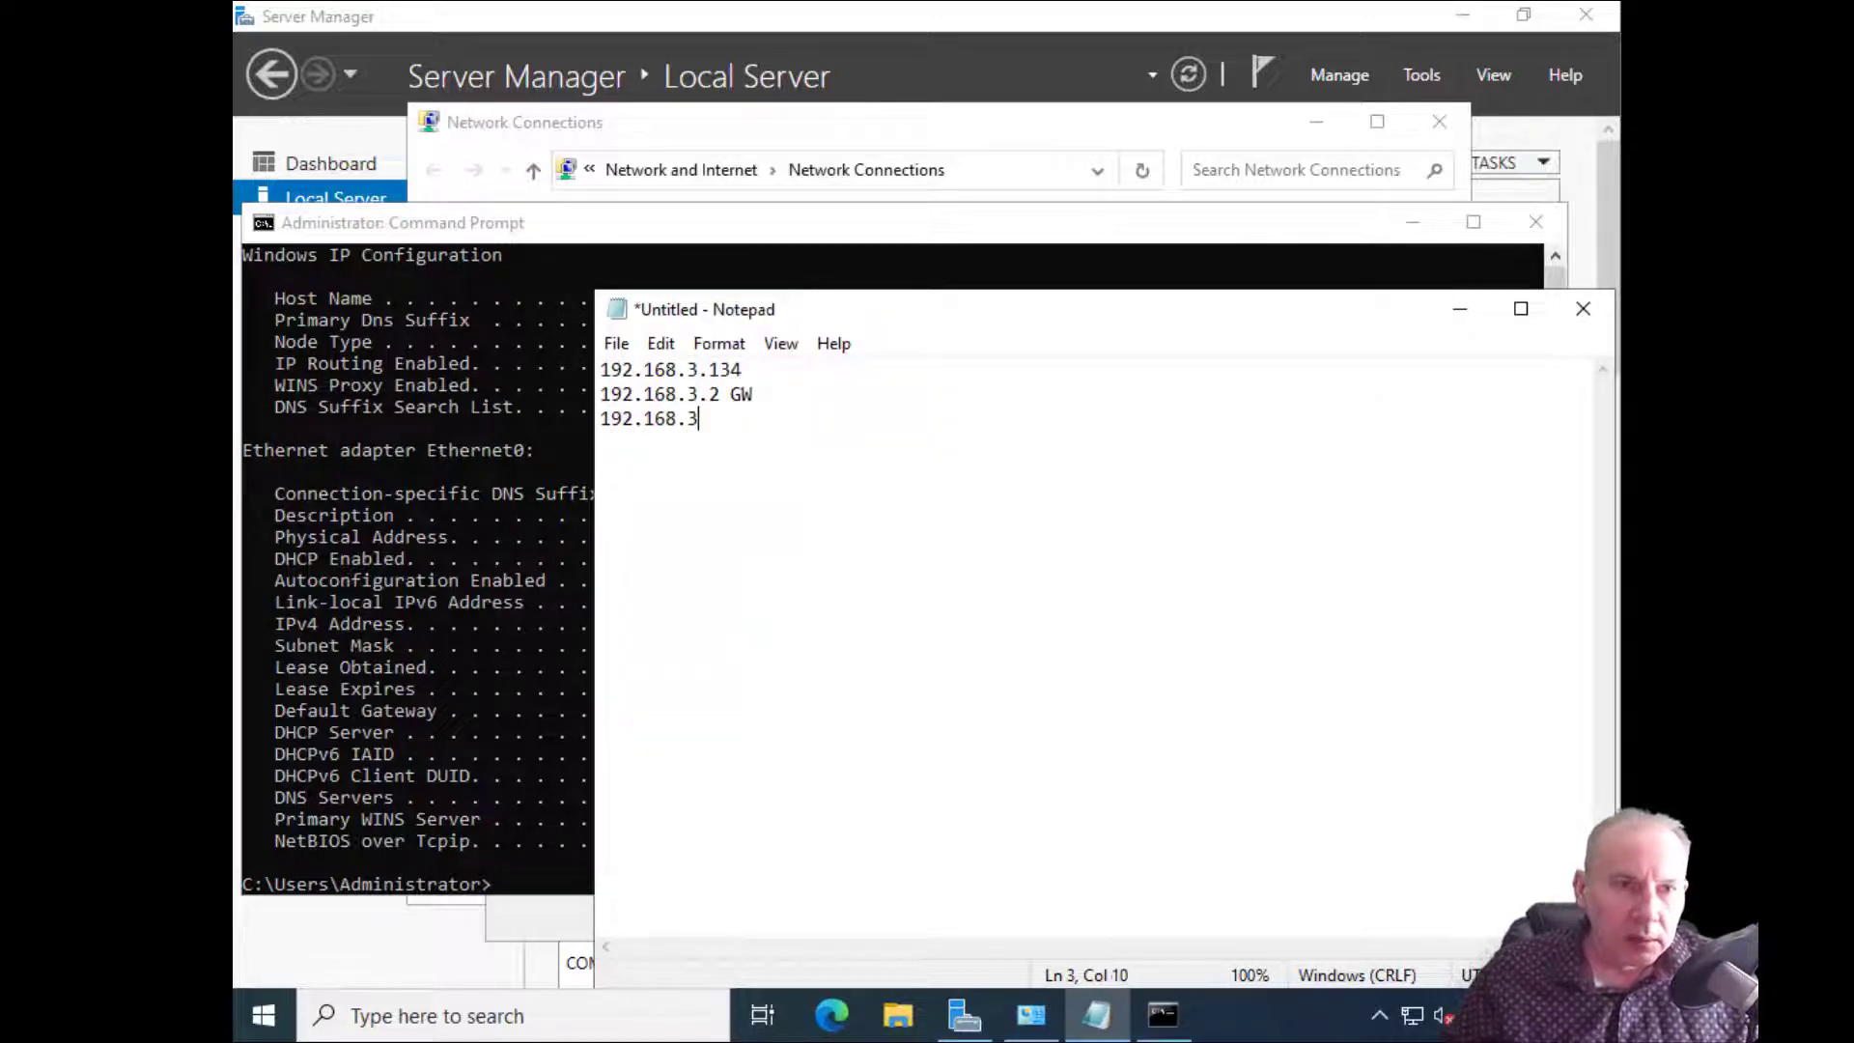
{"action": "type", "text": ".2"}
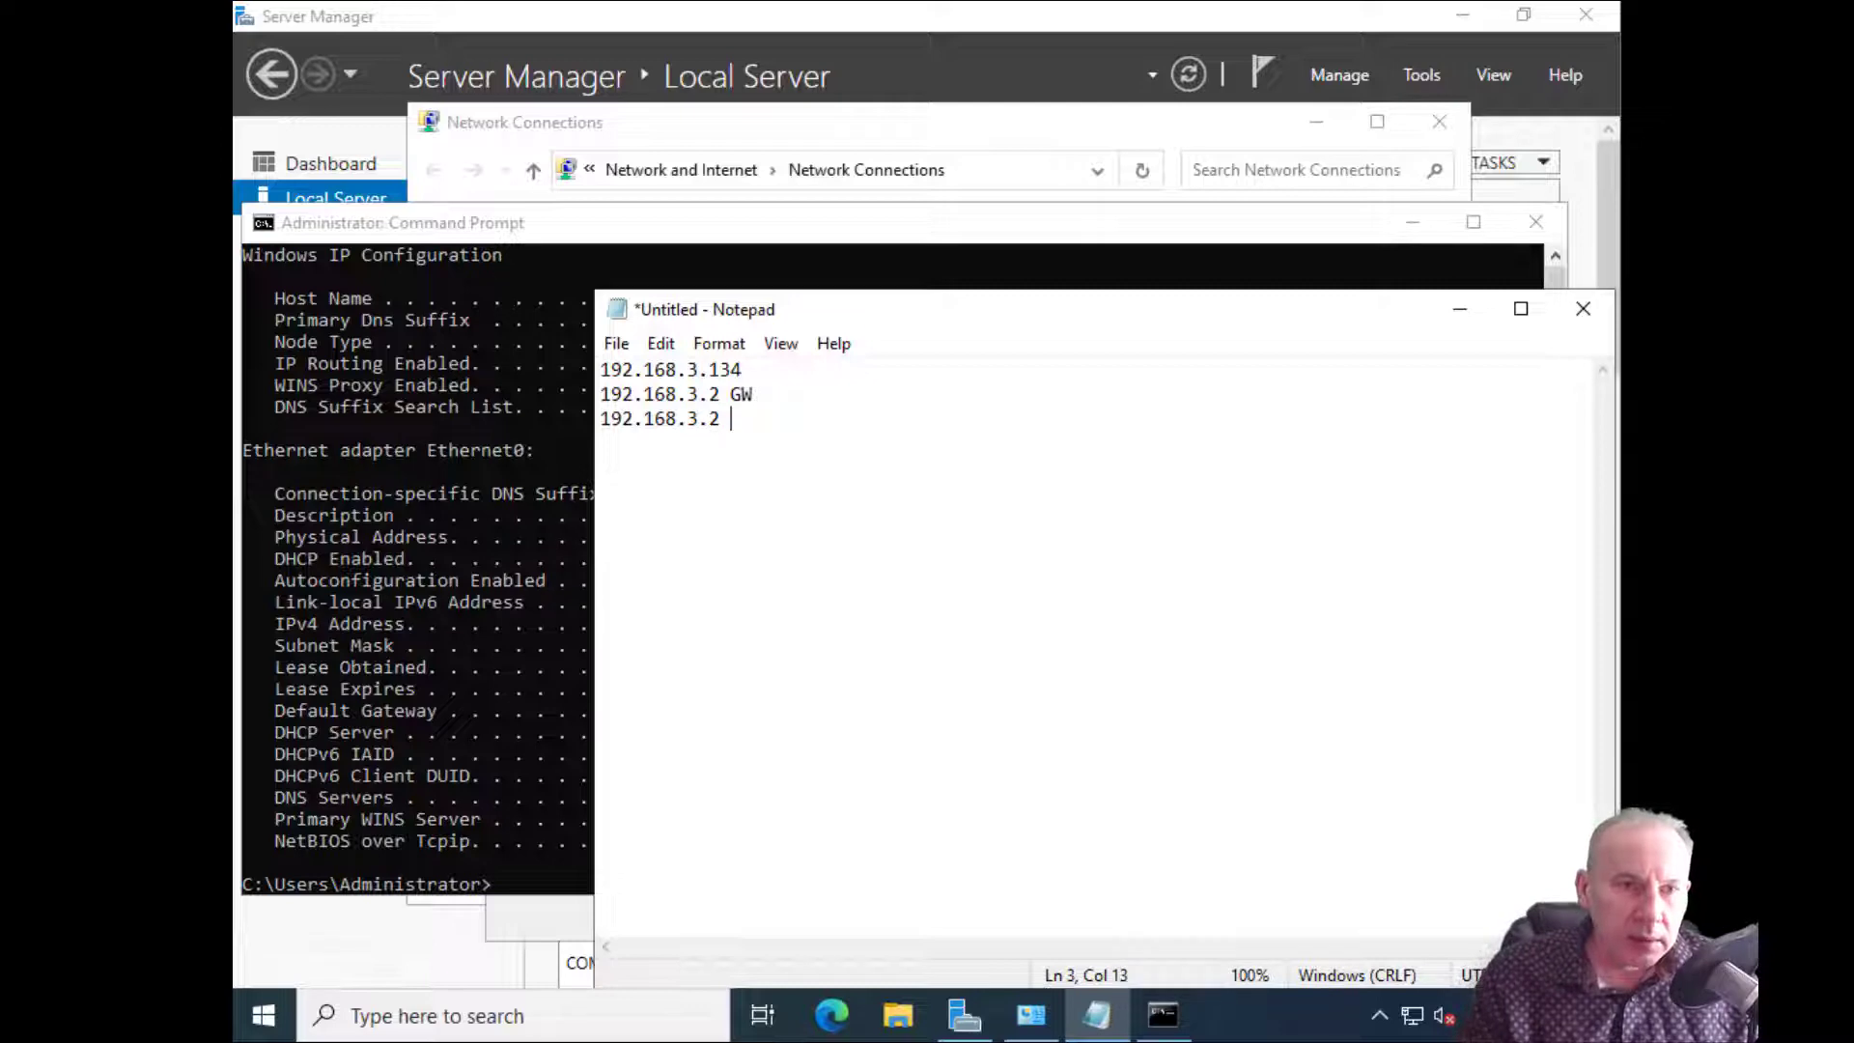
{"action": "type", "text": " DNS"}
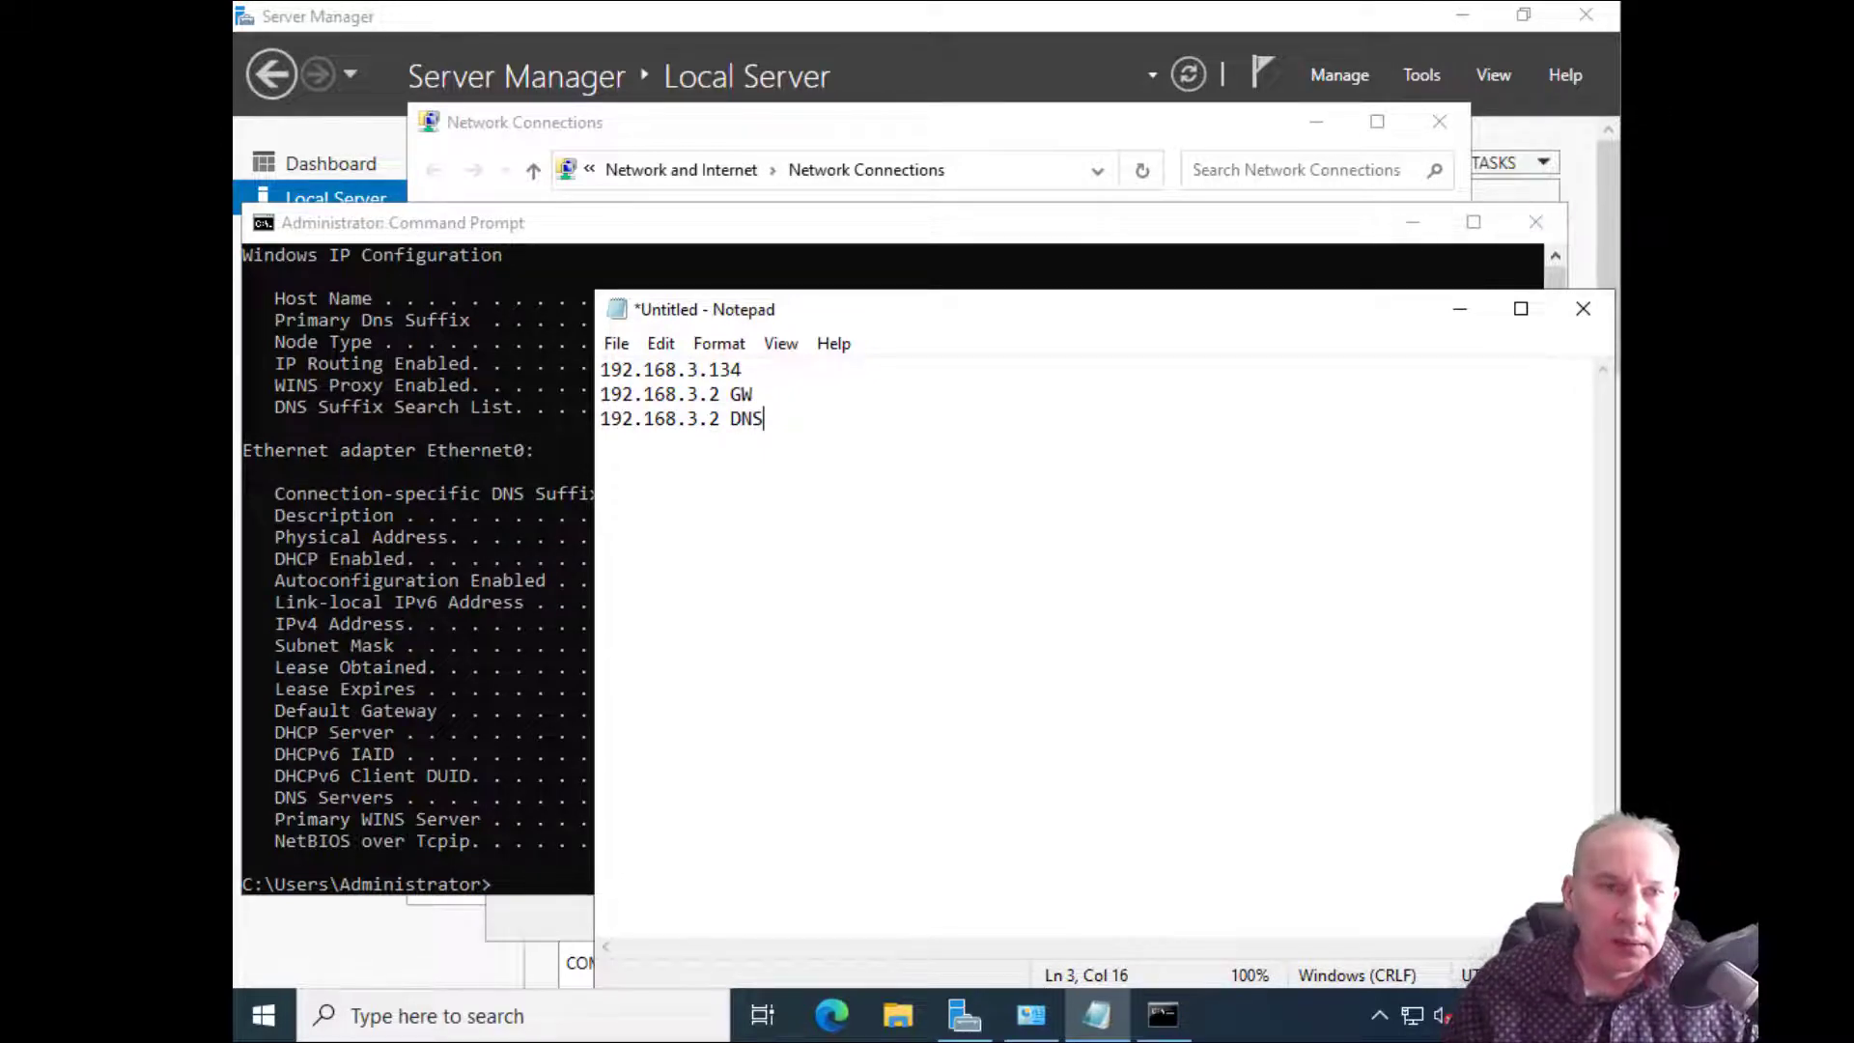
{"action": "left_click", "coordinate": [1449, 263]}
{"action": "left_click", "coordinate": [1536, 222]}
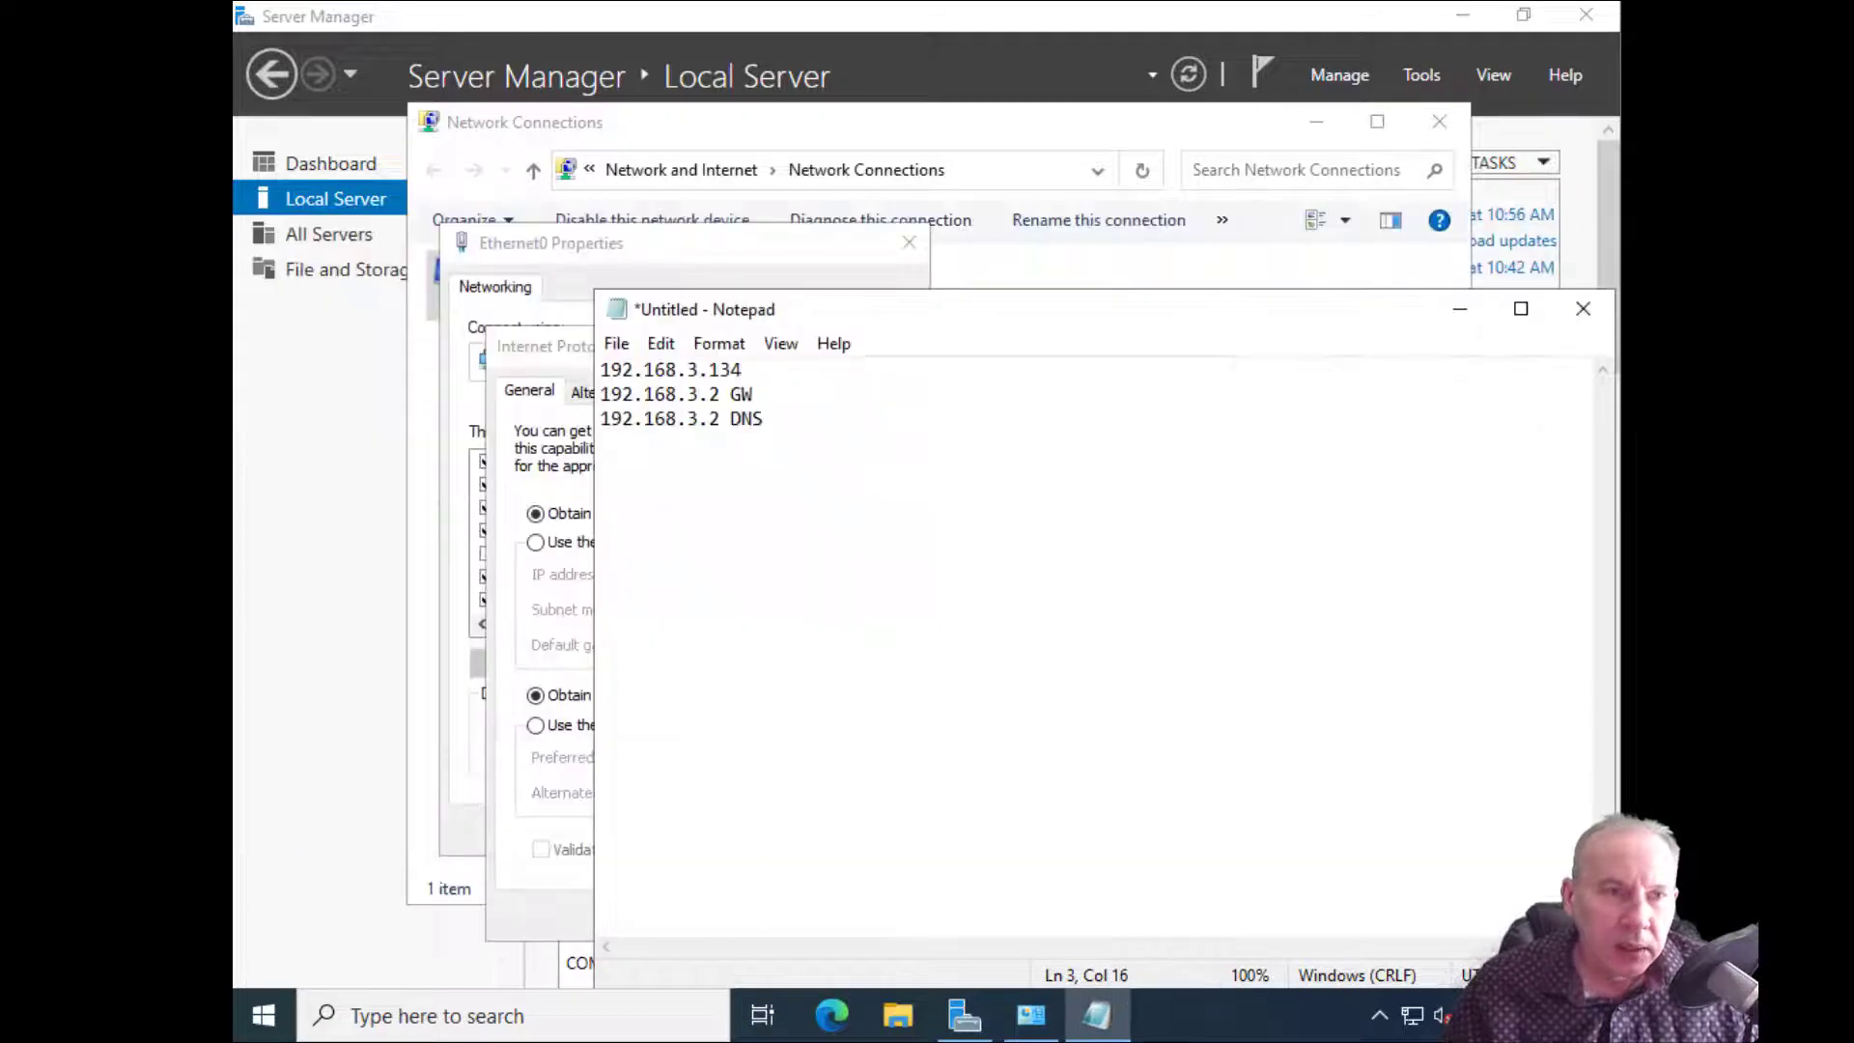
- Give Ethernet0 the static IP 192.168.3.134 with subnet mask 255.255.255.0
{"action": "left_click", "coordinate": [541, 346]}
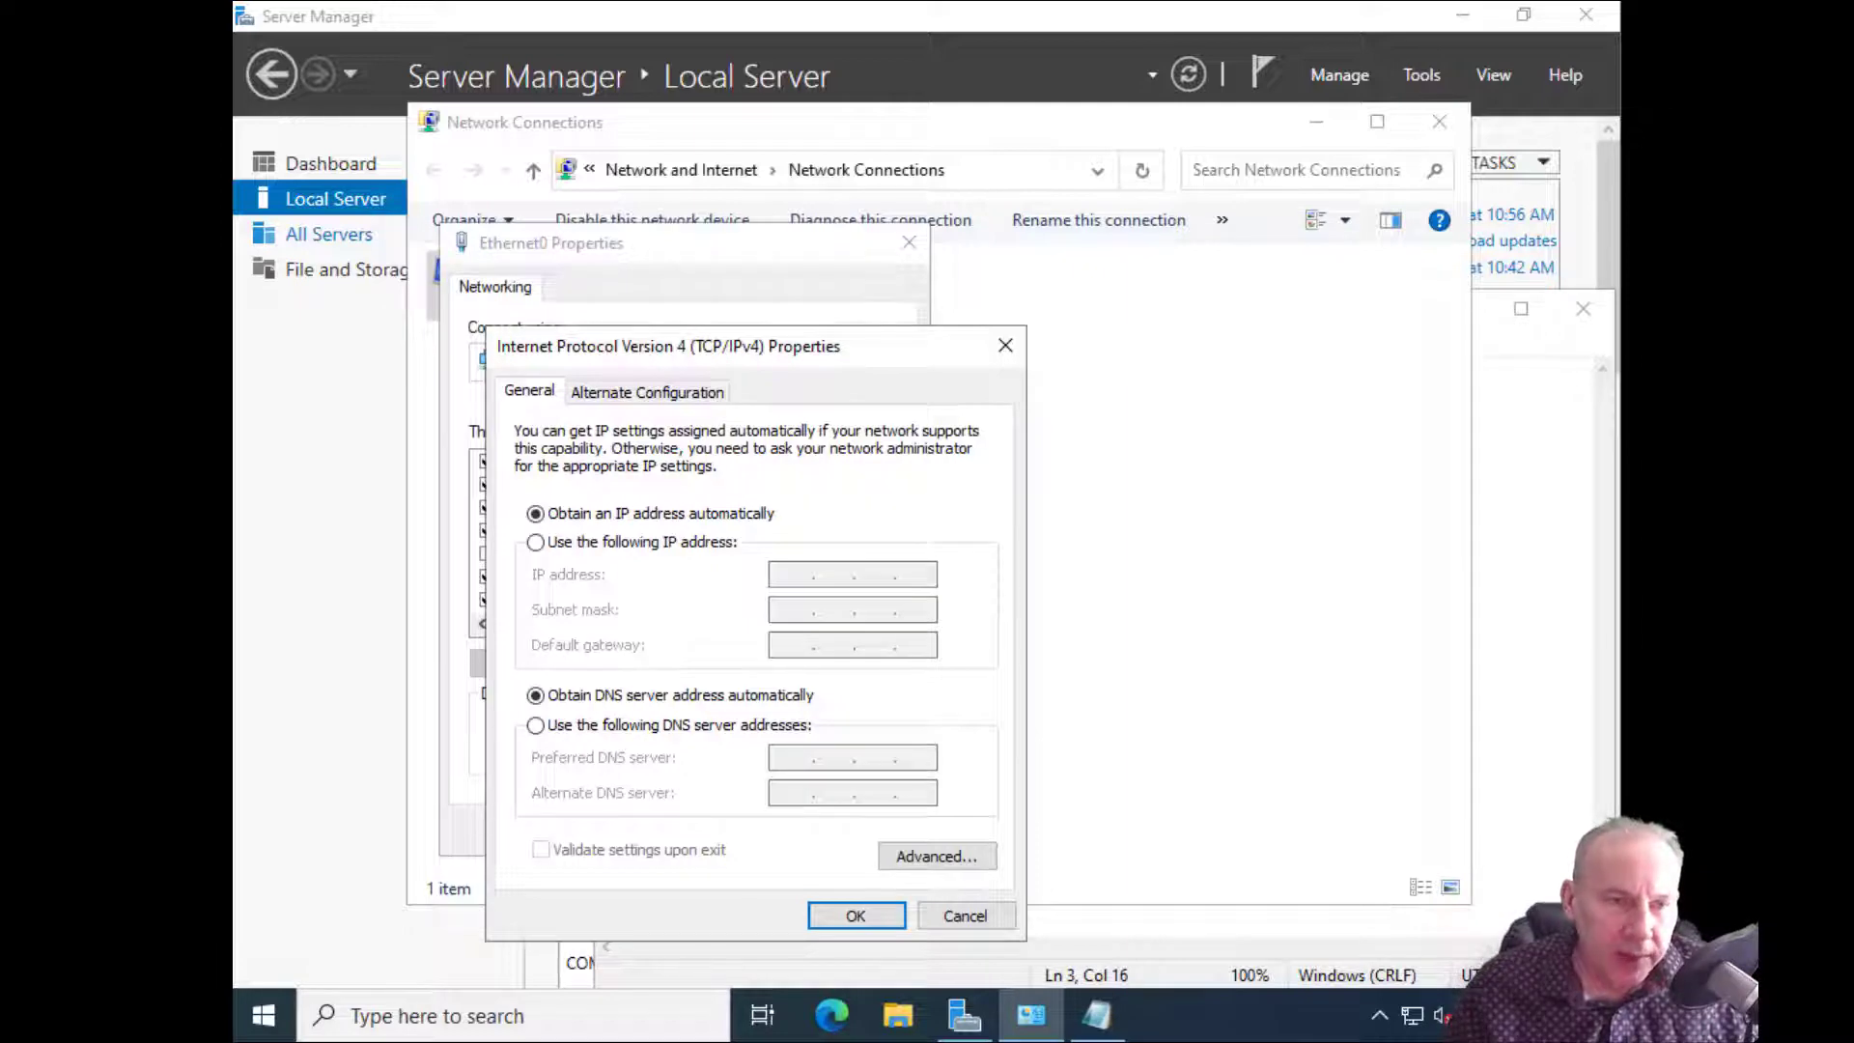
{"action": "left_click", "coordinate": [536, 543]}
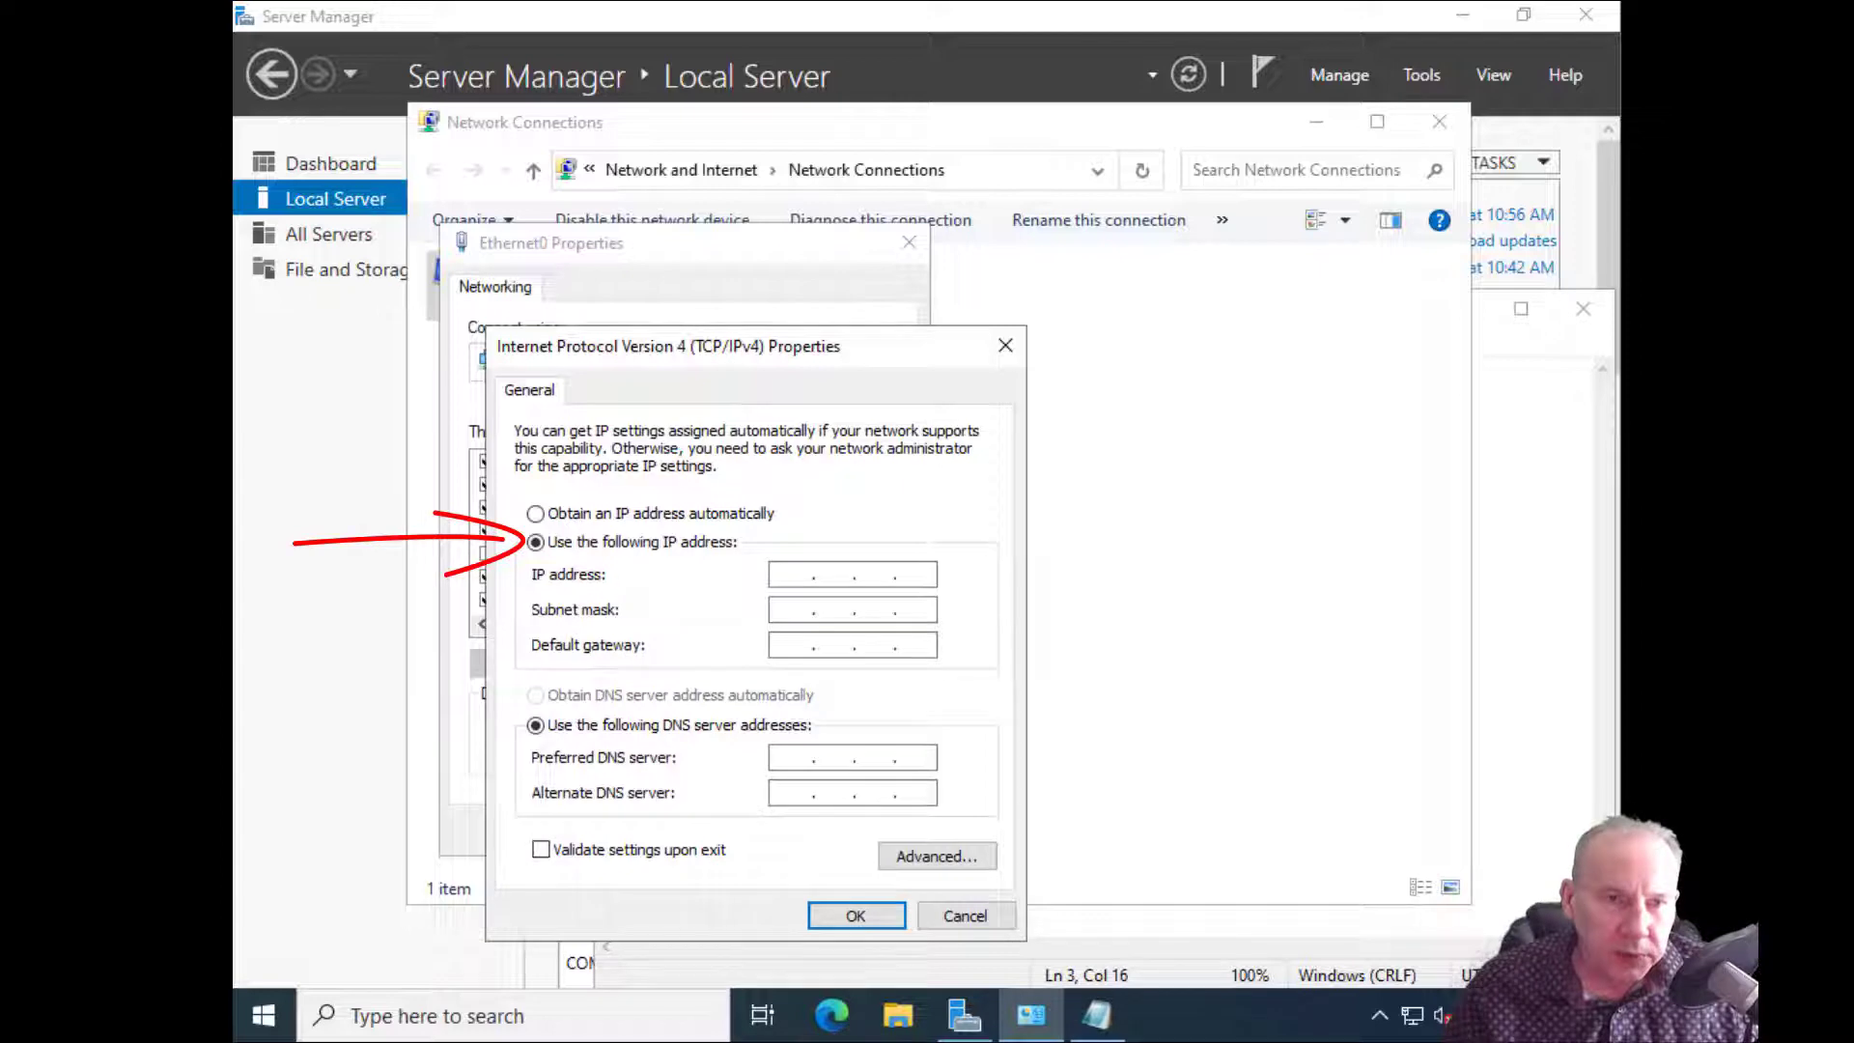
{"action": "key", "text": "alt+Tab"}
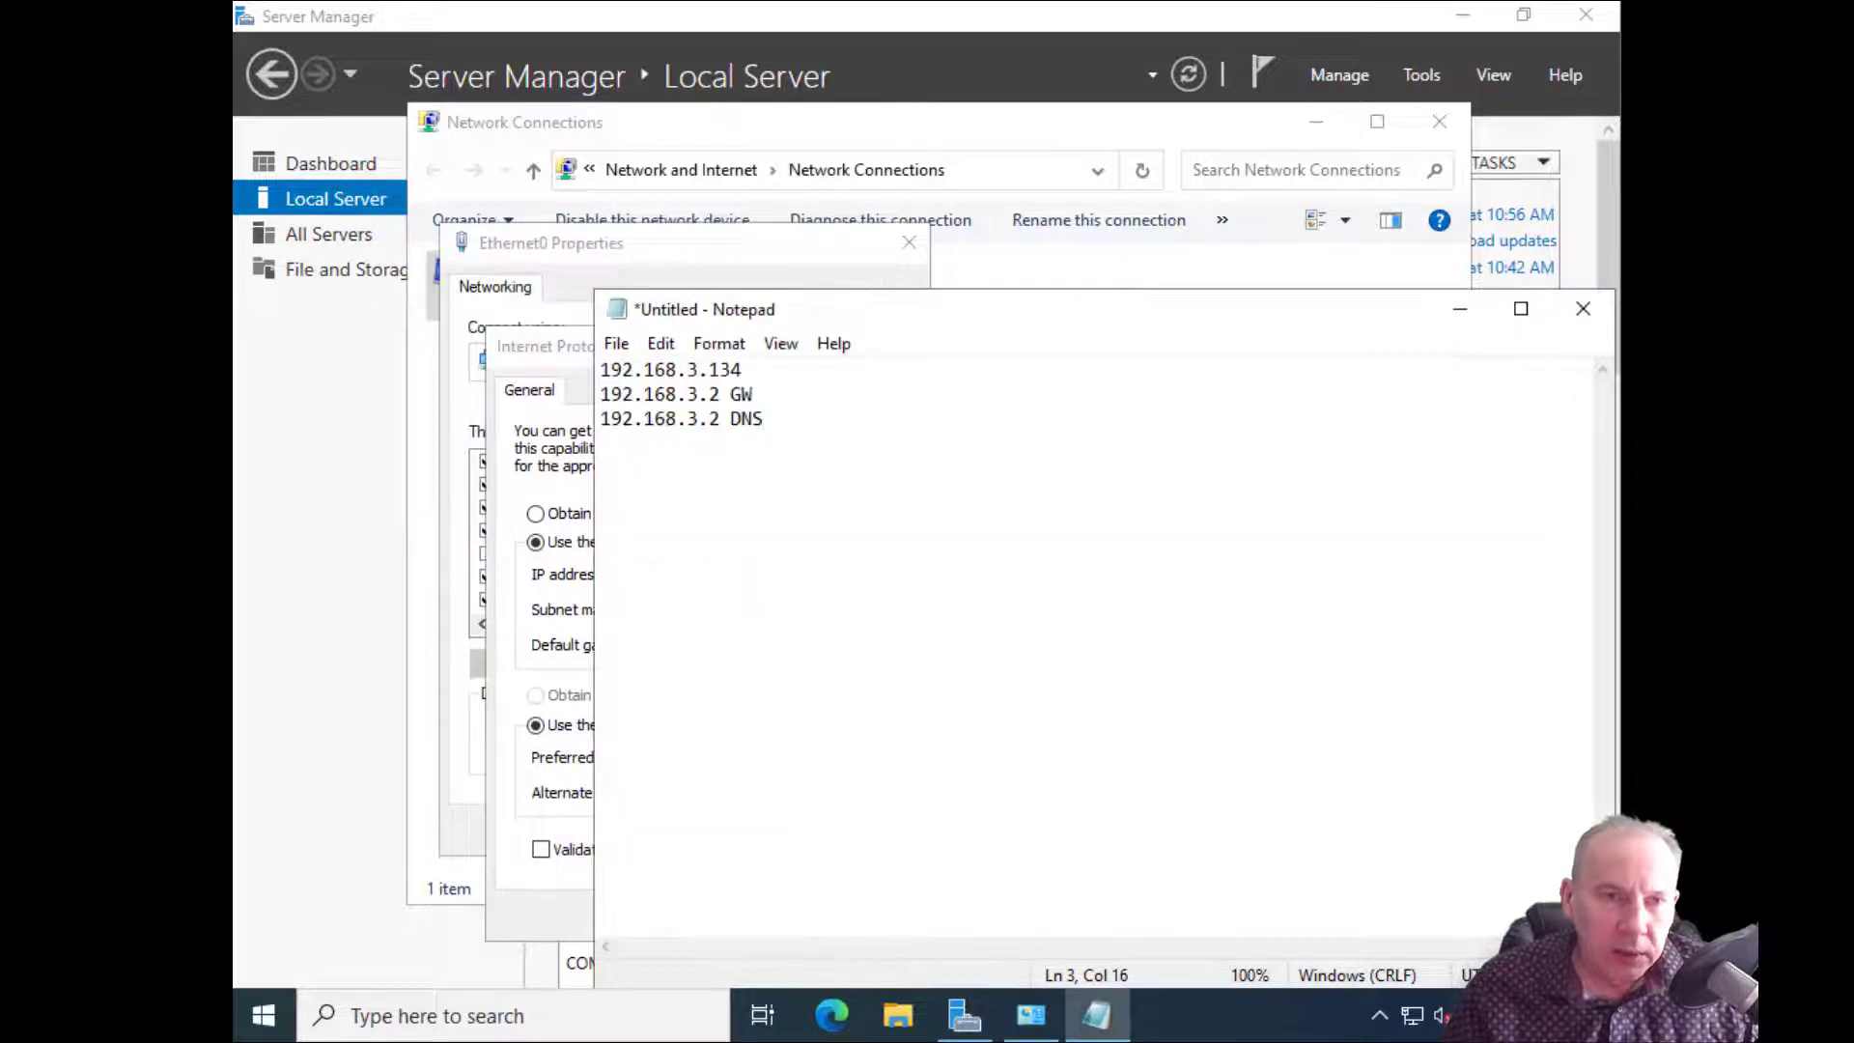
{"action": "key", "text": "alt+Tab"}
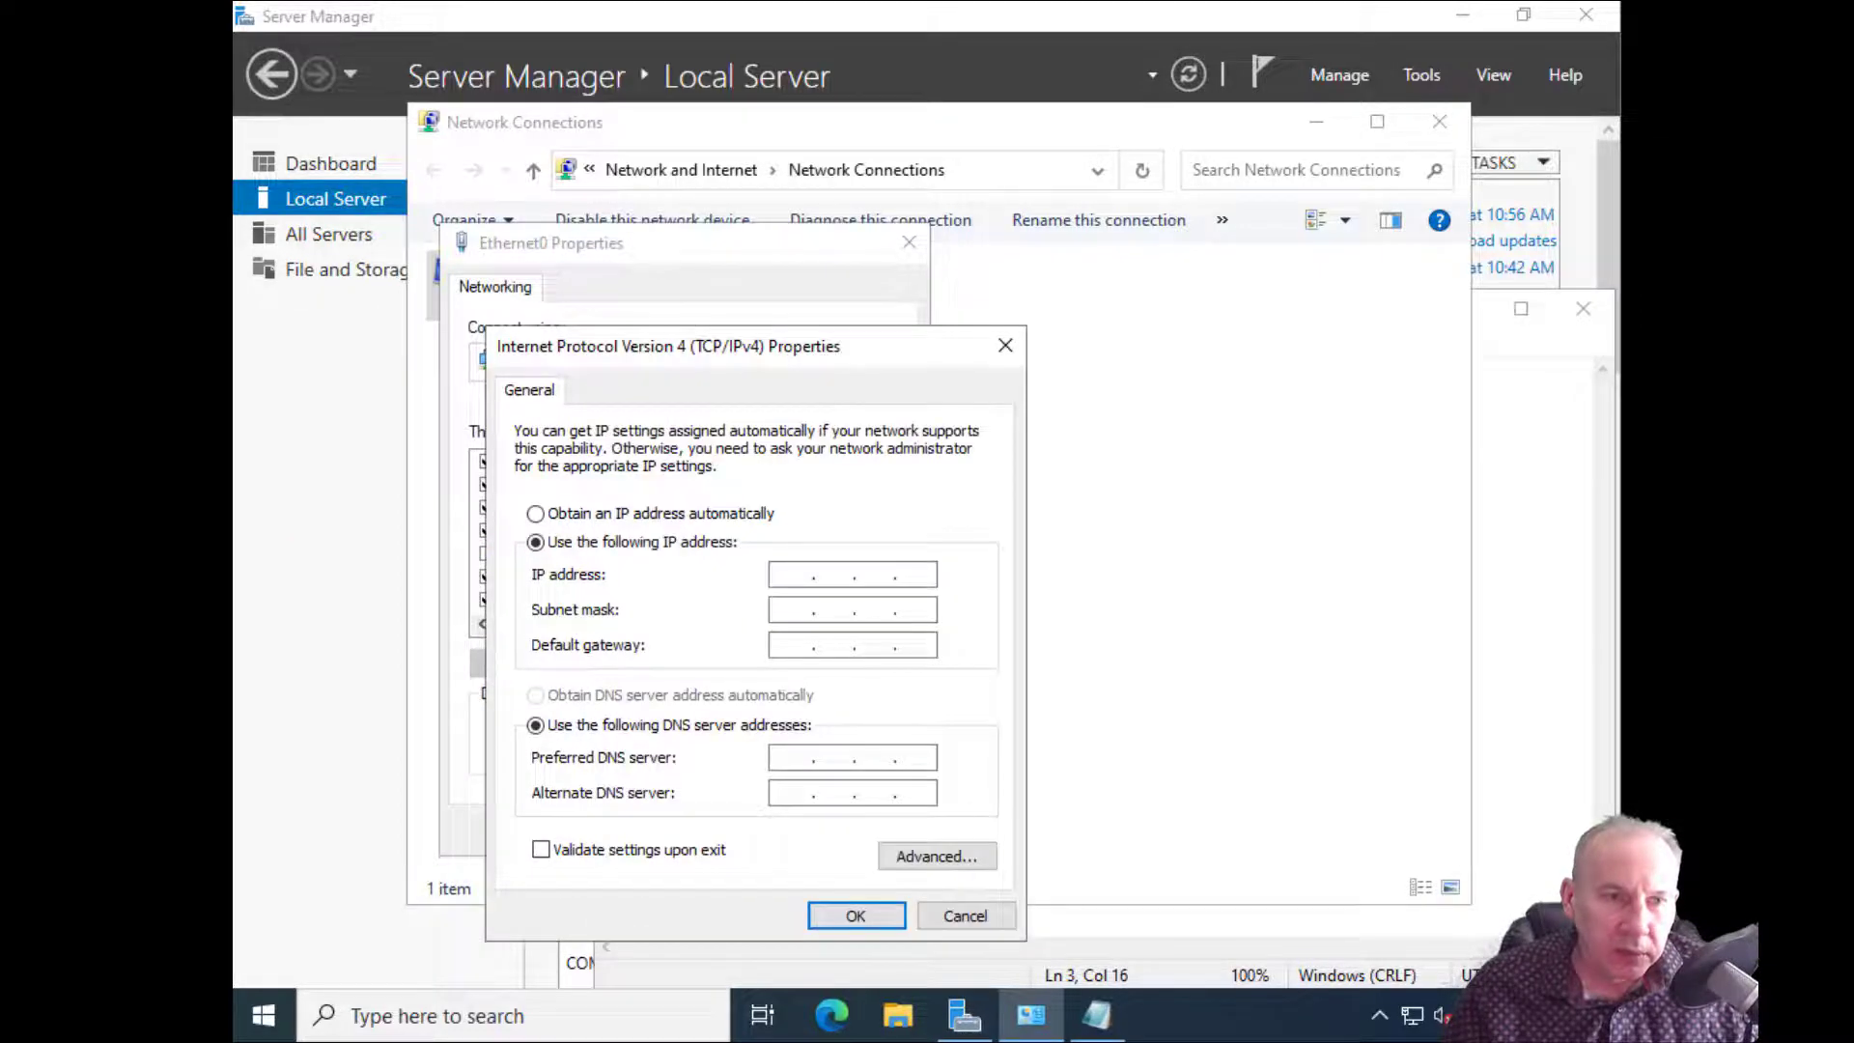
{"action": "type", "text": "192 . 168 . 3 . "}
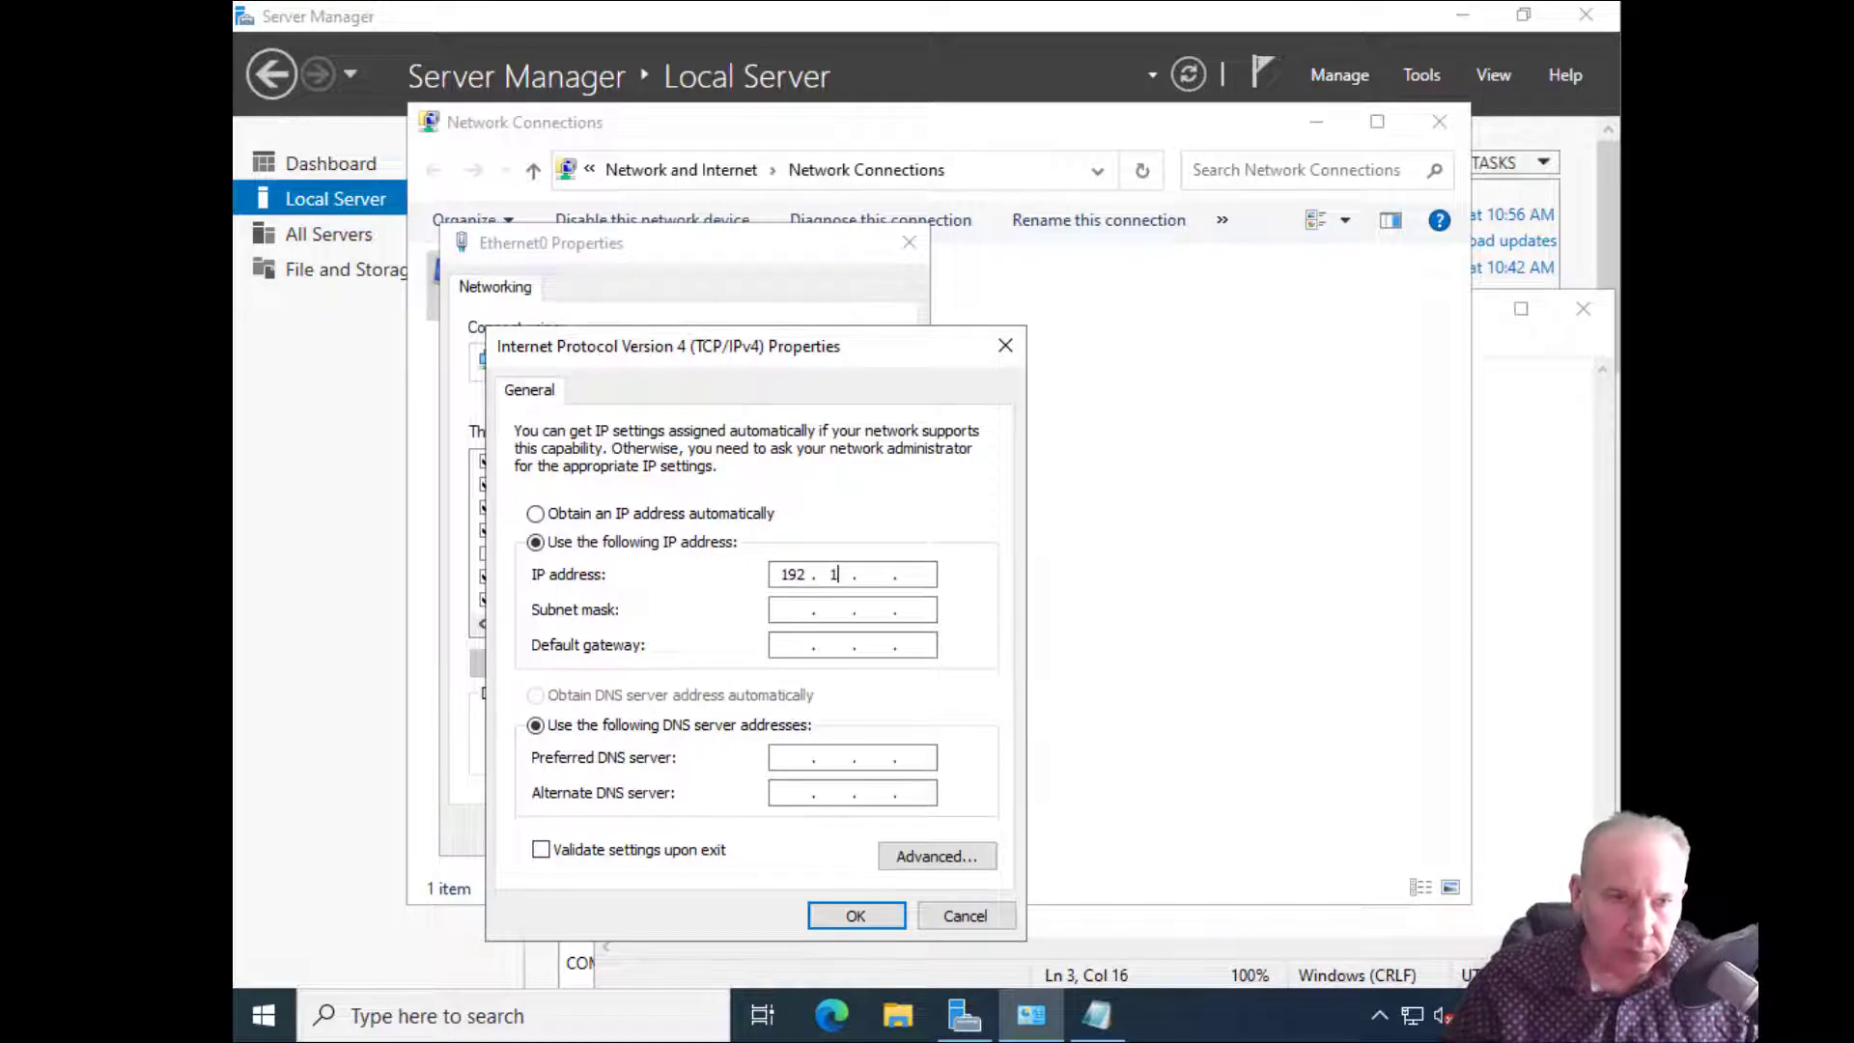
{"action": "type", "text": "134"}
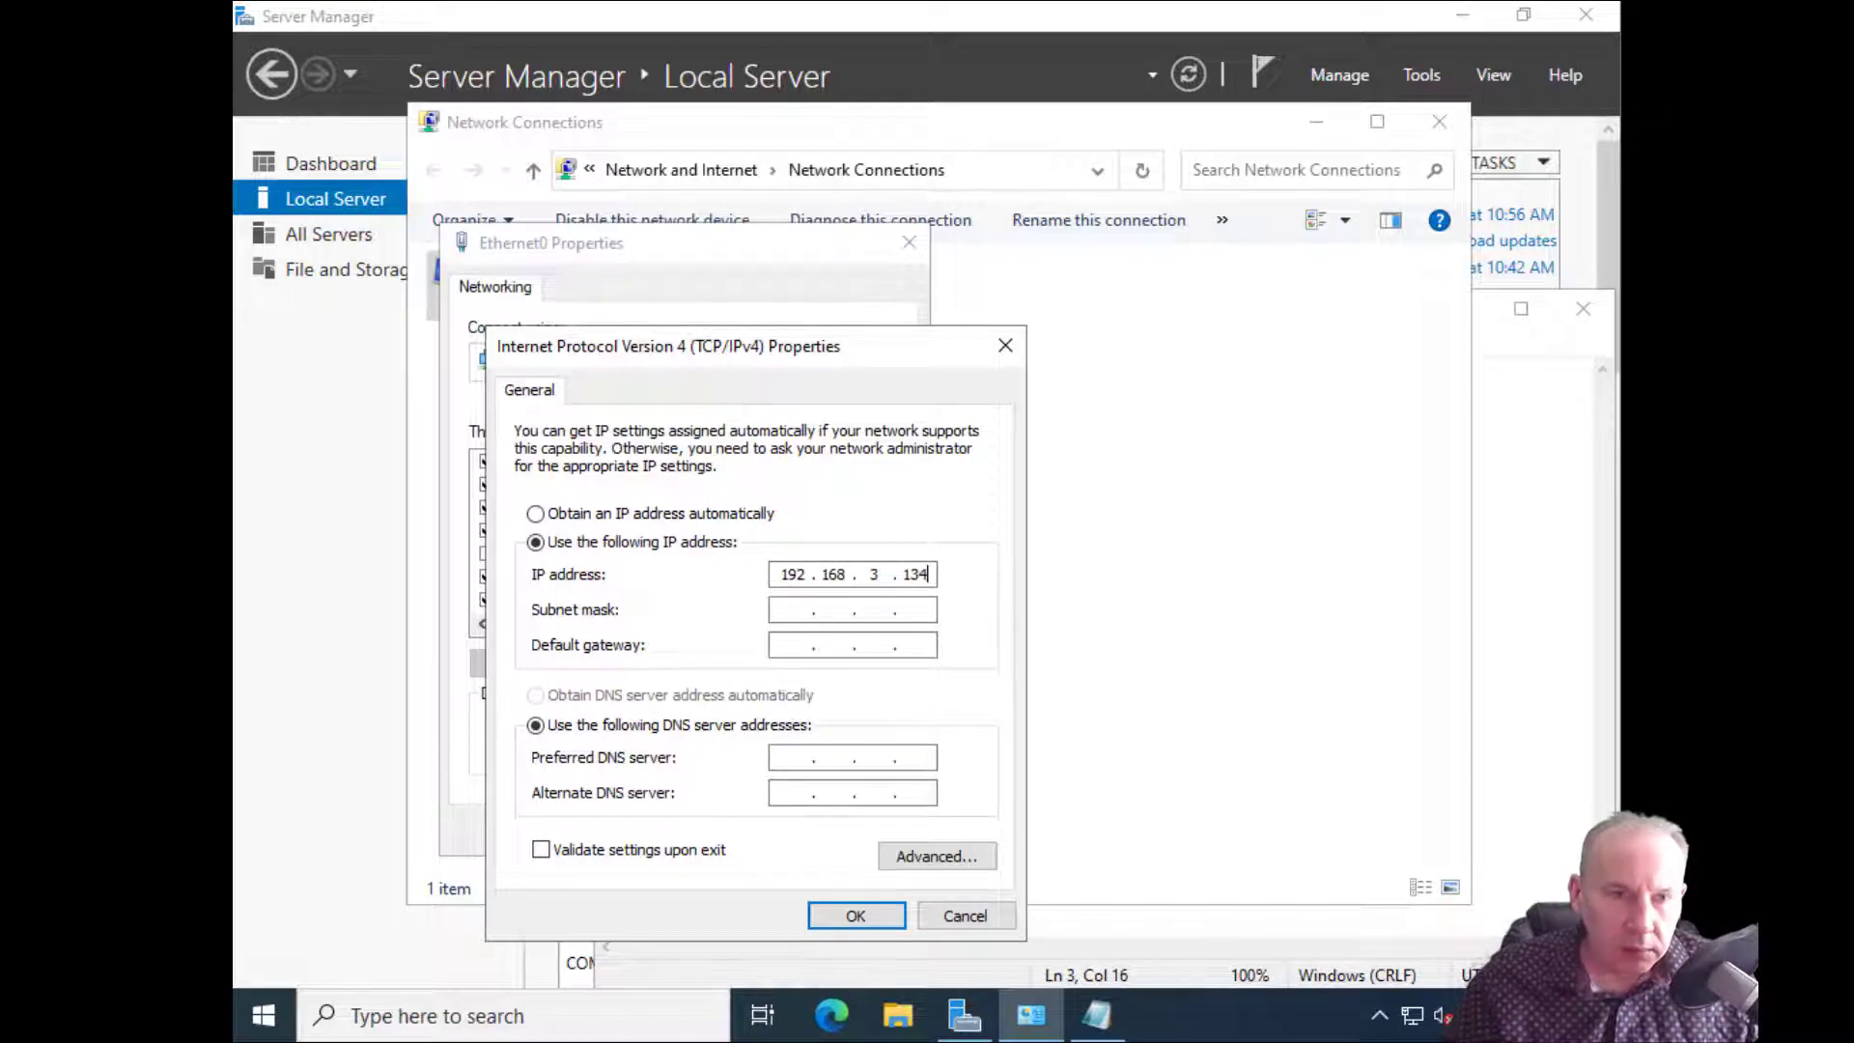
{"action": "key", "text": "Tab"}
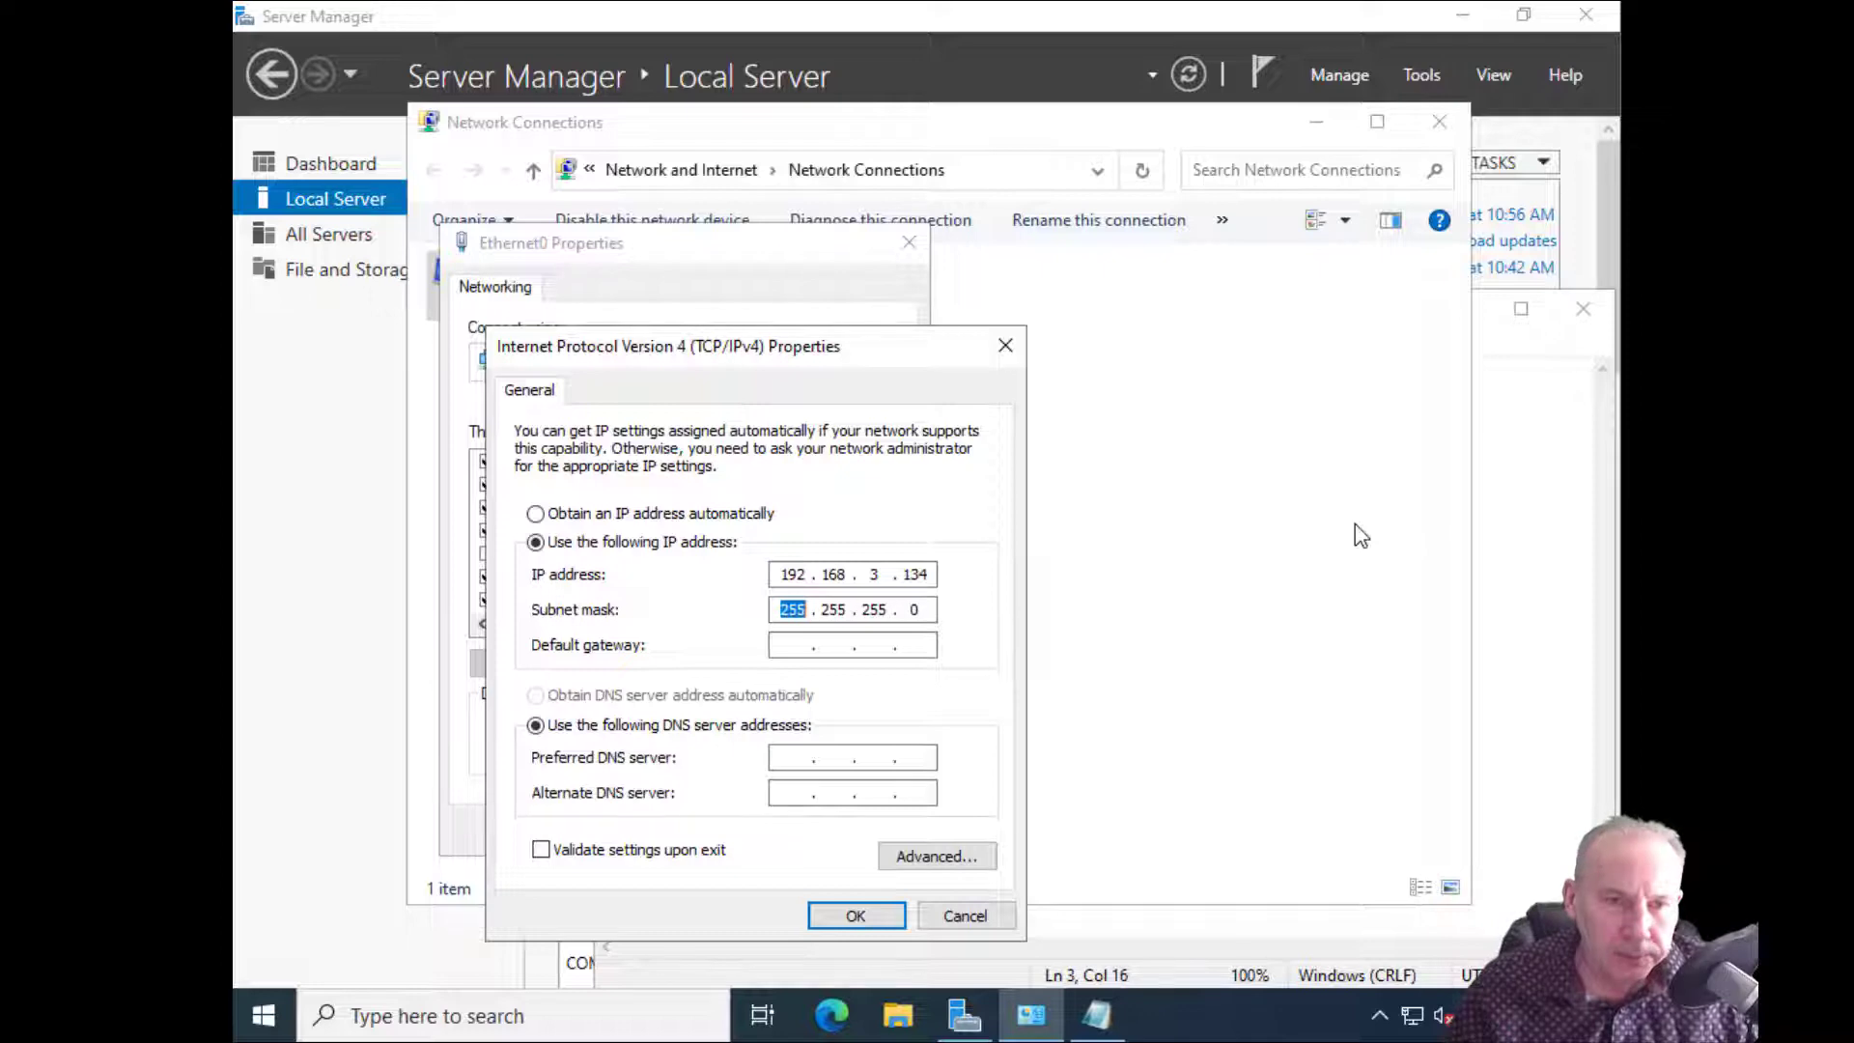
{"action": "key", "text": "Tab"}
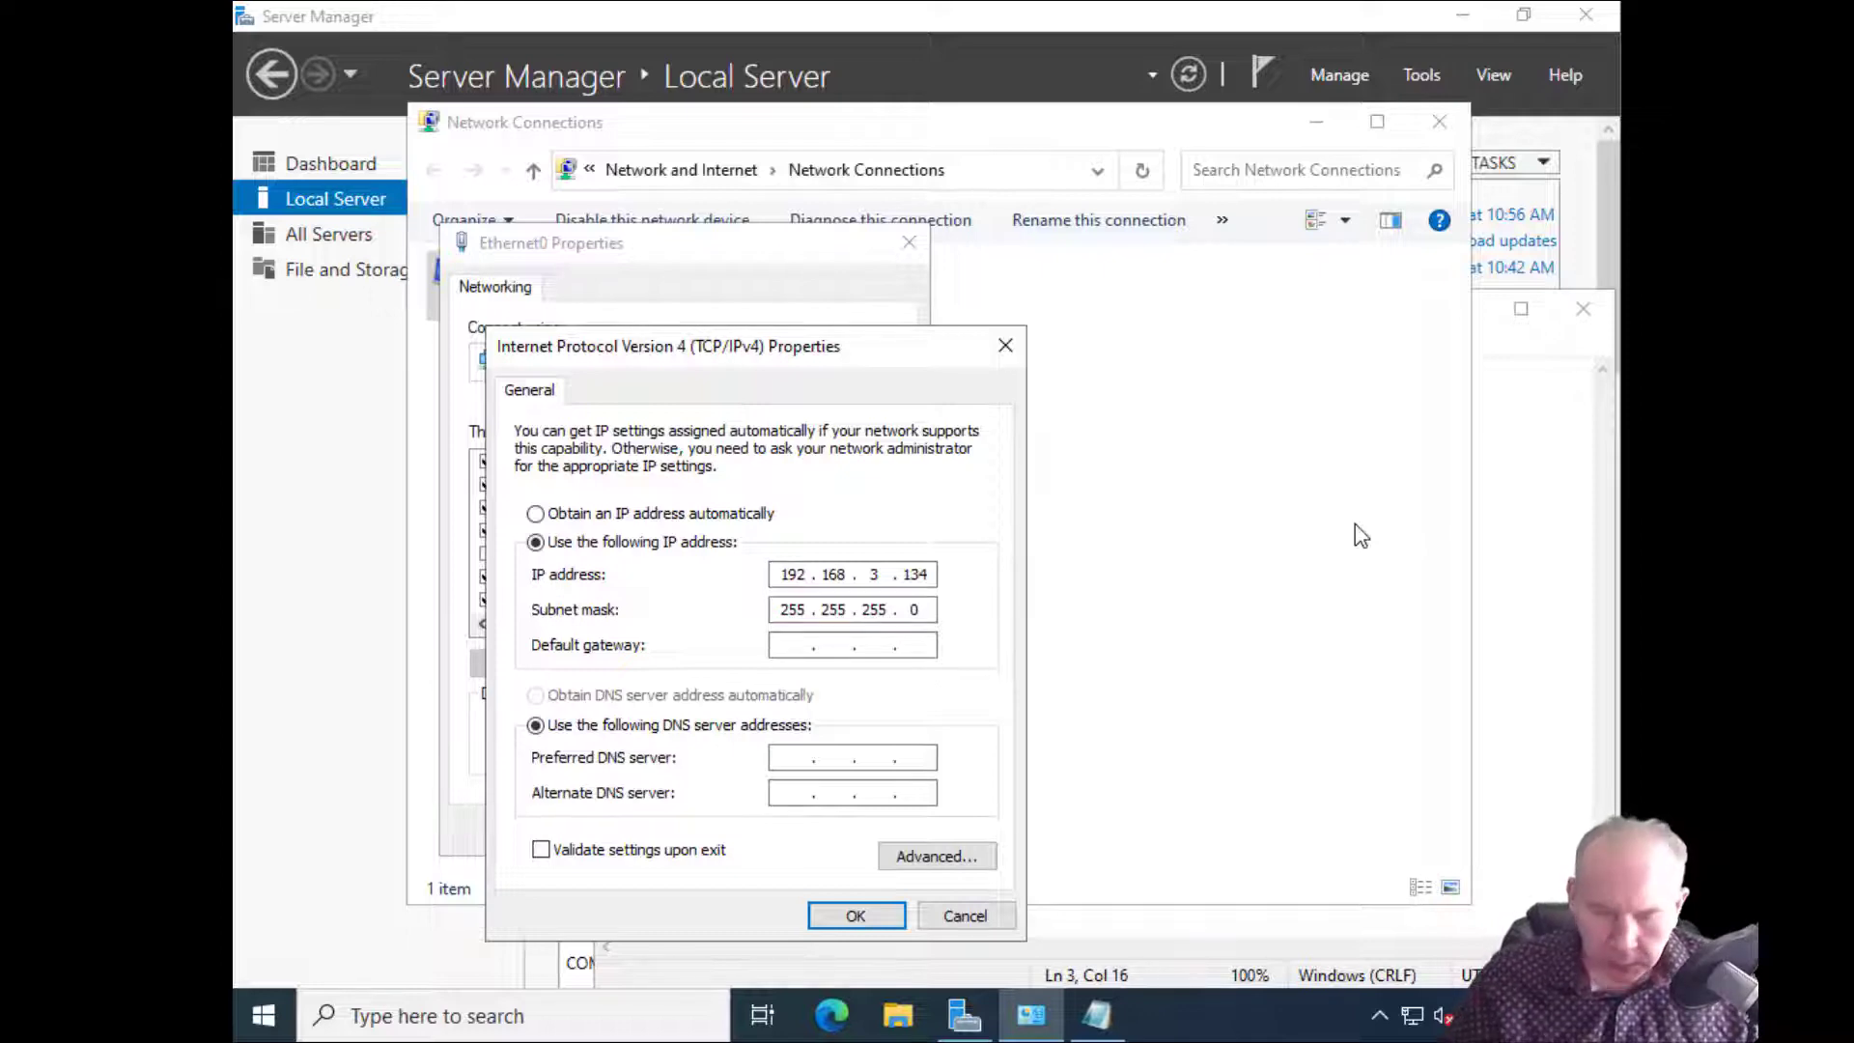
- Set gateway 192.168.3.2, DNS servers 192.168.3.2 and 8.8.8.8, and apply the adapter settings
{"action": "type", "text": "192 . 1"}
{"action": "type", "text": "68 . 3 . 2"}
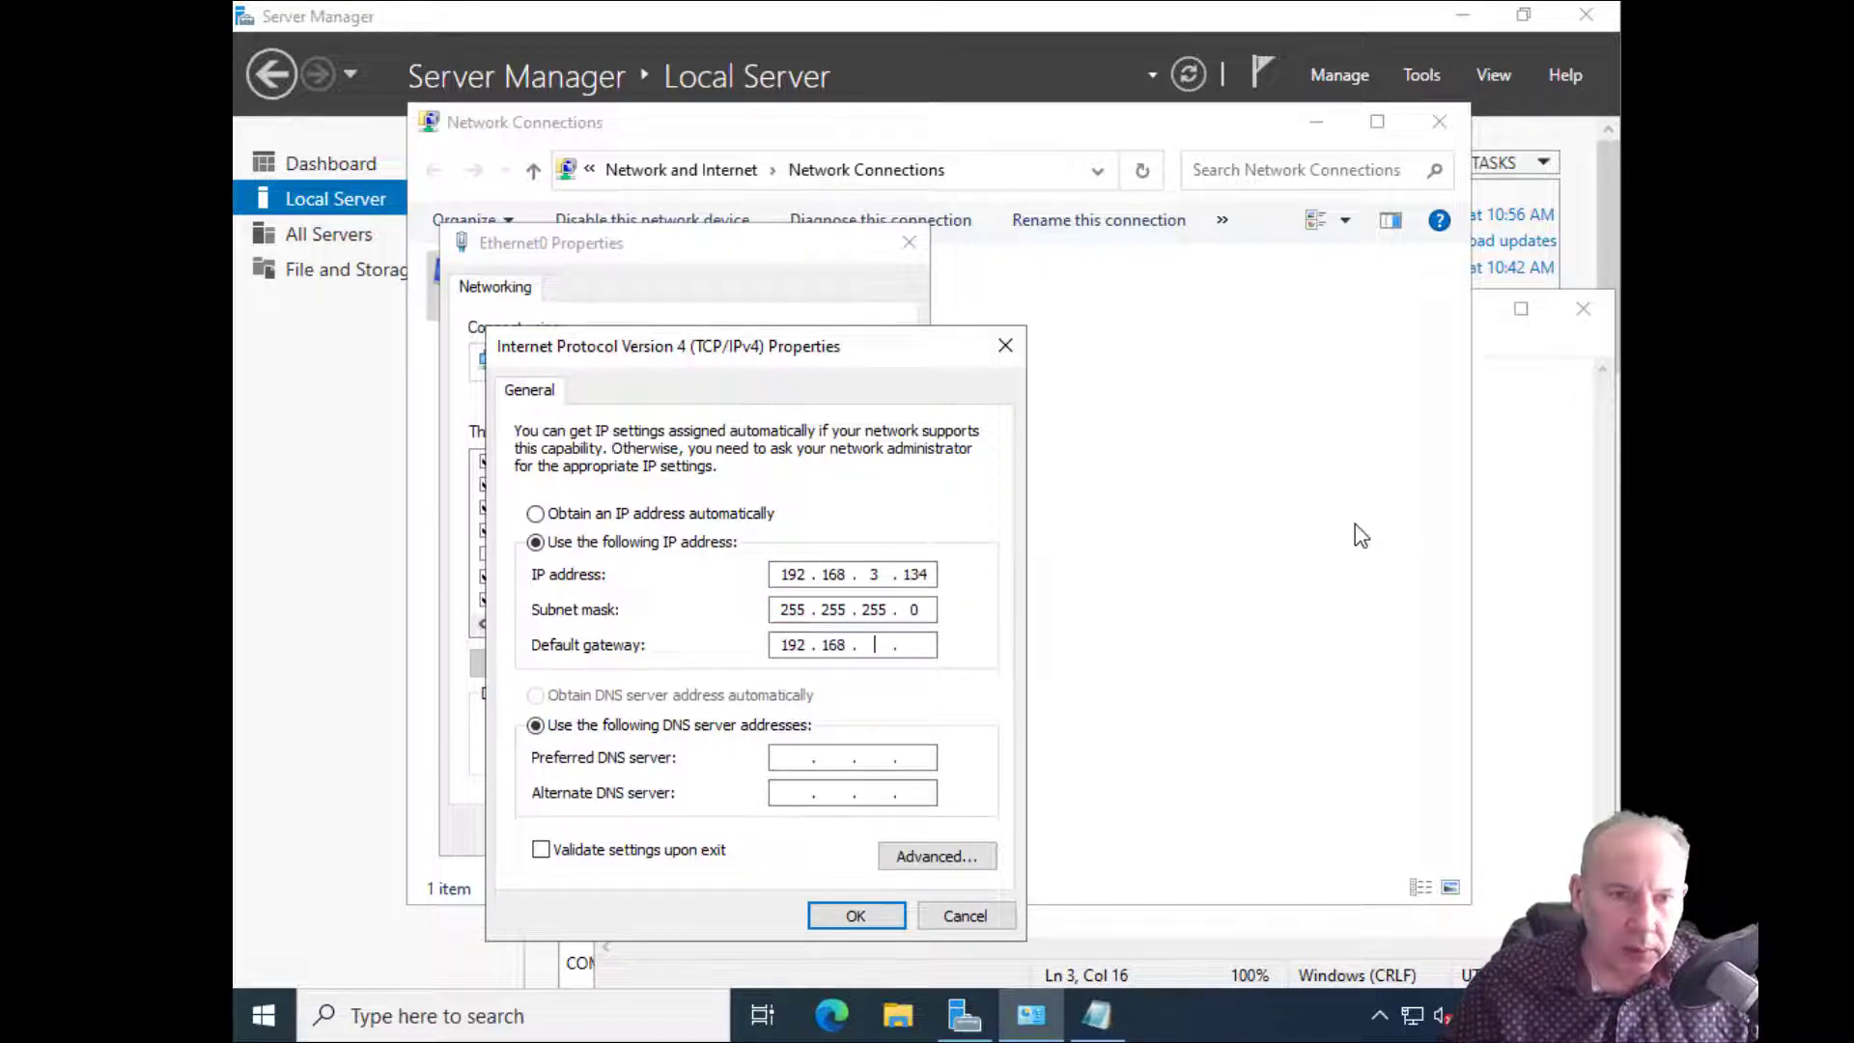
{"action": "key", "text": "alt+Tab"}
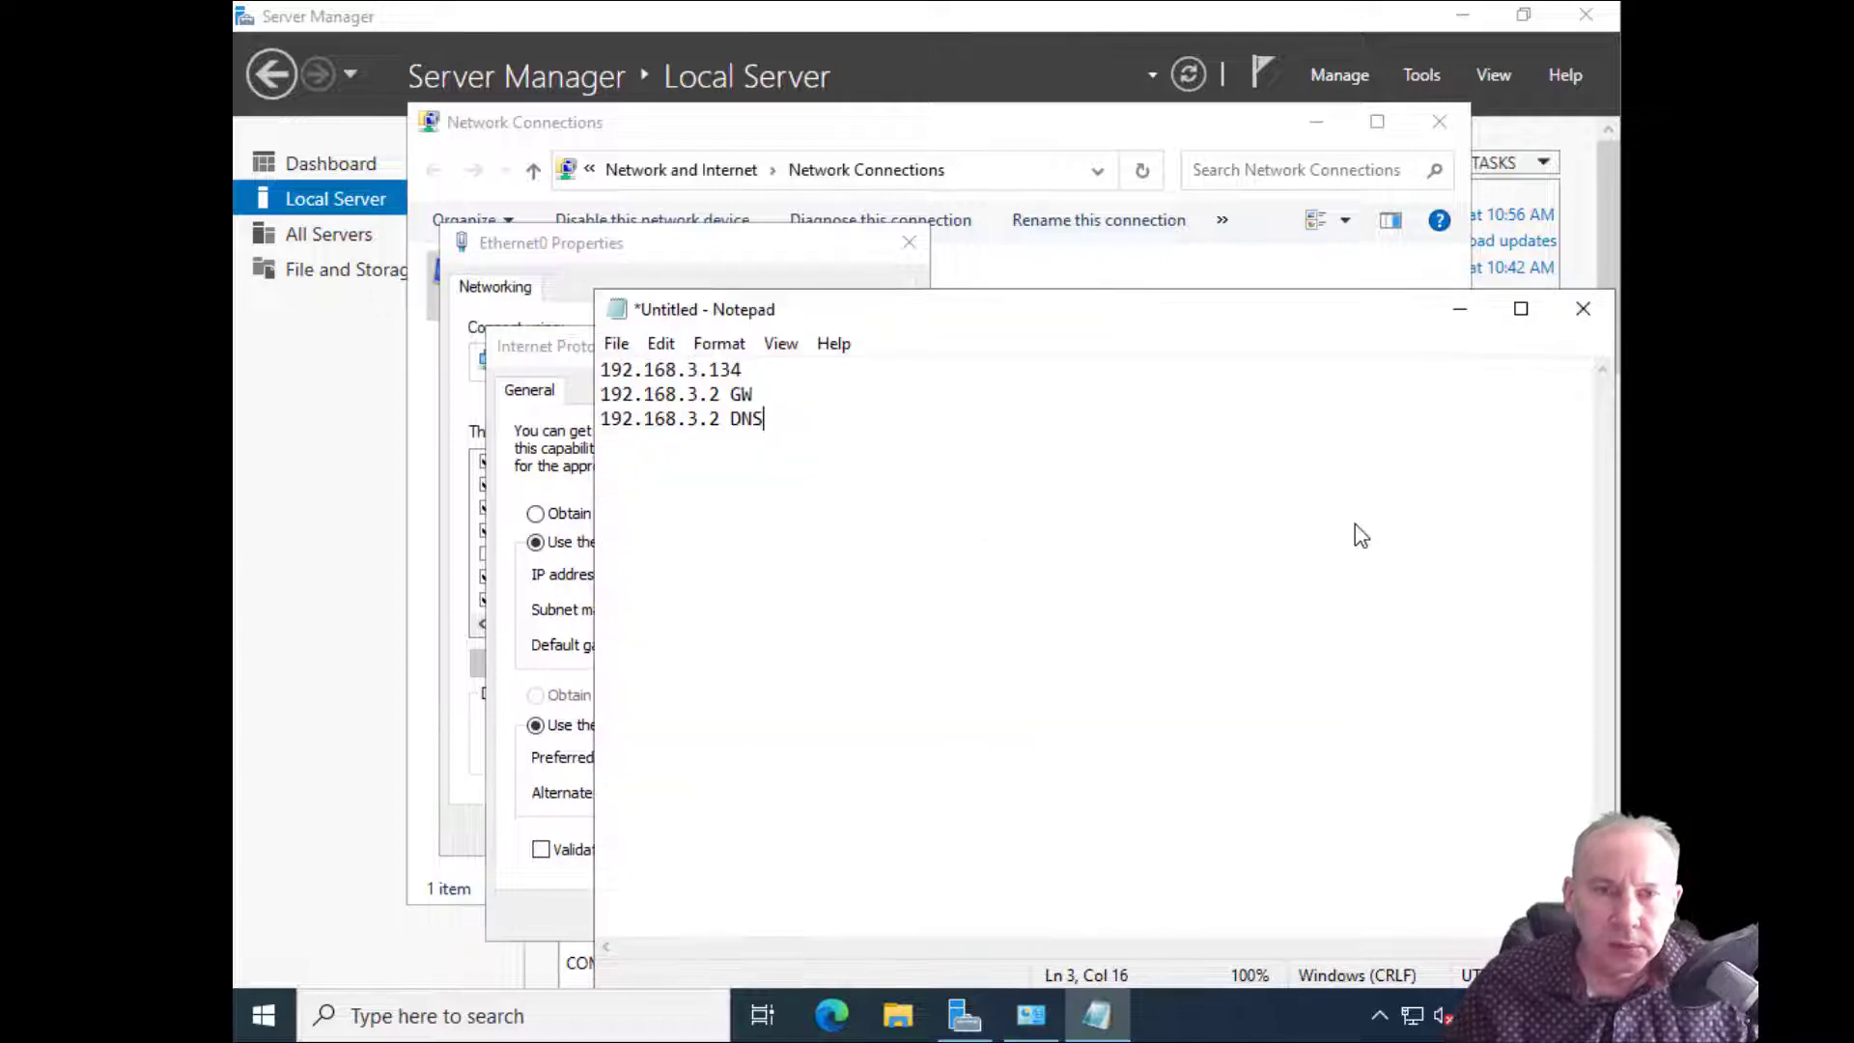
{"action": "key", "text": "alt+Tab"}
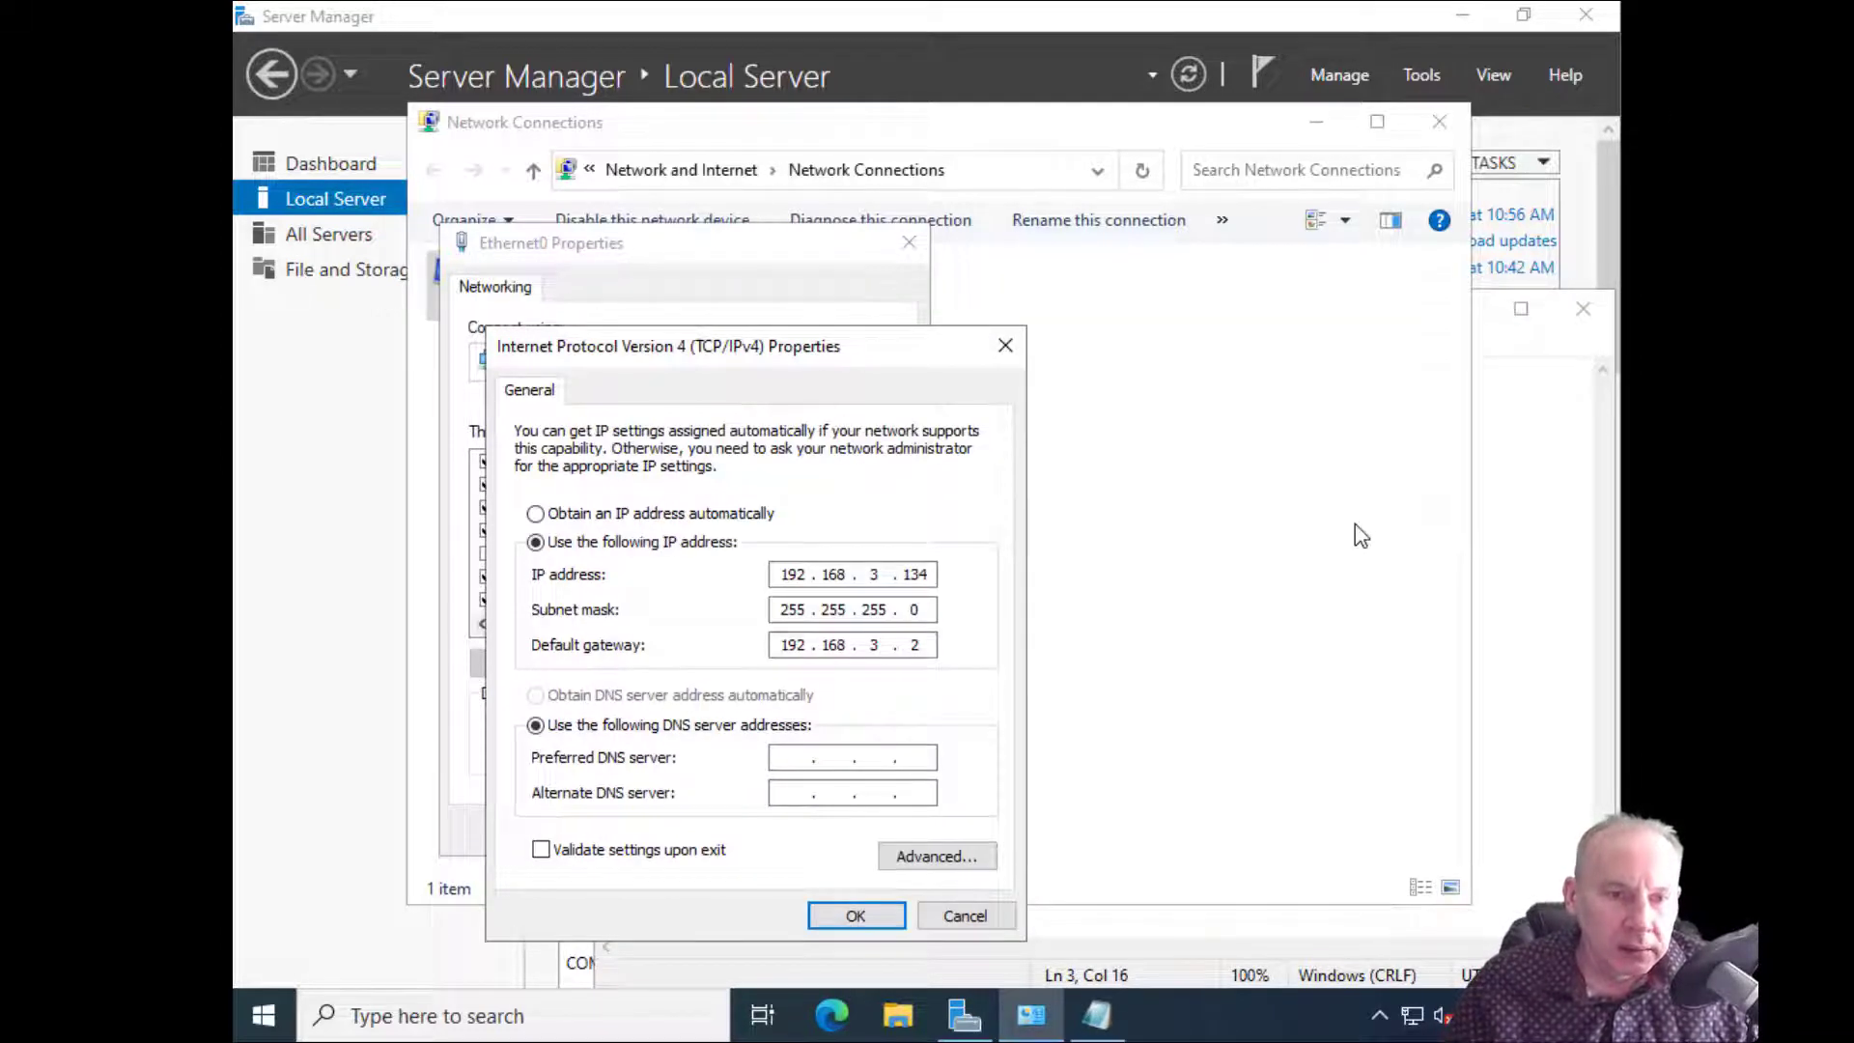
{"action": "type", "text": "192 . "}
{"action": "type", "text": "168 . 3 . 2"}
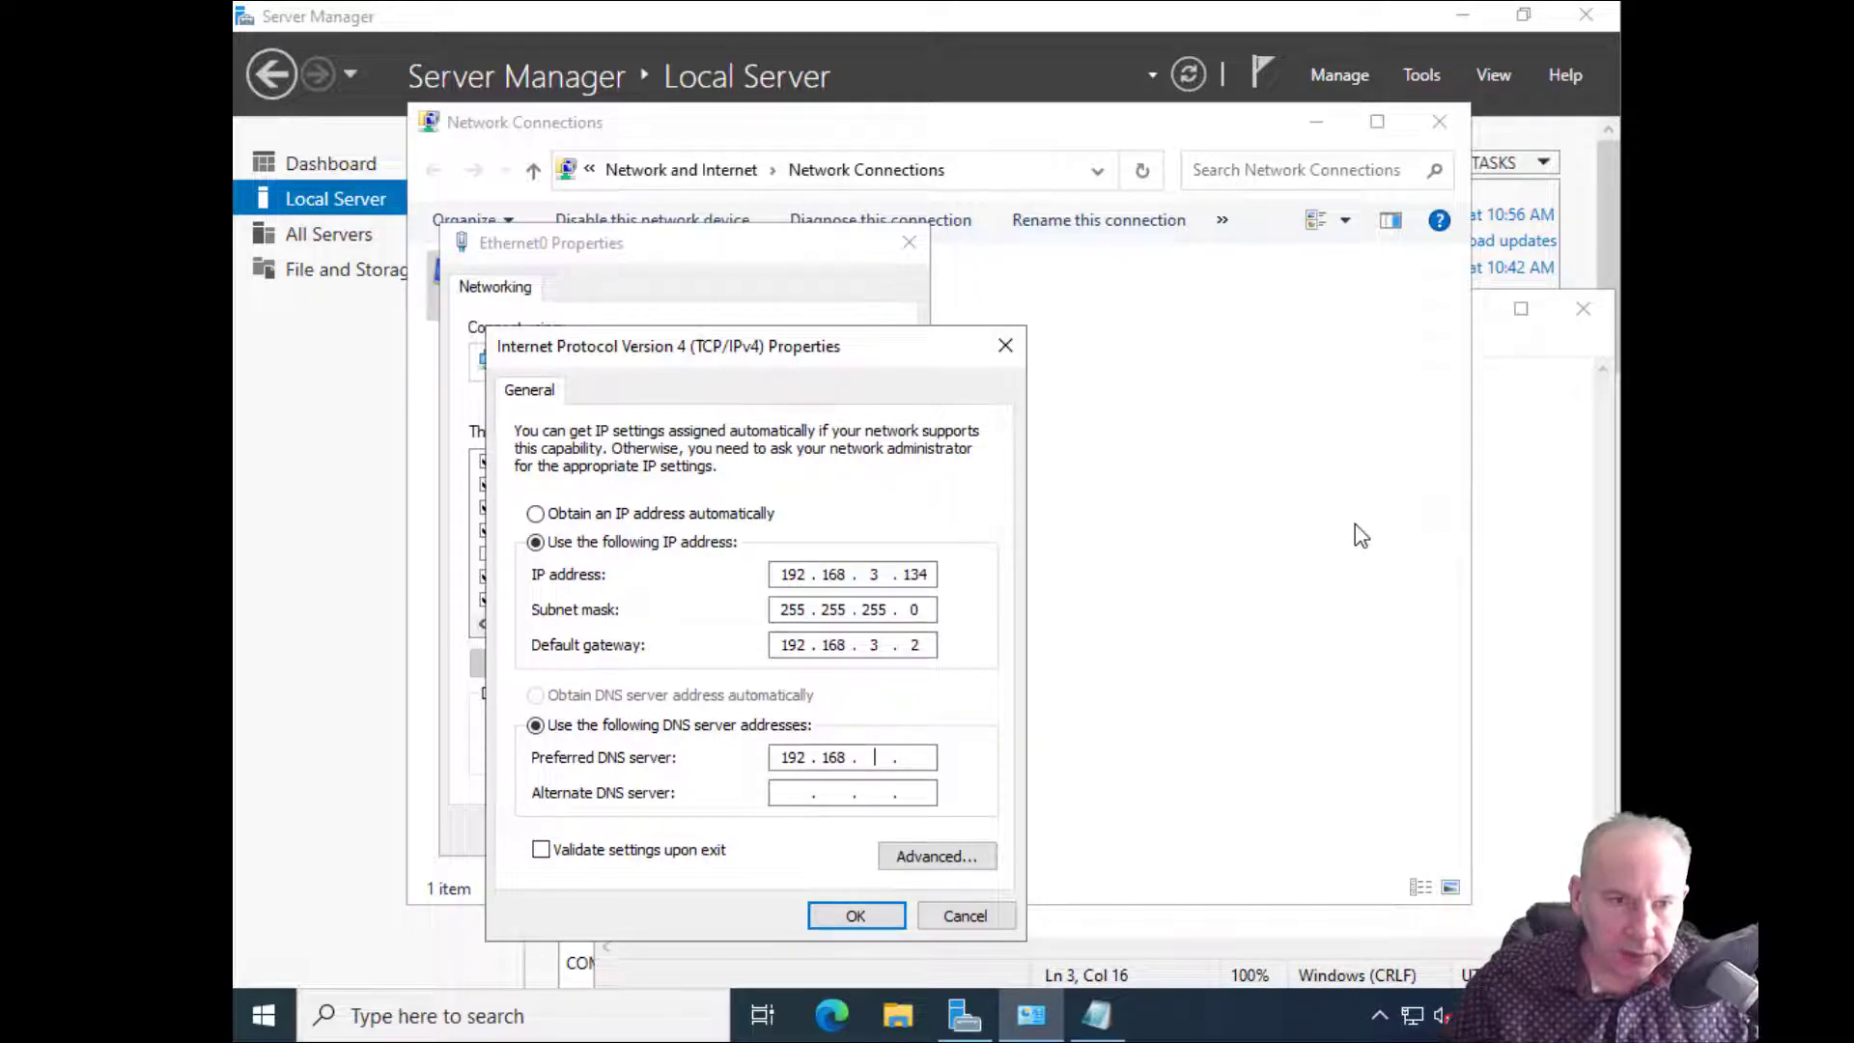
{"action": "key", "text": "Tab"}
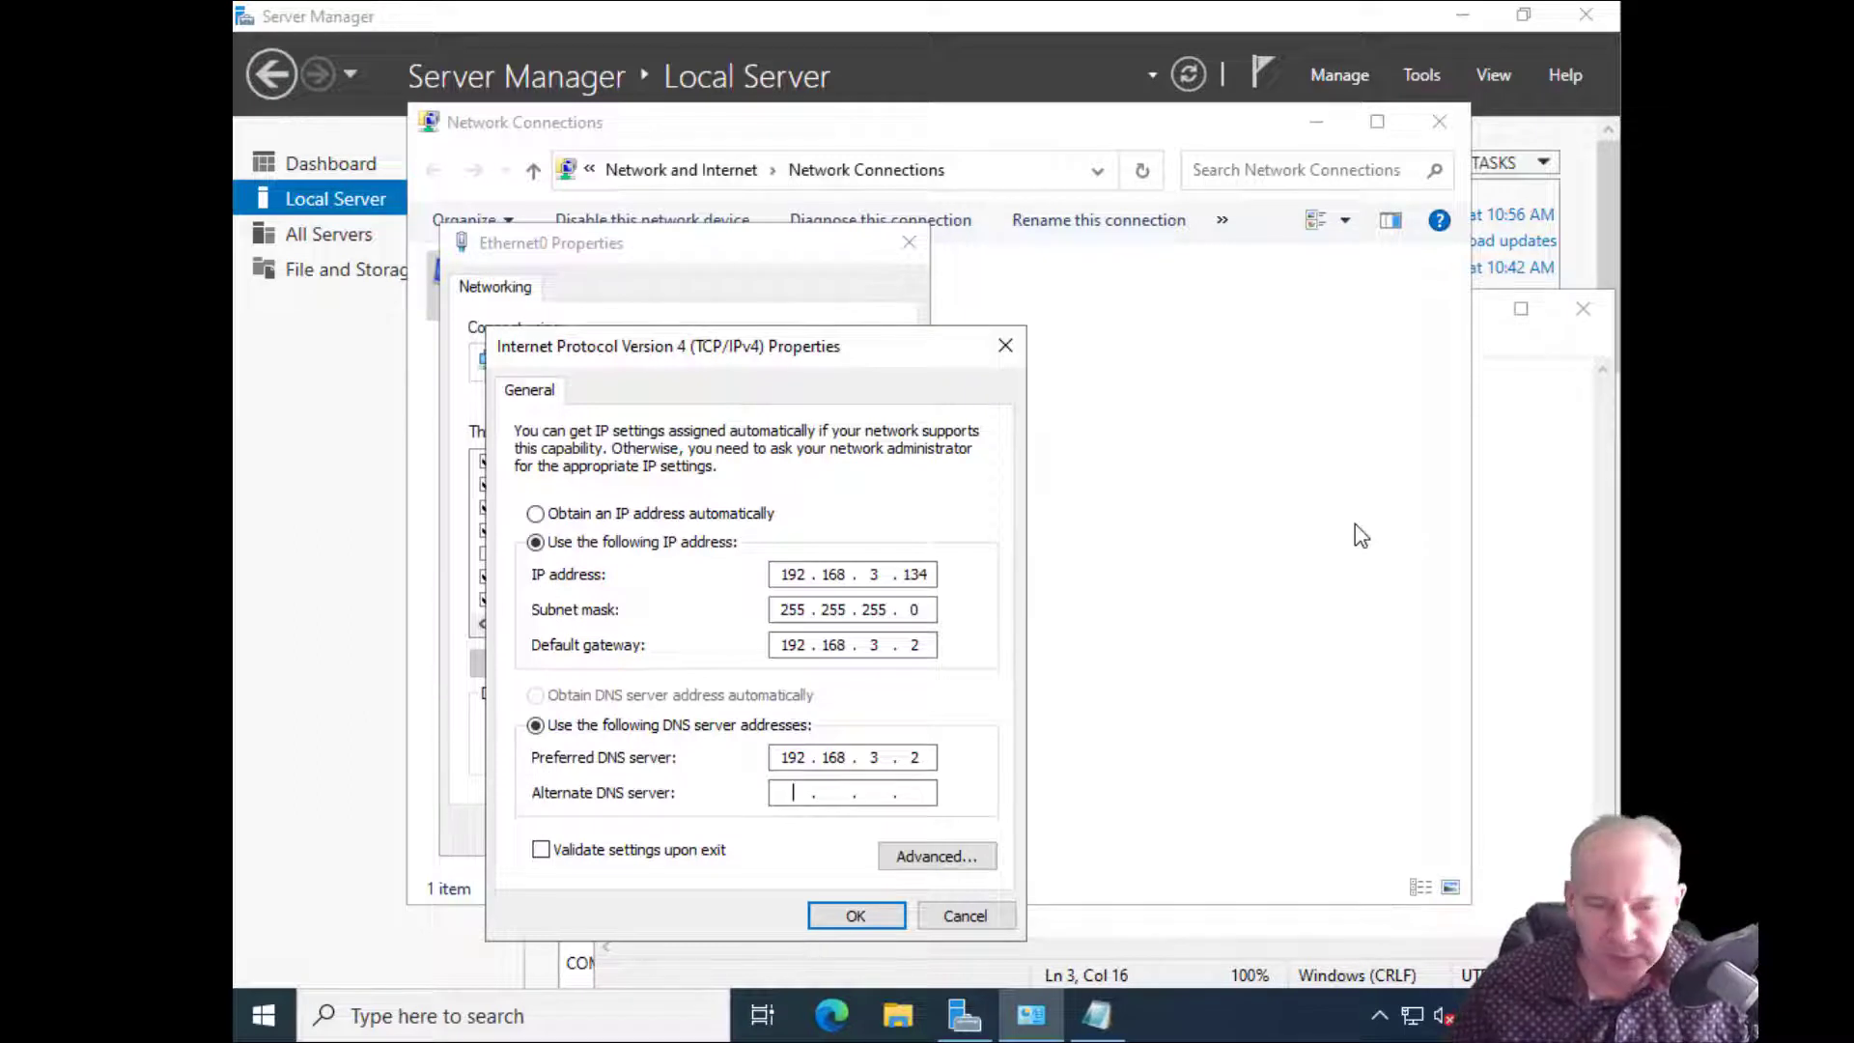
{"action": "type", "text": "8 . 8 . 8 . 8"}
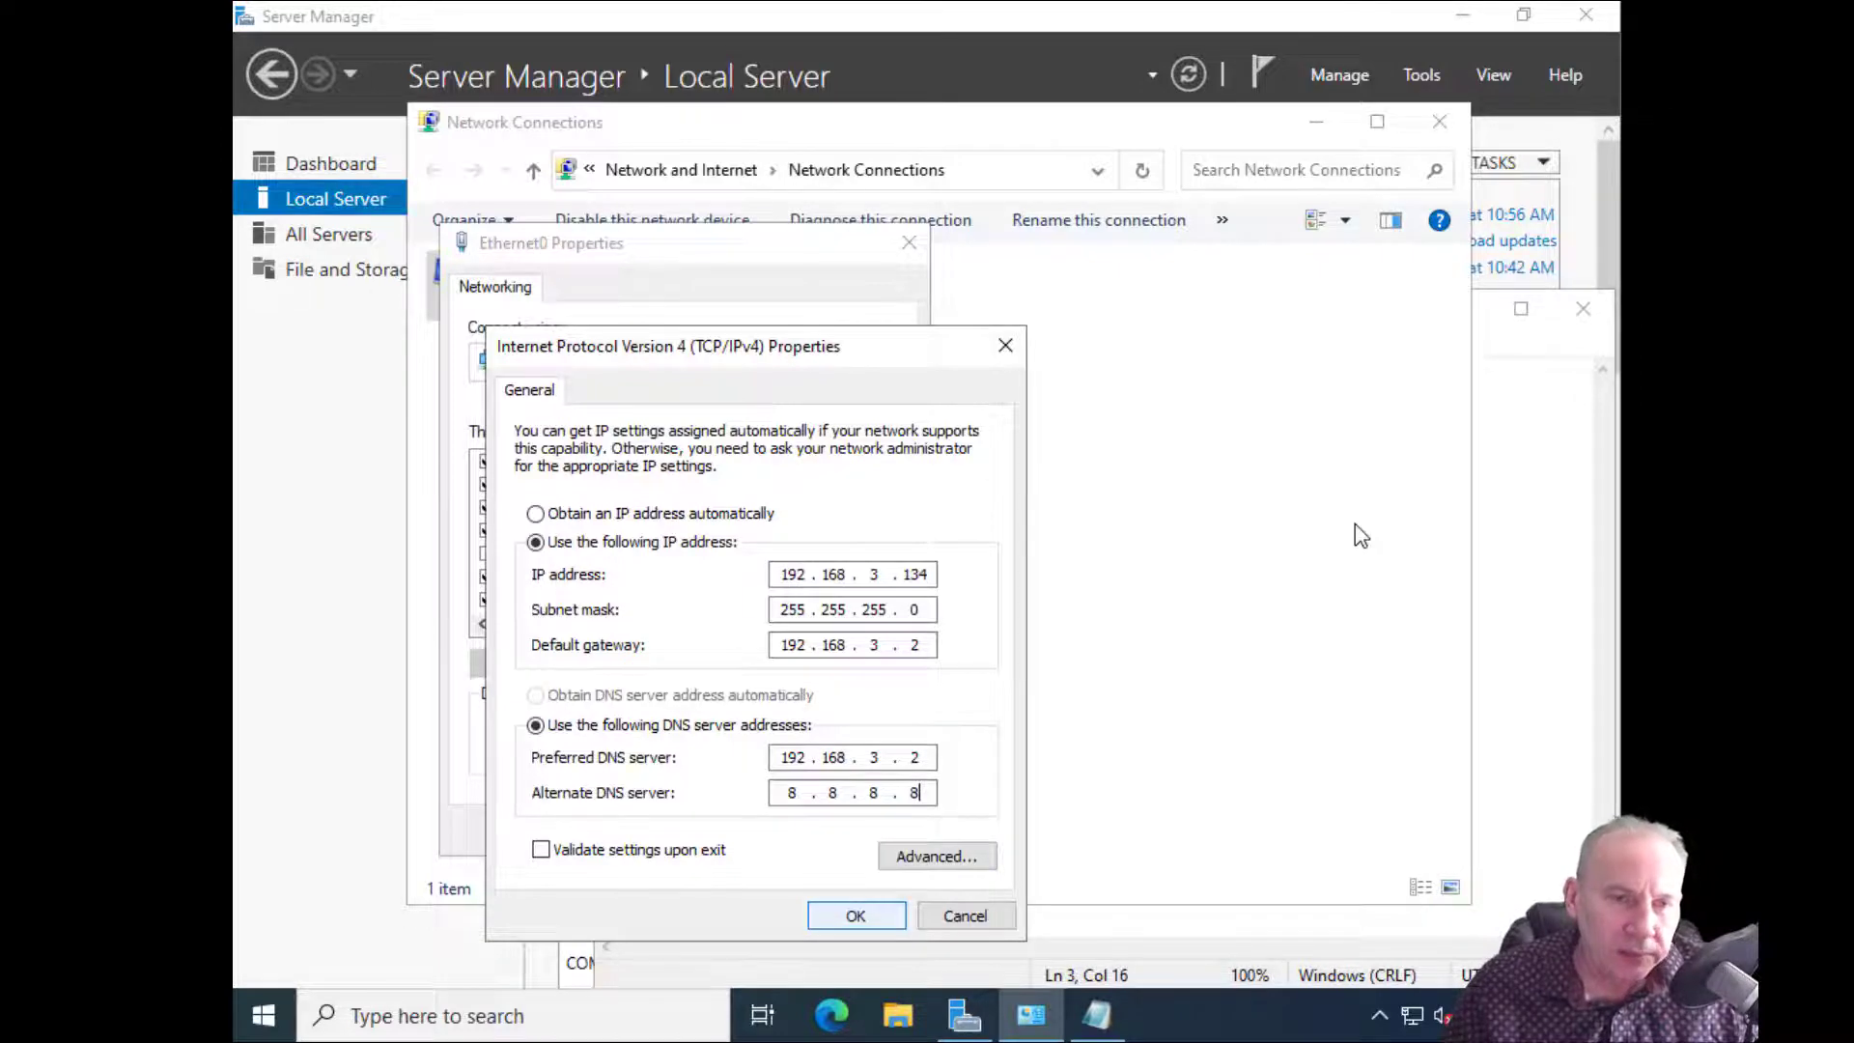
{"action": "key", "text": "Return"}
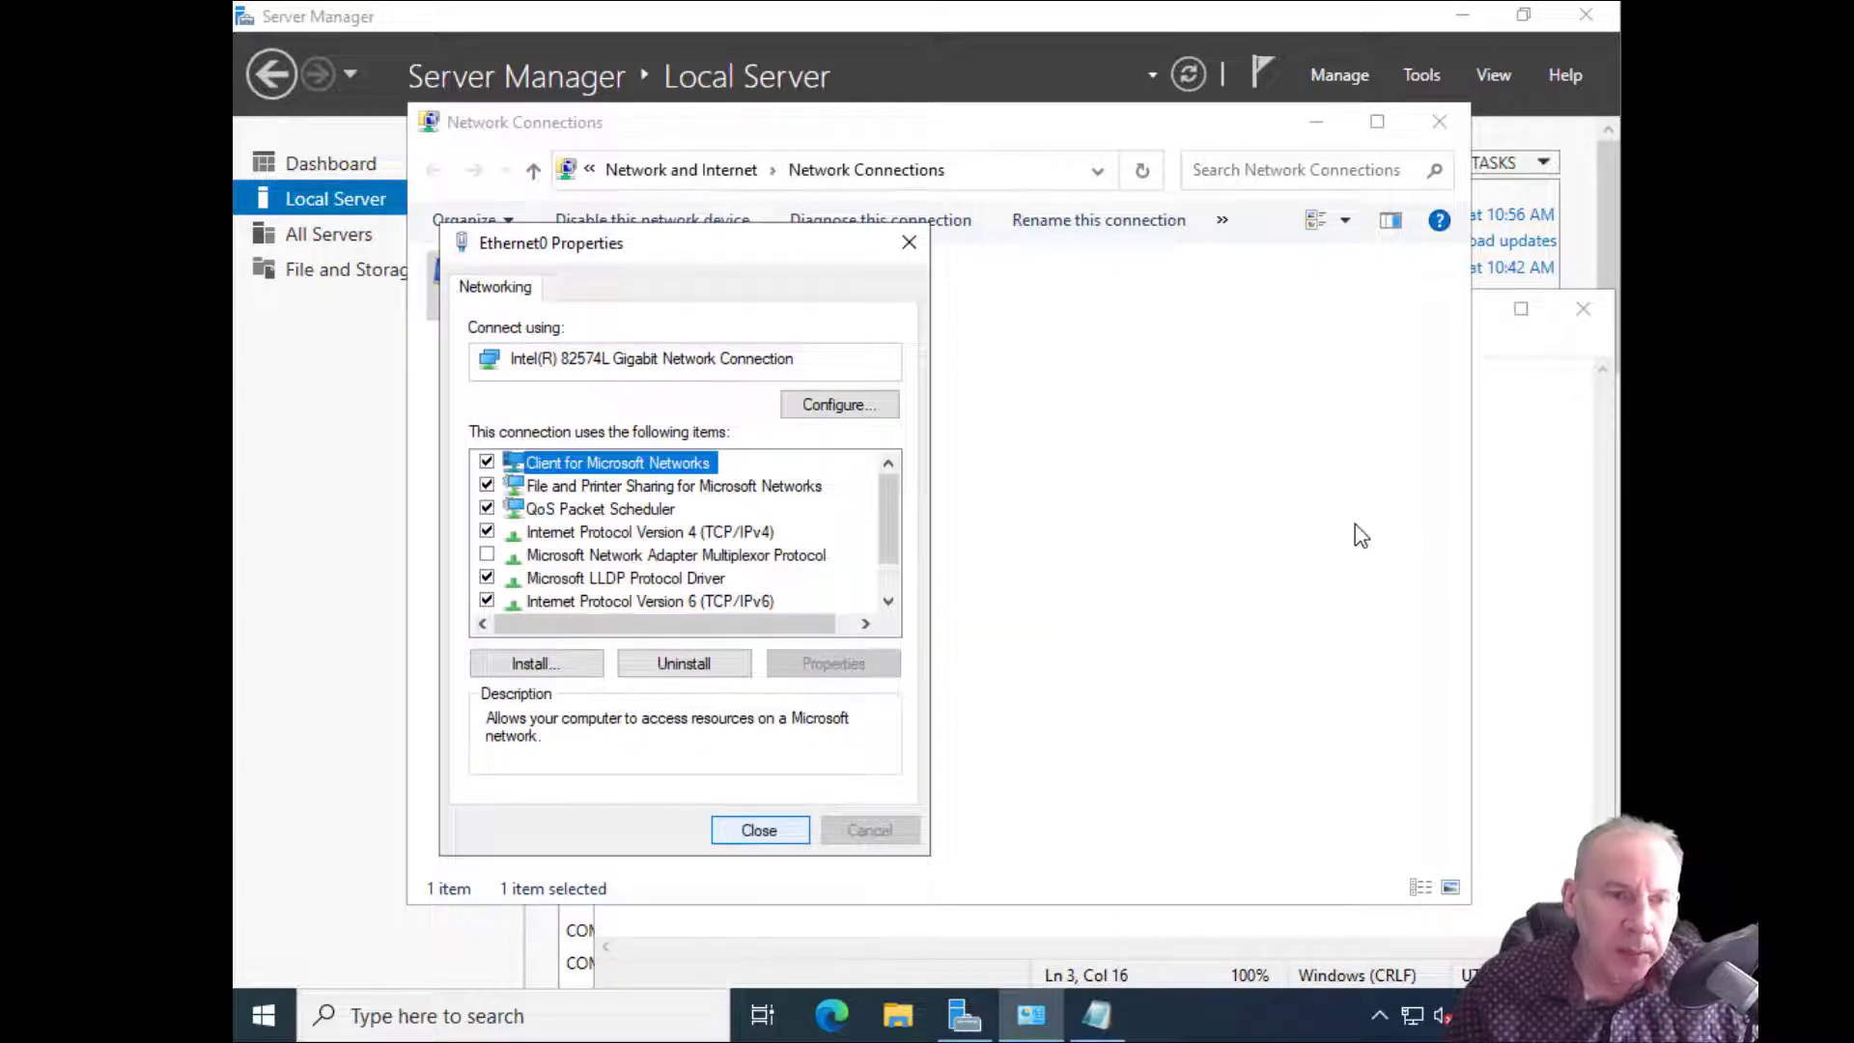
{"action": "key", "text": "Return"}
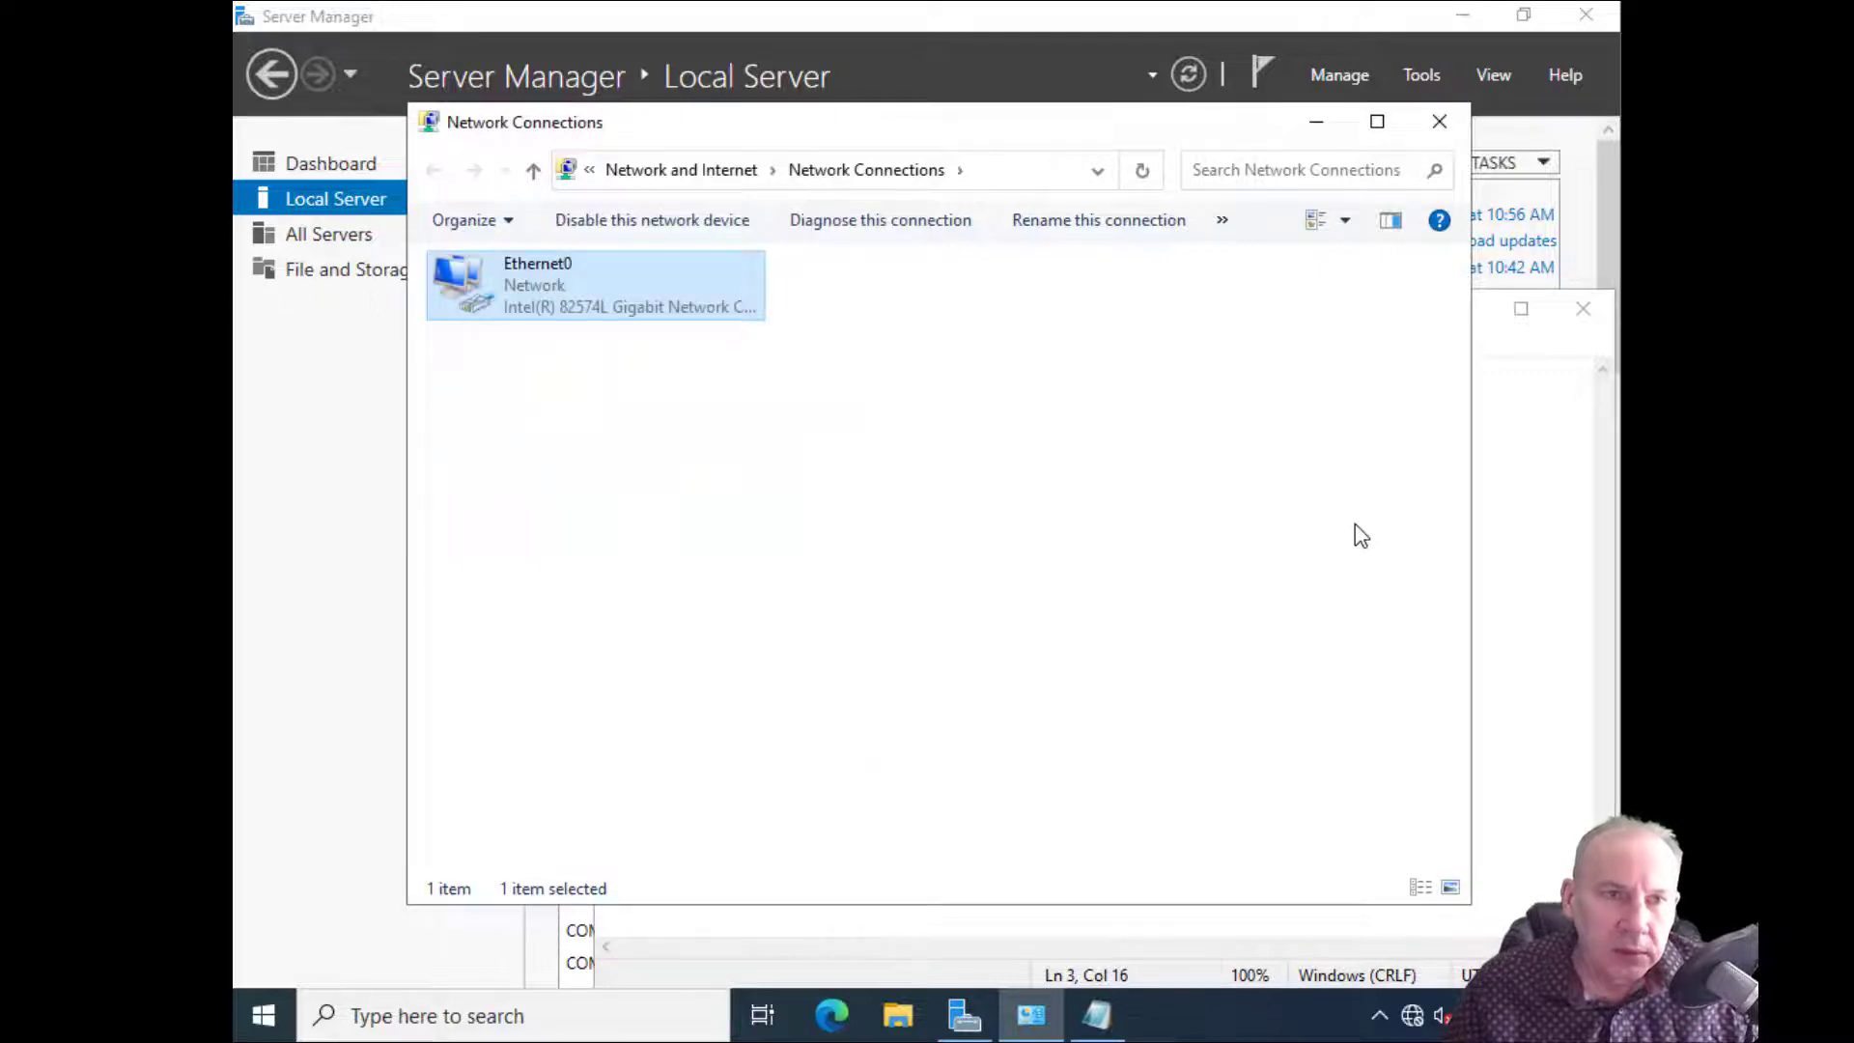
- Close Network Connections, discard the Notepad notes, and refresh Local Server in Server Manager
{"action": "key", "text": "alt+F4"}
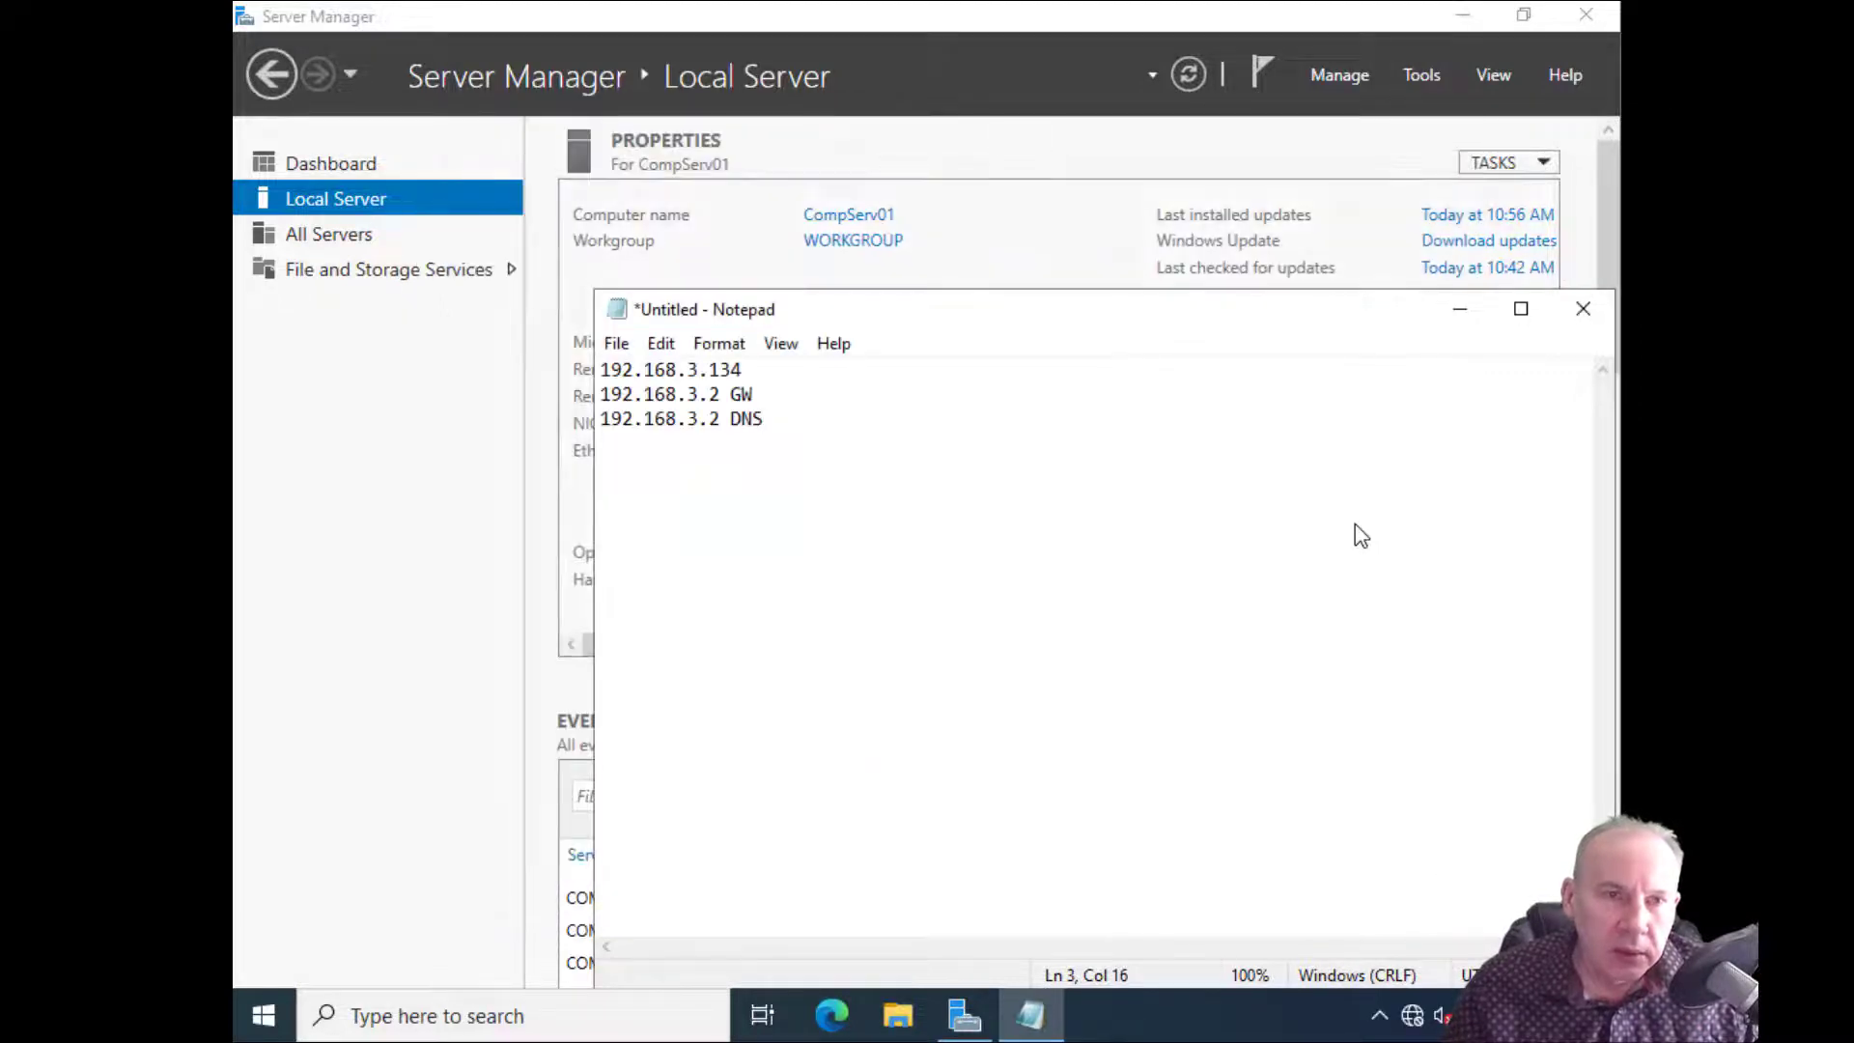
{"action": "key", "text": "alt+F4"}
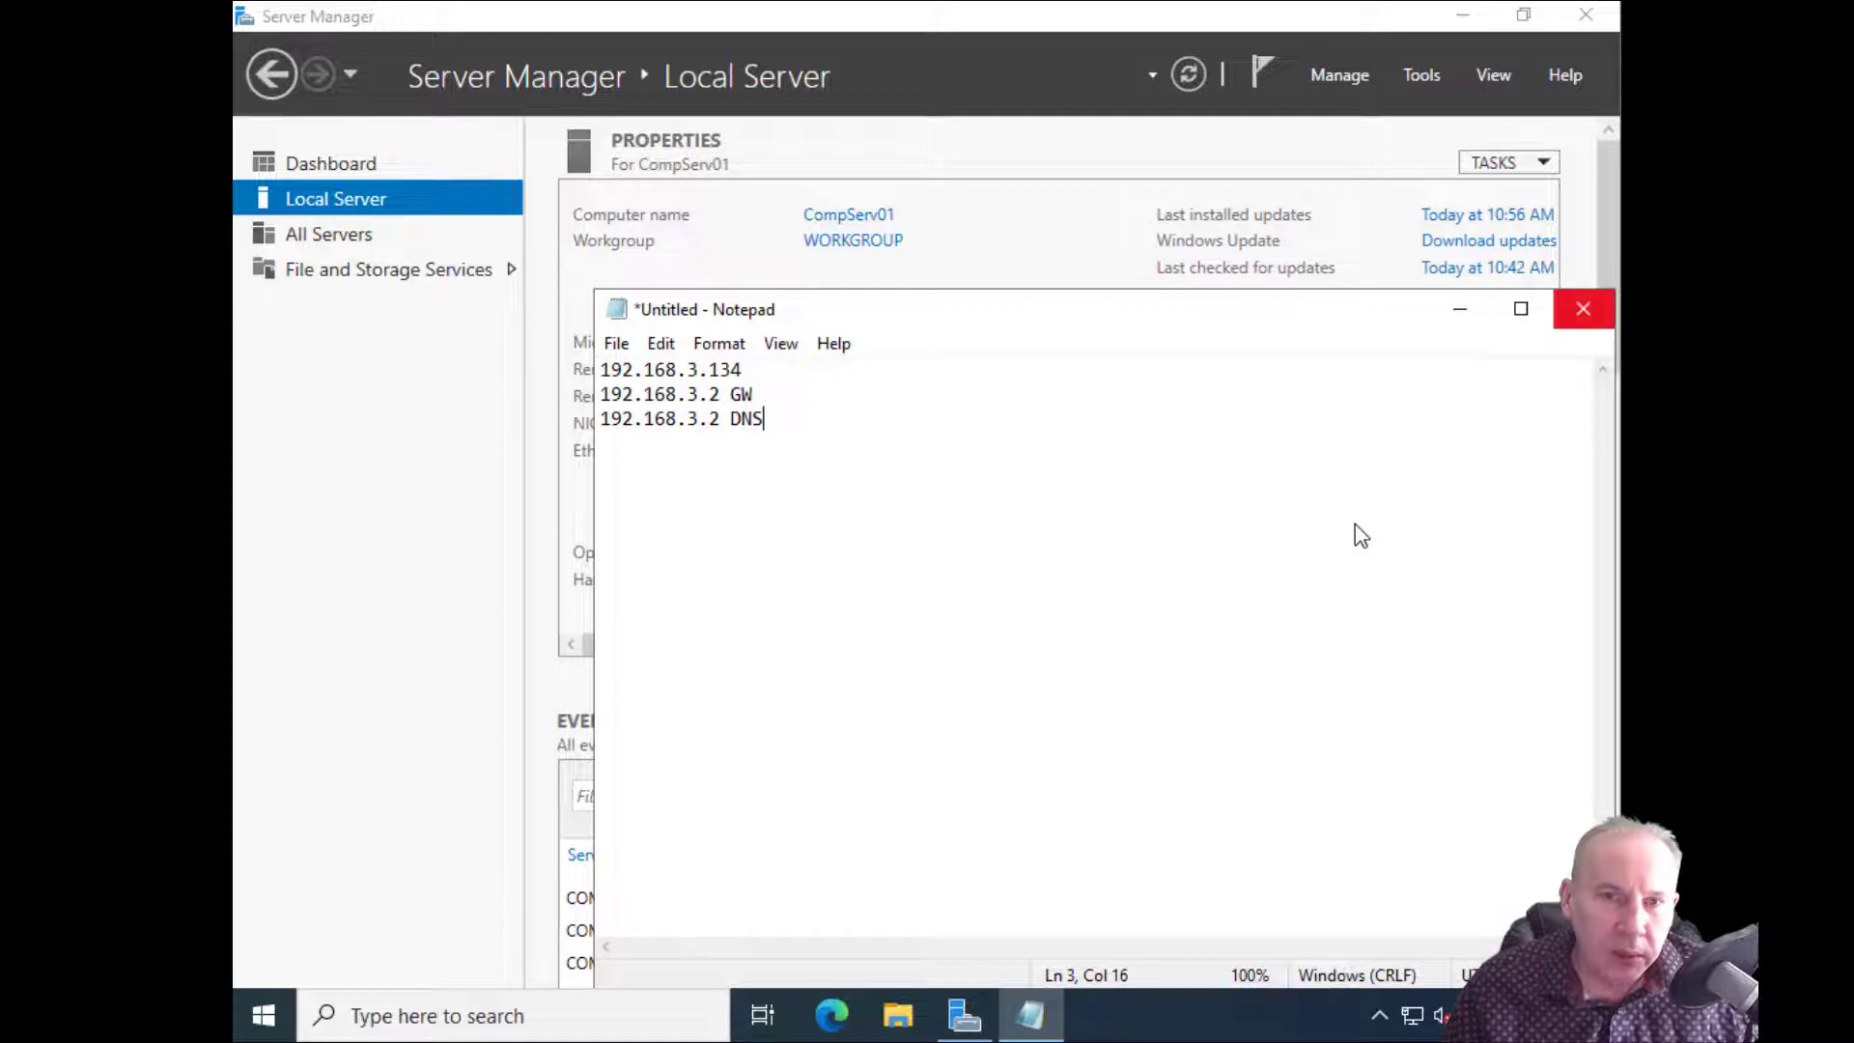
{"action": "key", "text": "Tab"}
{"action": "key", "text": "Return"}
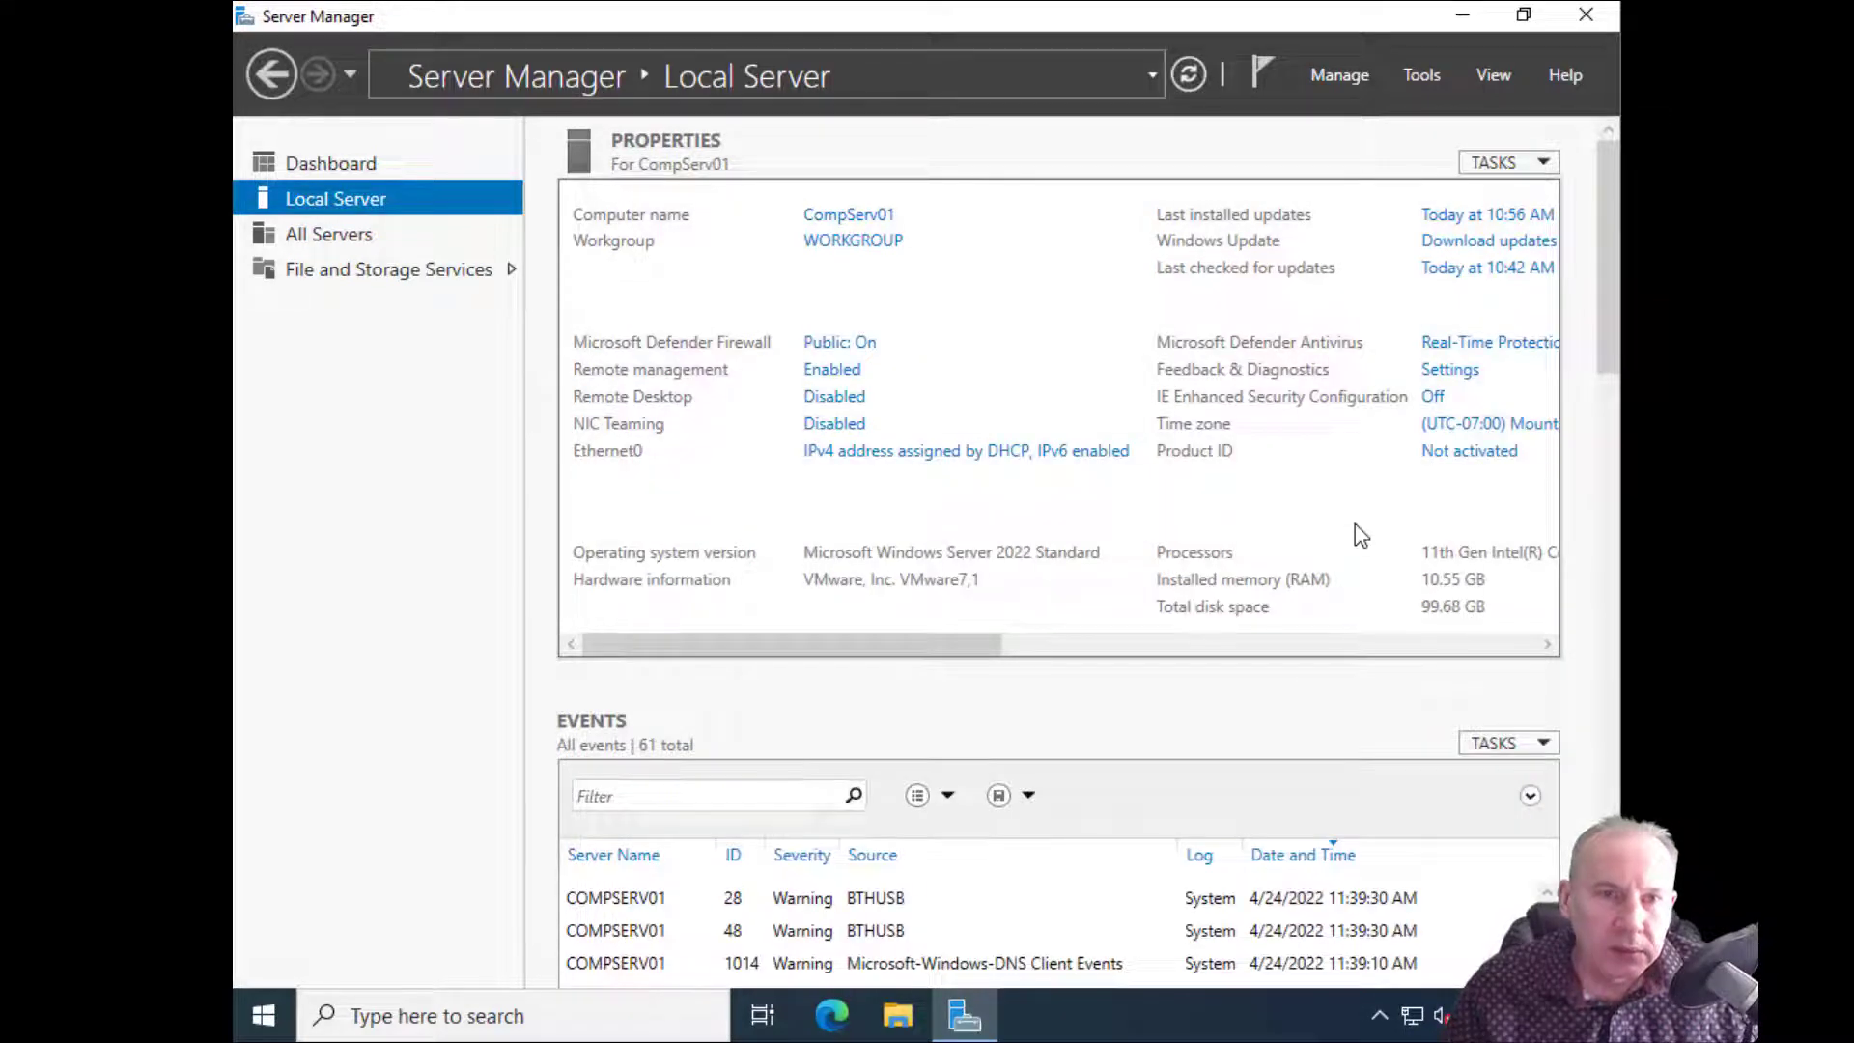
{"action": "left_click", "coordinate": [1189, 75]}
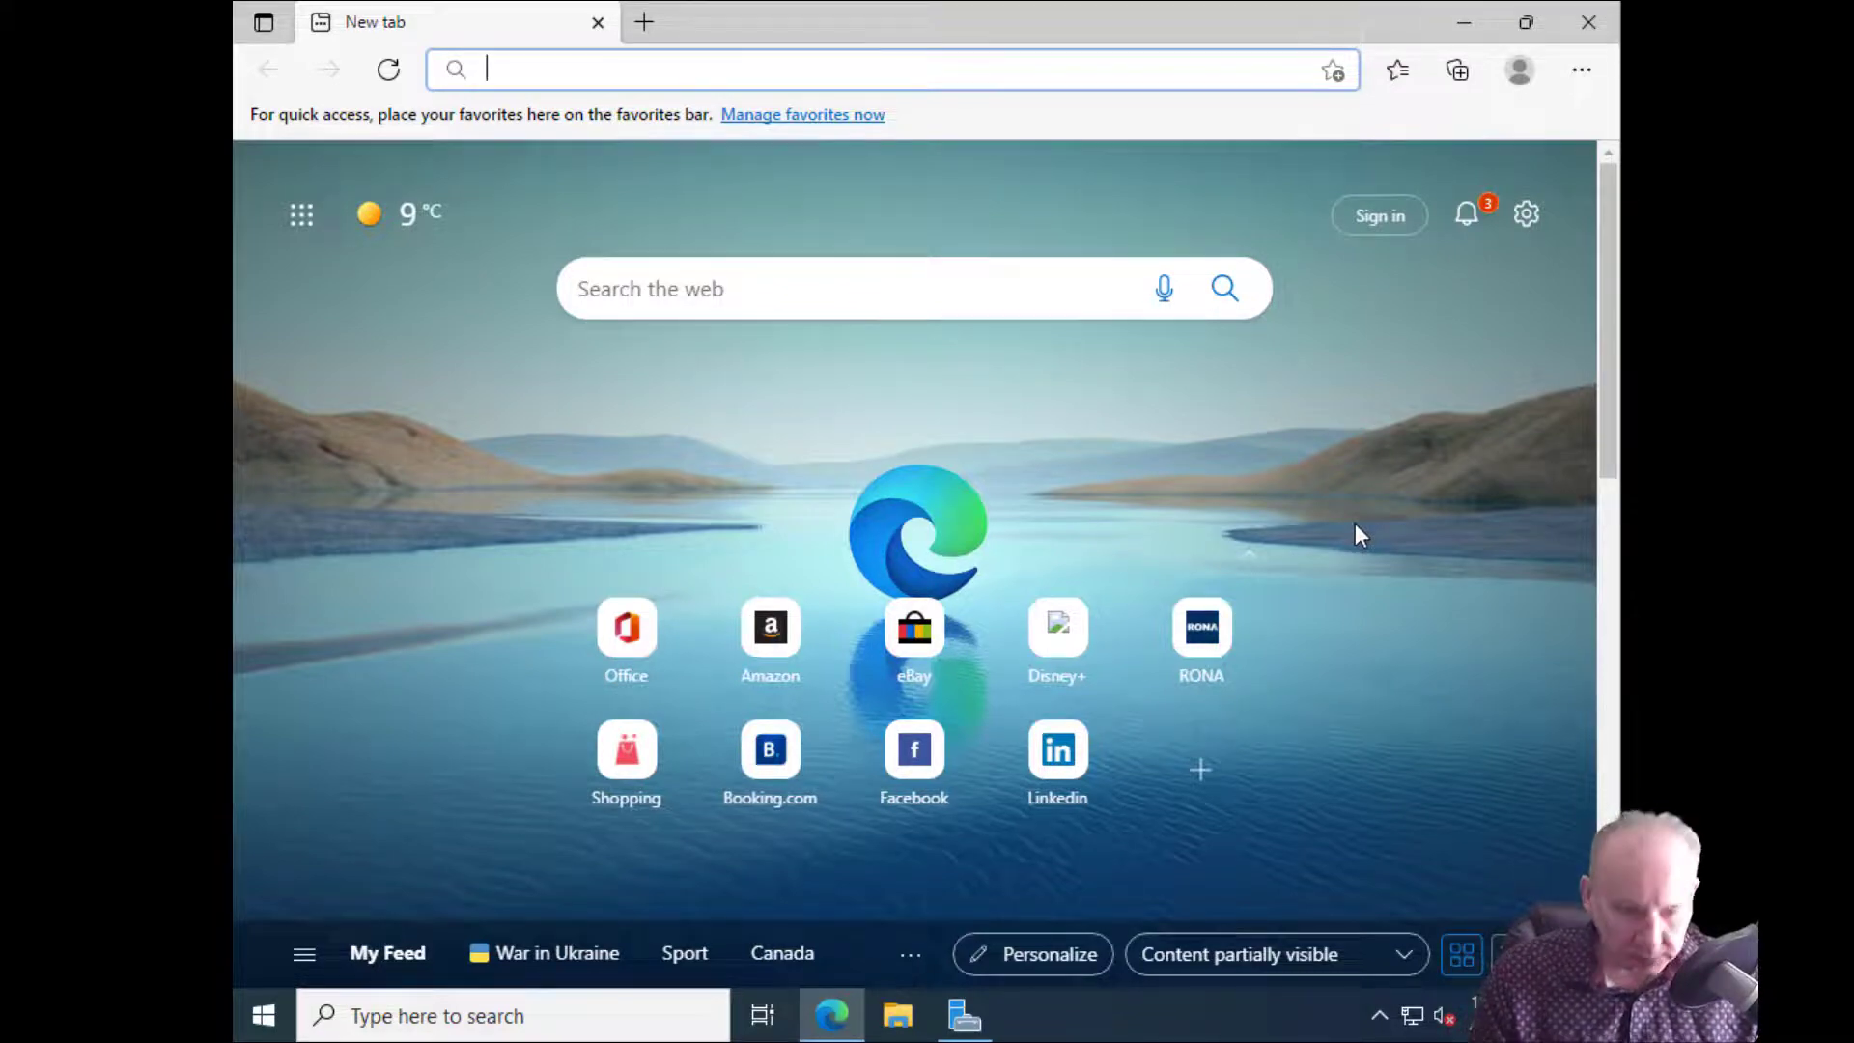
{"action": "type", "text": "speed test"}
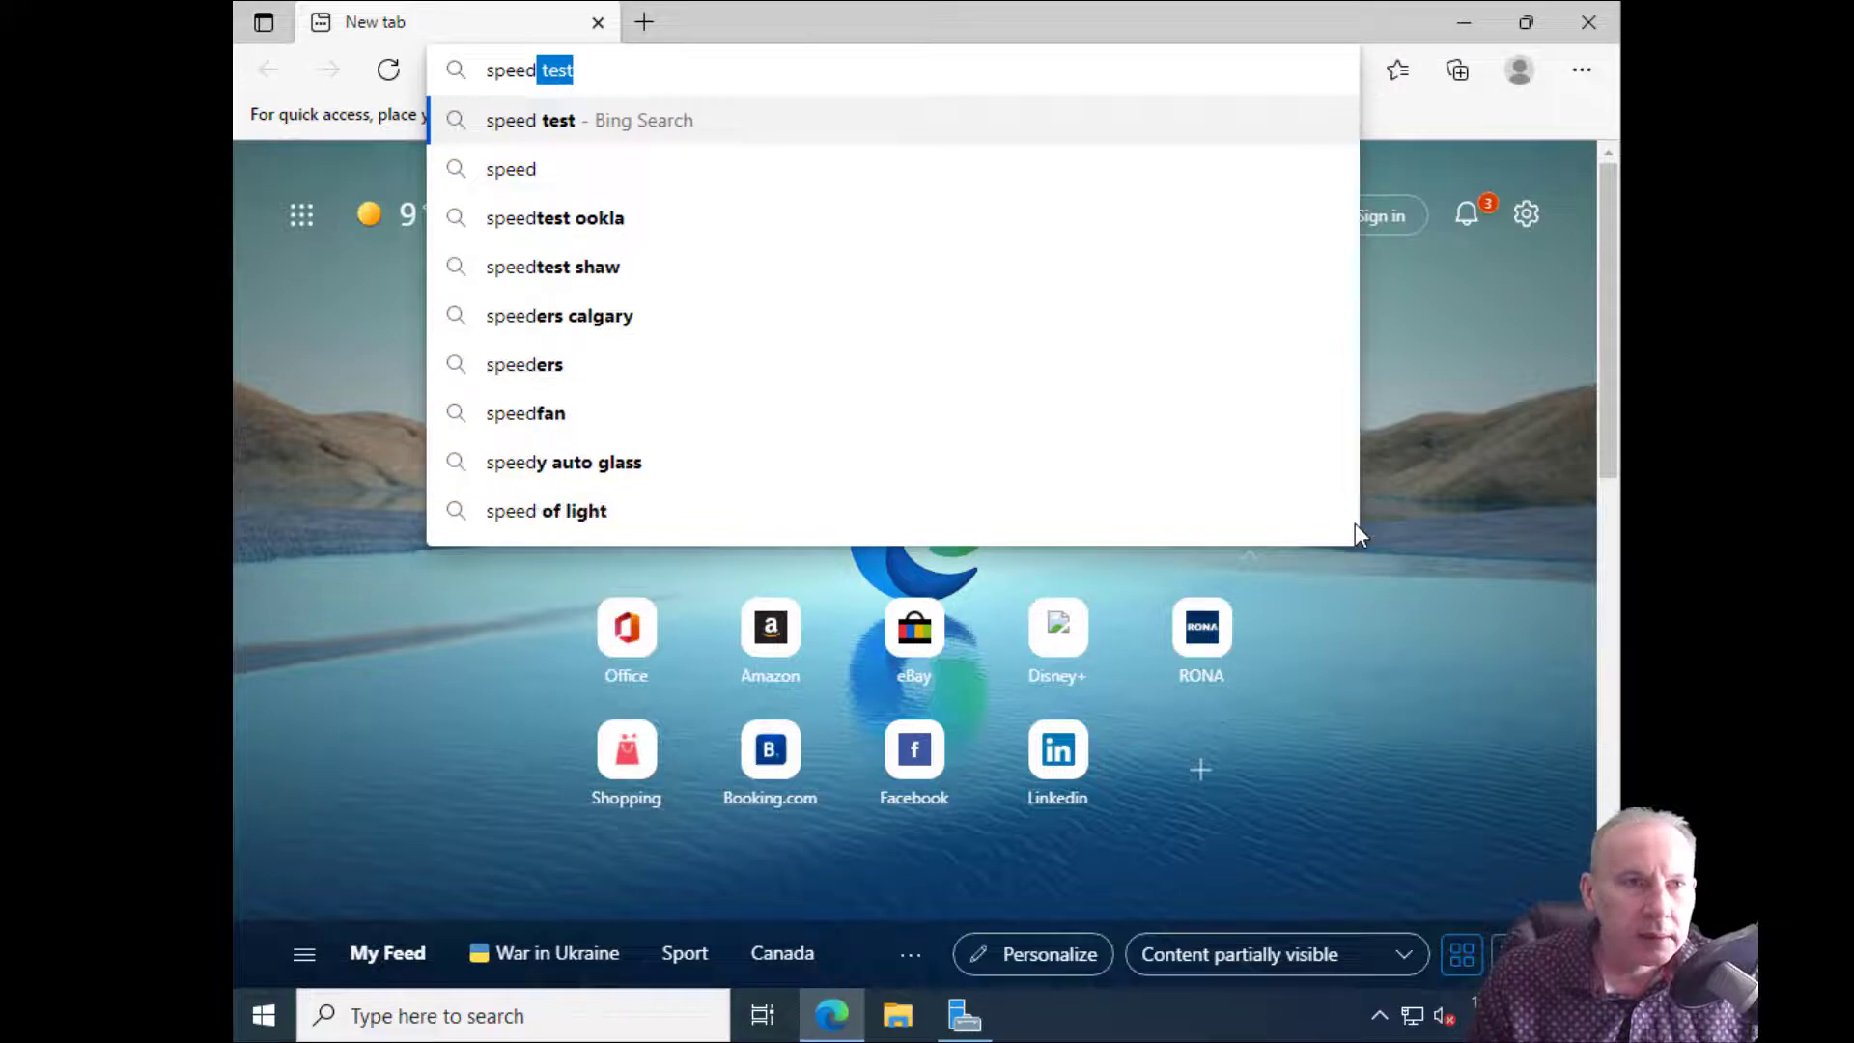
{"action": "key", "text": "Return"}
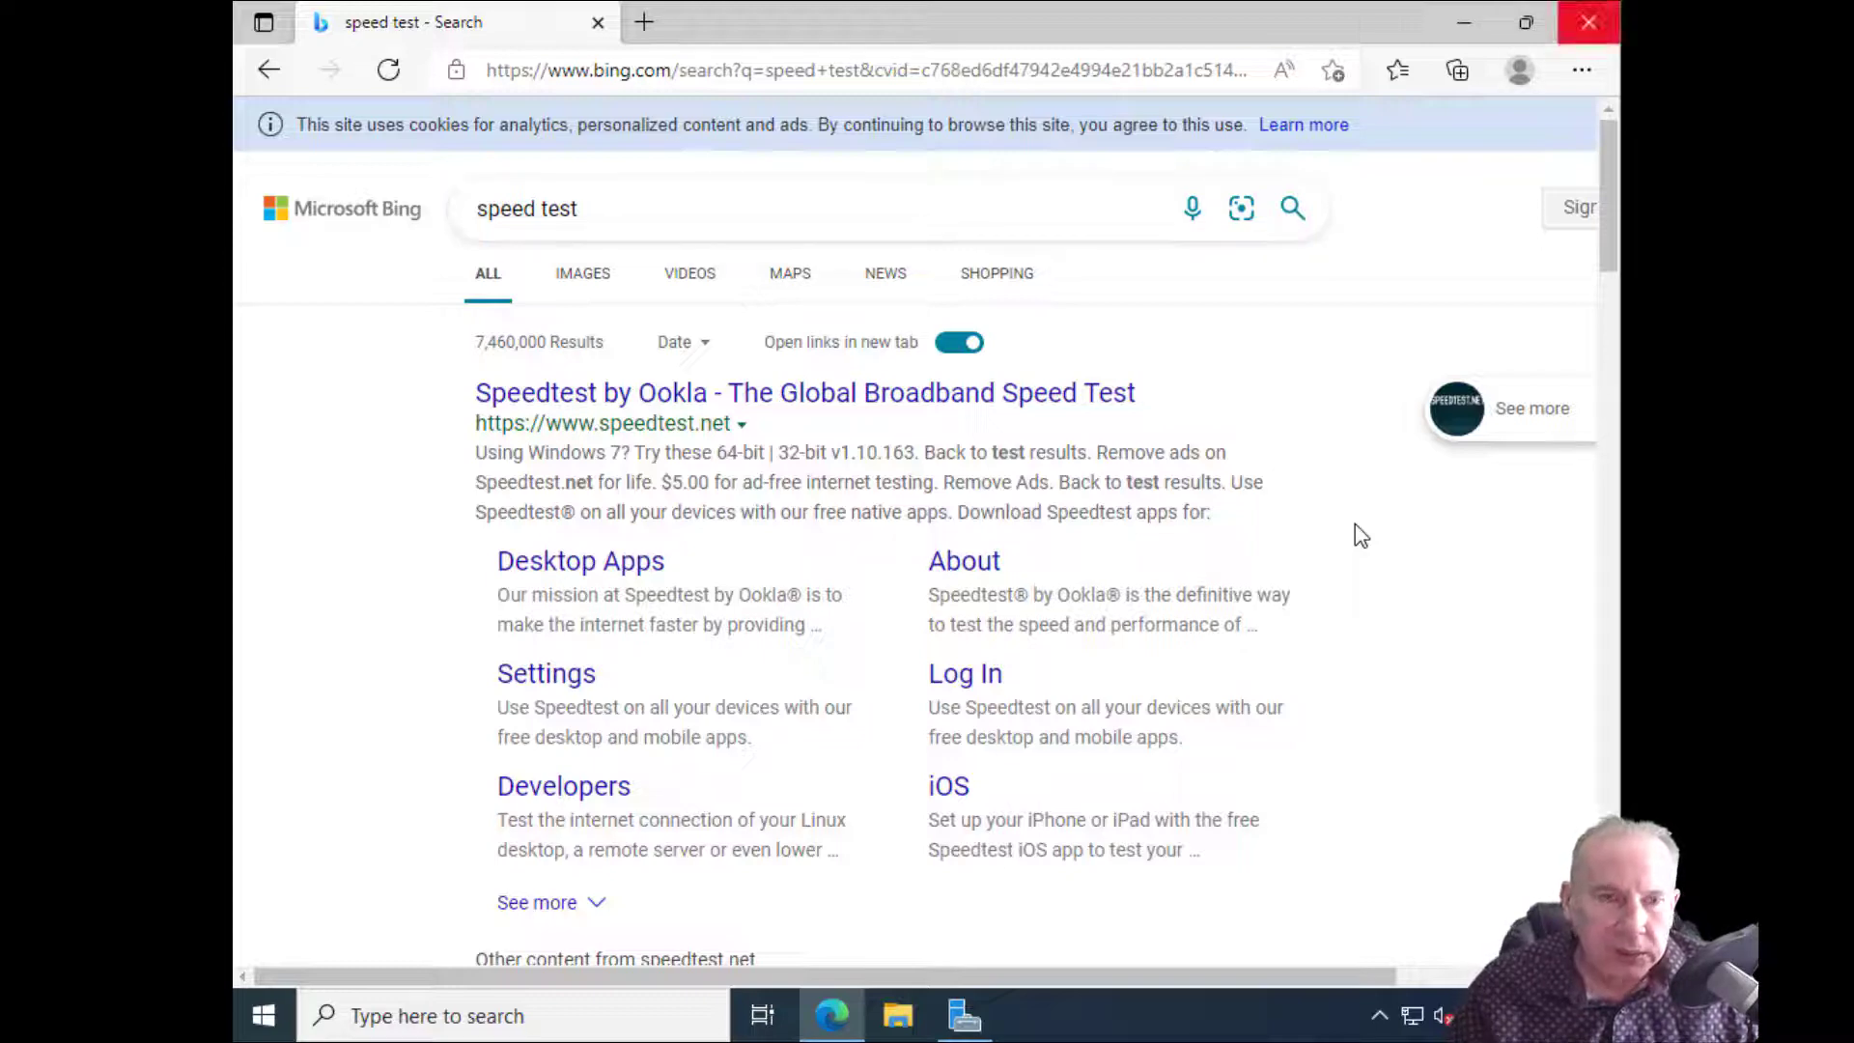
{"action": "left_click", "coordinate": [1589, 22]}
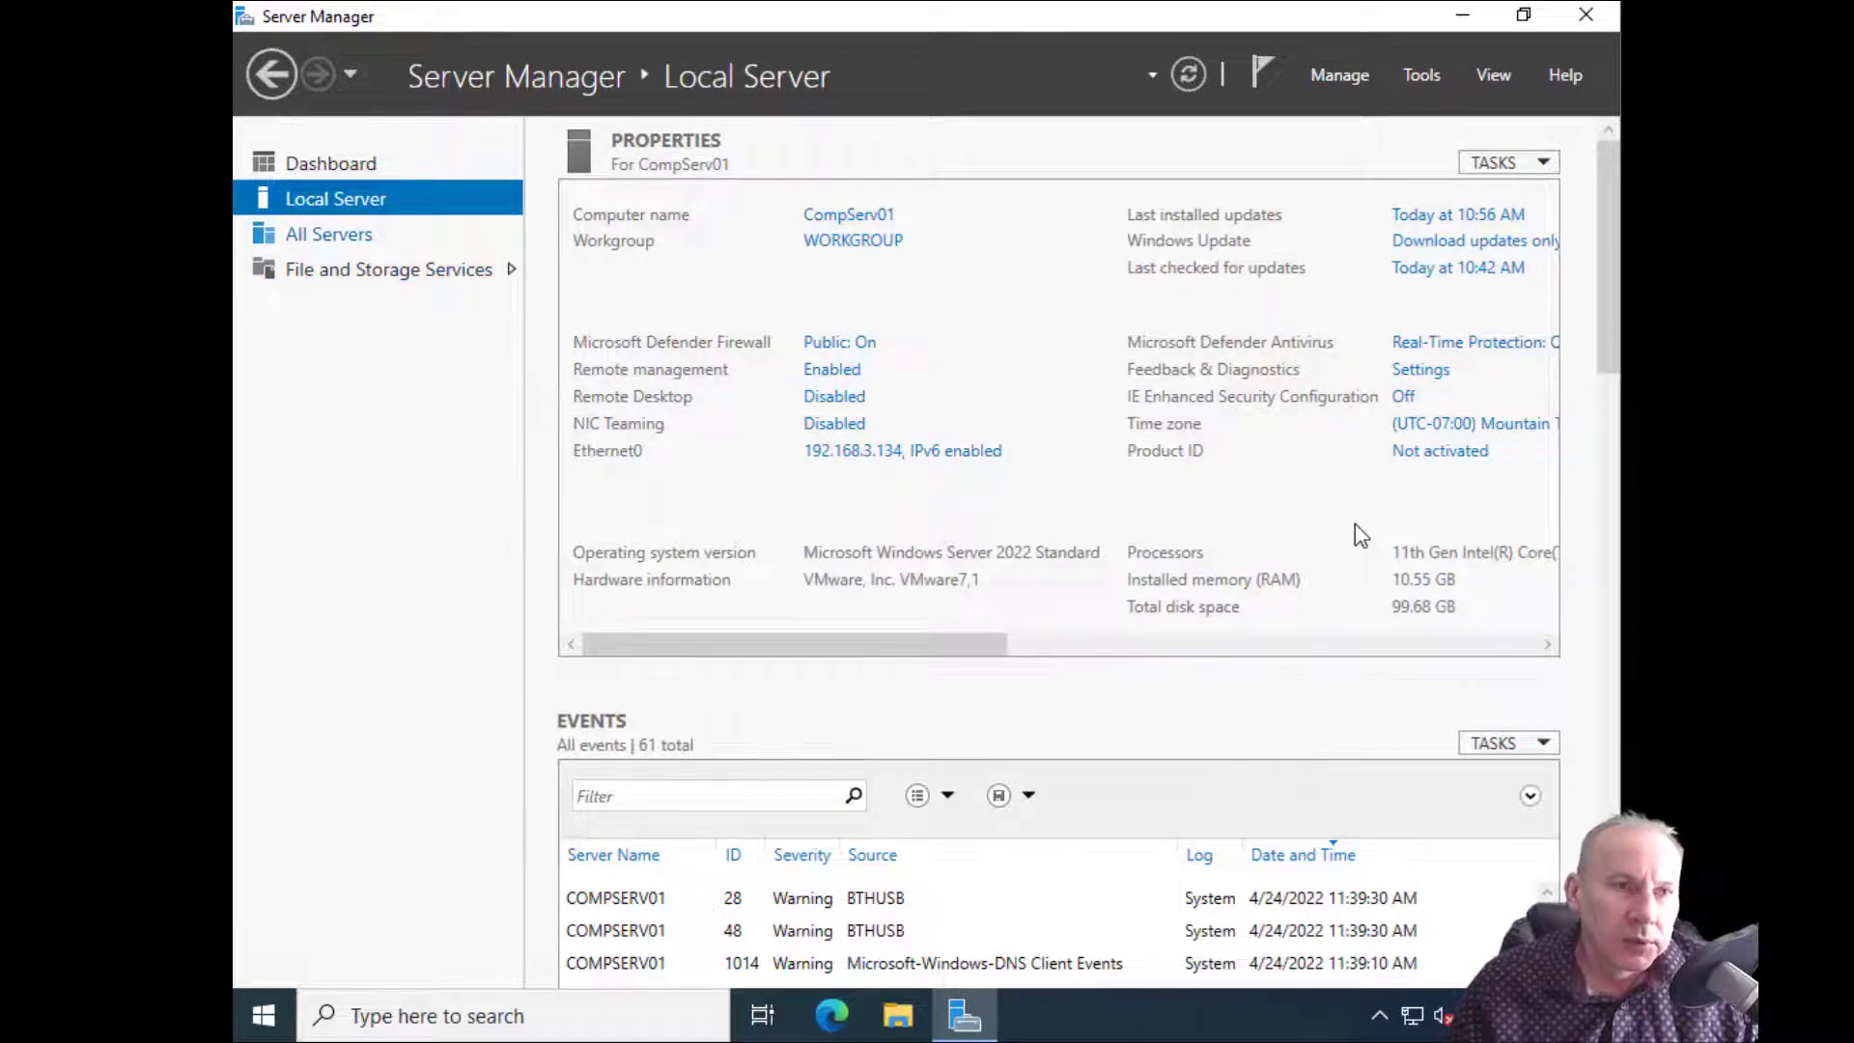
- Start Add Roles and Features, skip the intro by default, and keep role-based install on CompServ01
{"action": "left_click", "coordinate": [332, 164]}
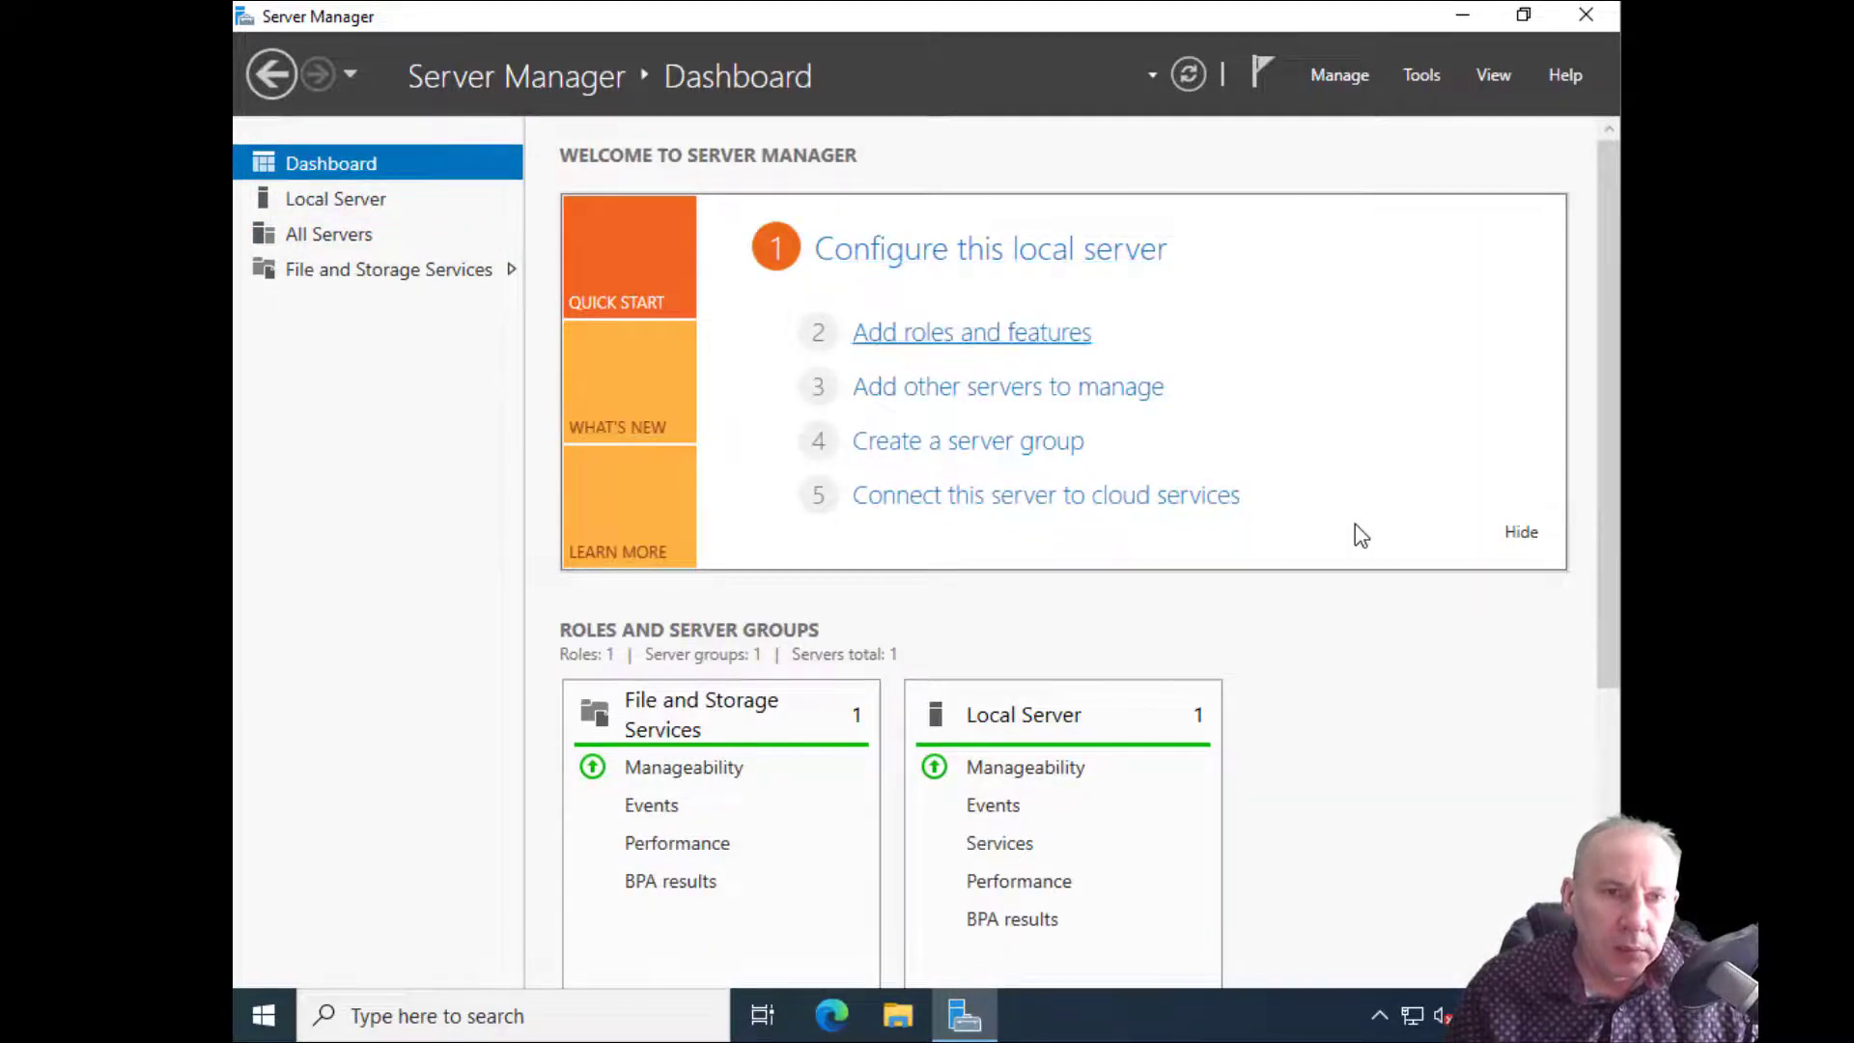
{"action": "left_click", "coordinate": [971, 332]}
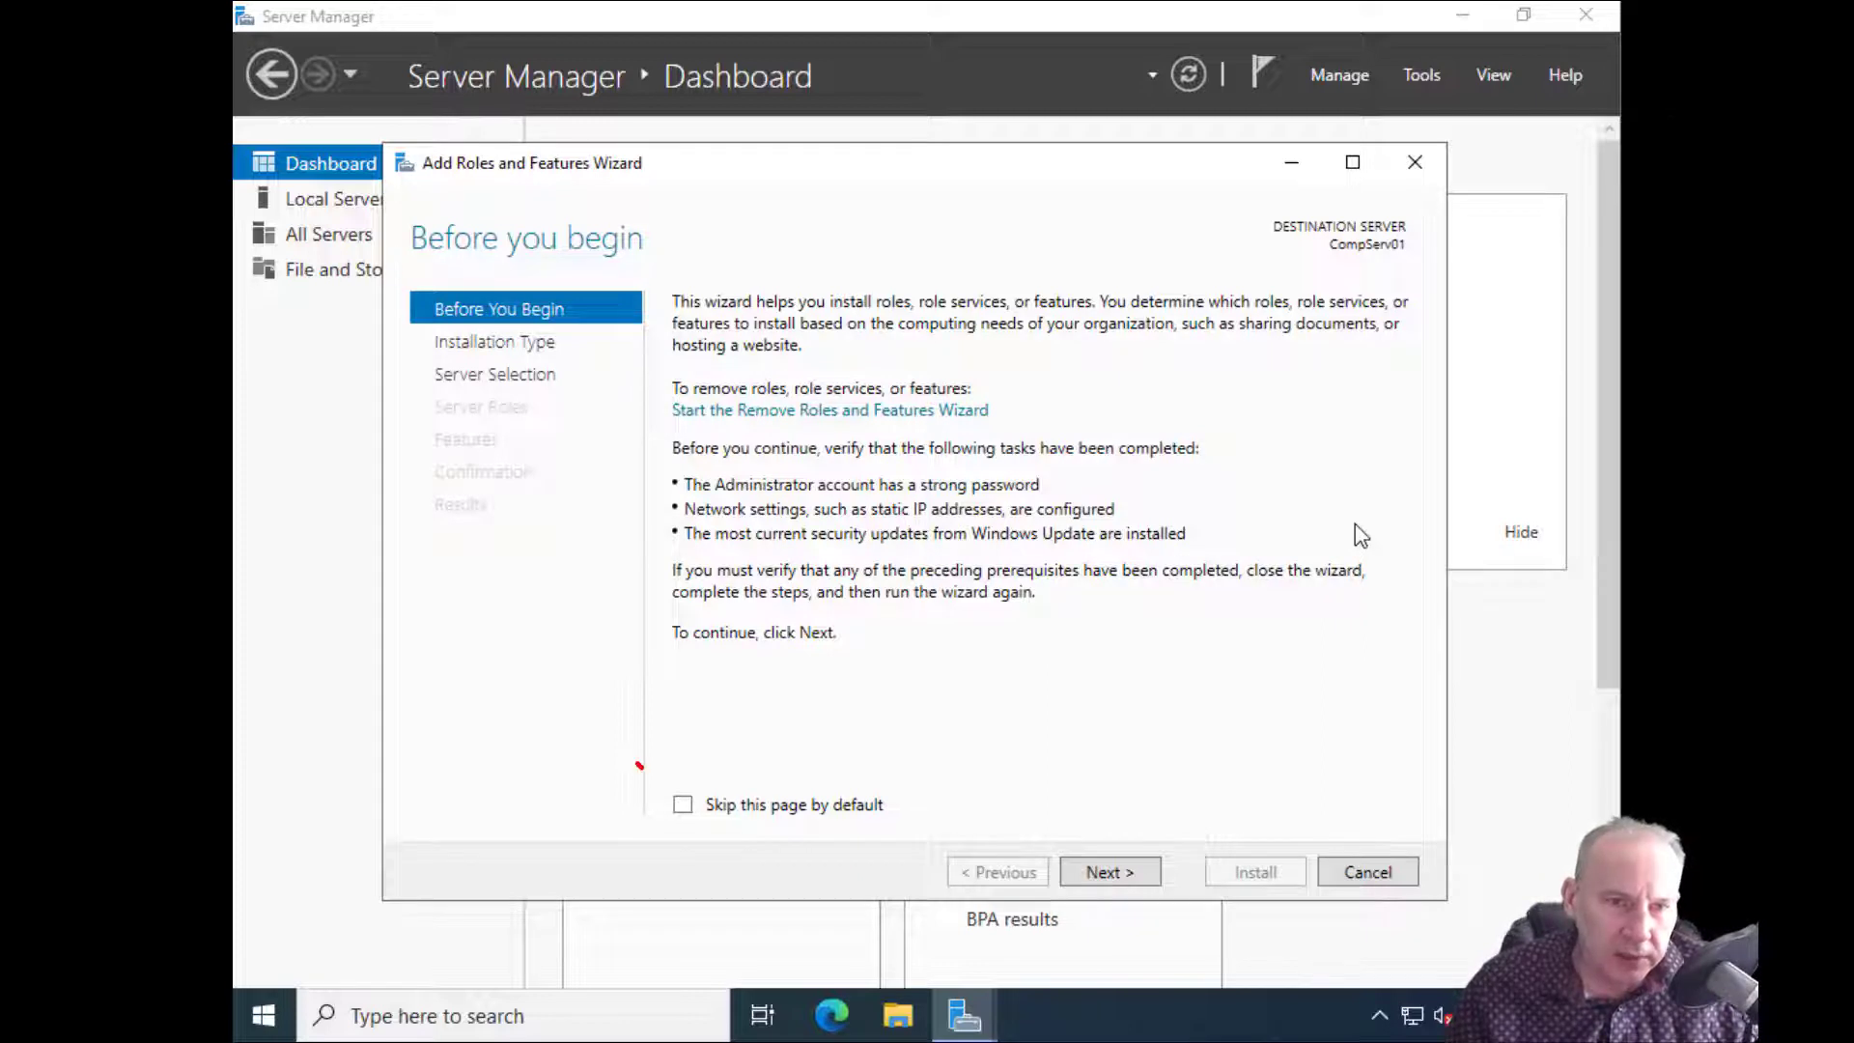
{"action": "left_click", "coordinate": [683, 804]}
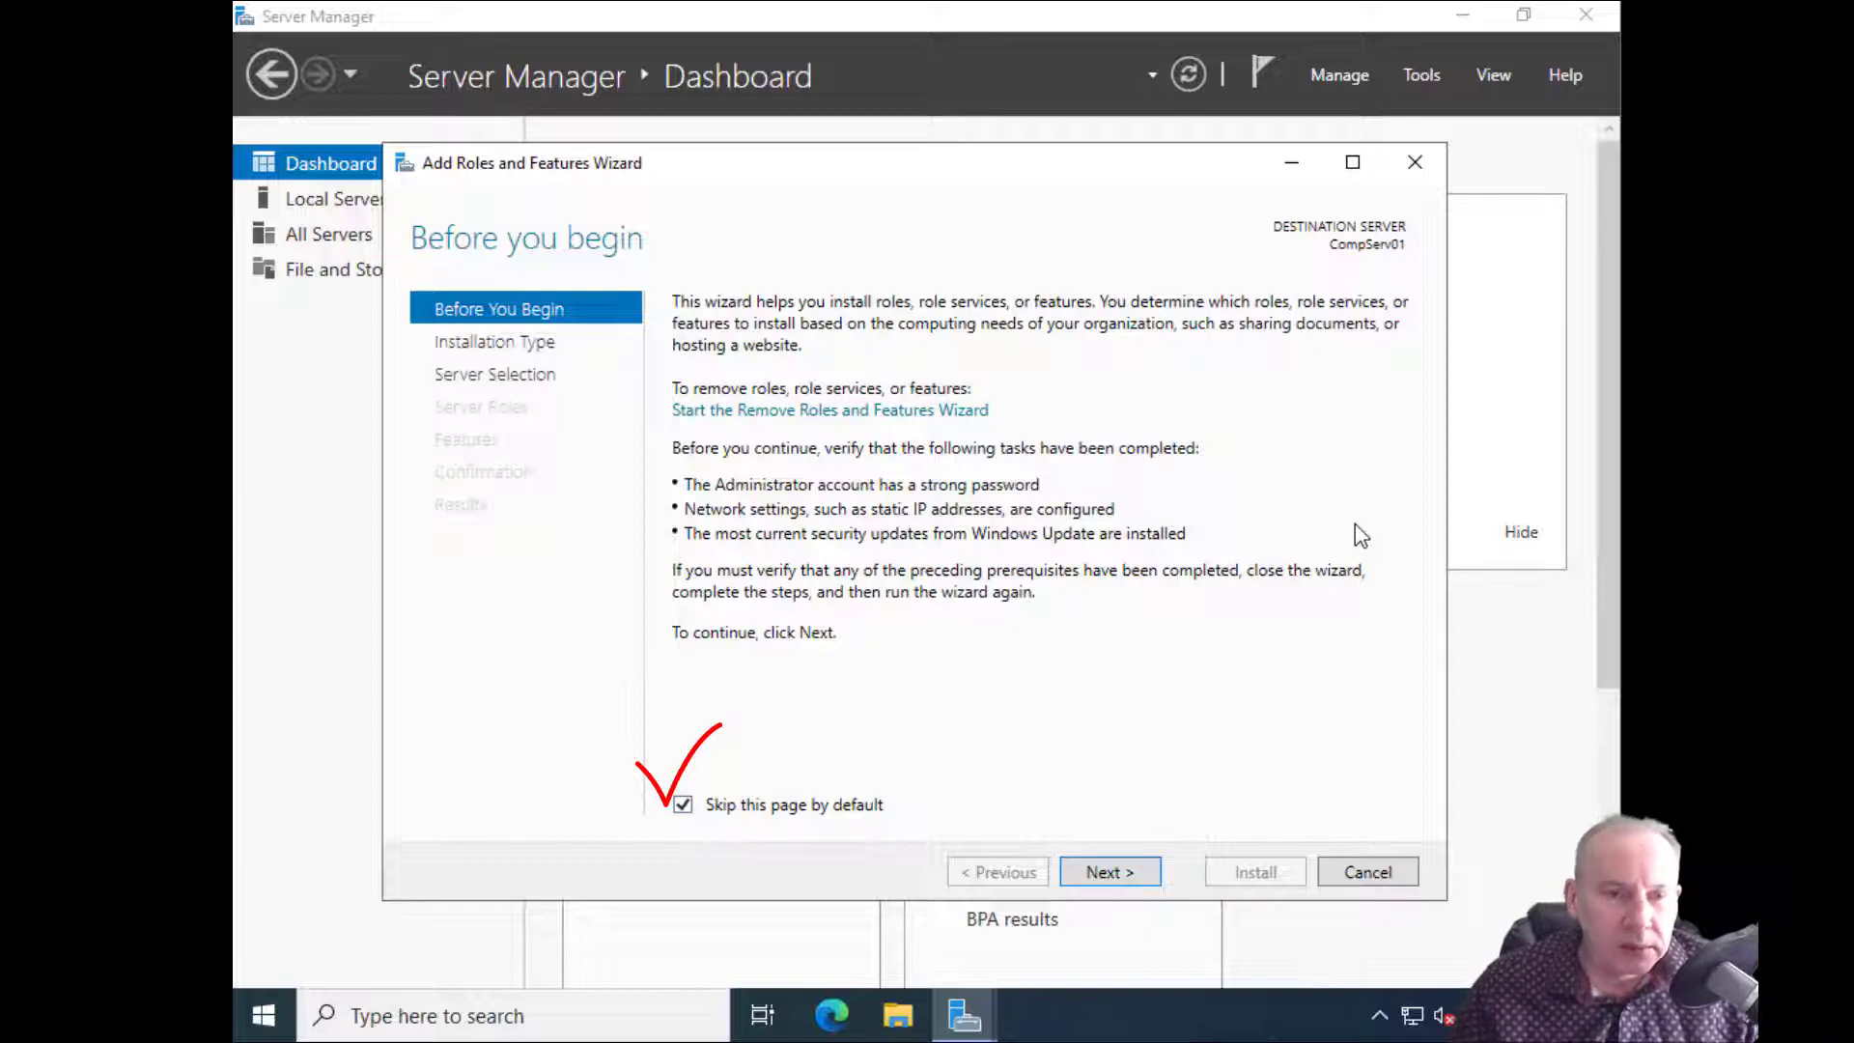
{"action": "key", "text": "Return"}
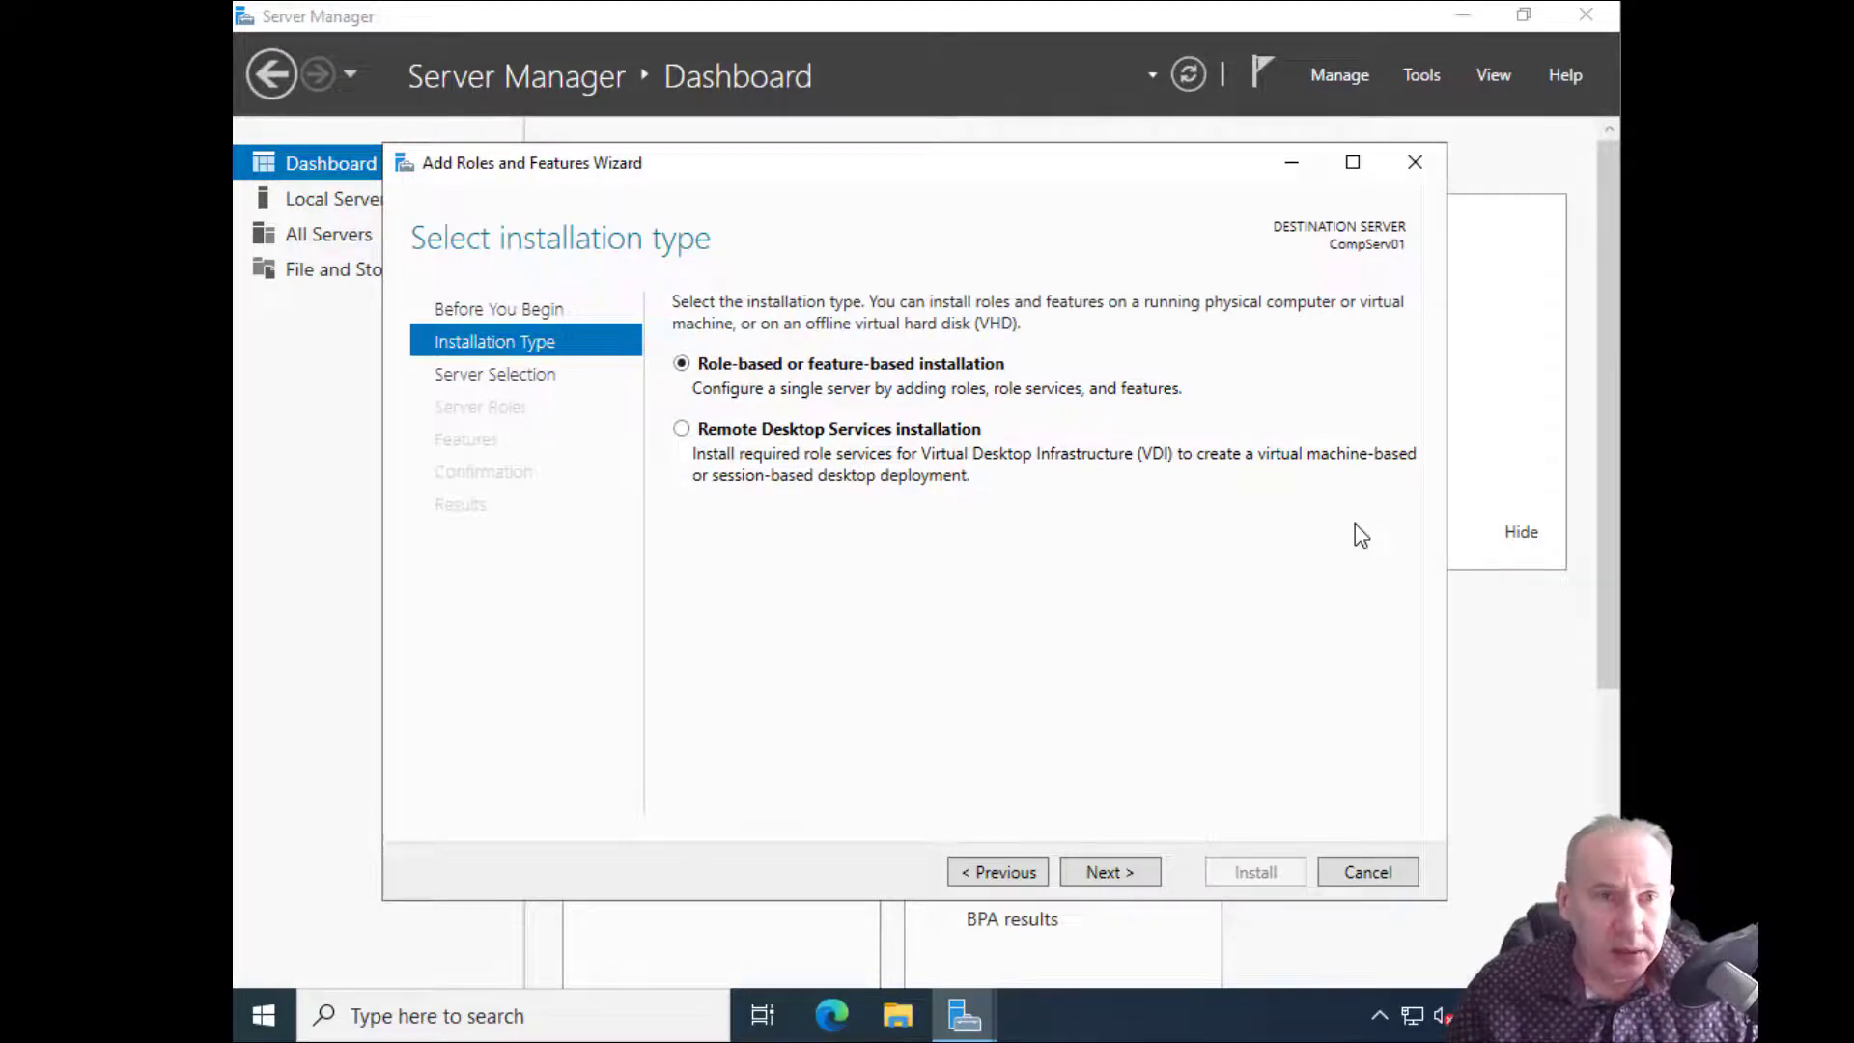
{"action": "key", "text": "Return"}
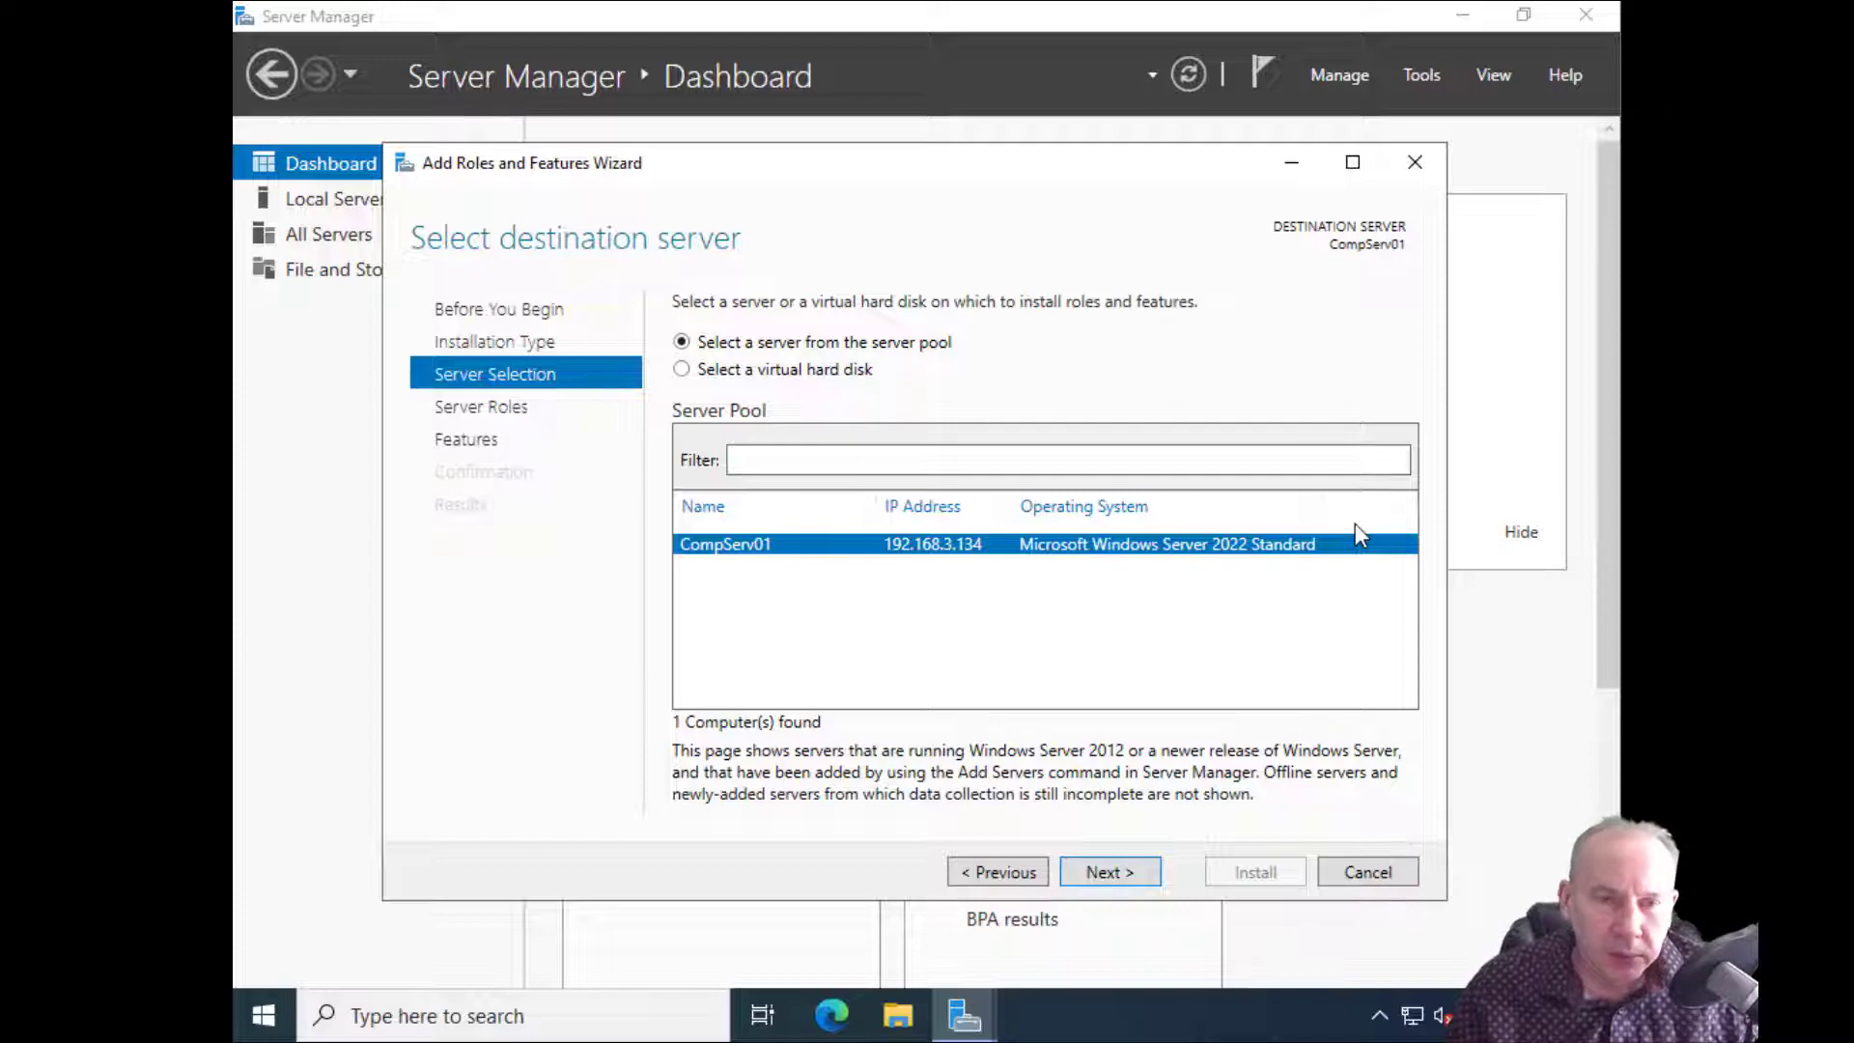
{"action": "key", "text": "Return"}
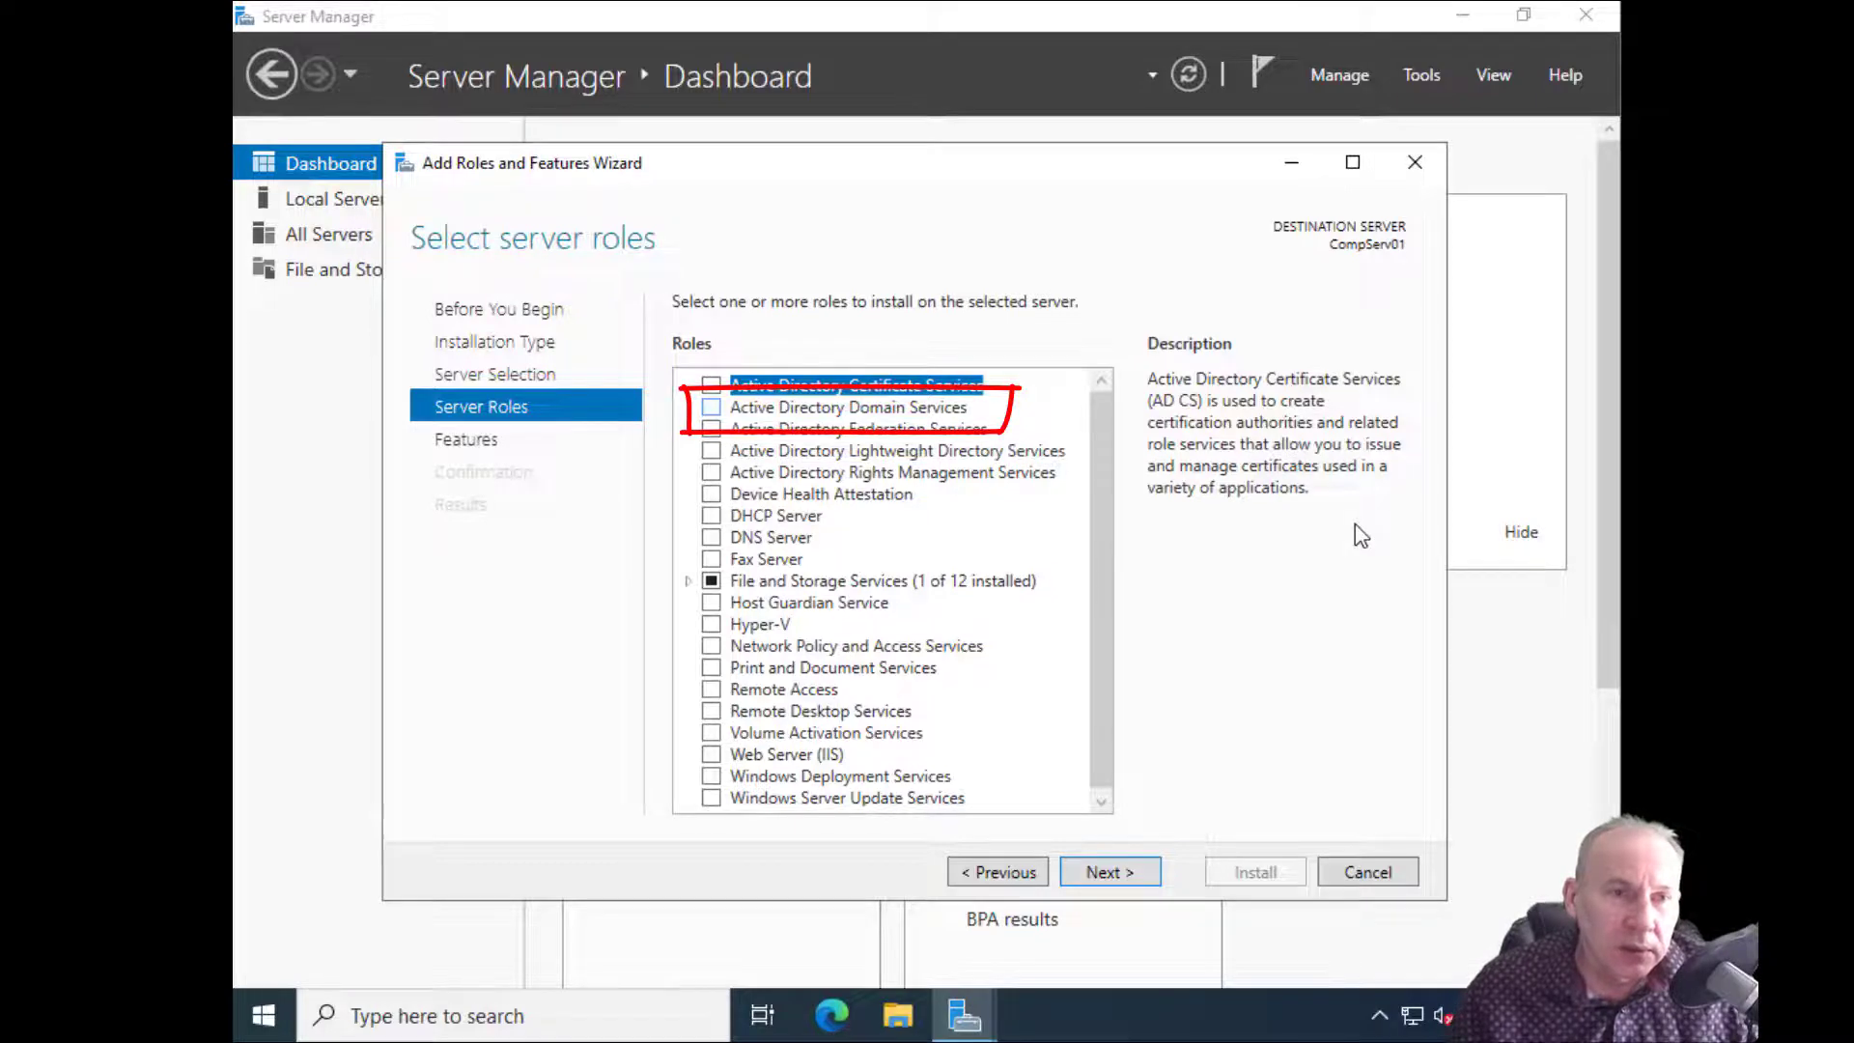
- Select Active Directory Domain Services with its management tools, keep default features, and reach confirmation
{"action": "left_click", "coordinate": [711, 408]}
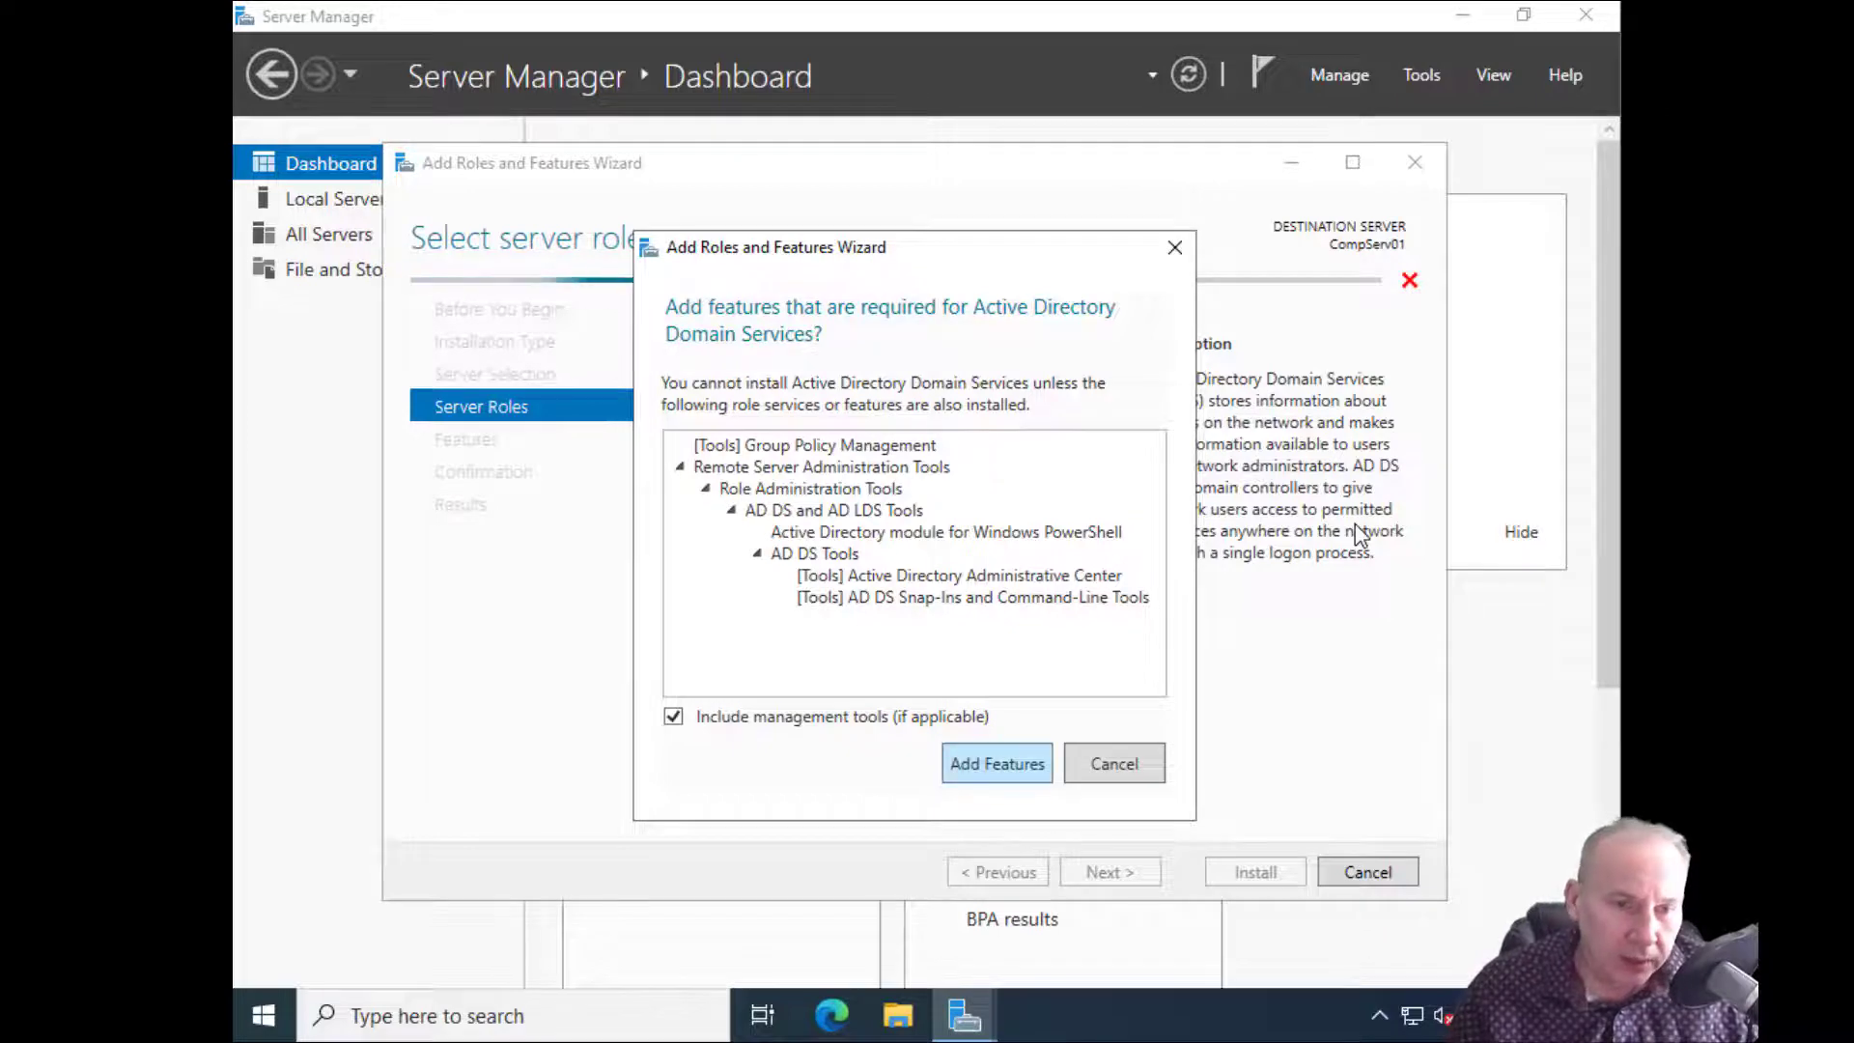
{"action": "key", "text": "Return"}
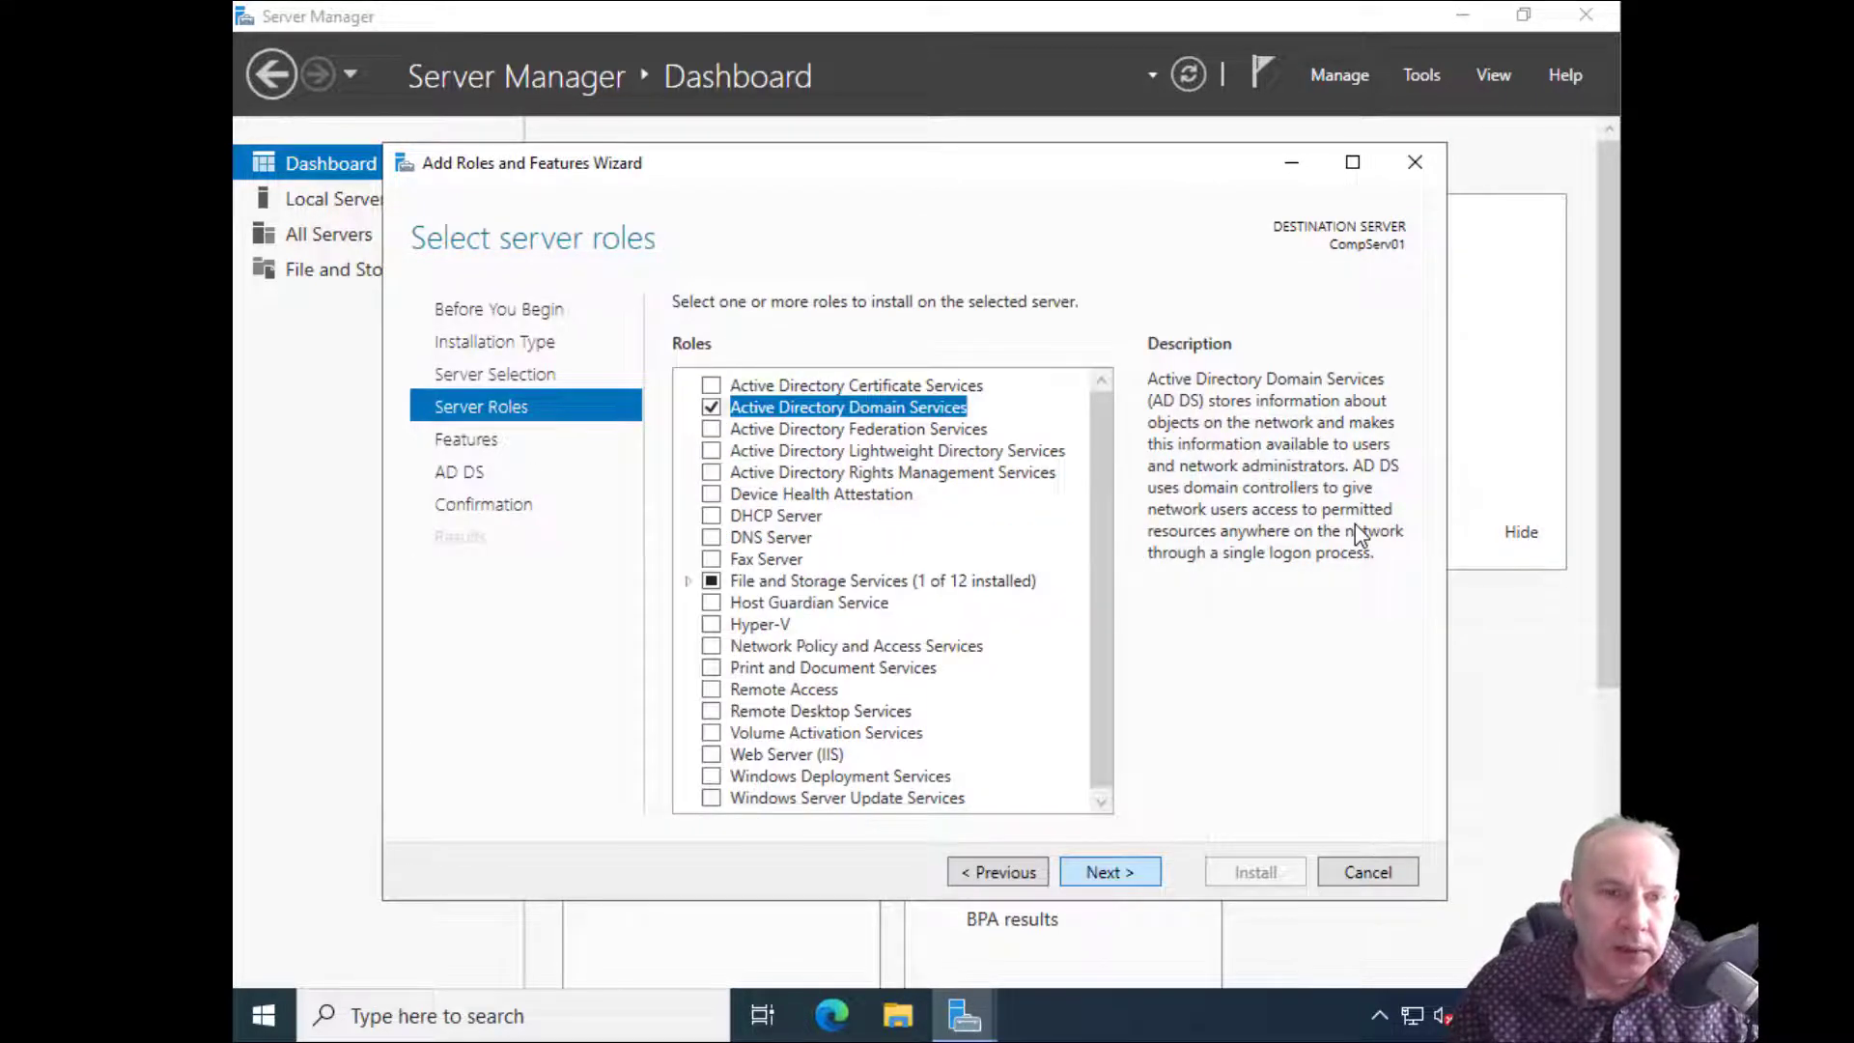
{"action": "key", "text": "Return"}
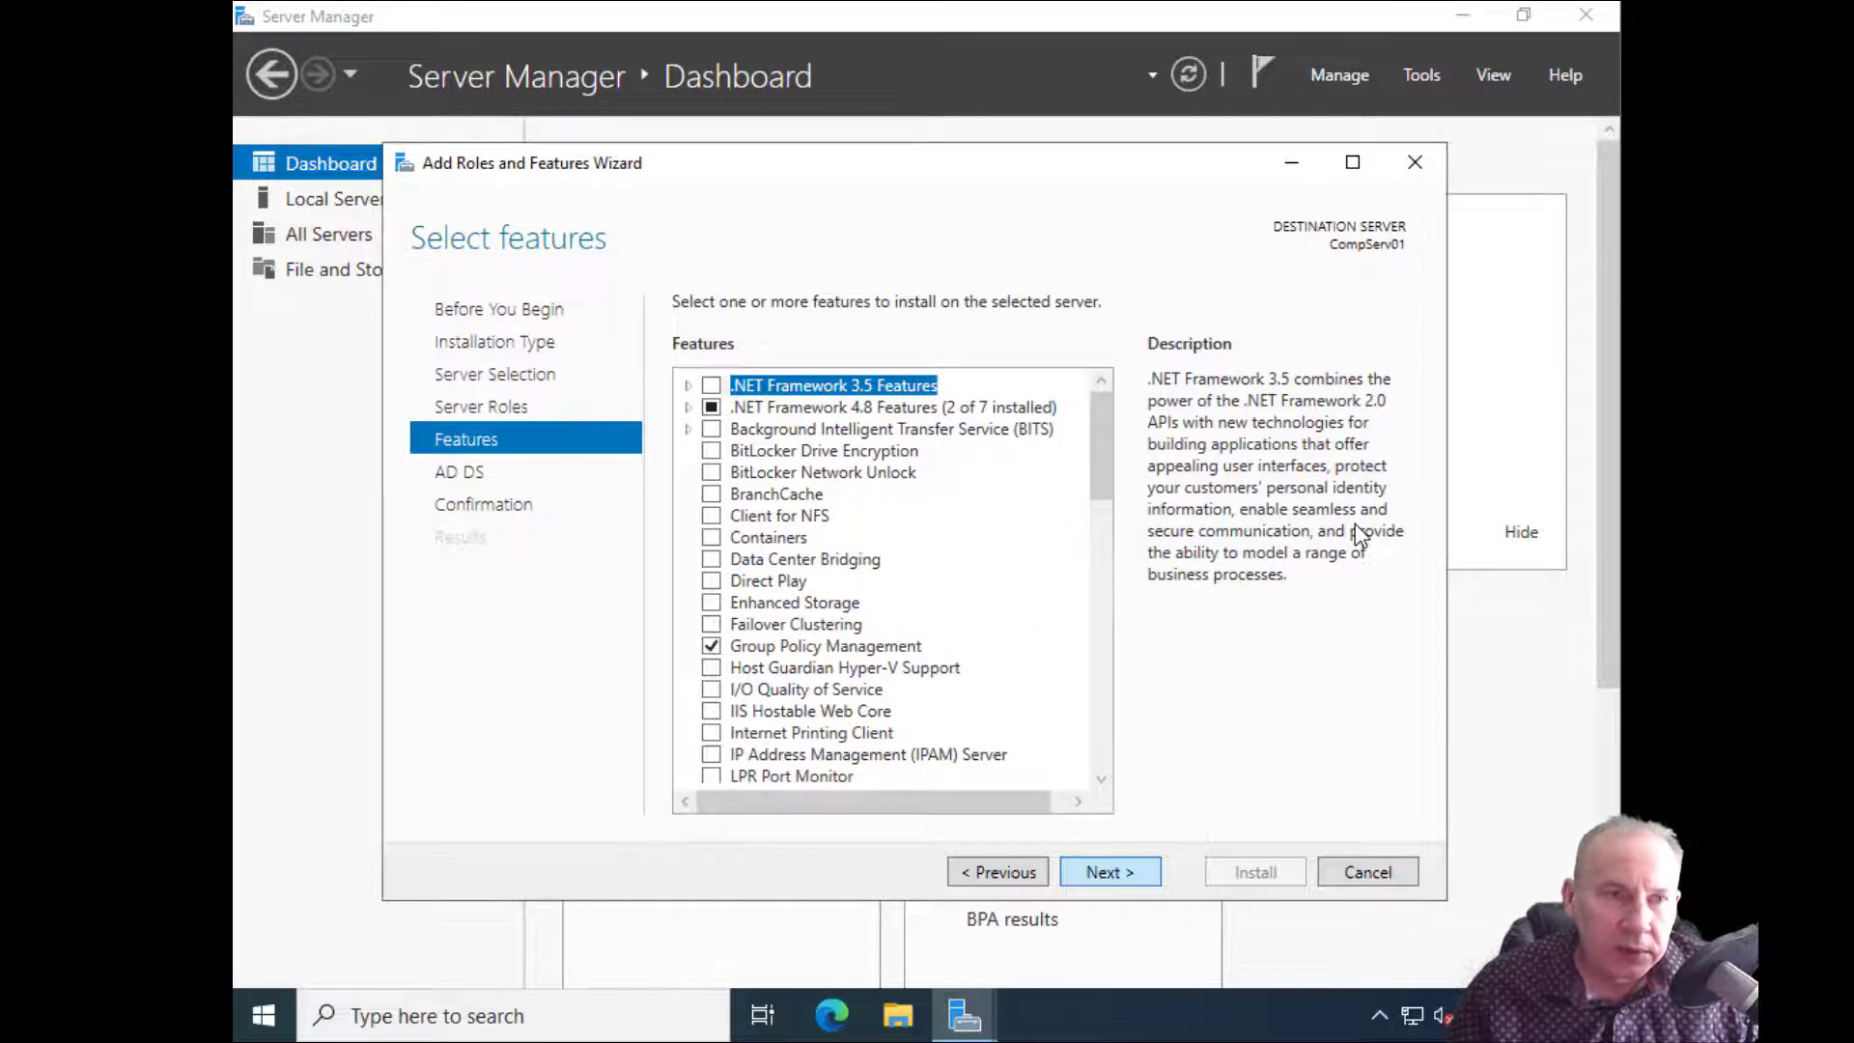
{"action": "key", "text": "Return"}
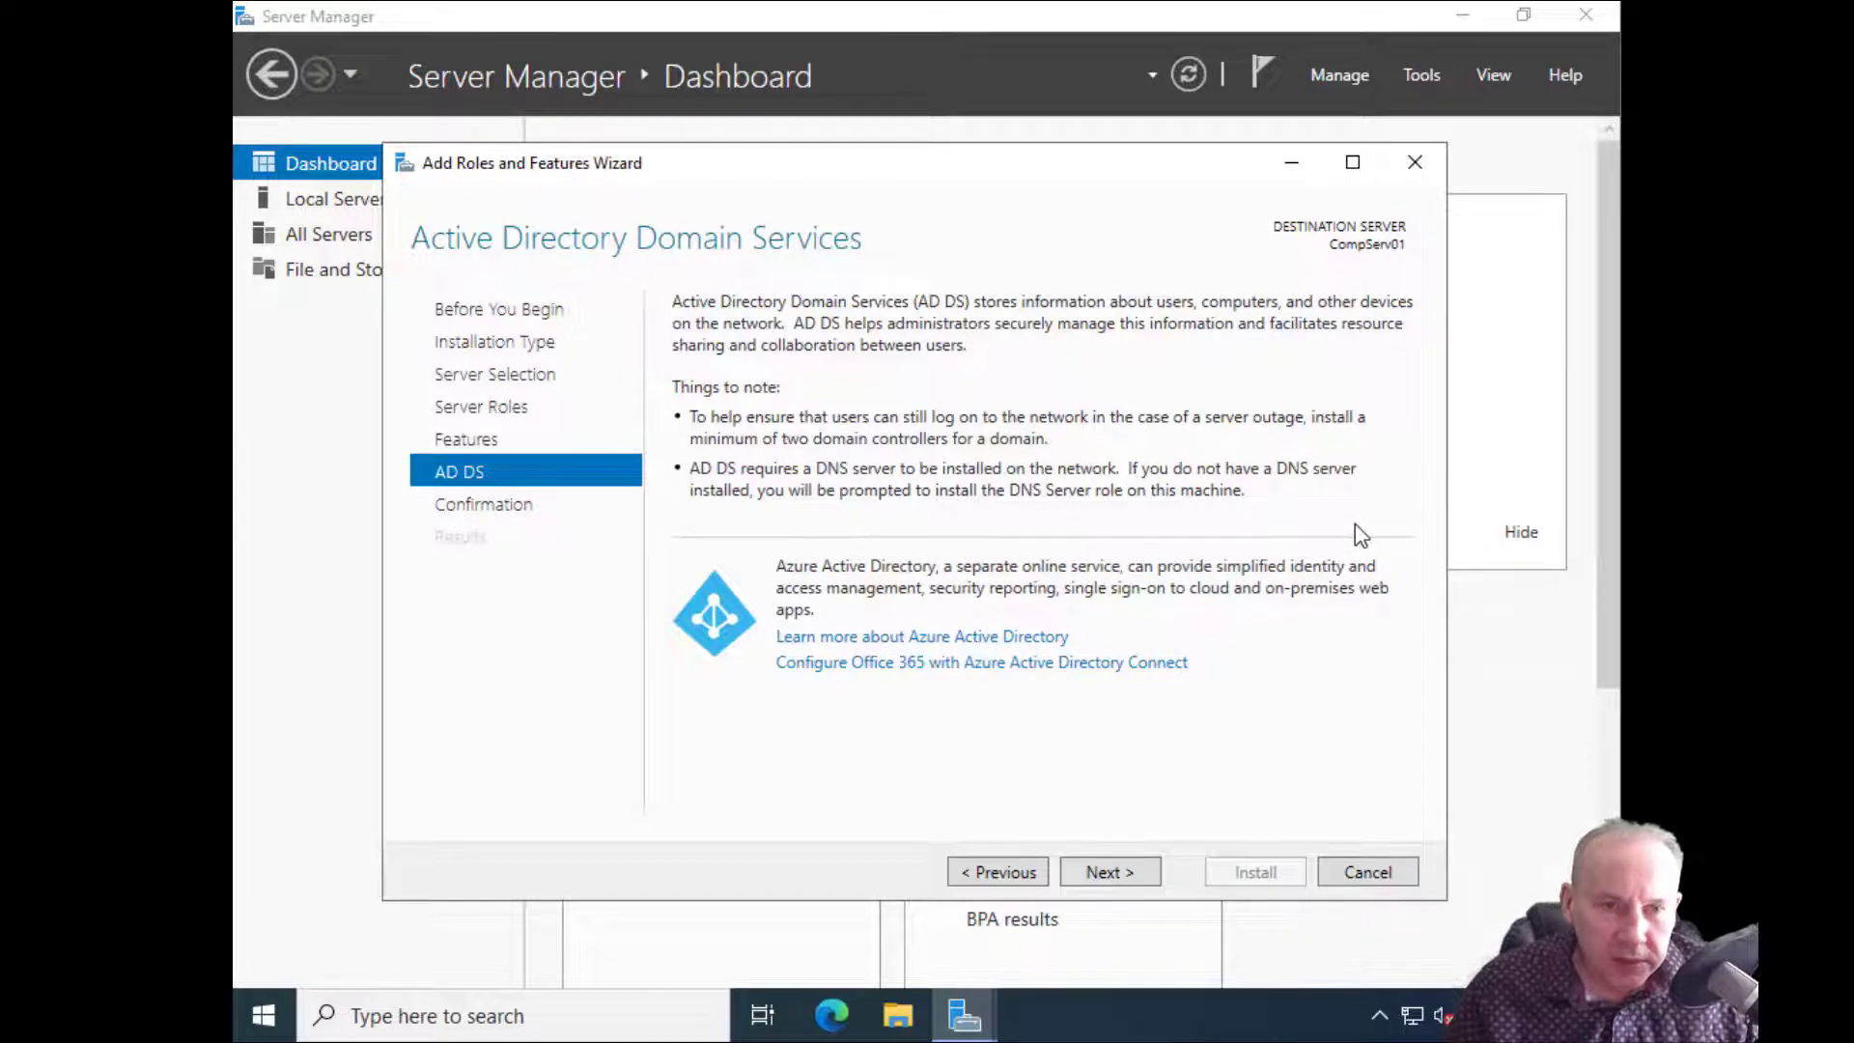
{"action": "key", "text": "Return"}
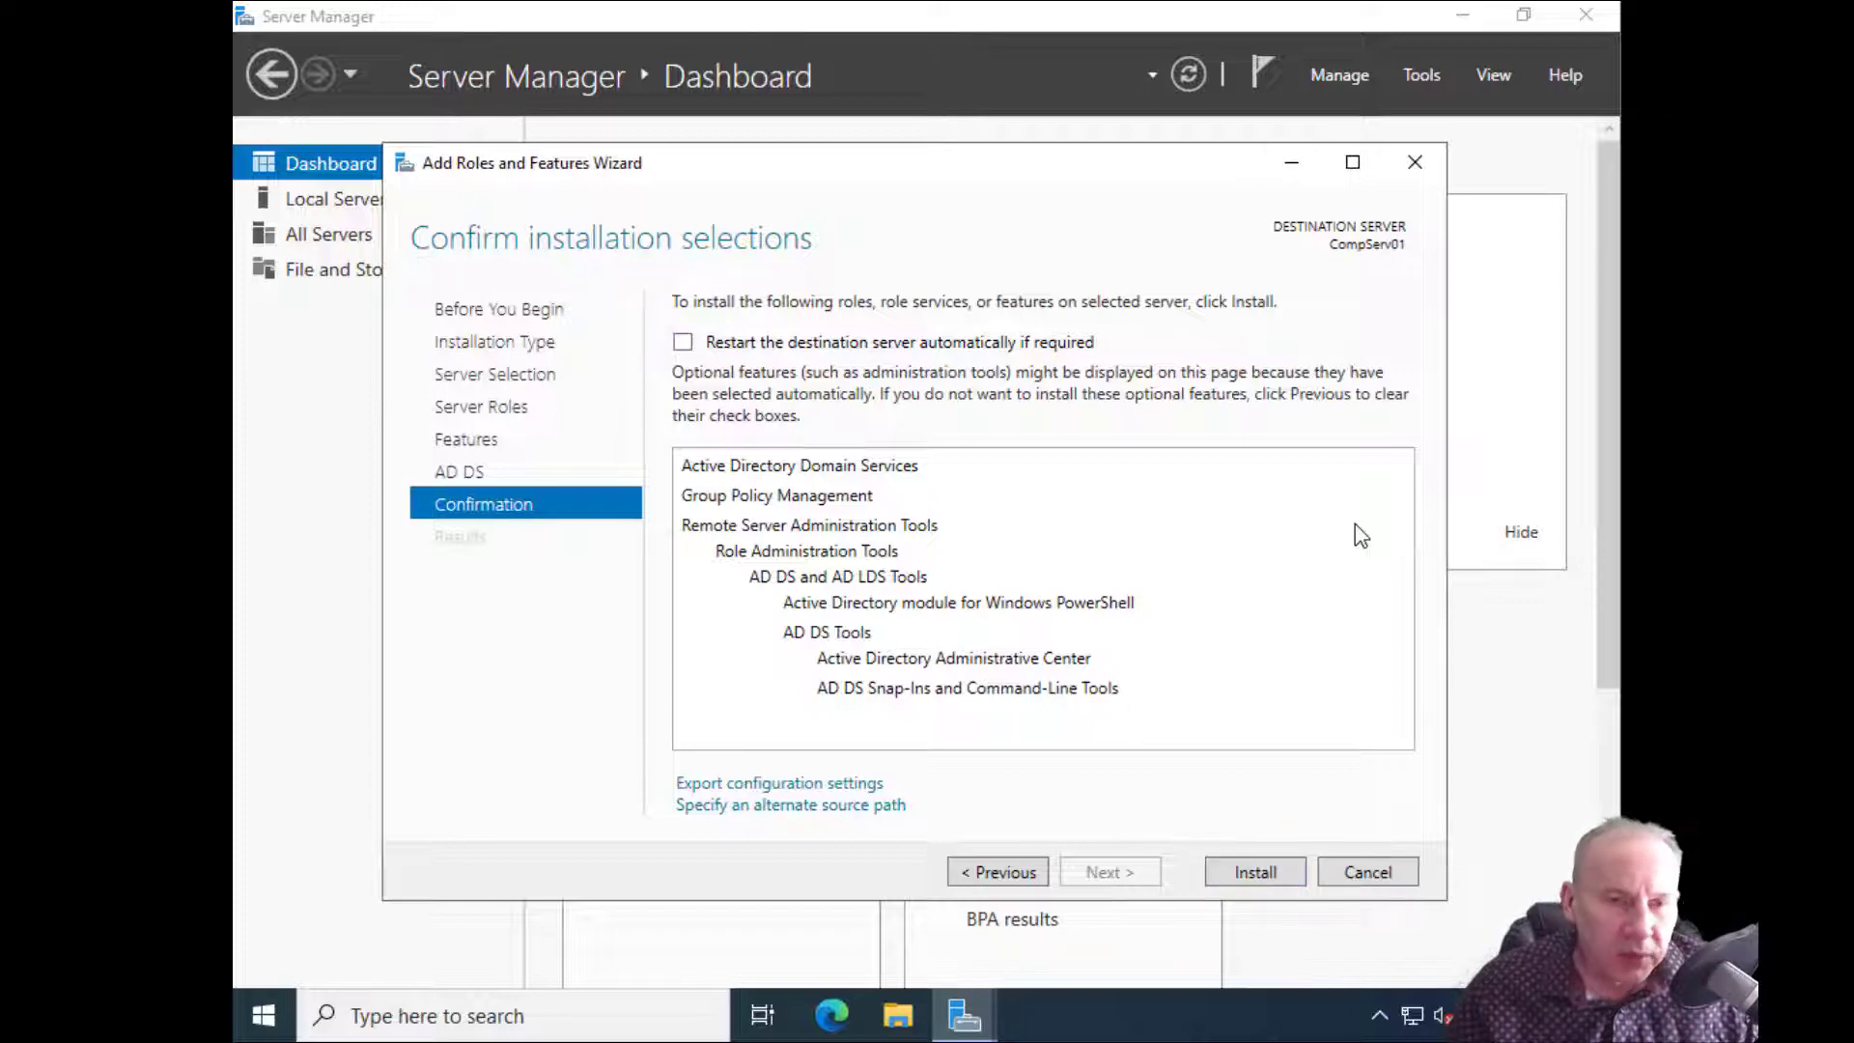
- Install the AD DS role, then launch domain controller promotion from the notifications
{"action": "key", "text": "Return"}
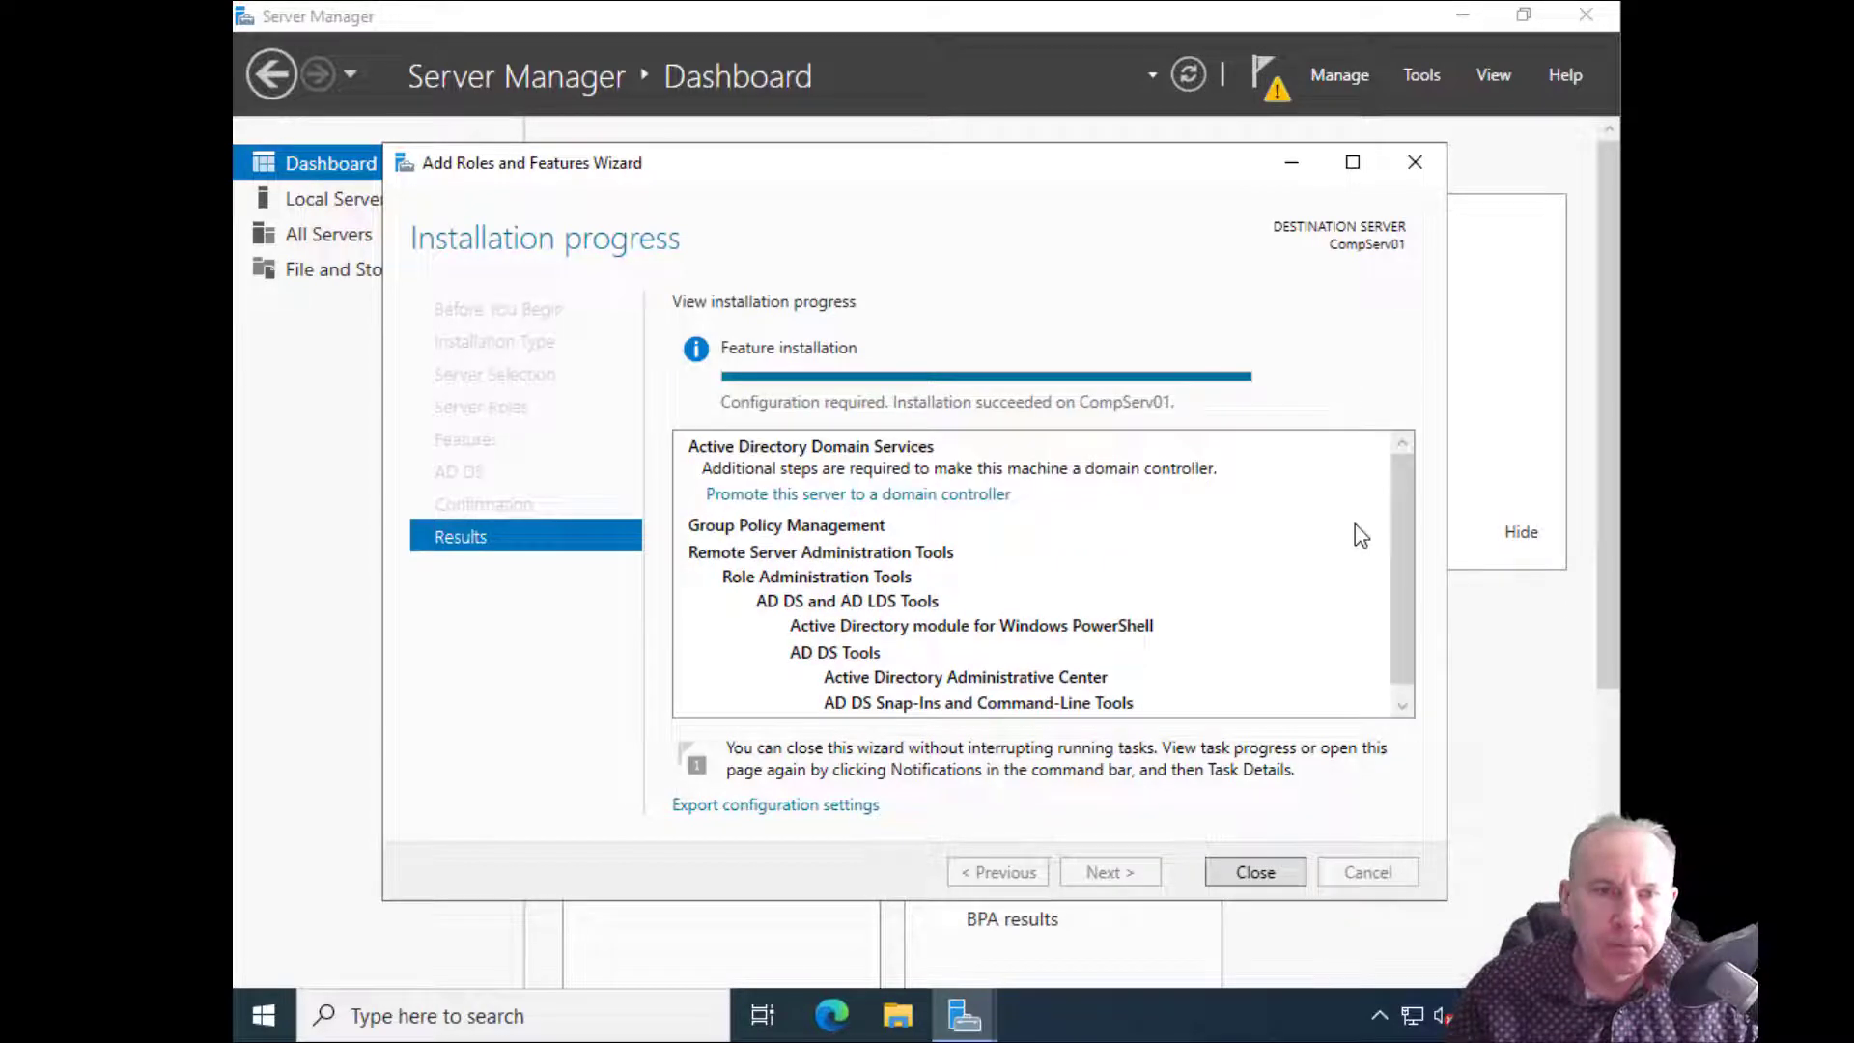
{"action": "key", "text": "Return"}
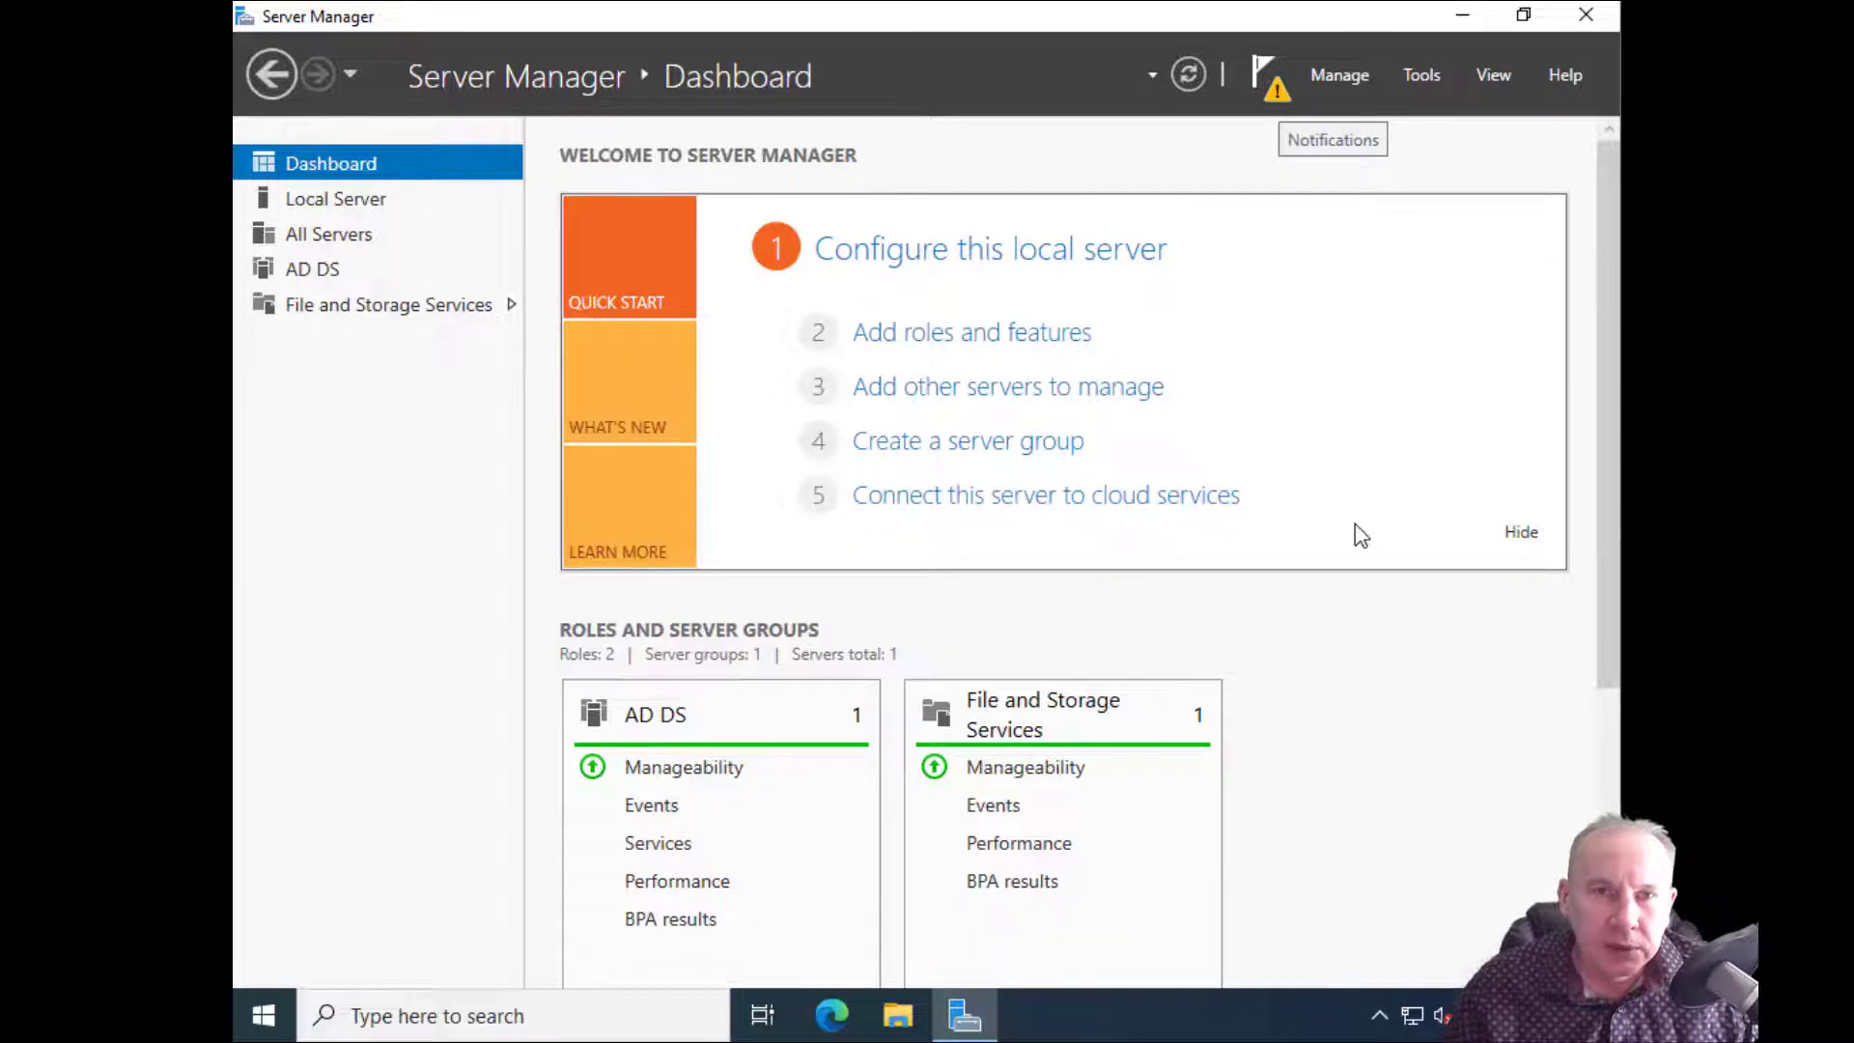
{"action": "left_click", "coordinate": [1275, 85]}
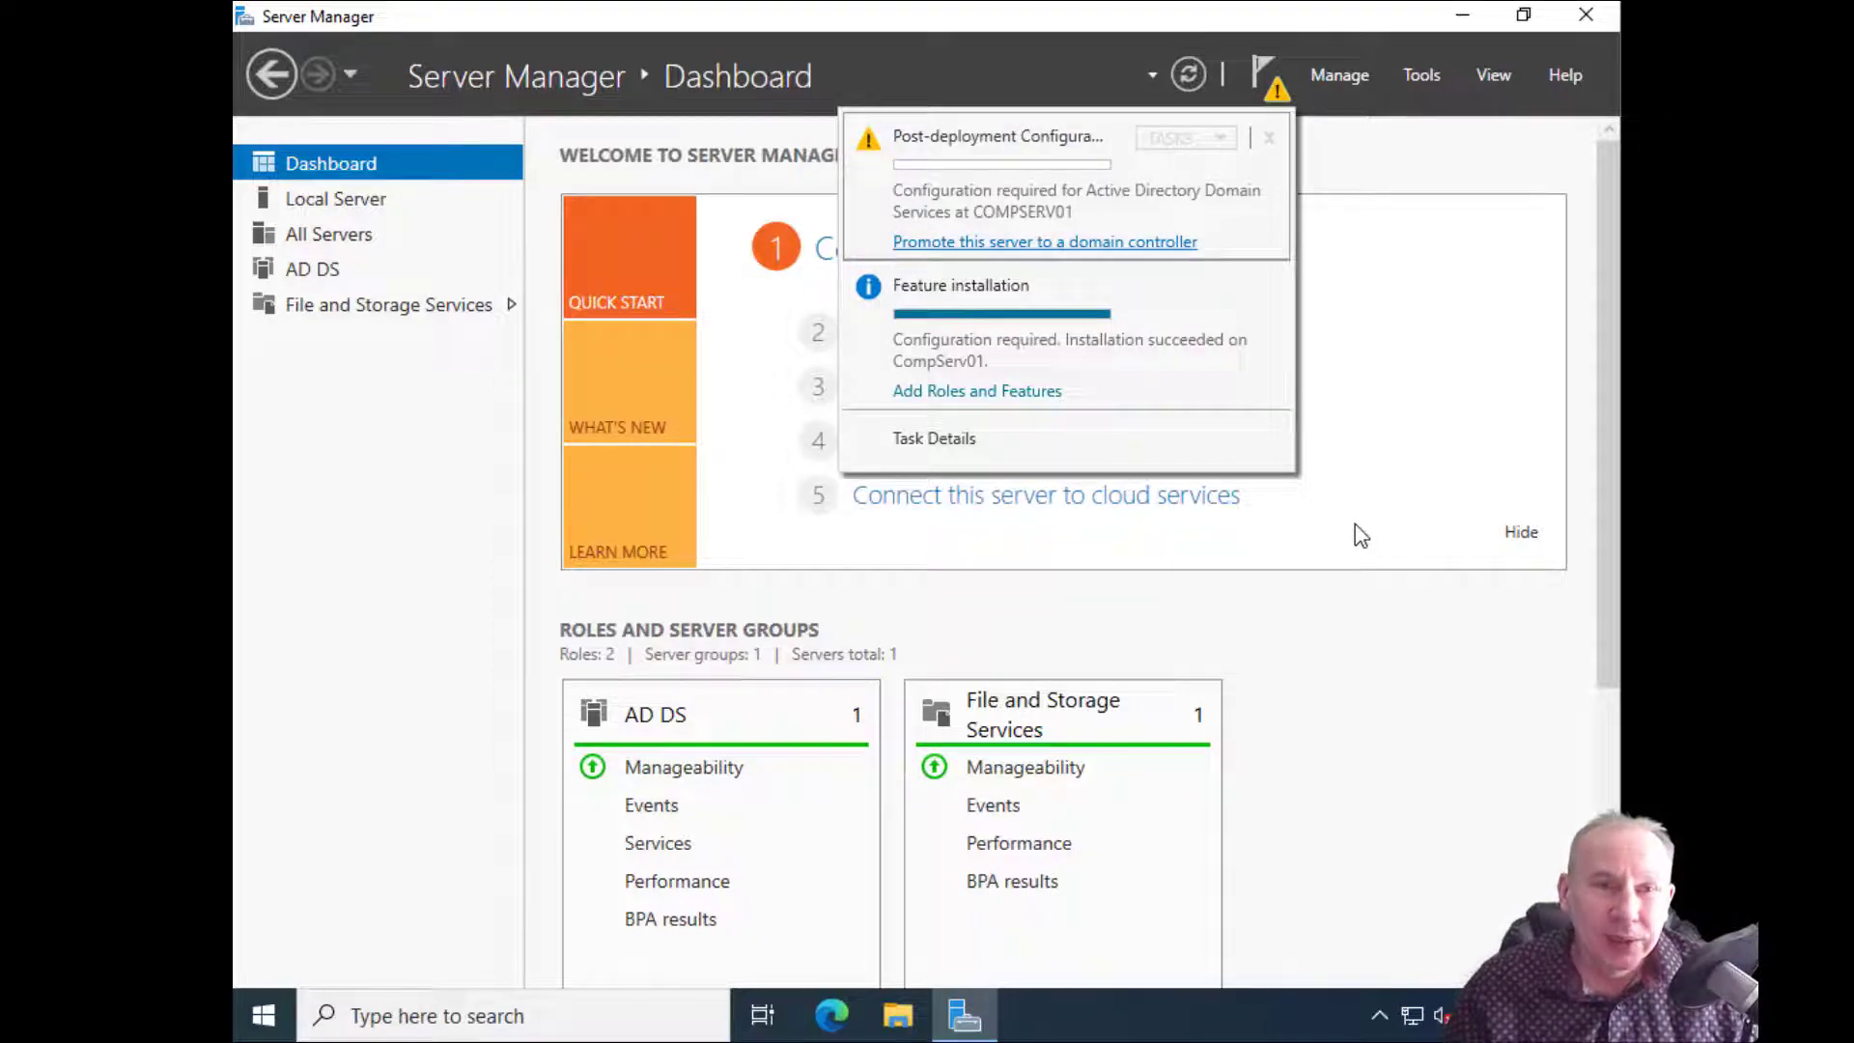
{"action": "left_click", "coordinate": [1044, 242]}
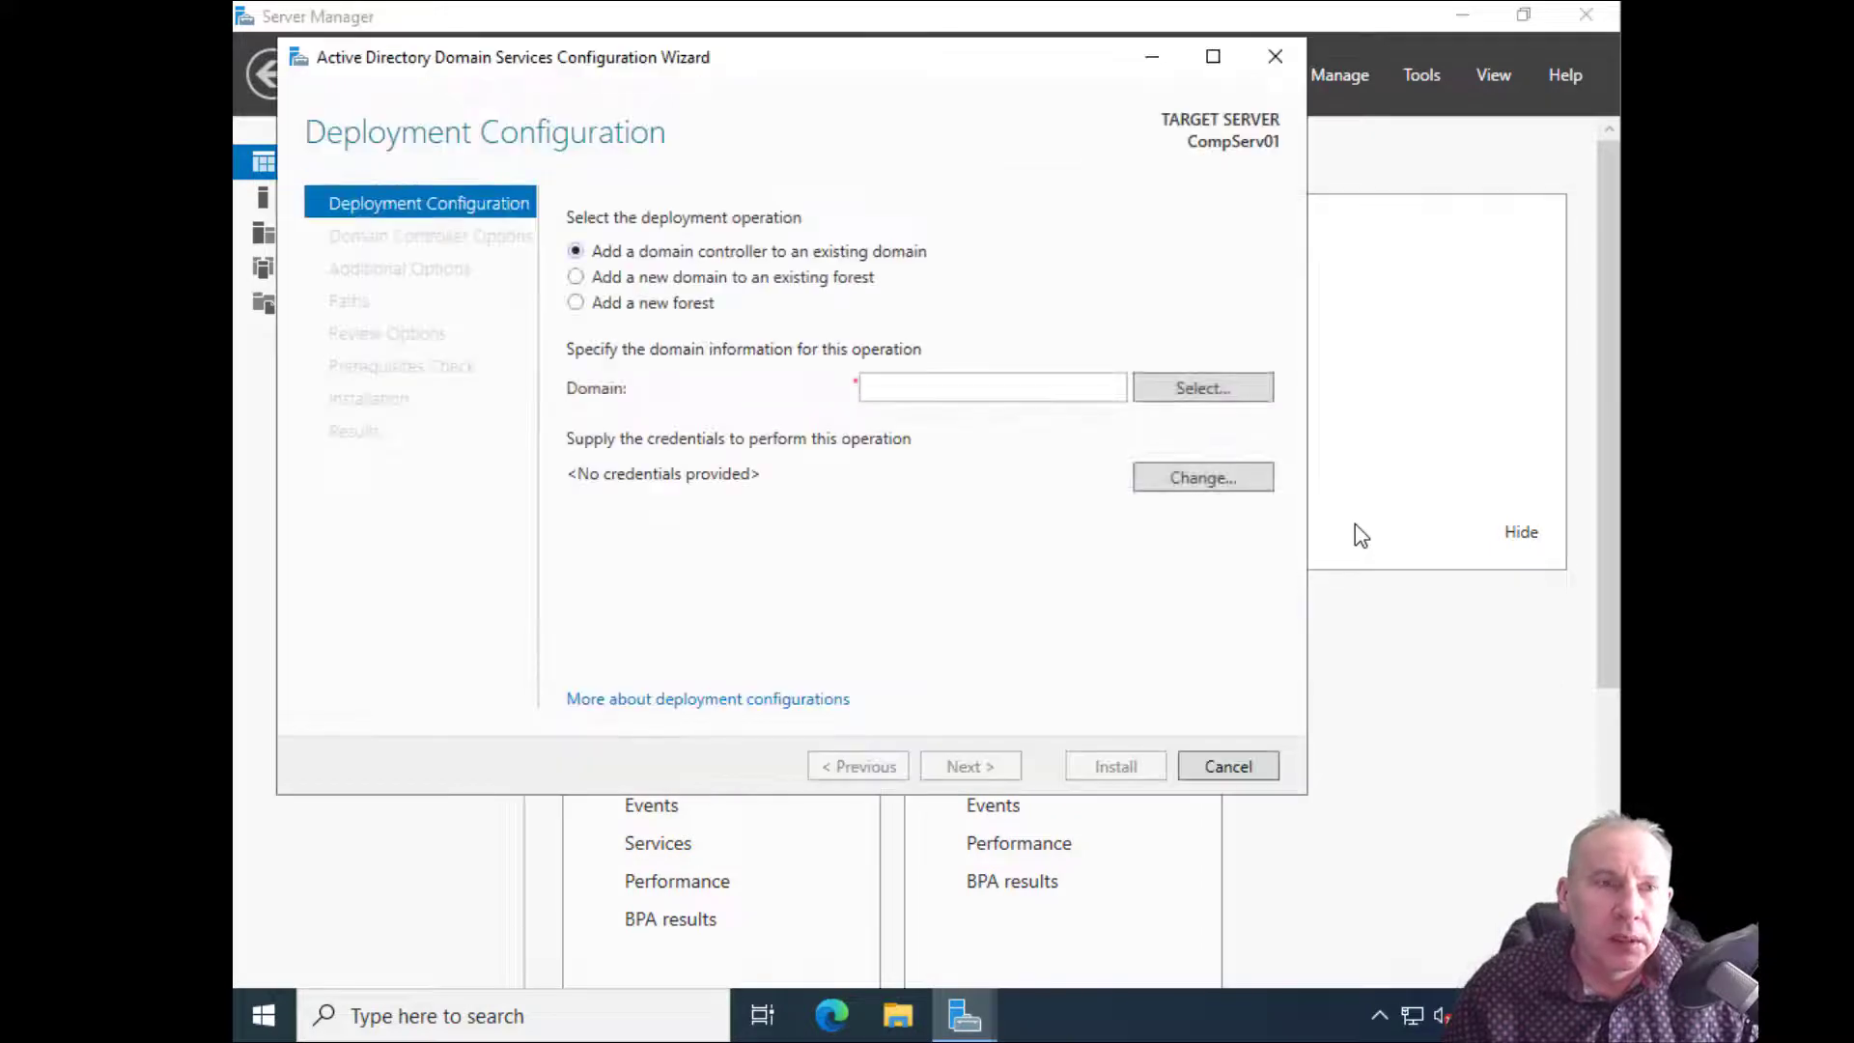
- Add a new forest with root domain name itstructor.local
{"action": "left_click_drag", "start_coordinate": [881, 48], "coordinate": [939, 118]}
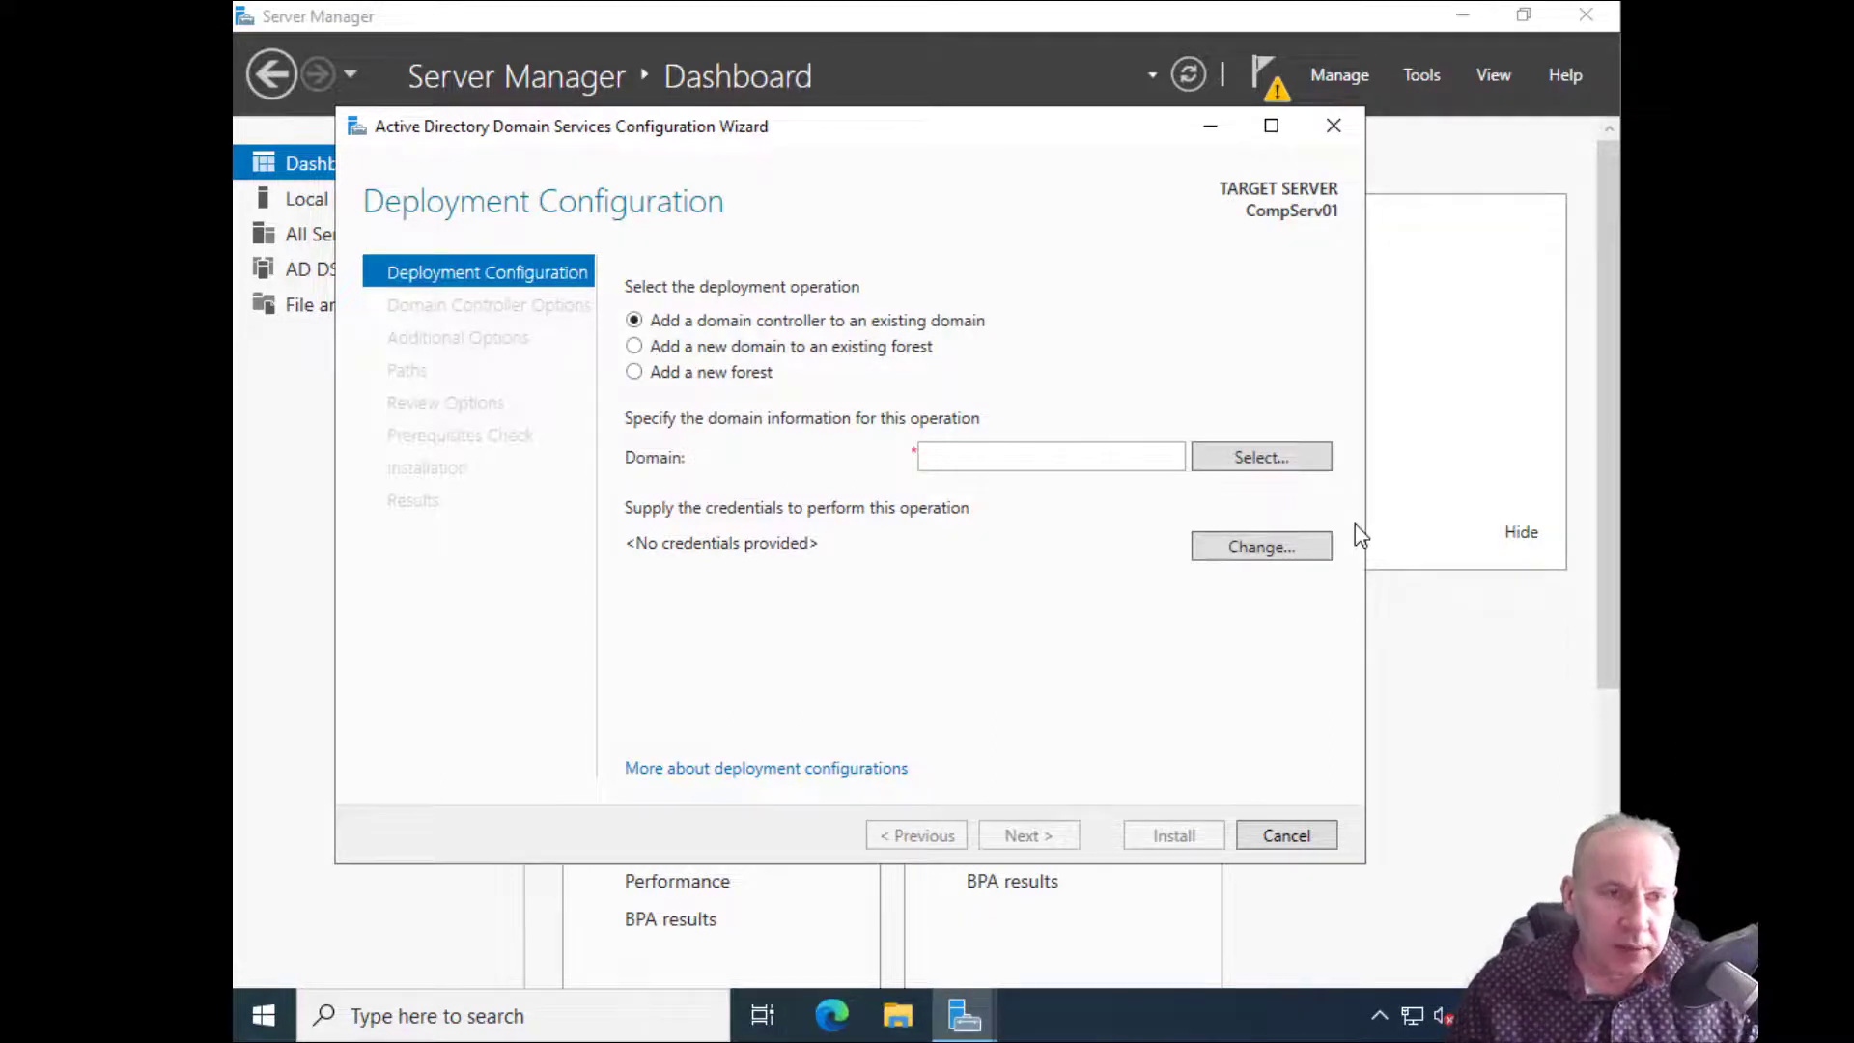
{"action": "left_click", "coordinate": [635, 372]}
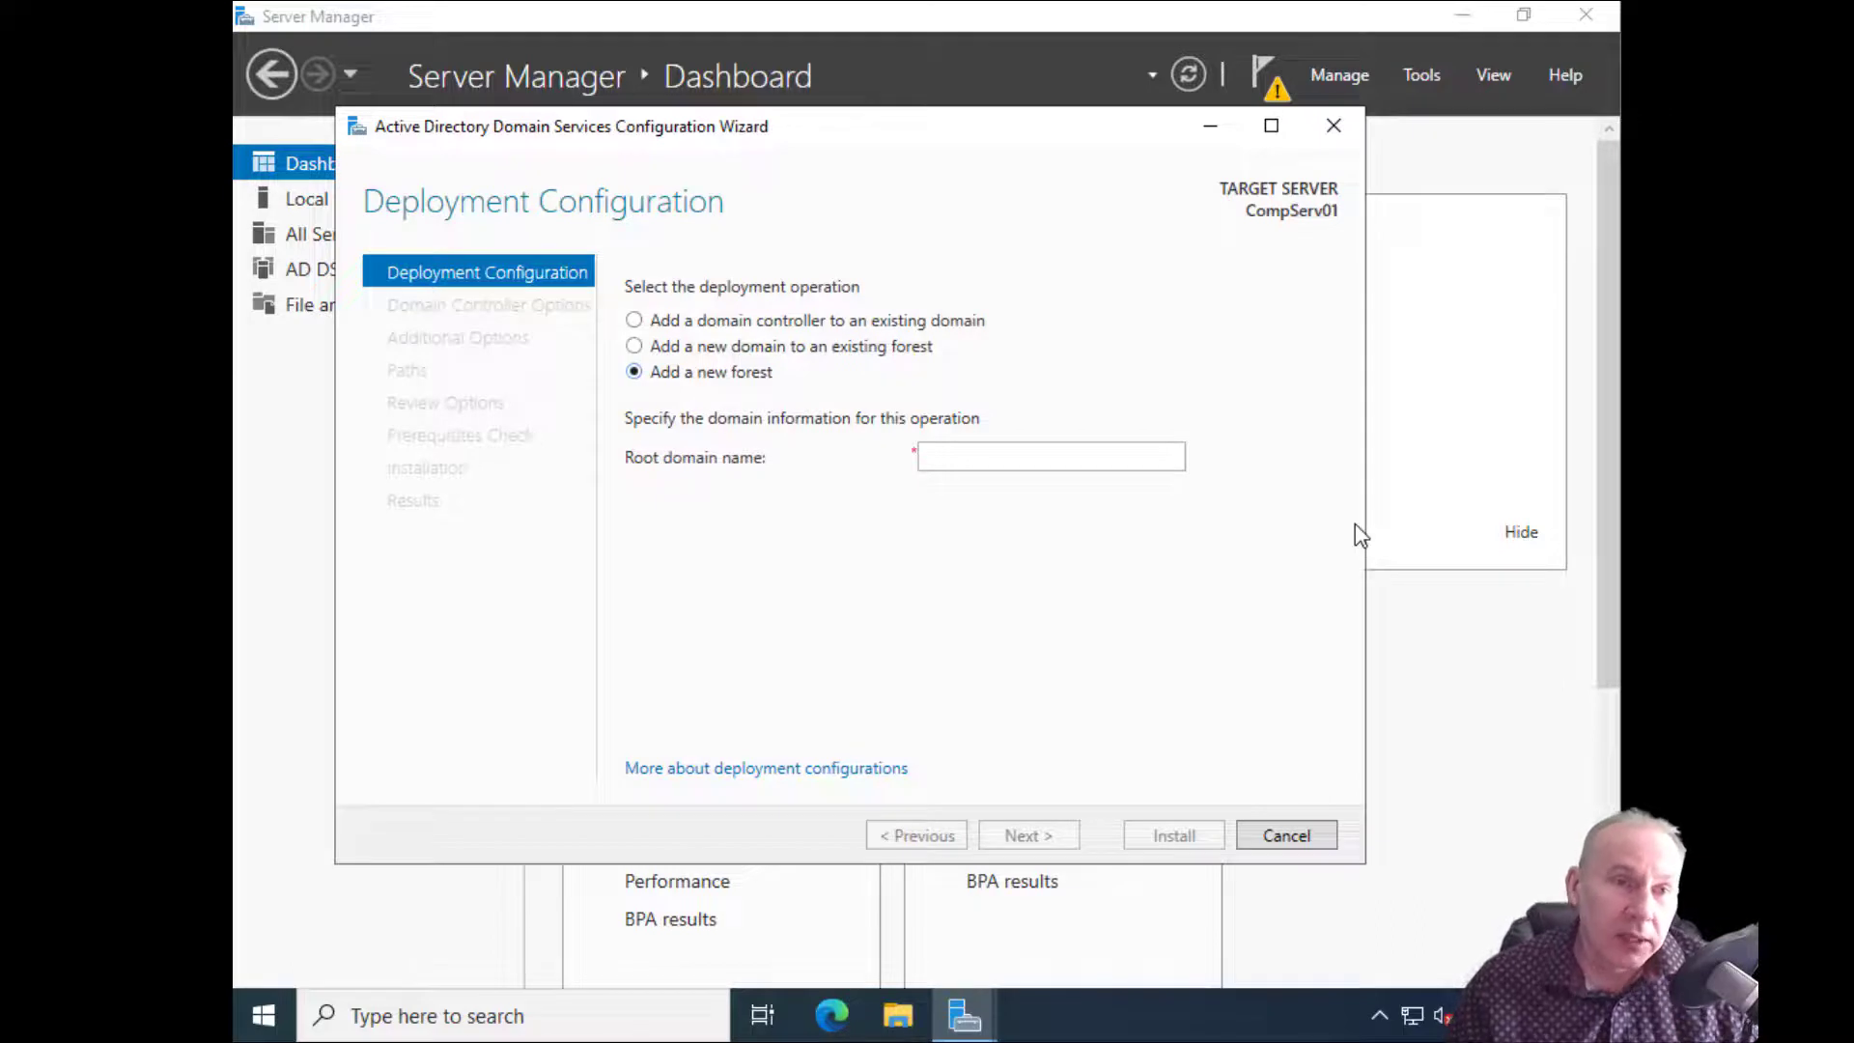
{"action": "left_click", "coordinate": [1051, 457]}
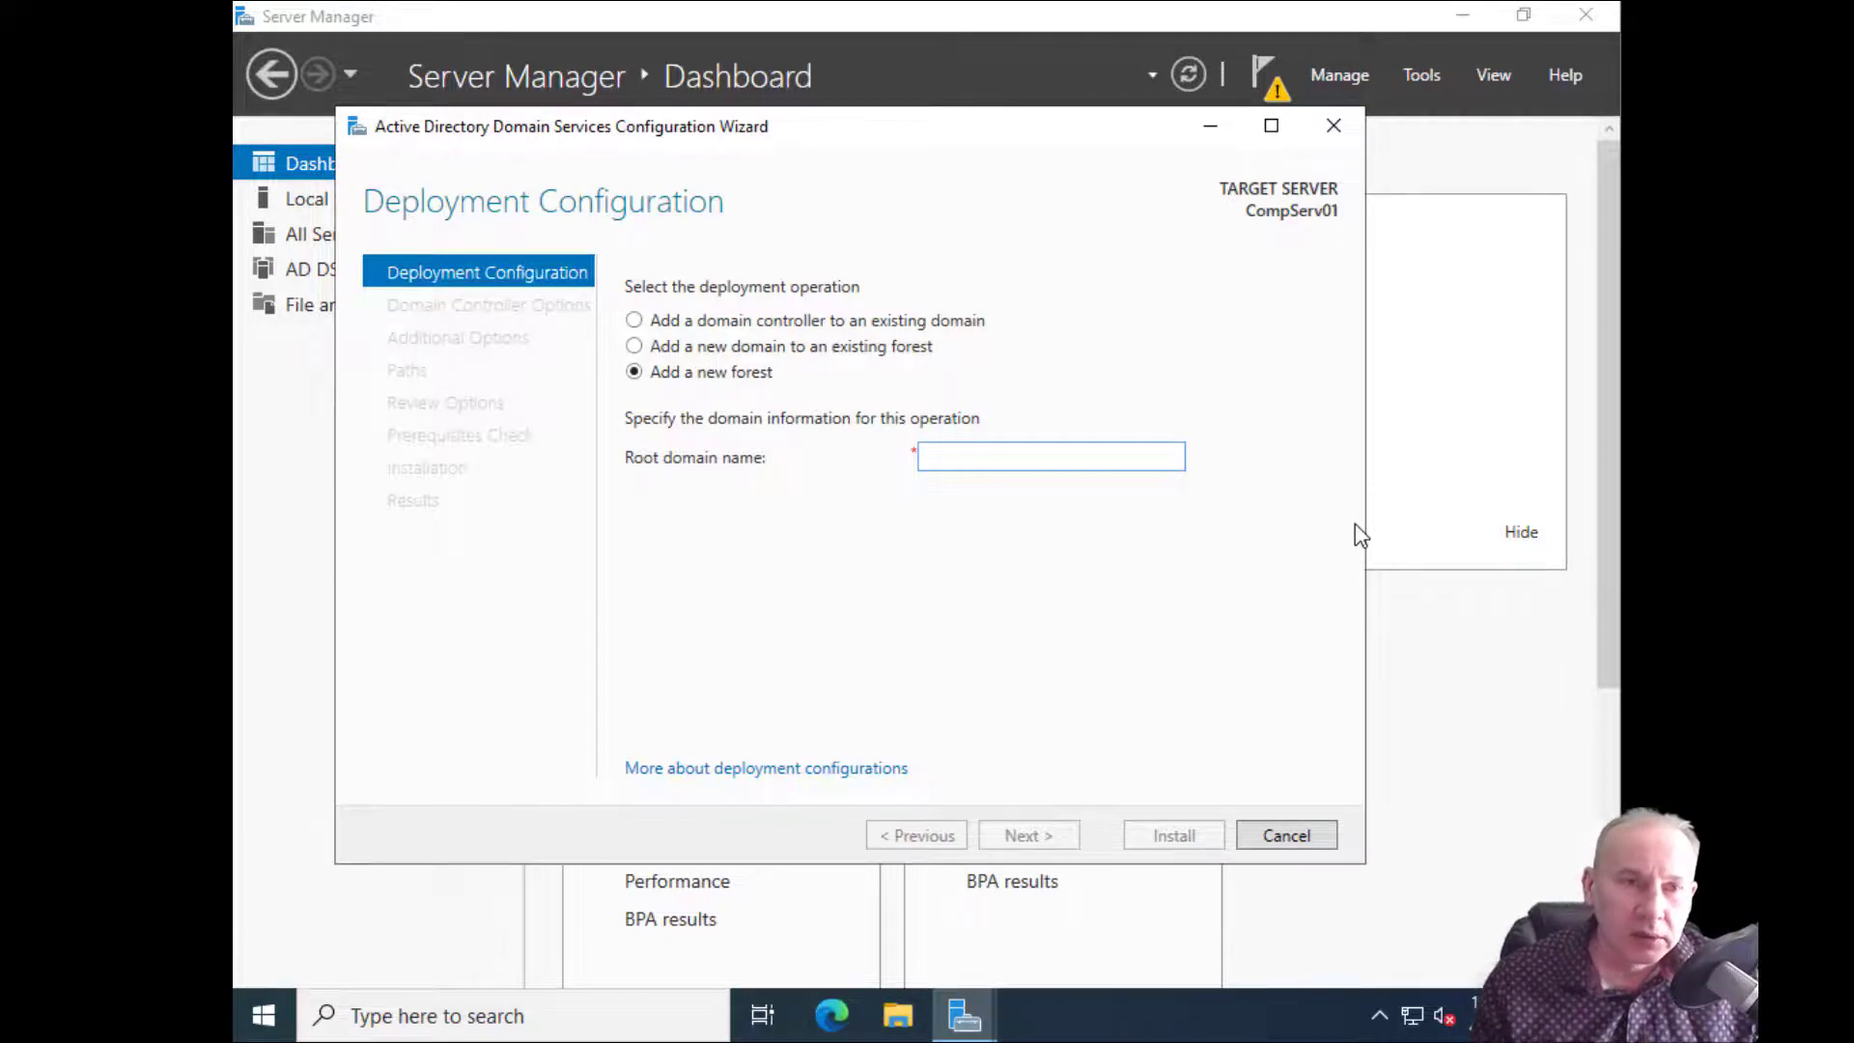
{"action": "type", "text": "i"}
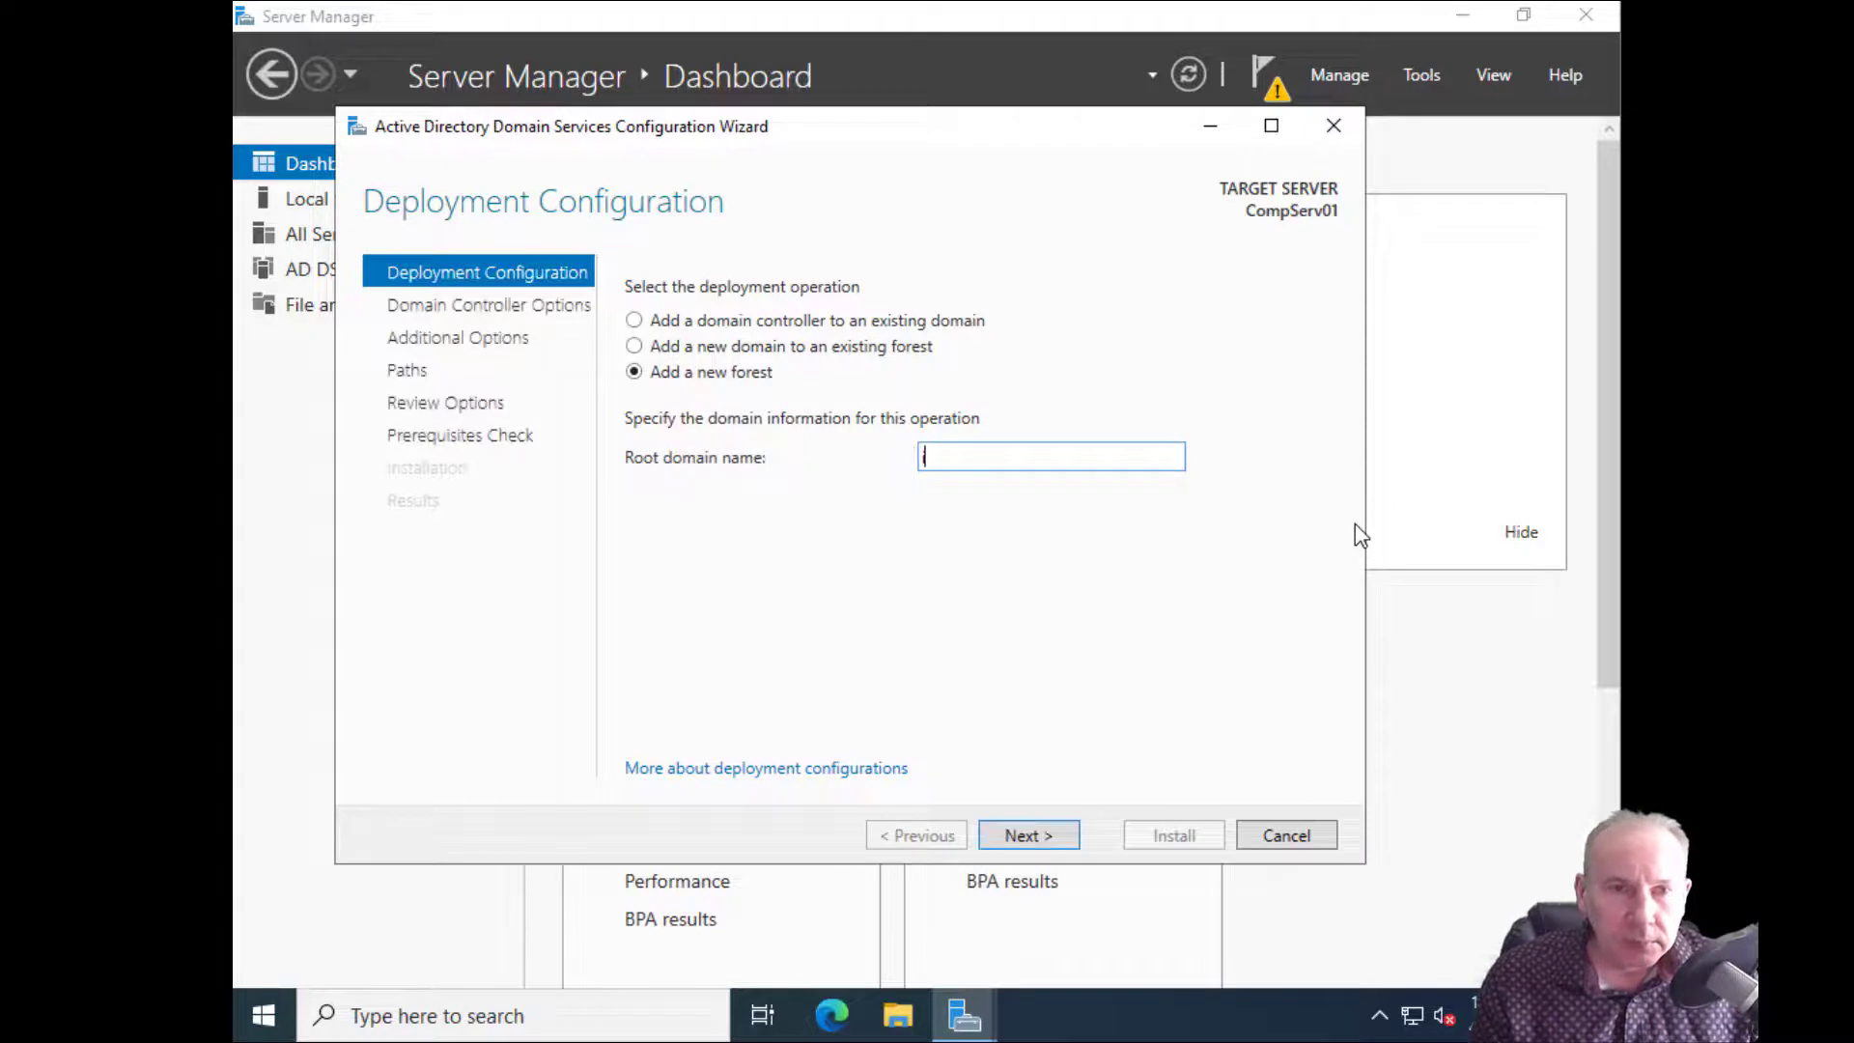
{"action": "type", "text": "tstructor."}
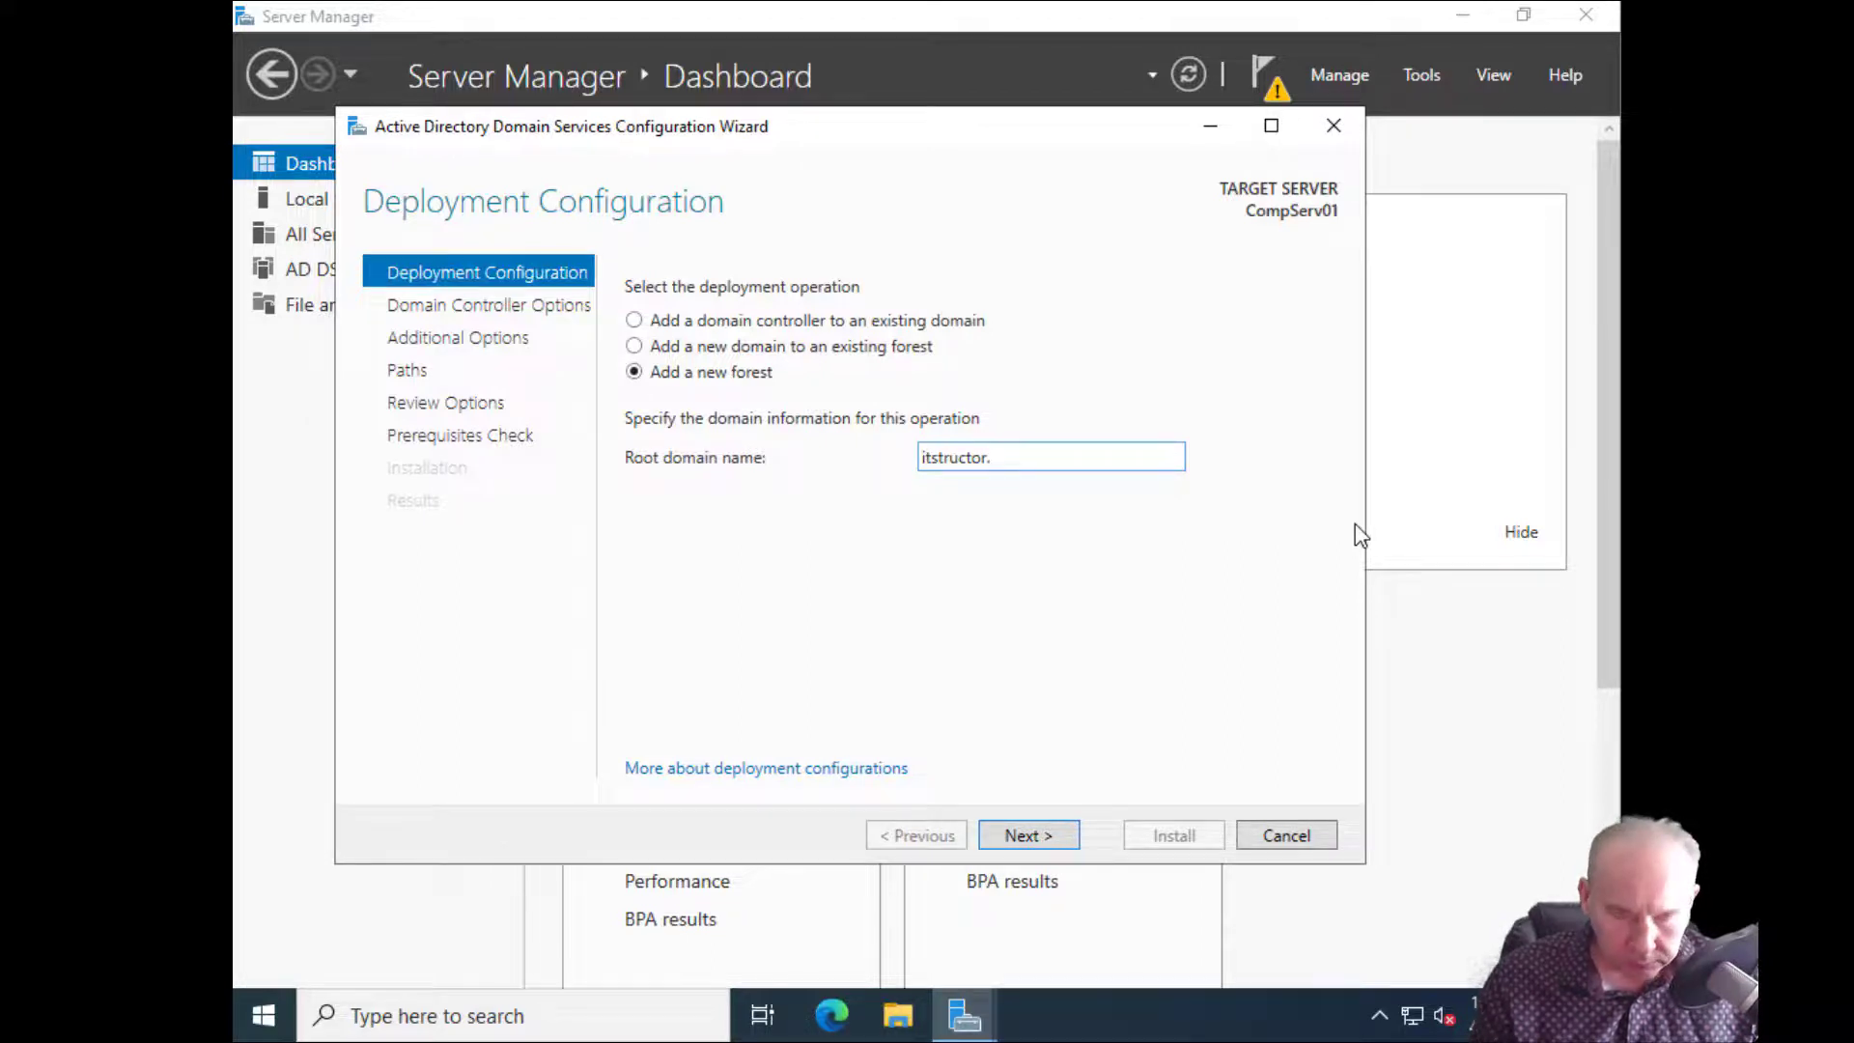
{"action": "type", "text": "local"}
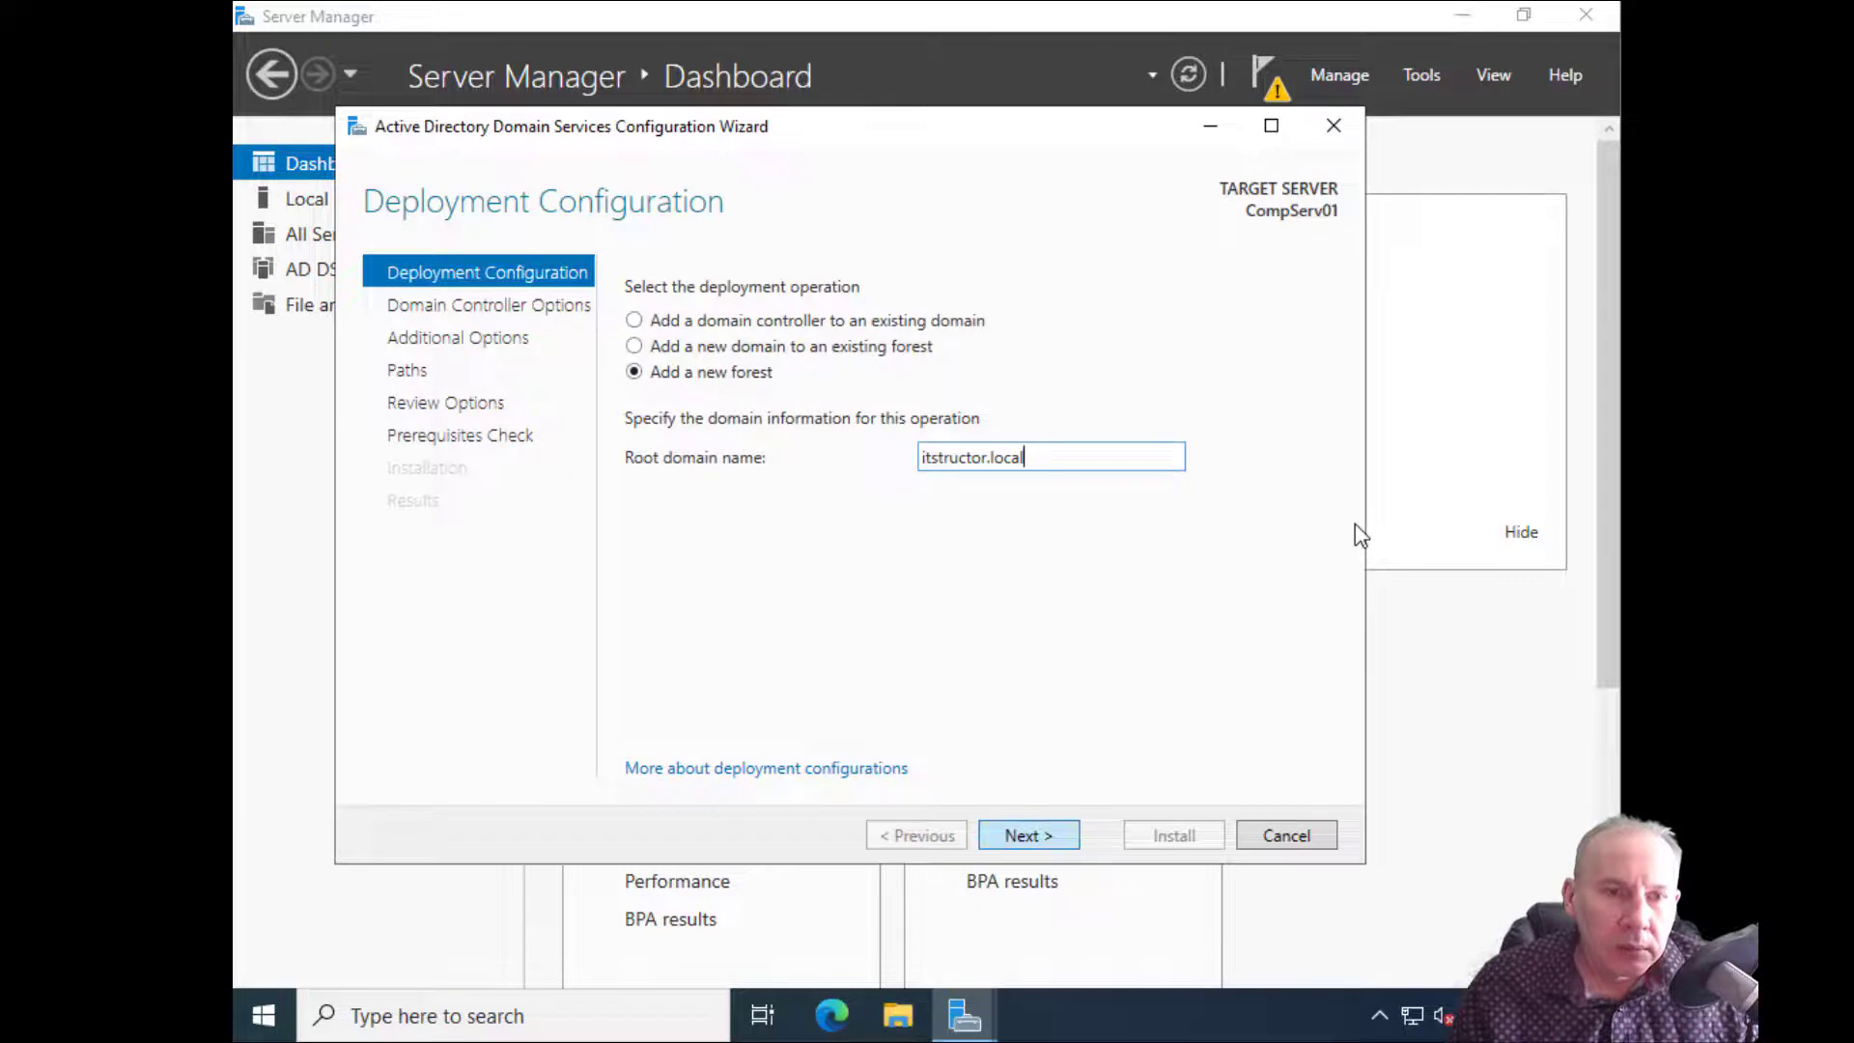
{"action": "key", "text": "Return"}
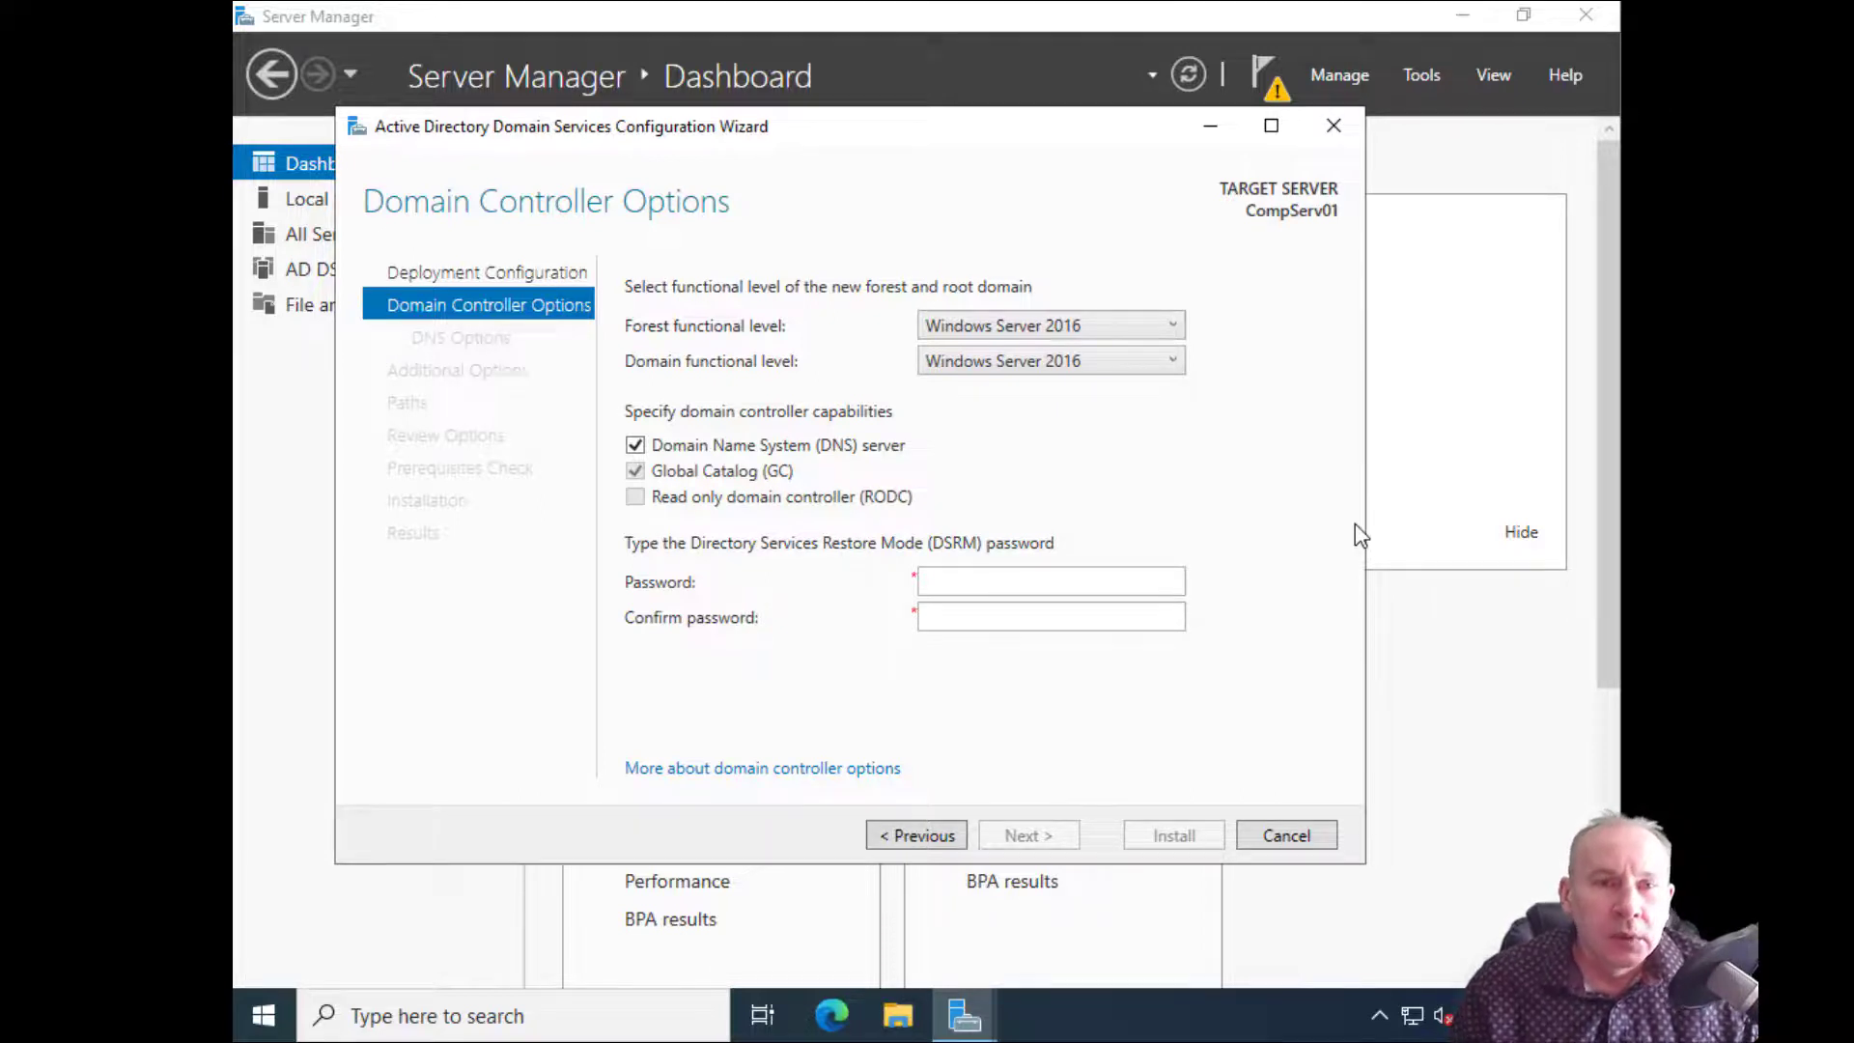
- Keep both forest and domain functional levels at Windows Server 2016
{"action": "key", "text": "alt+Down"}
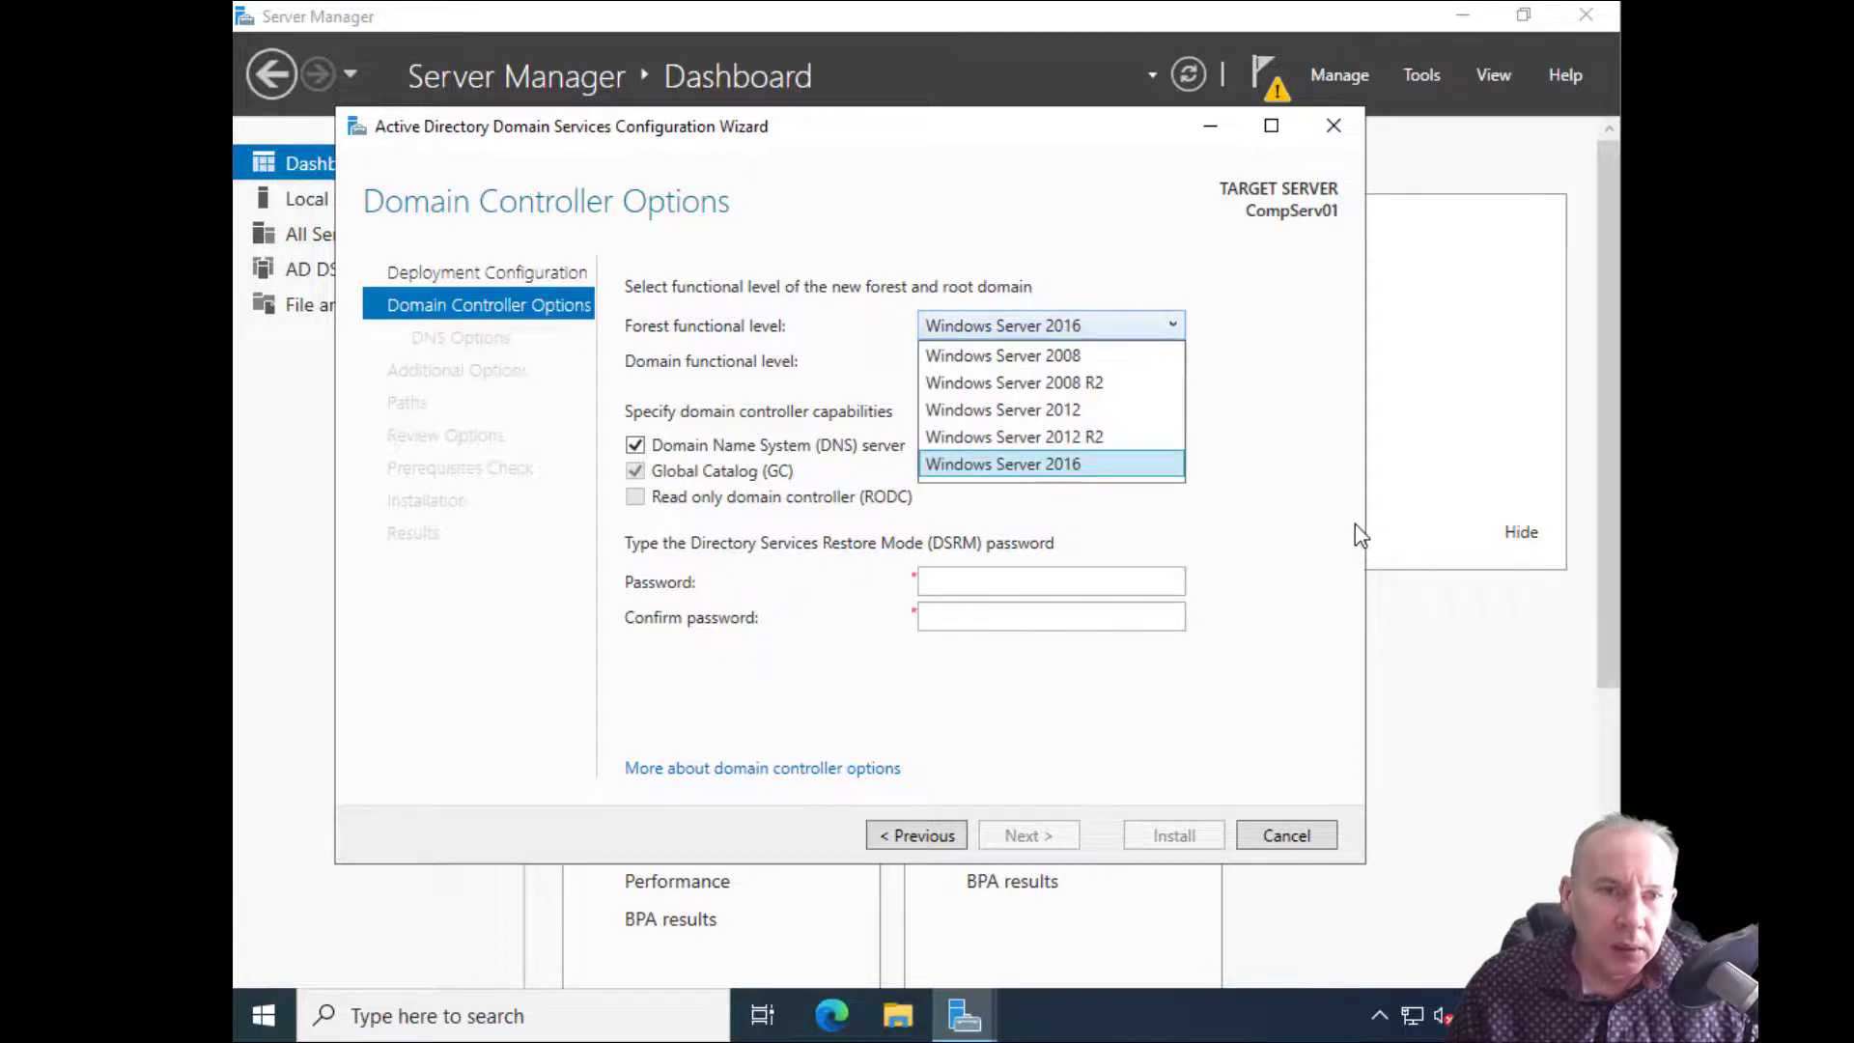
{"action": "key", "text": "Home"}
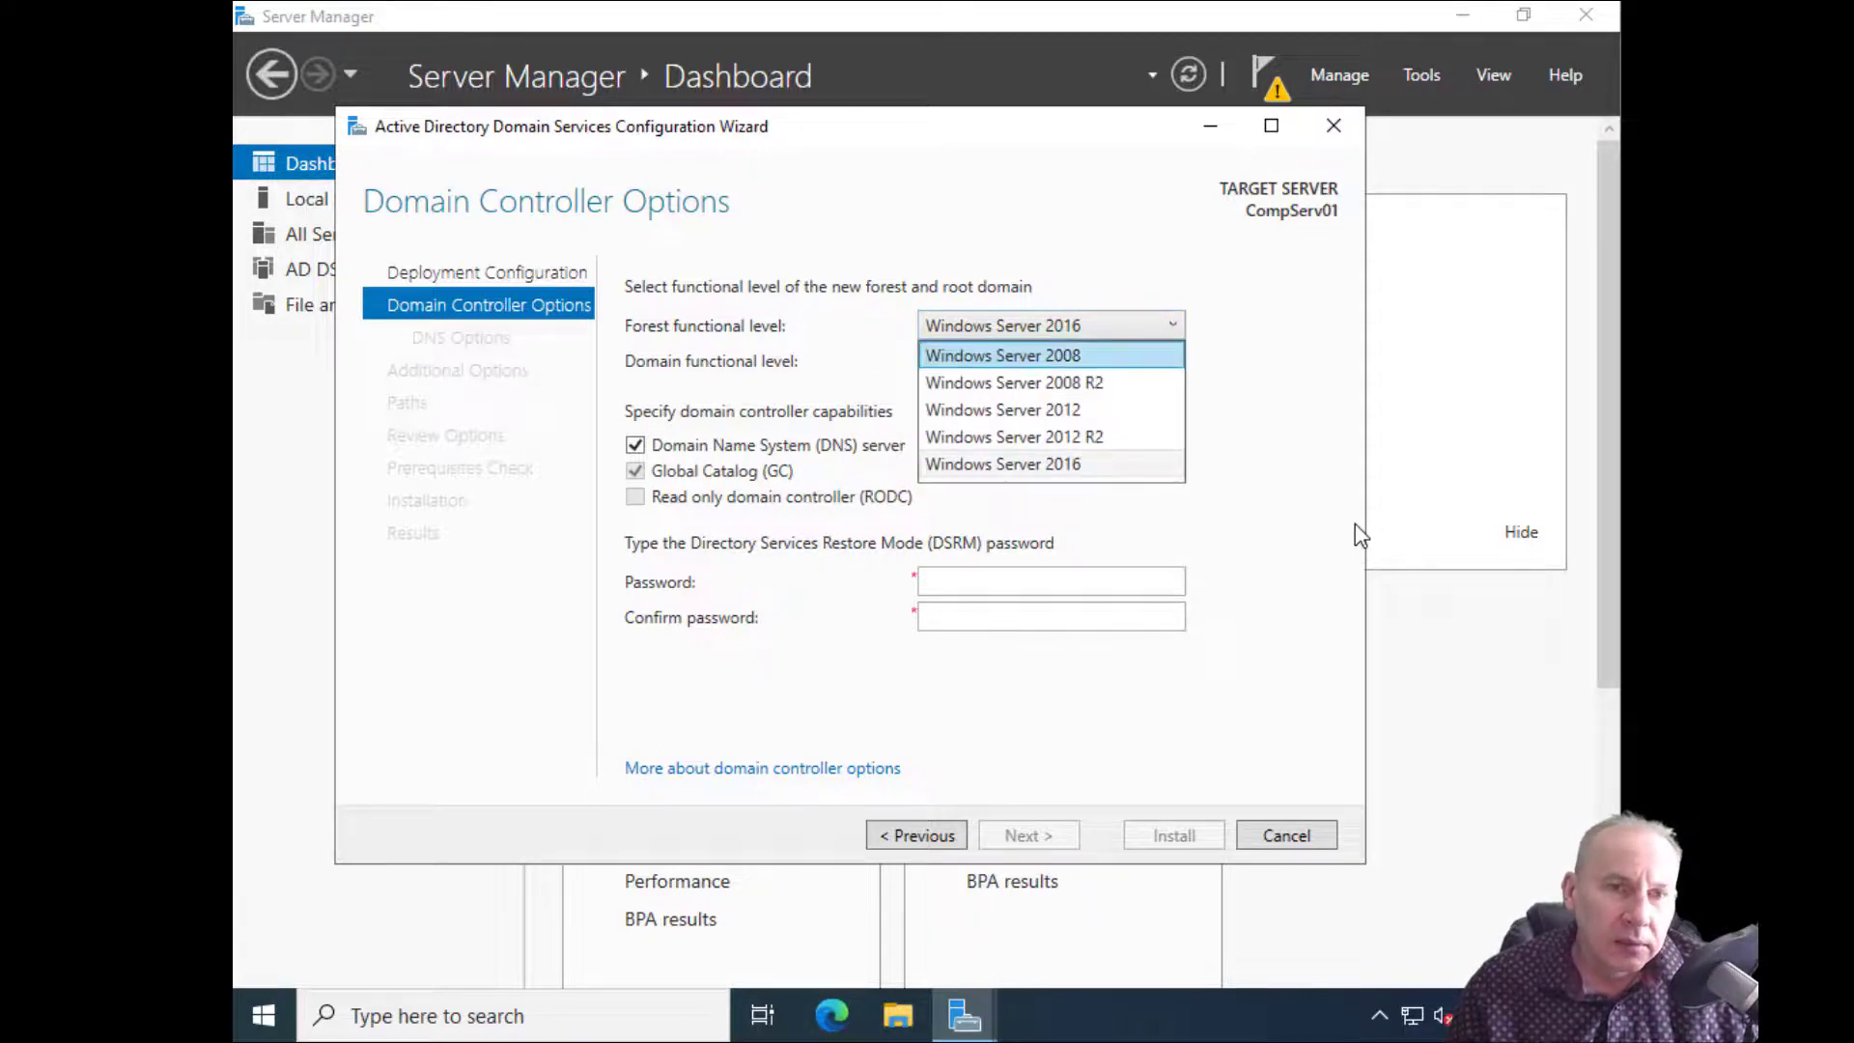
{"action": "key", "text": "Down"}
{"action": "key", "text": "Down"}
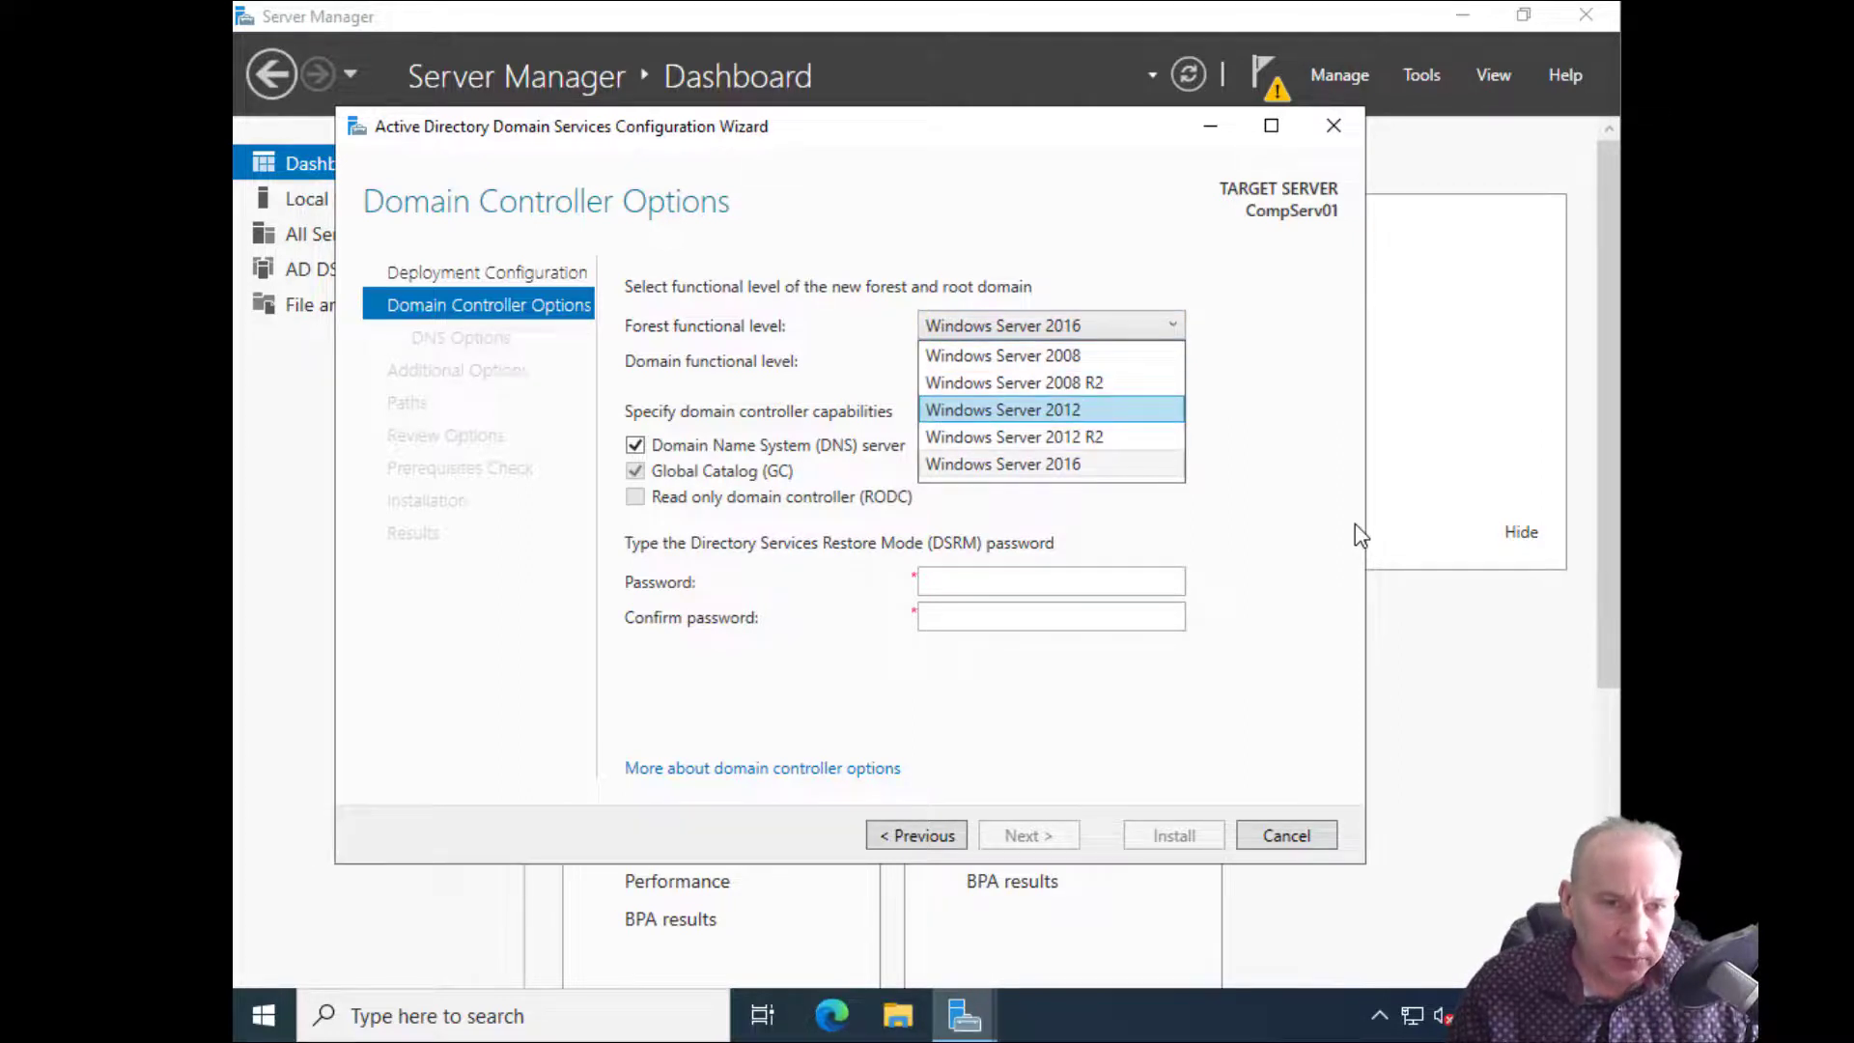
{"action": "key", "text": "Down"}
{"action": "key", "text": "Down"}
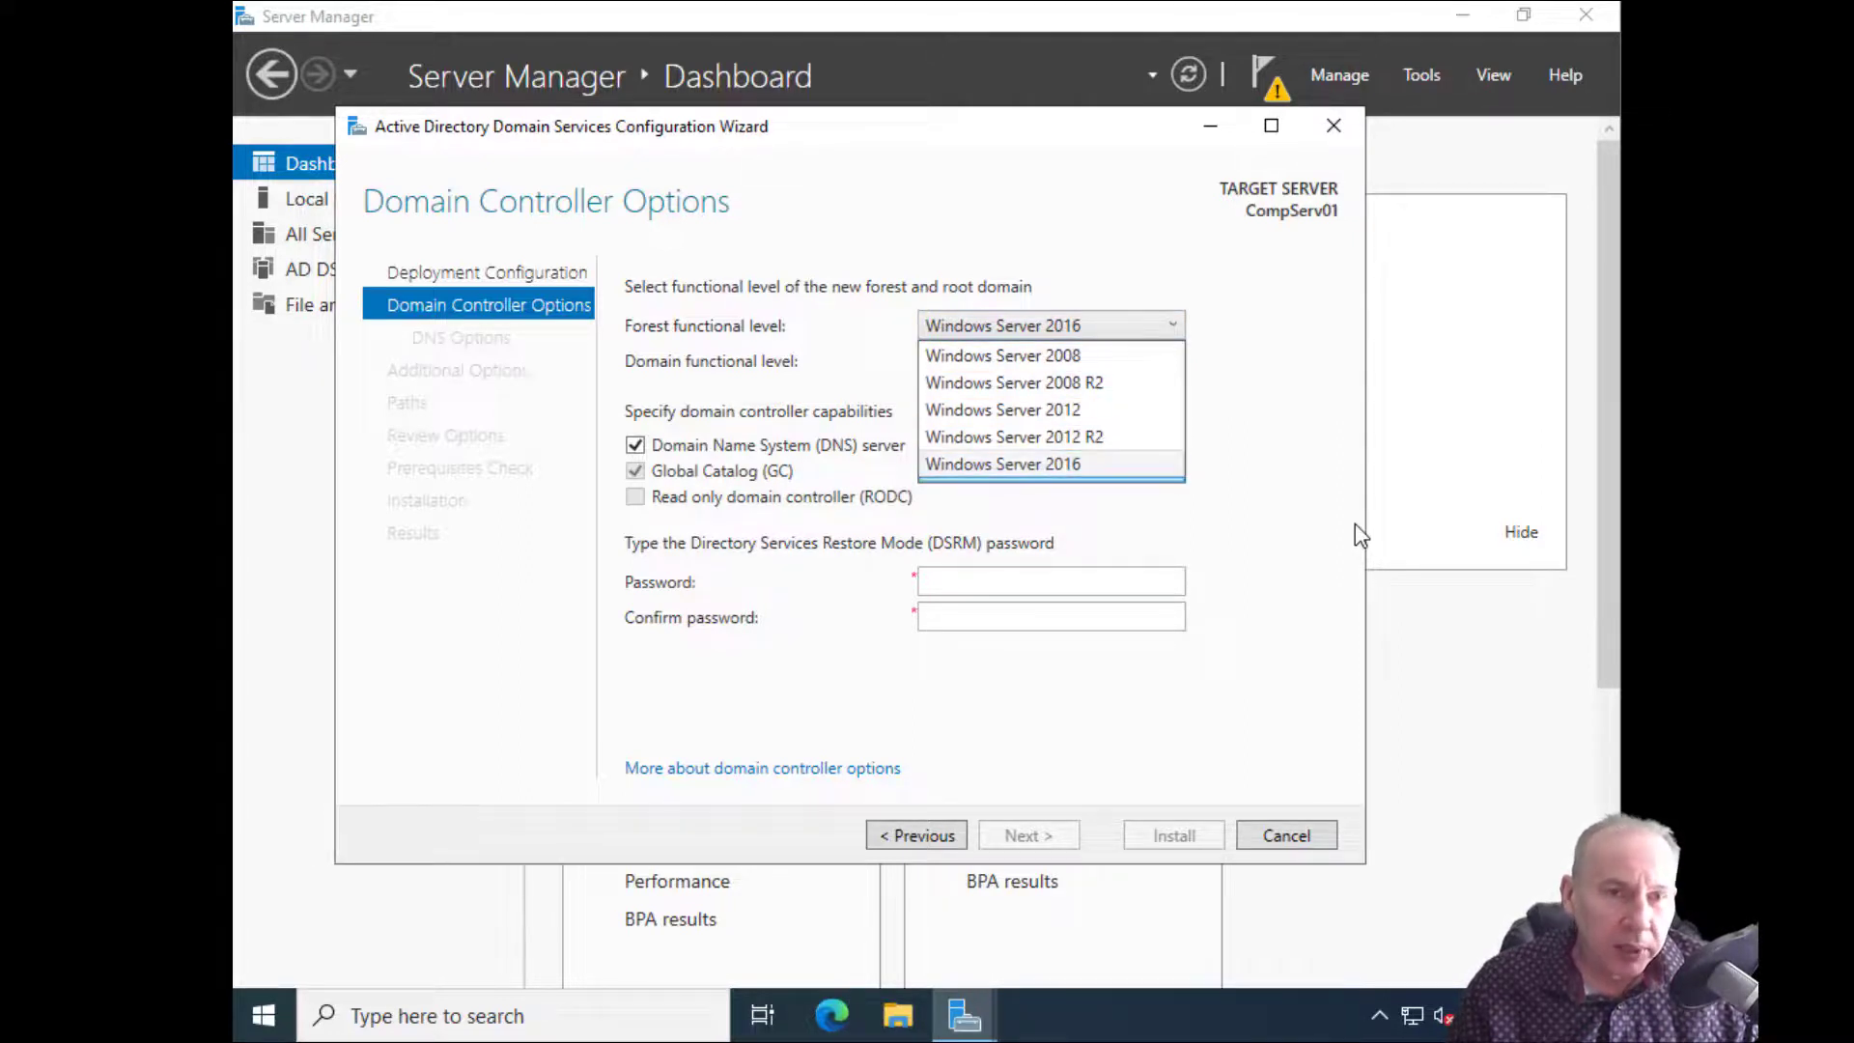
{"action": "key", "text": "Return"}
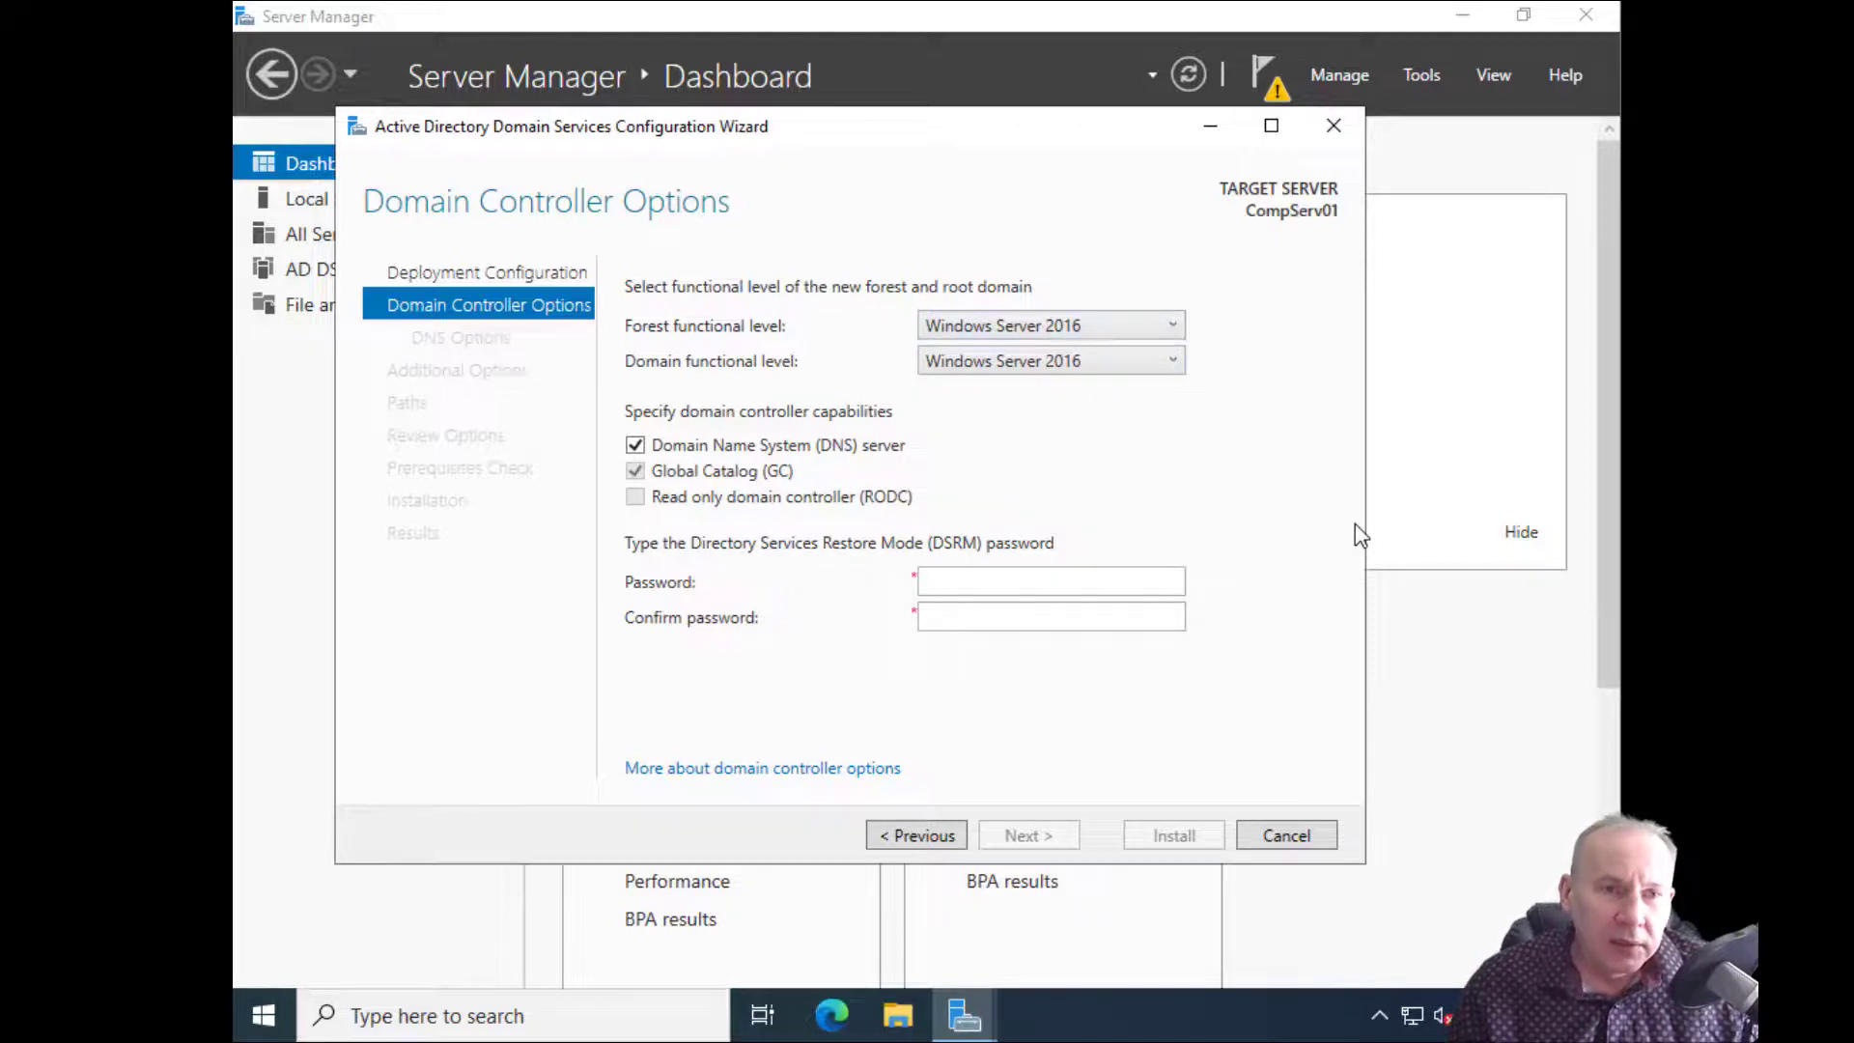
{"action": "key", "text": "alt+Down"}
{"action": "key", "text": "Return"}
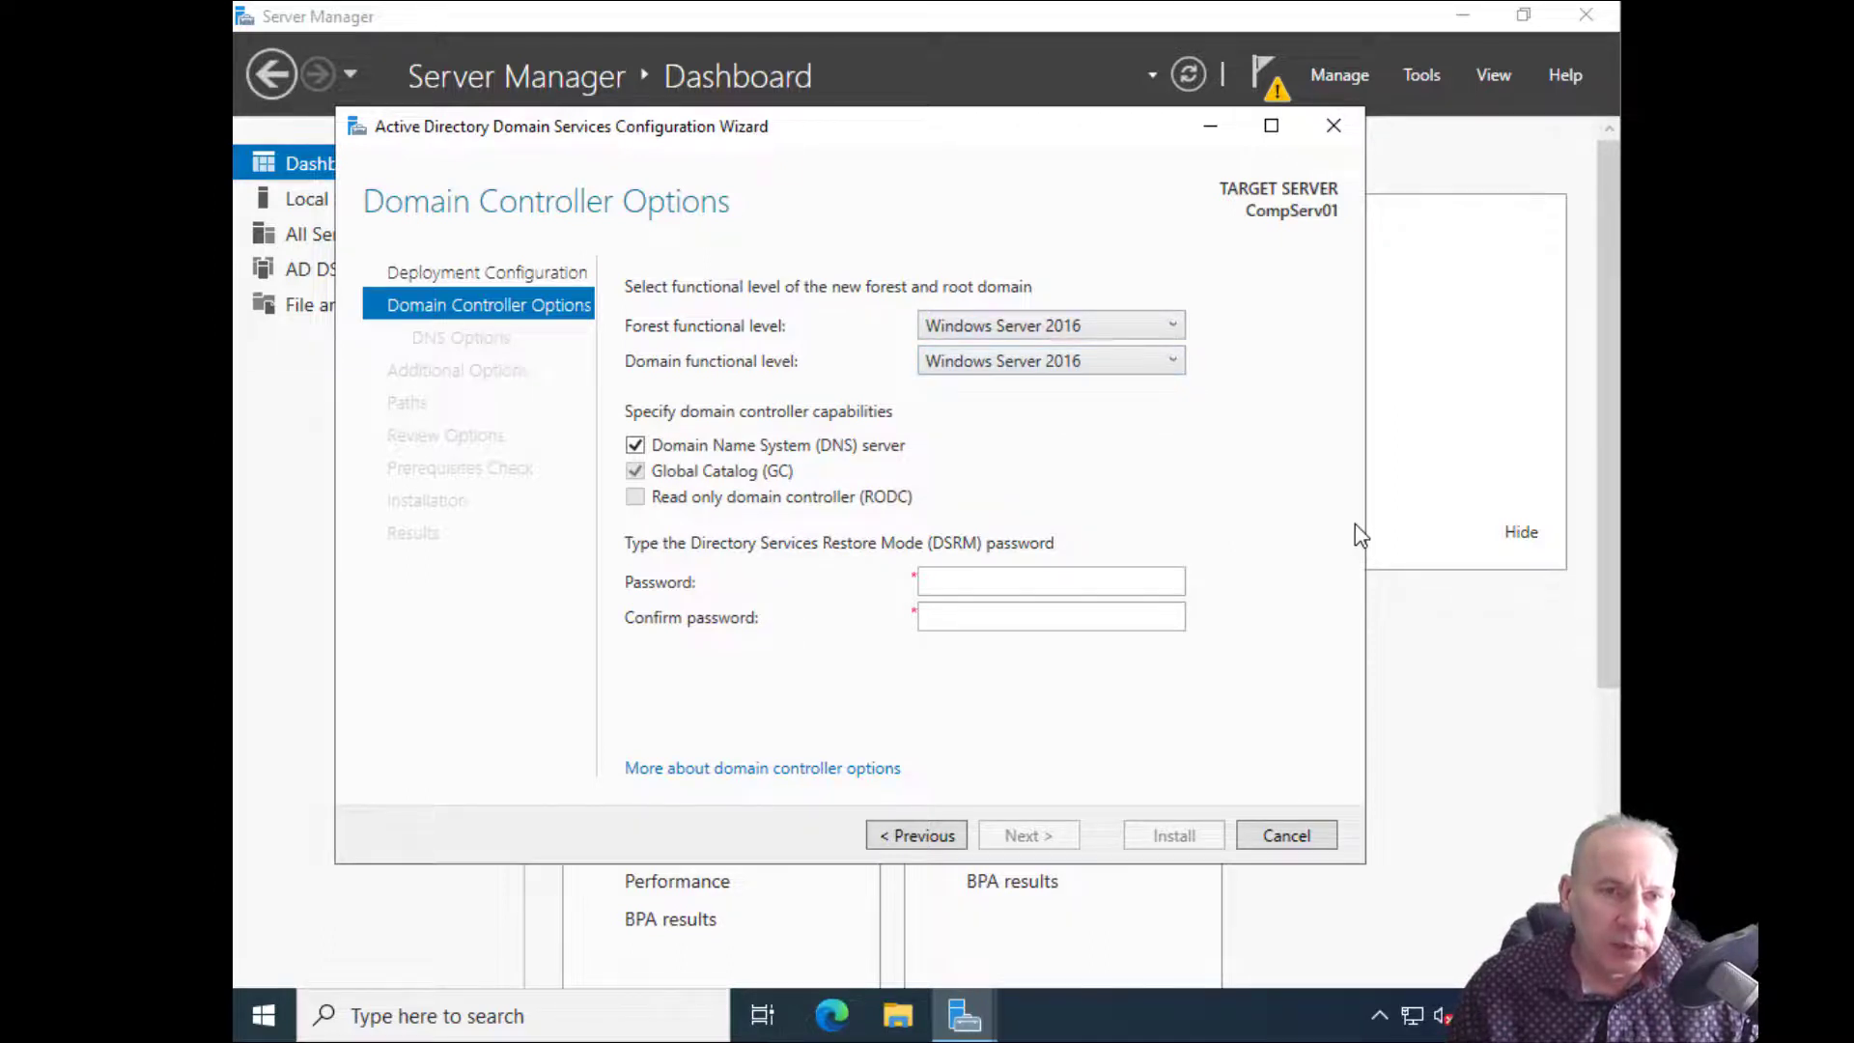
- Enter and confirm the DSRM password, then continue to DNS Options
{"action": "key", "text": "Tab"}
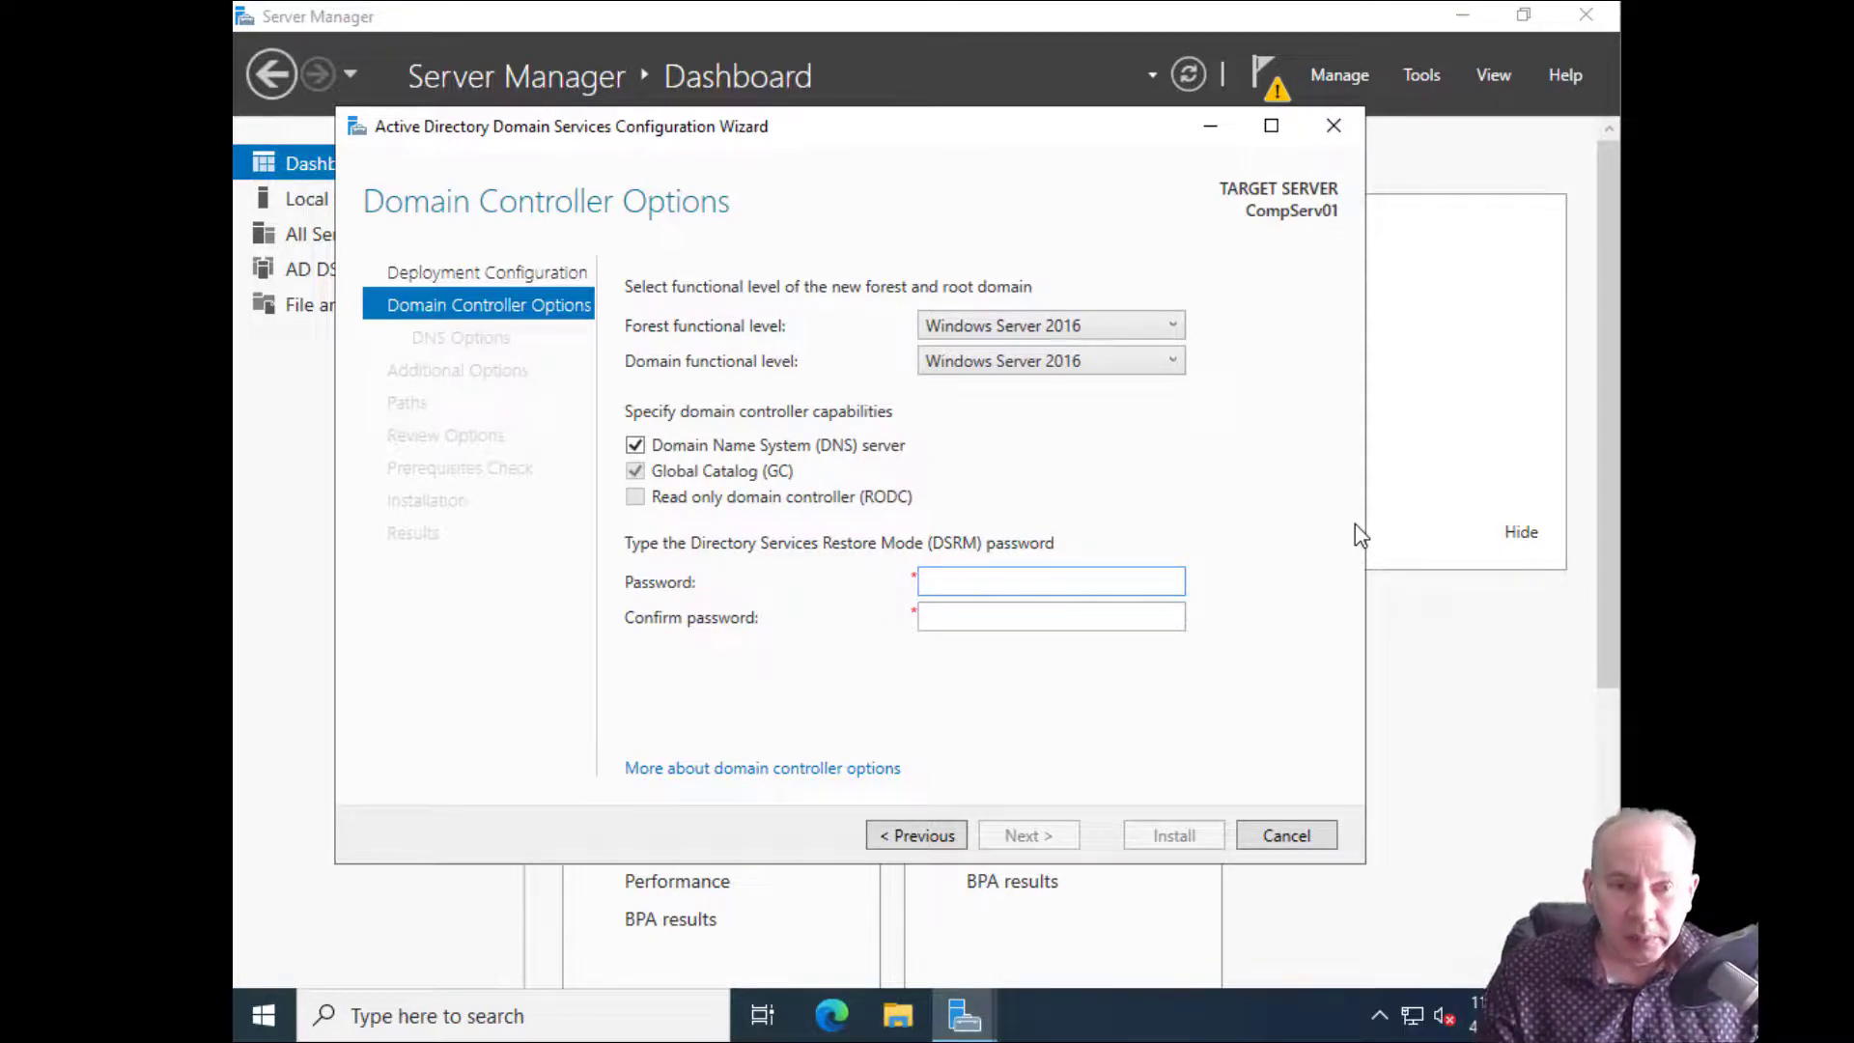
{"action": "type", "text": "*********"}
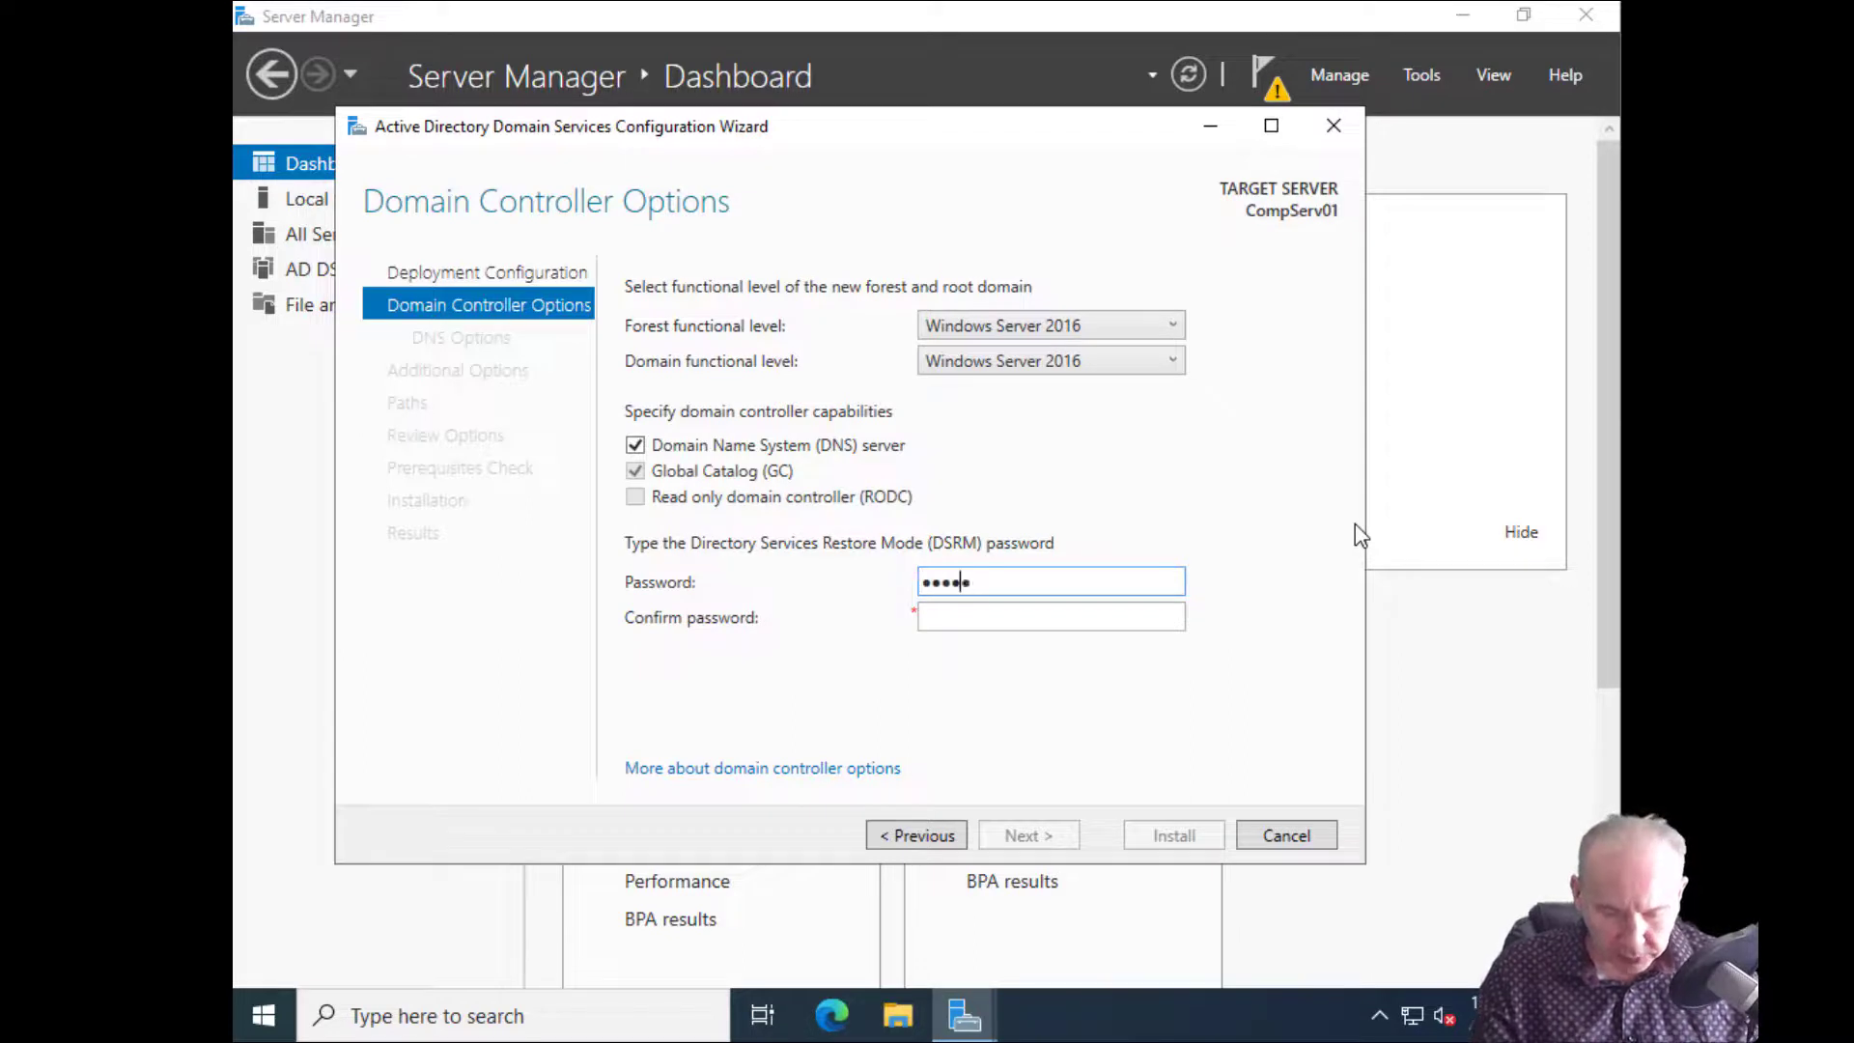
{"action": "key", "text": "Tab"}
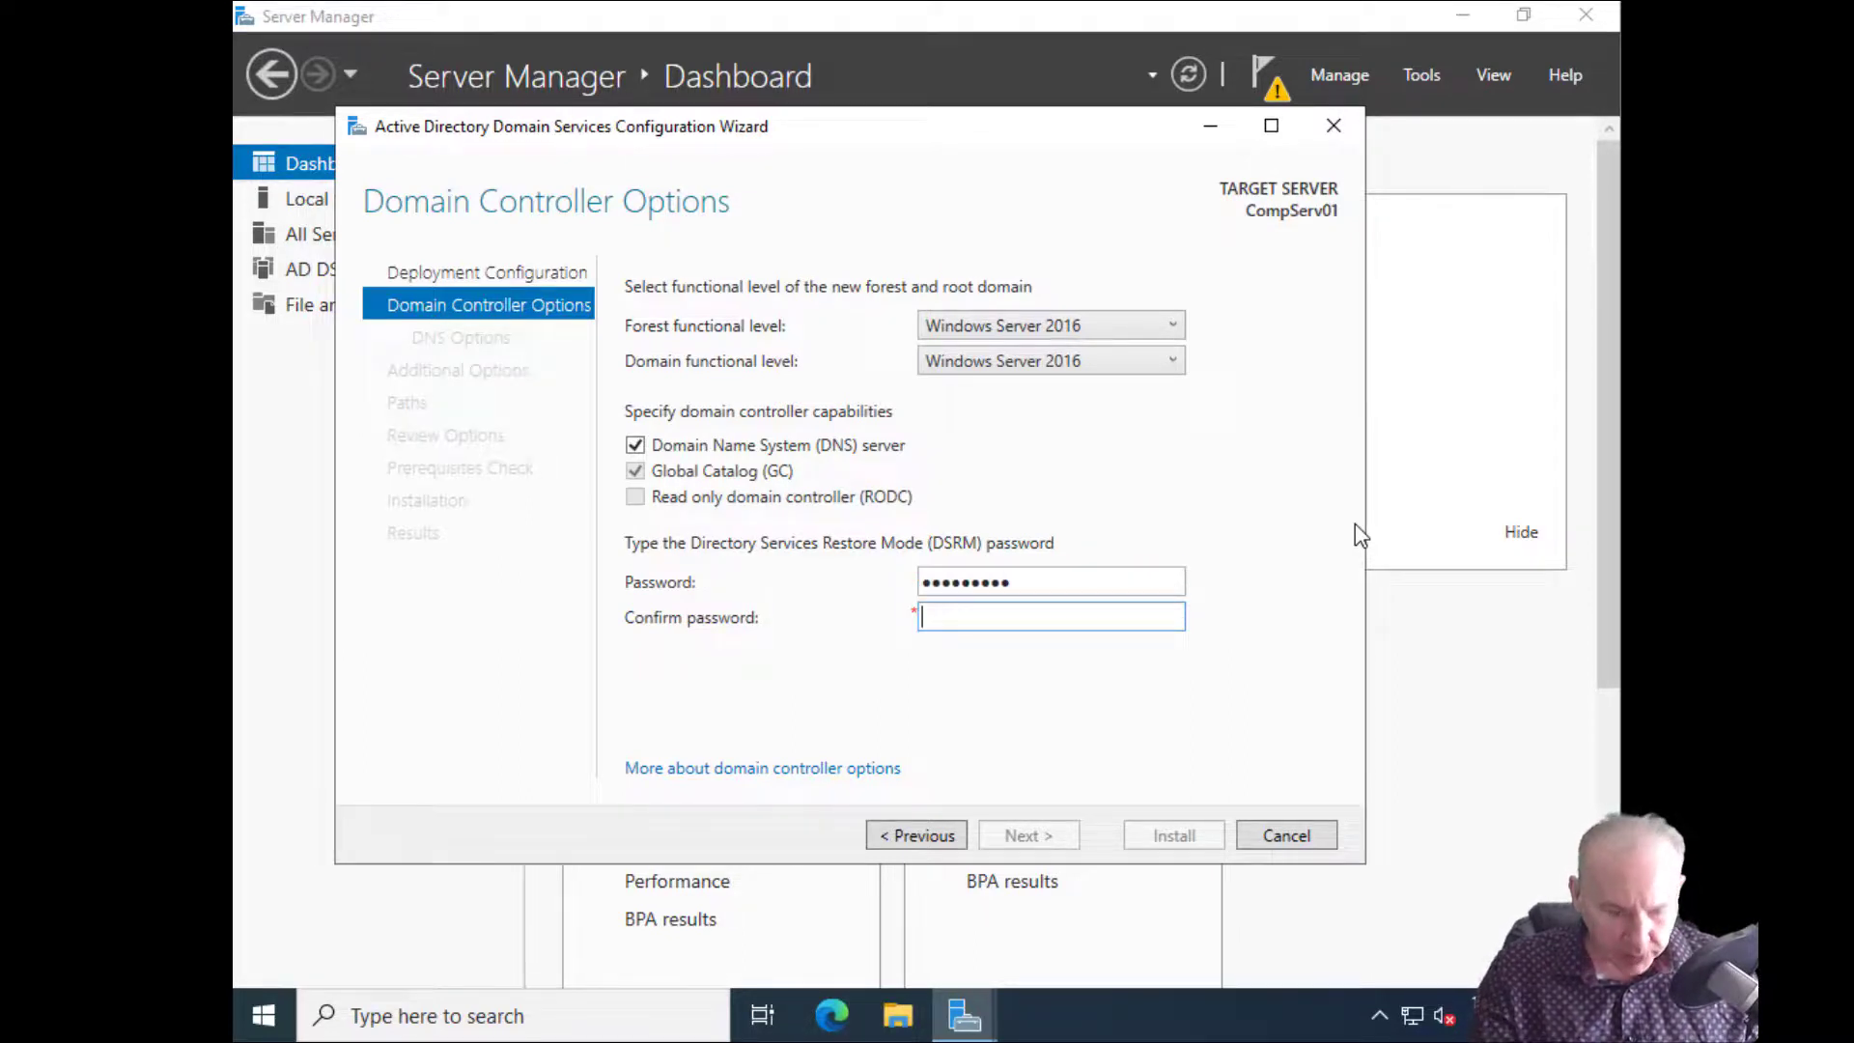
{"action": "type", "text": "*********"}
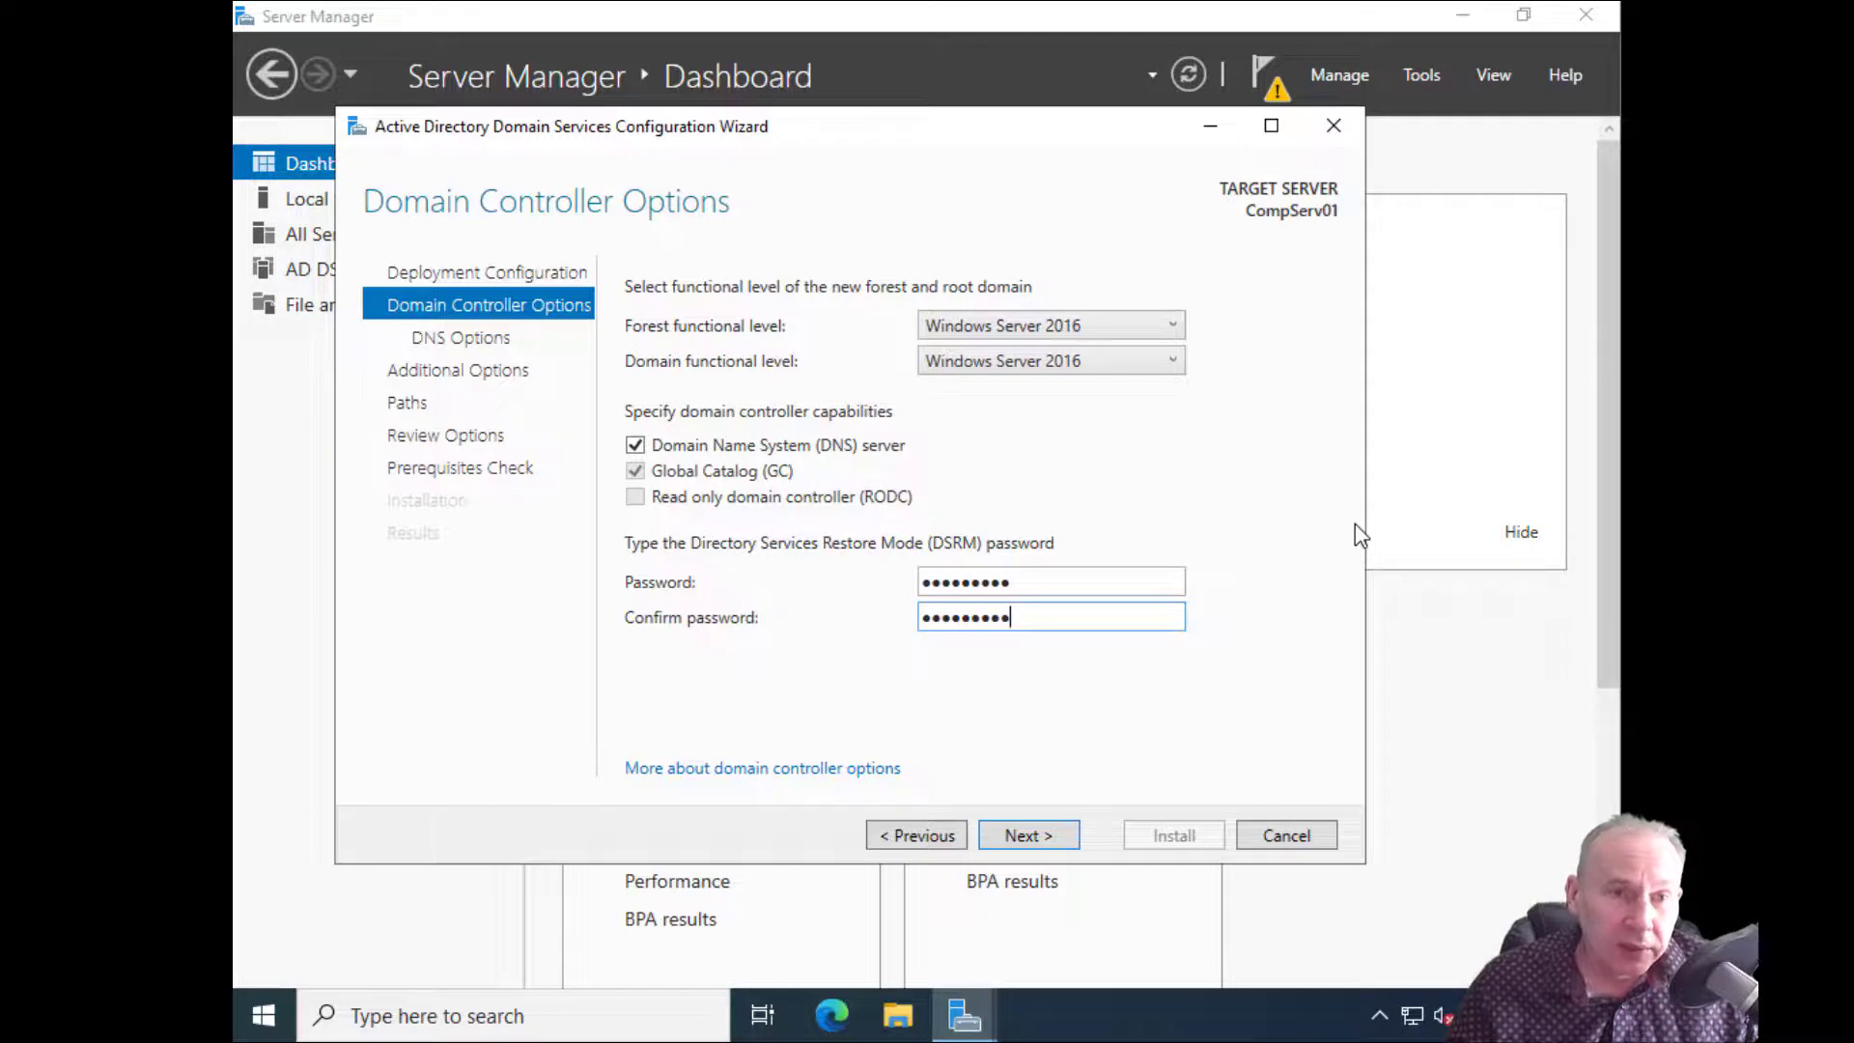
{"action": "key", "text": "Tab"}
{"action": "key", "text": "Return"}
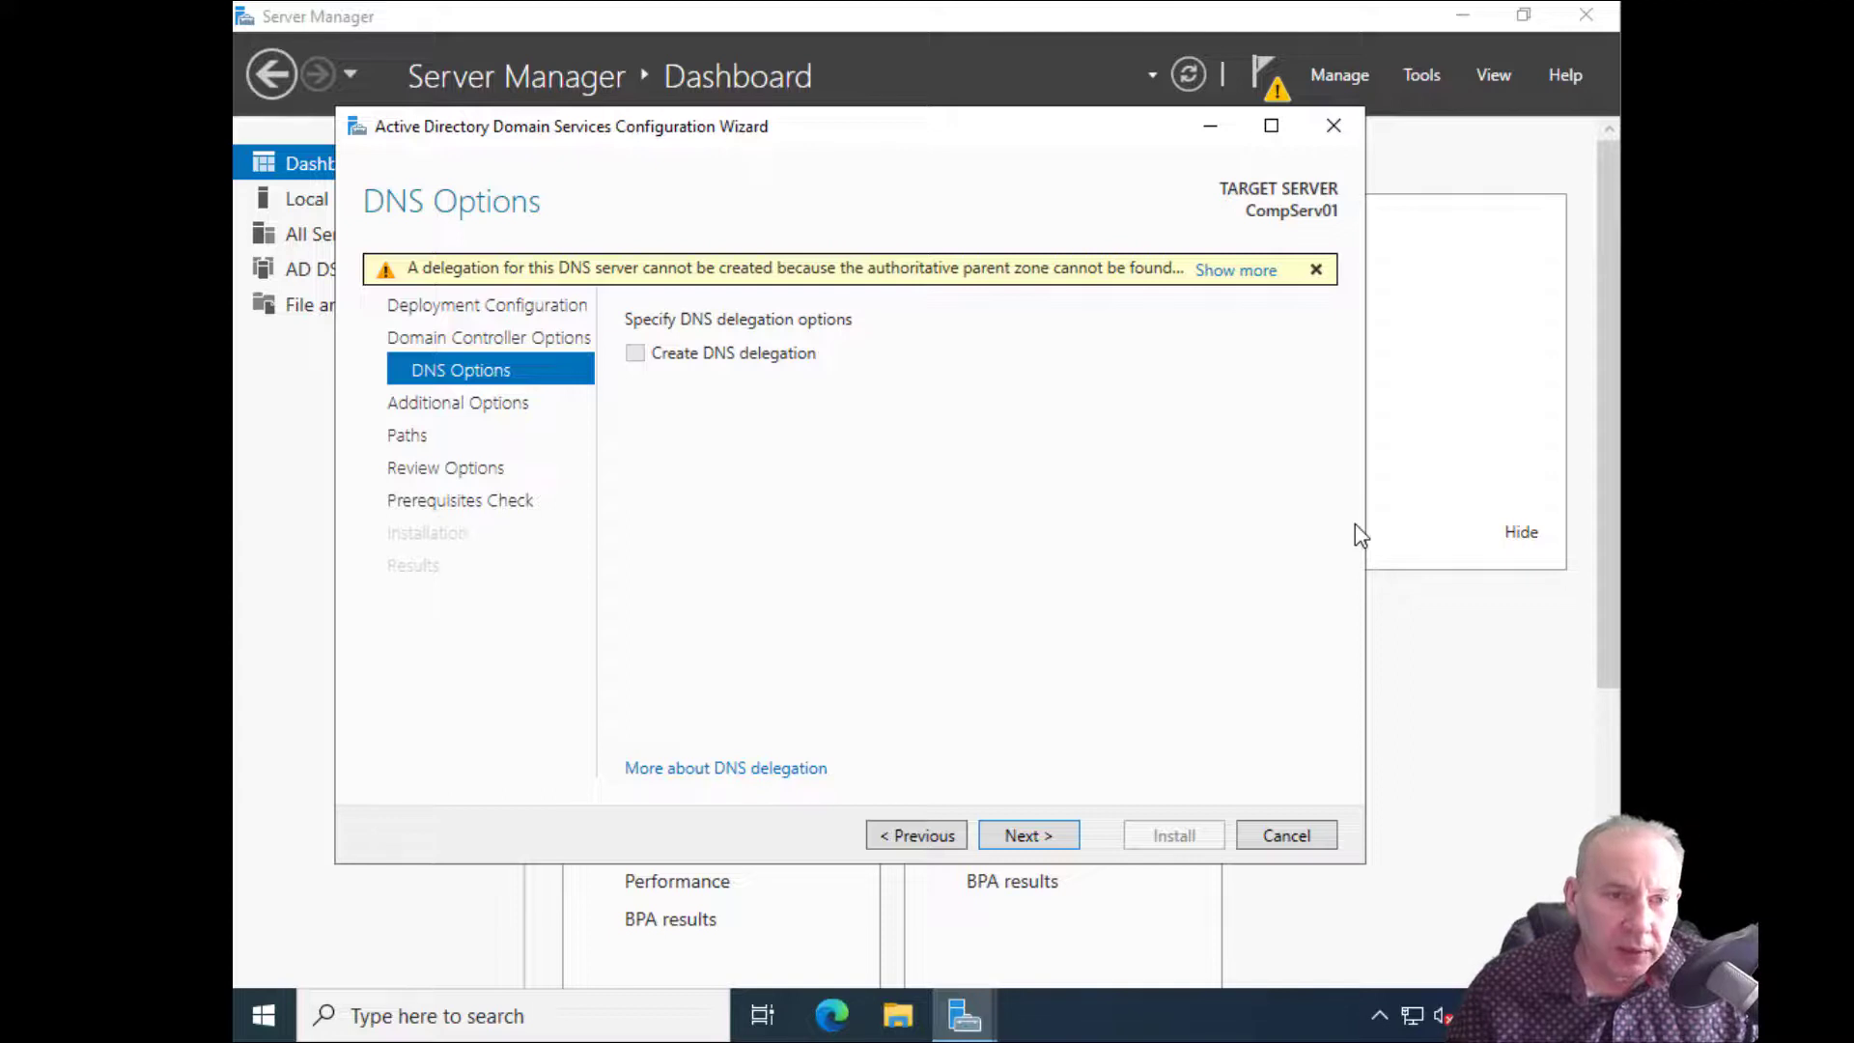
- Skip DNS delegation and accept the NetBIOS domain name ITSTRUCTOR
{"action": "key", "text": "Return"}
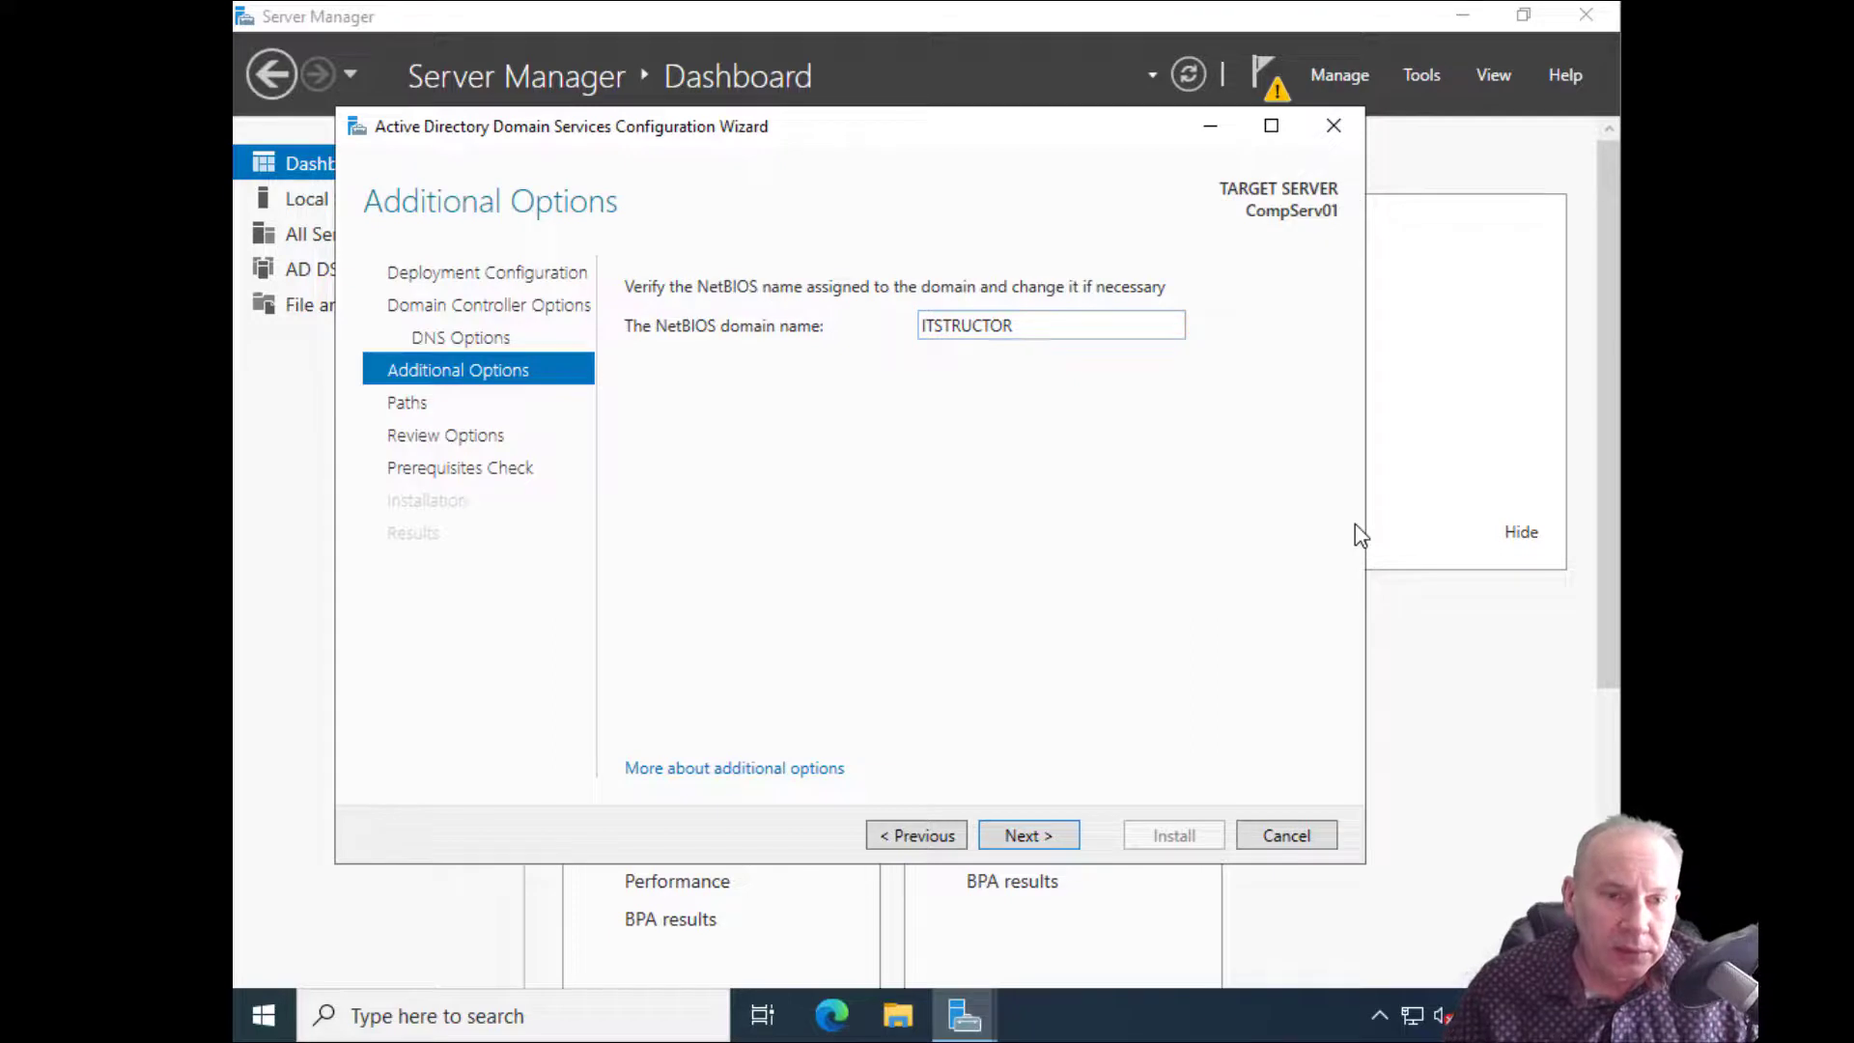
{"action": "key", "text": "Return"}
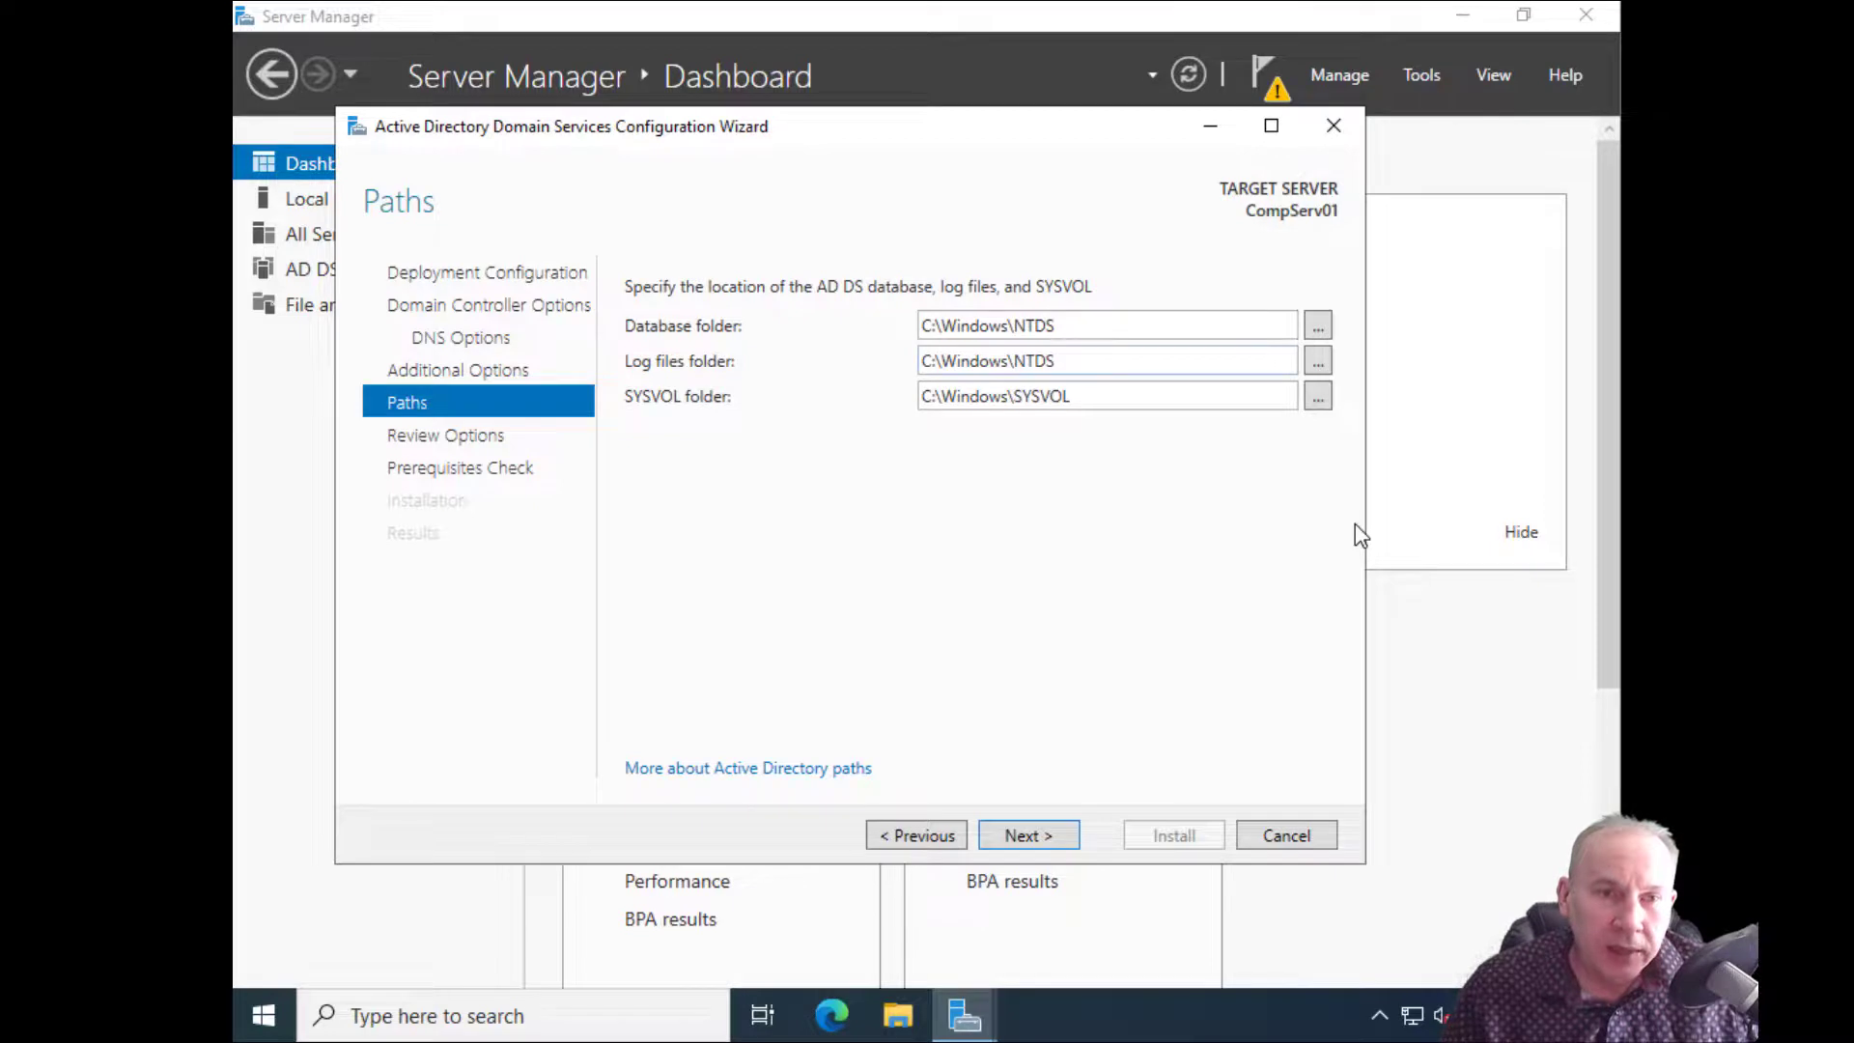
- Keep the default C:\Windows\NTDS database/log and C:\Windows\SYSVOL folders
{"action": "key", "text": "Tab"}
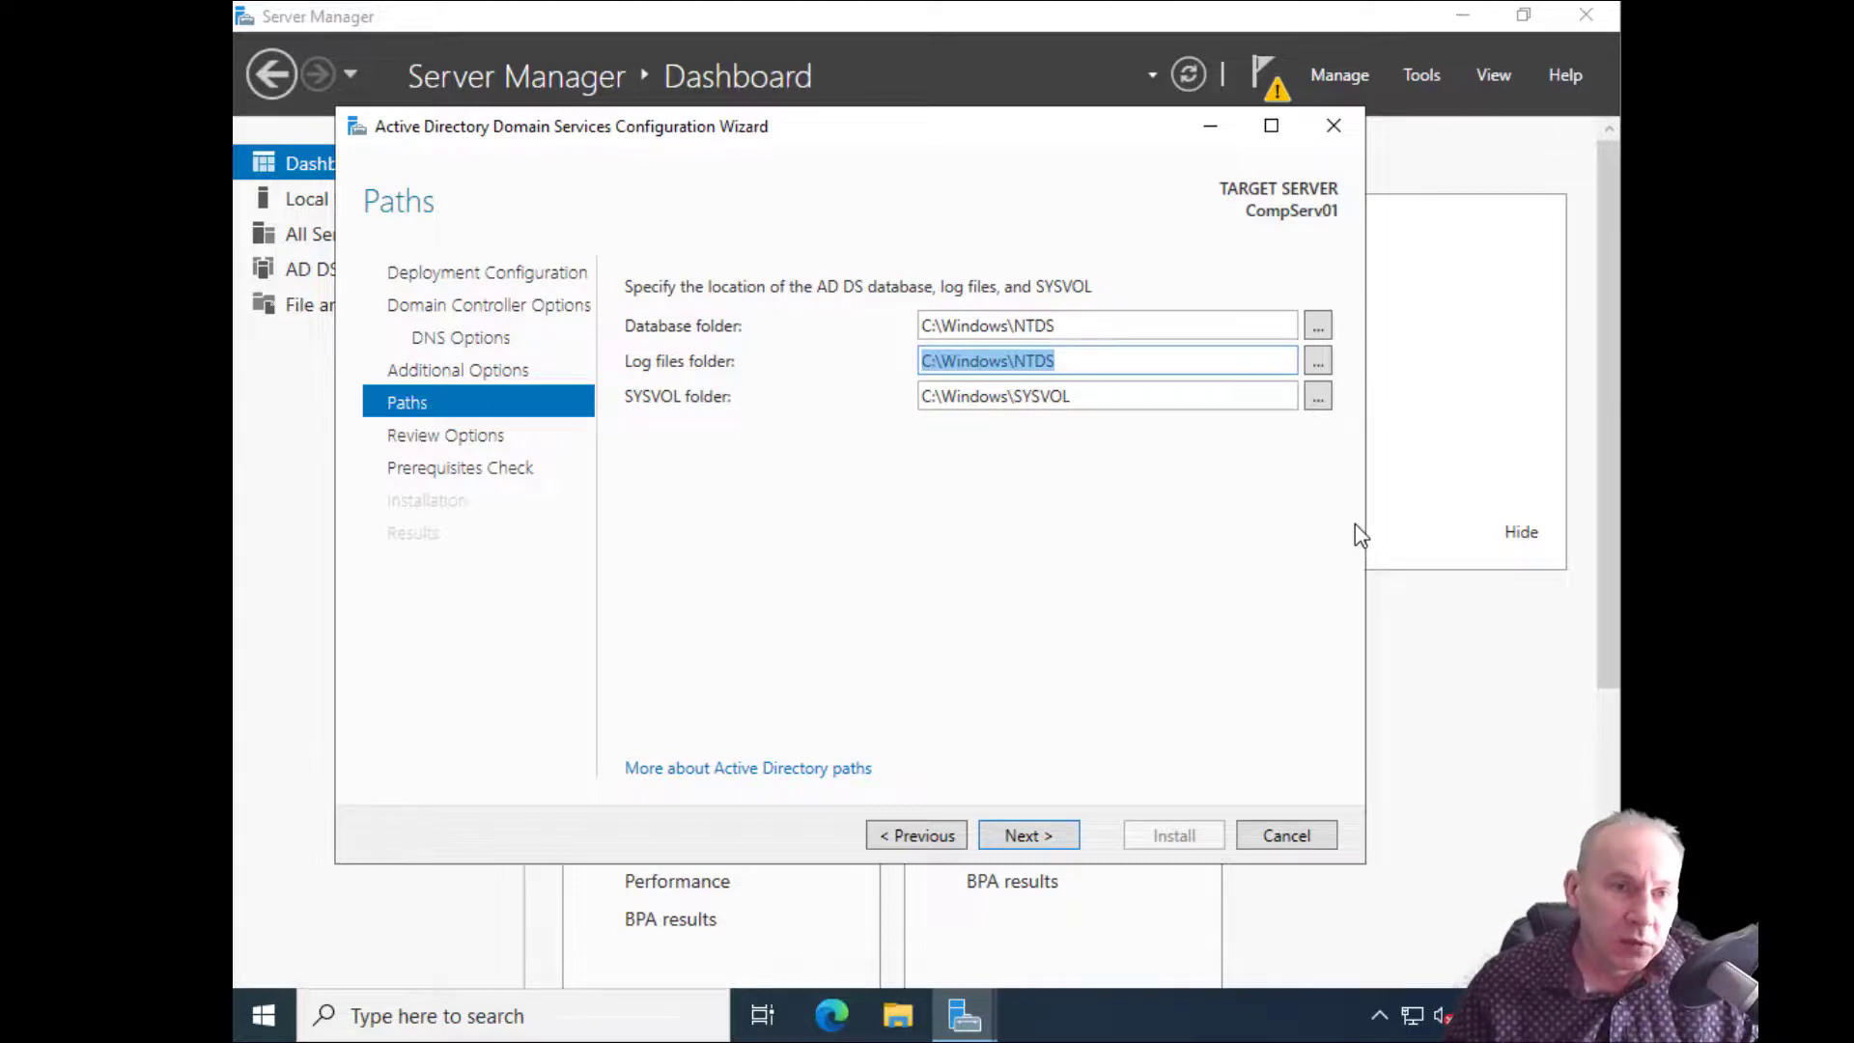
{"action": "key", "text": "Tab"}
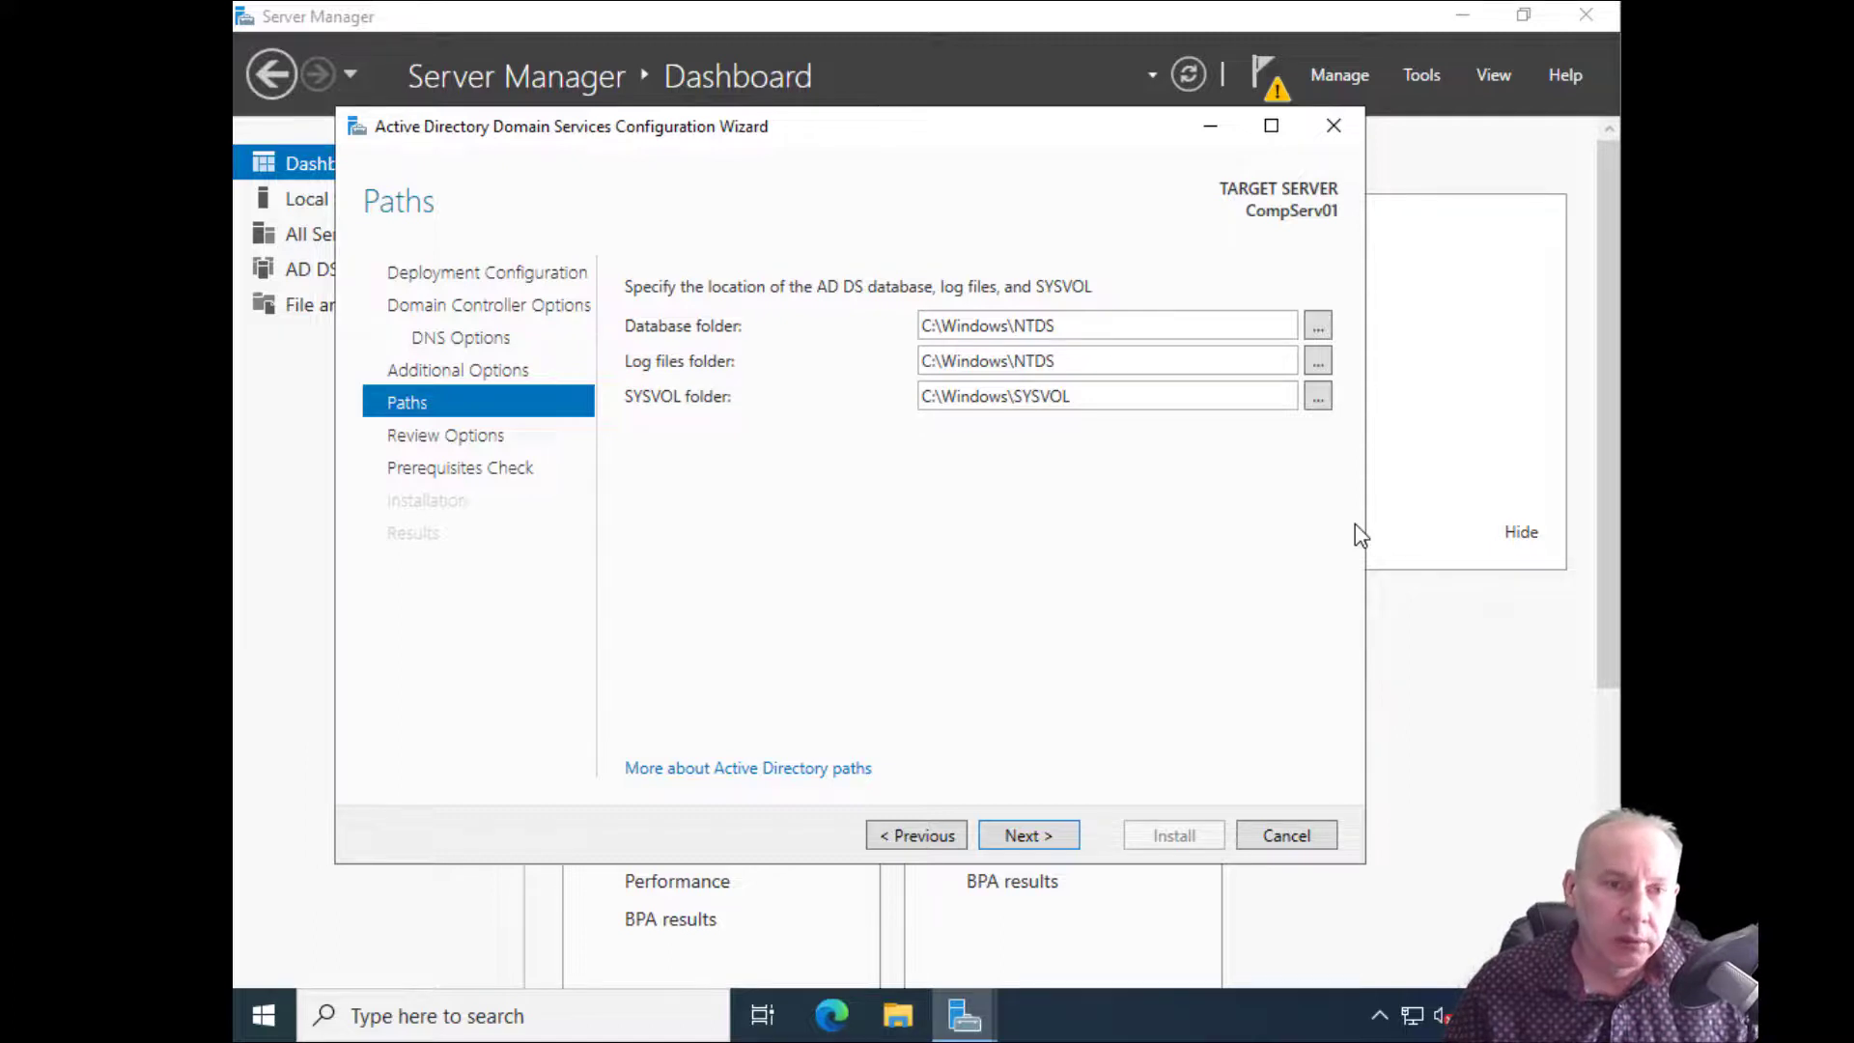
{"action": "key", "text": "Return"}
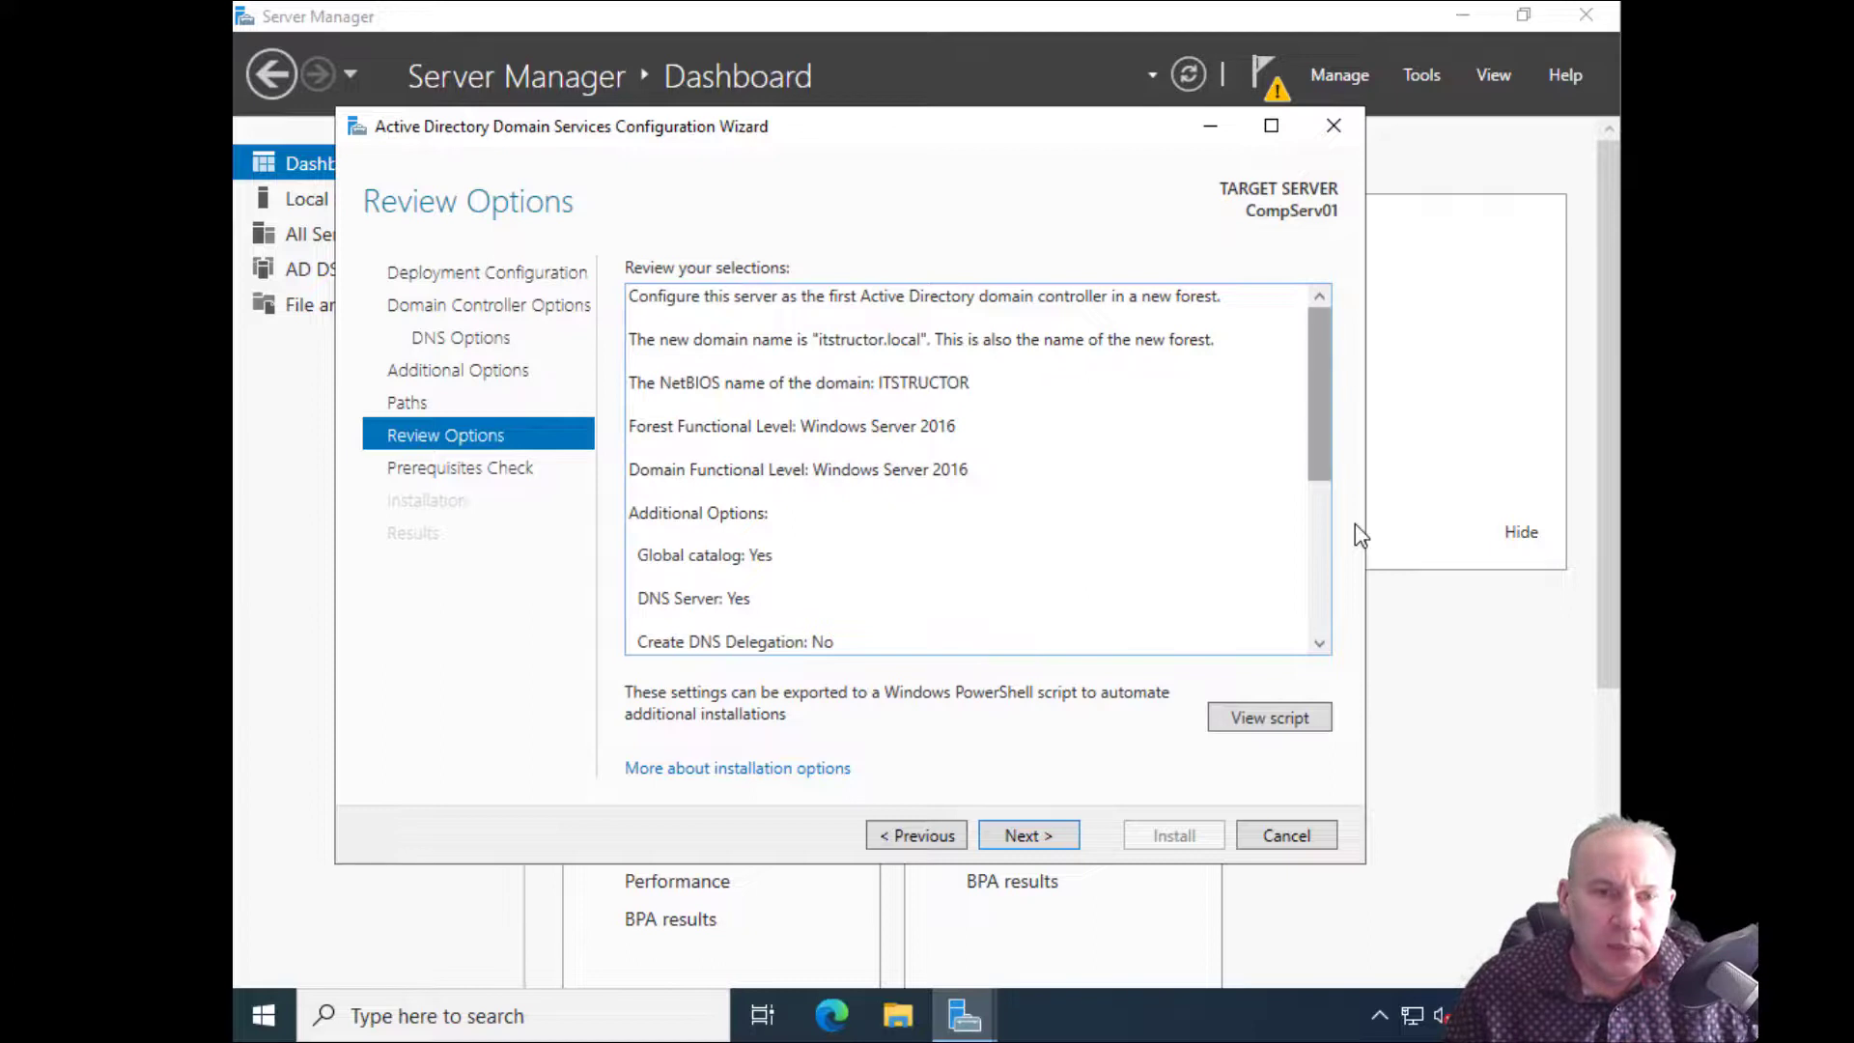
- Review the itstructor.local forest summary and run the prerequisites check
{"action": "scroll", "coordinate": [1361, 534], "scroll_direction": "down", "scroll_amount": 5}
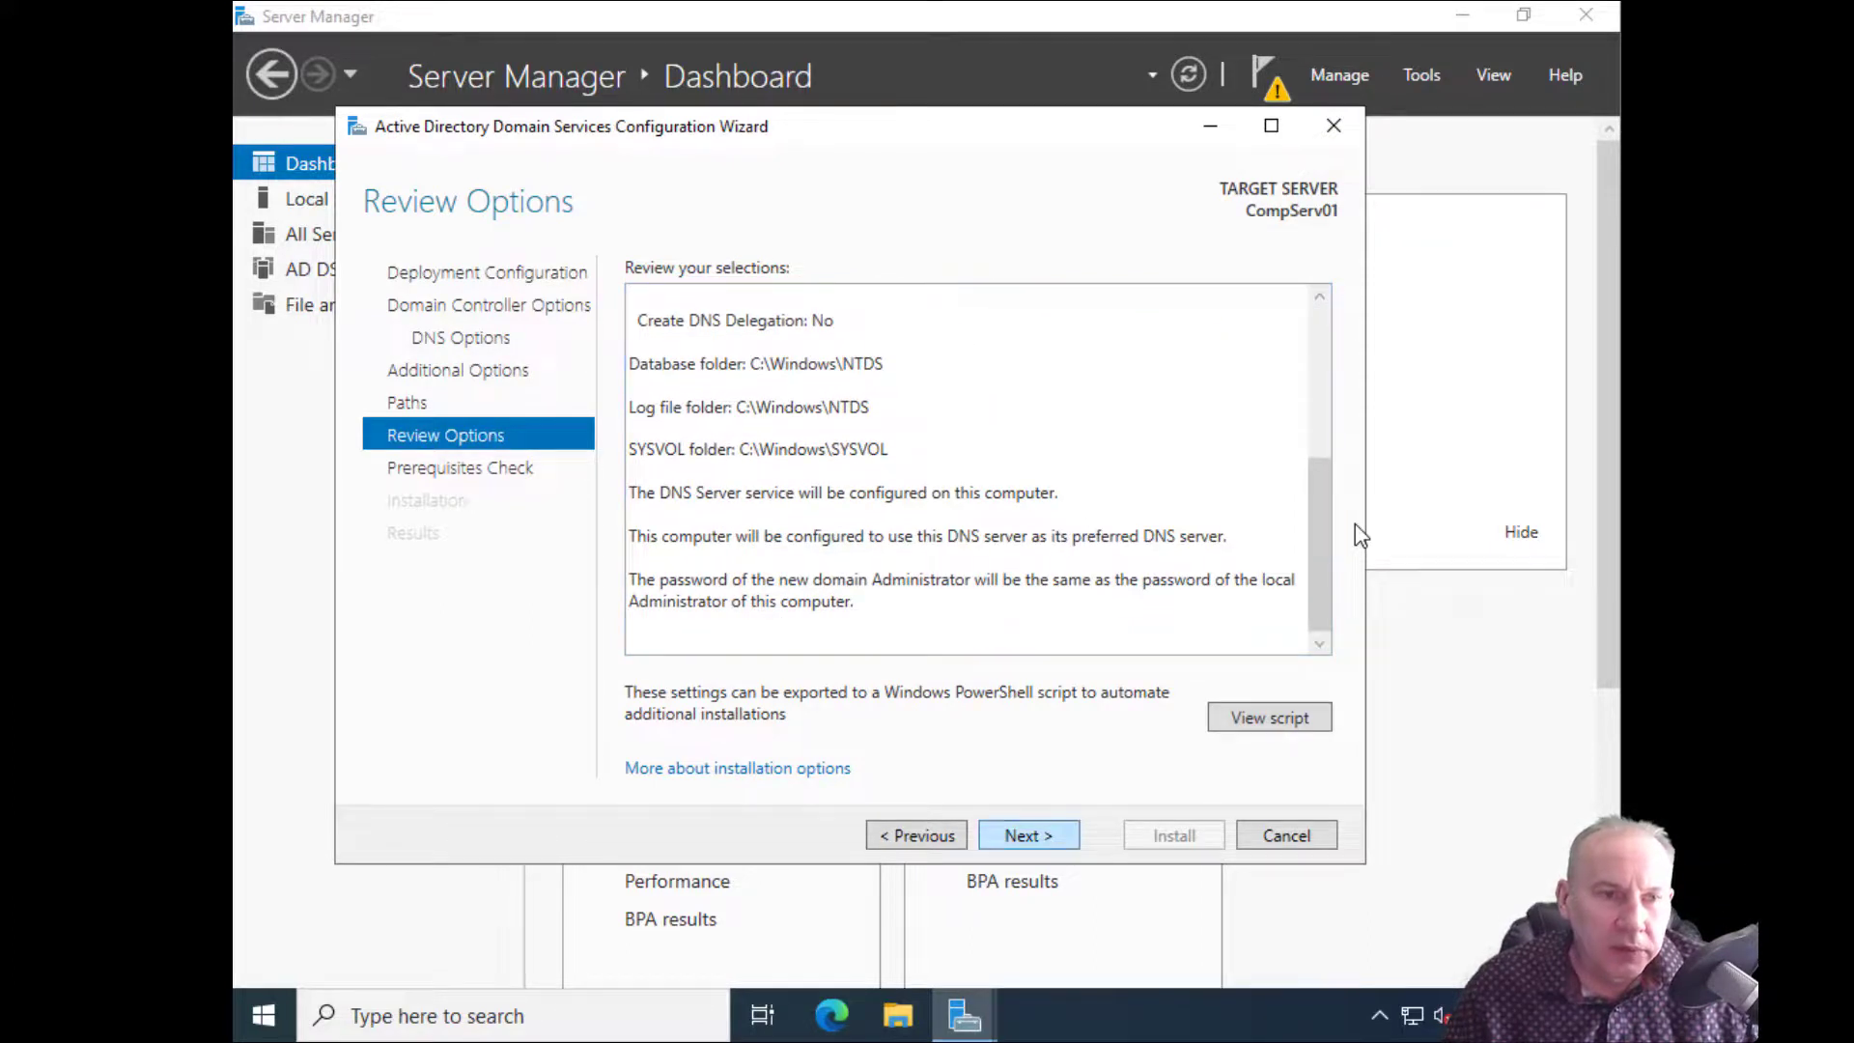
{"action": "key", "text": "Return"}
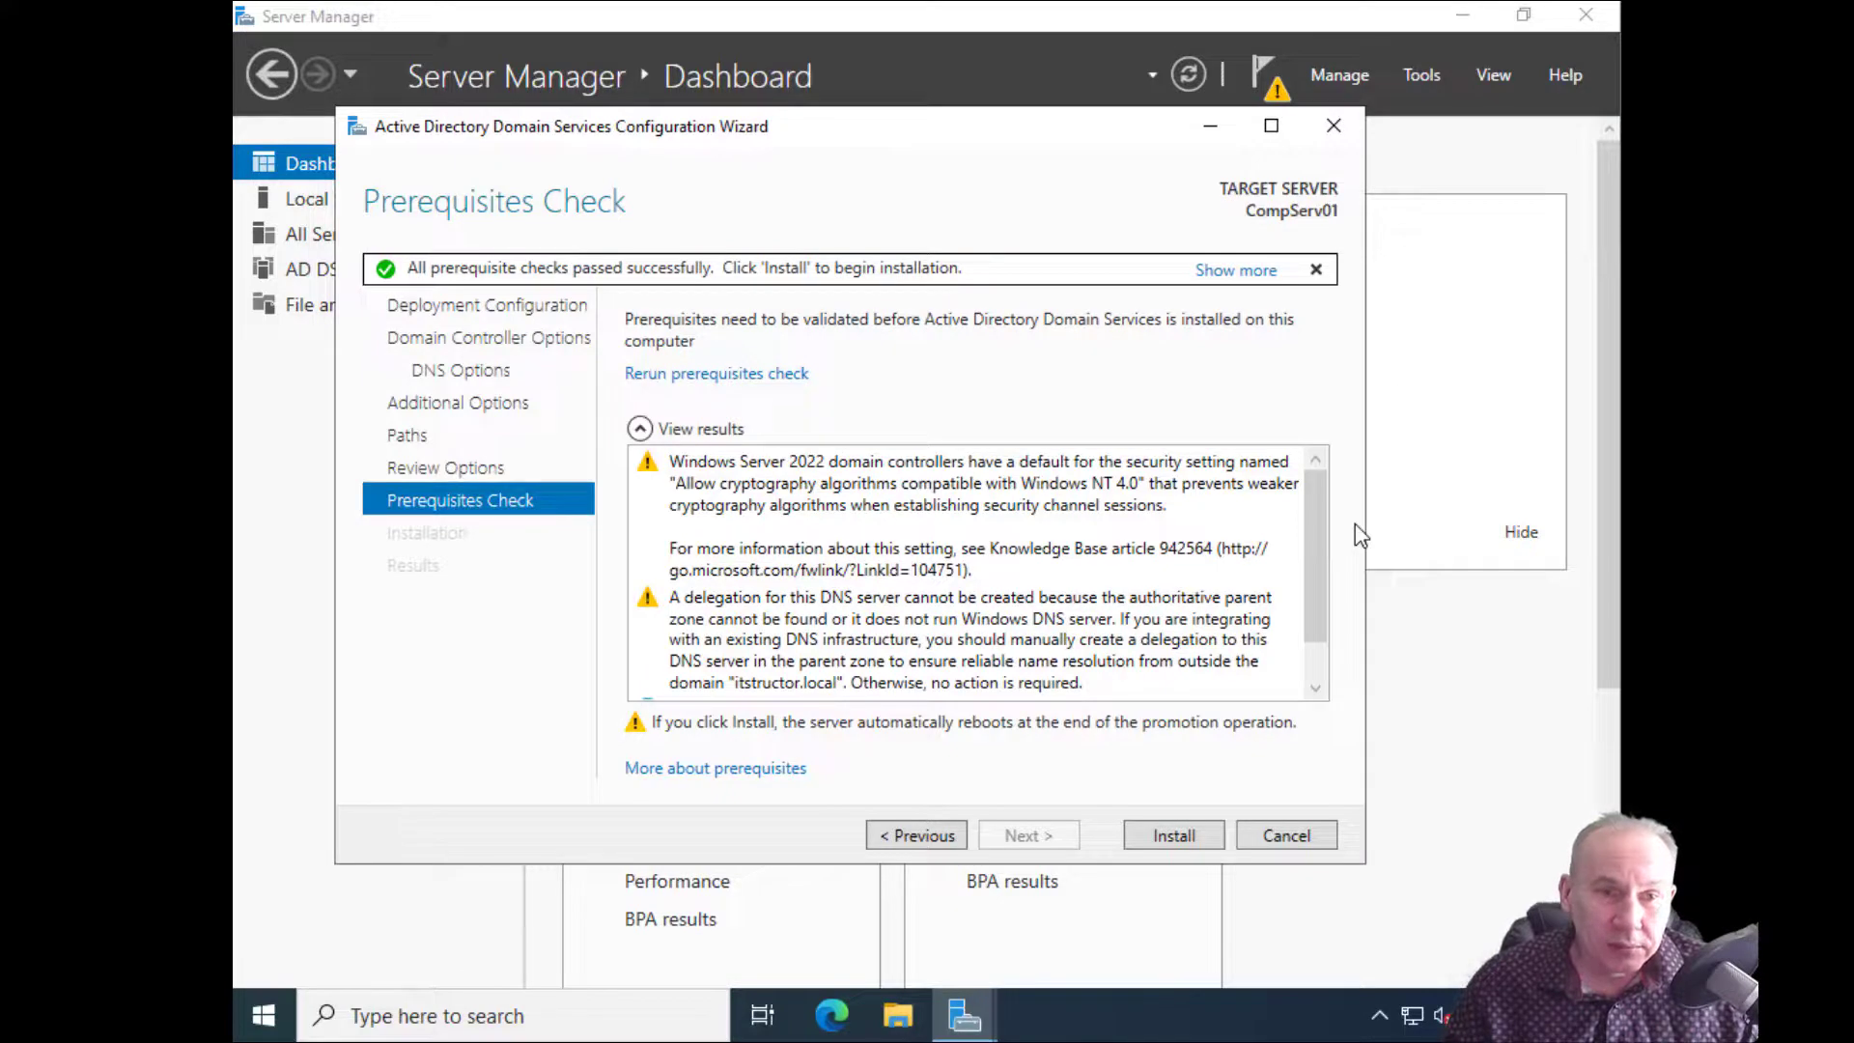
- Review the prerequisite warnings and install the domain controller, letting the server reboot
{"action": "key", "text": "Down"}
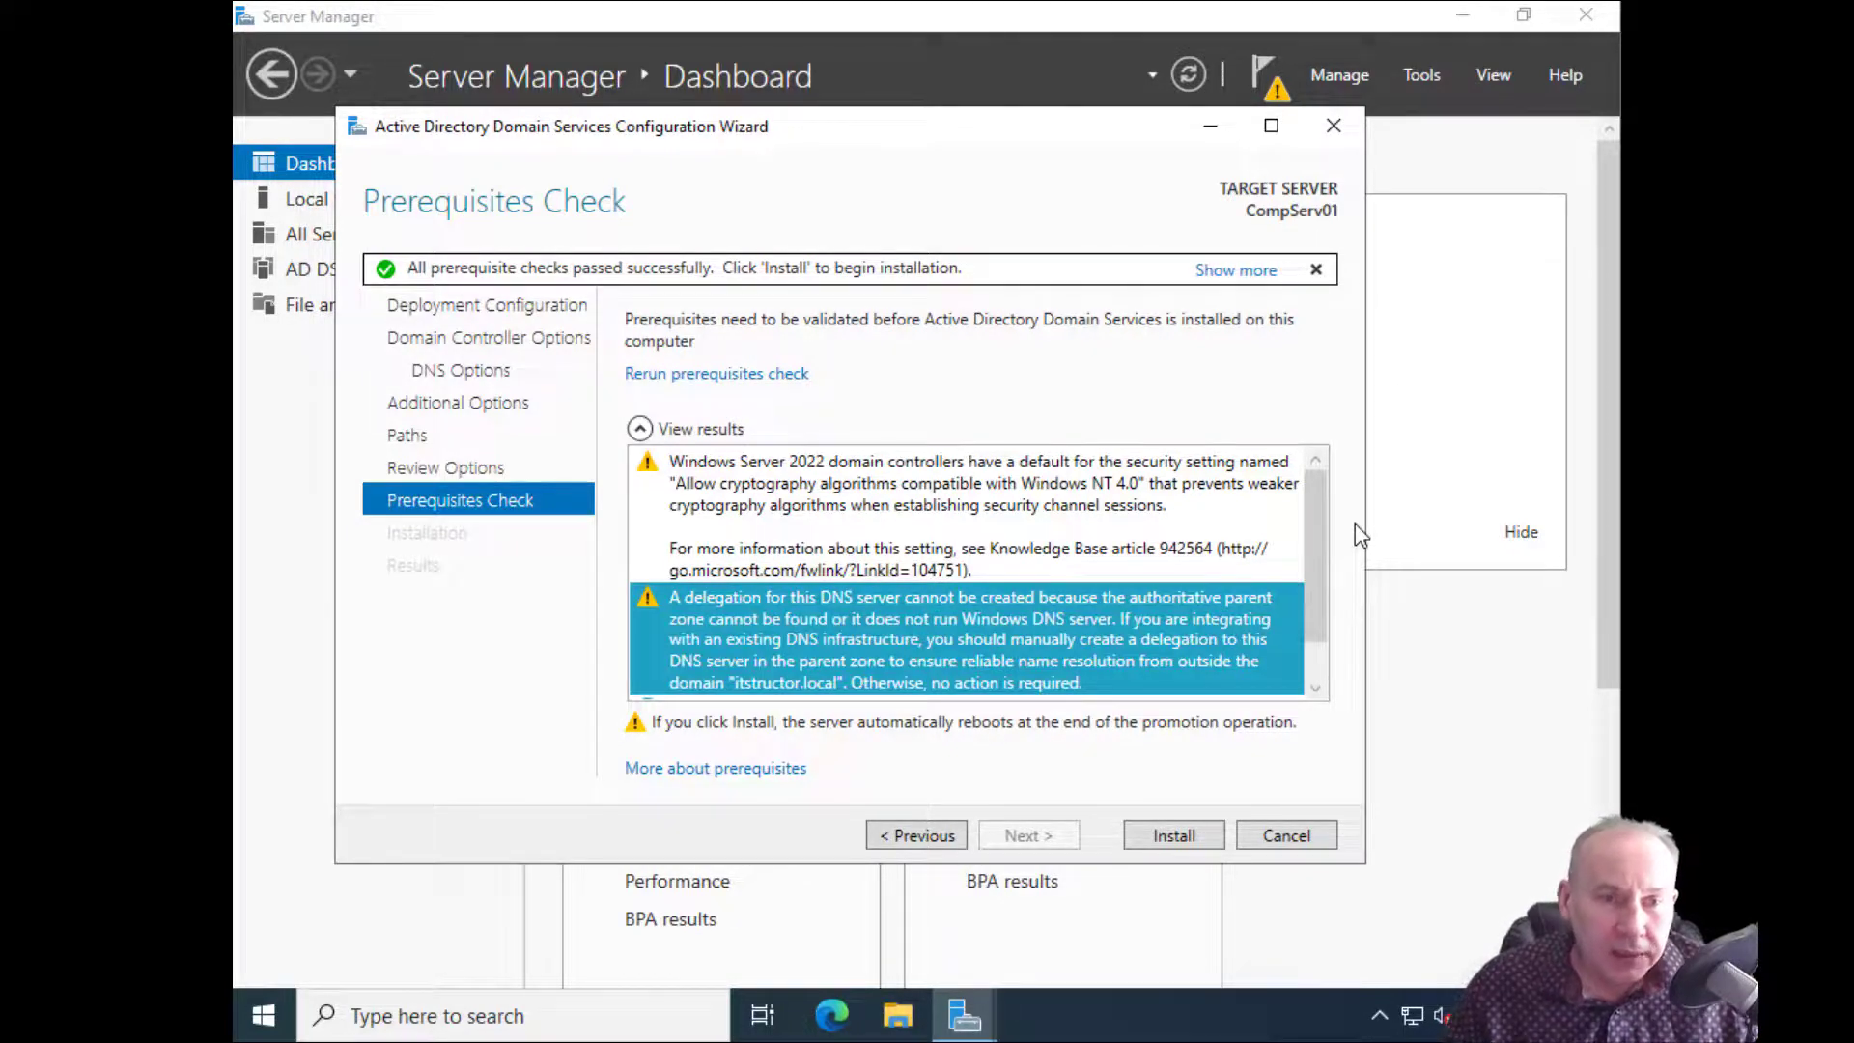
{"action": "left_click_drag", "start_coordinate": [1316, 541], "coordinate": [1362, 534]}
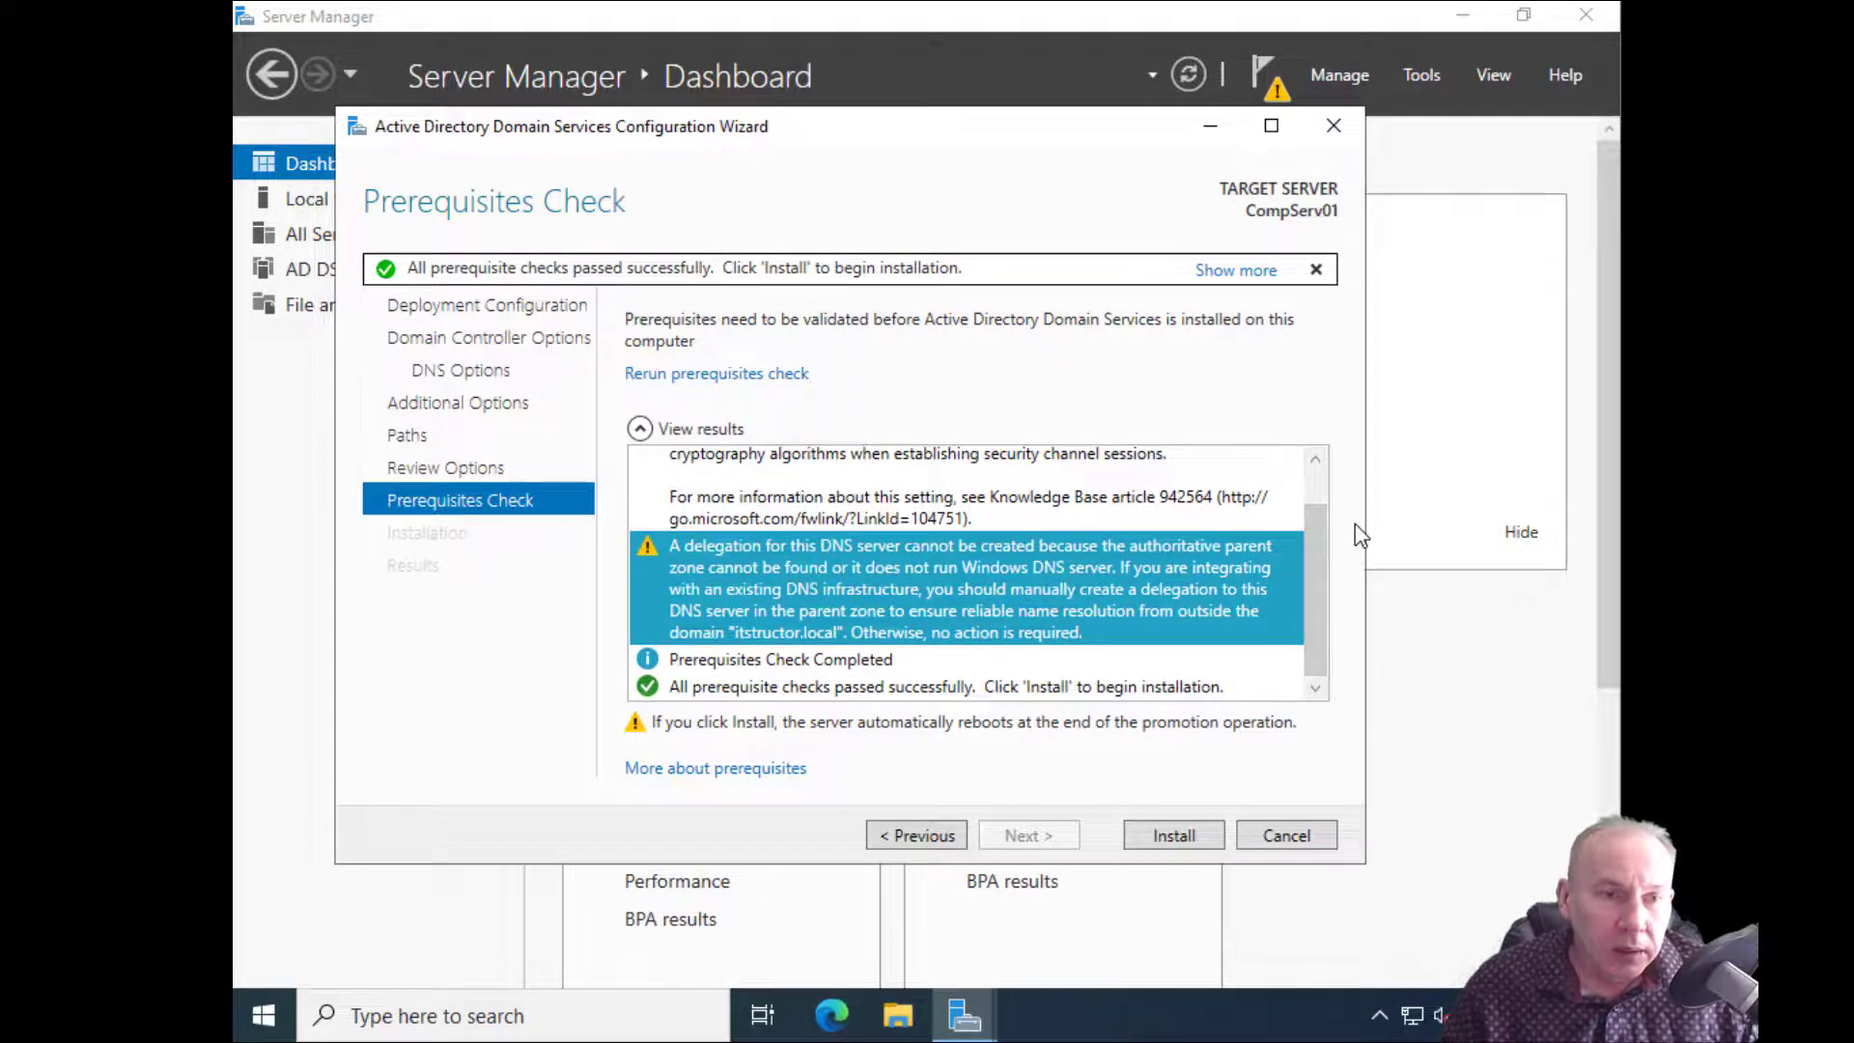
{"action": "key", "text": "Down"}
{"action": "key", "text": "Down"}
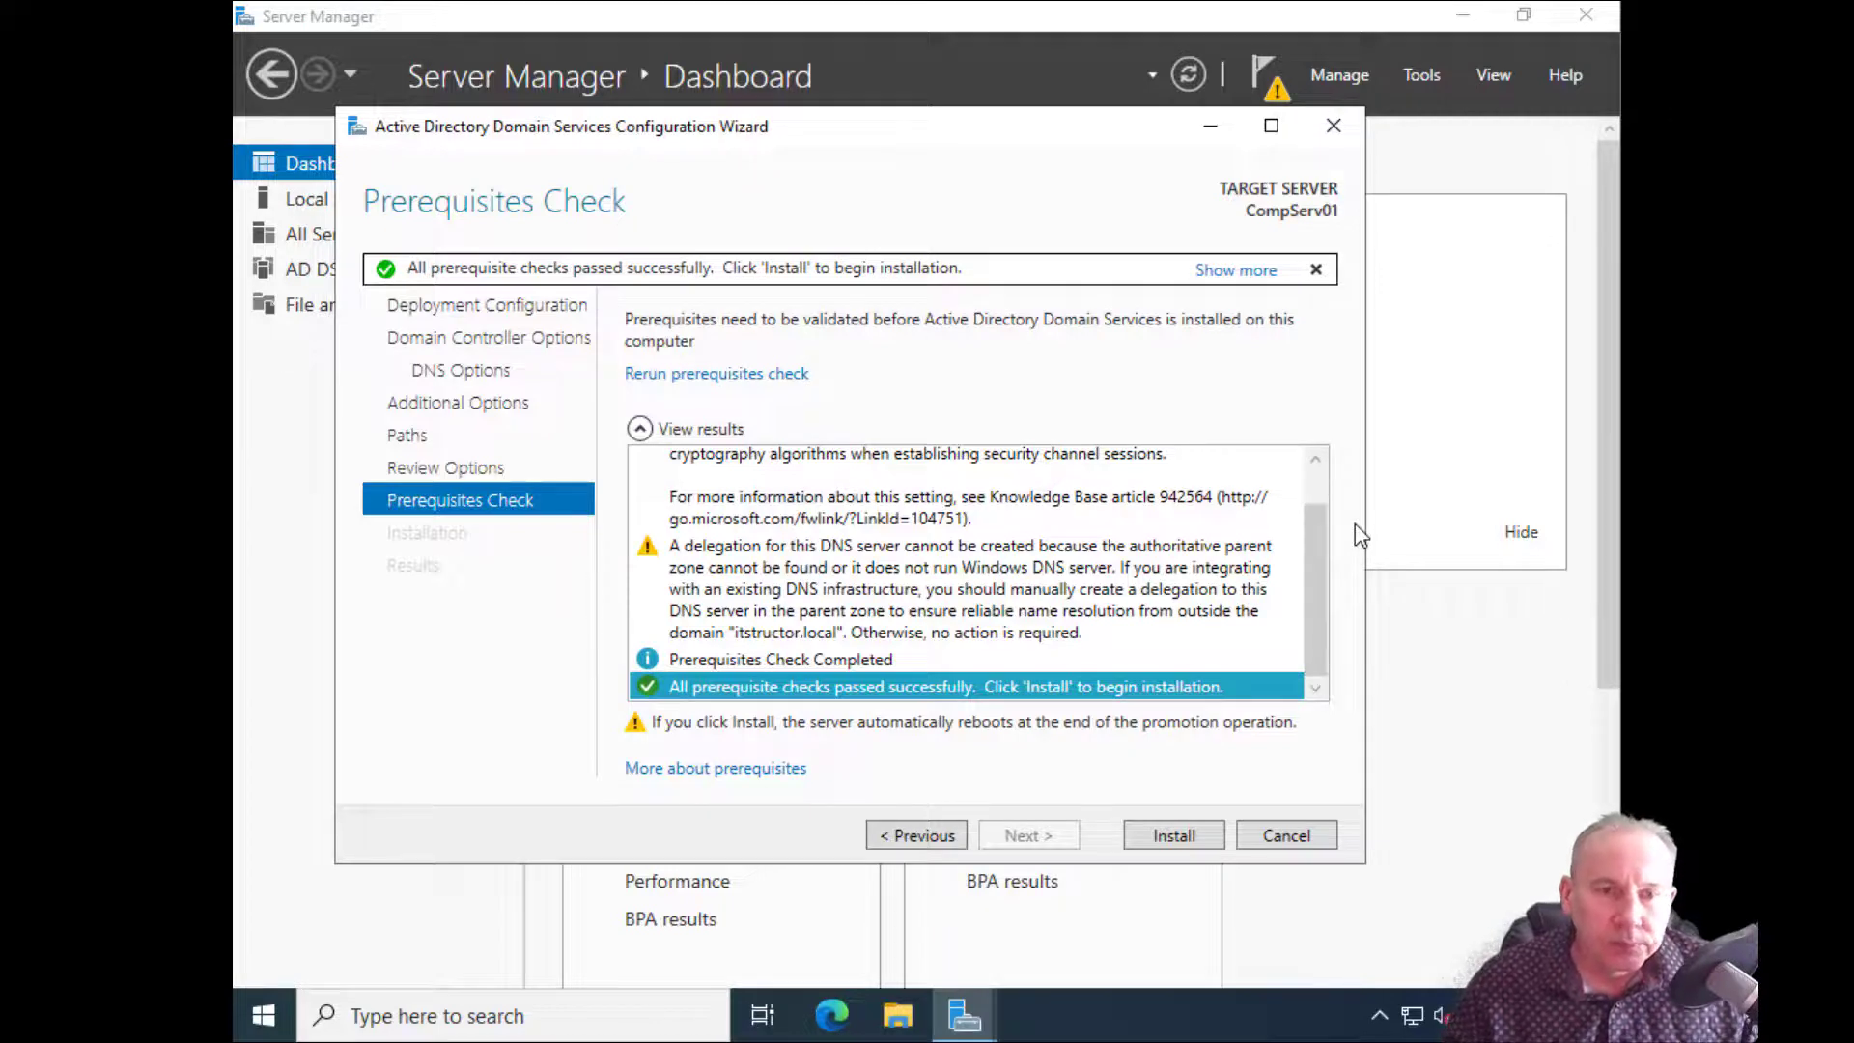
{"action": "key", "text": "Return"}
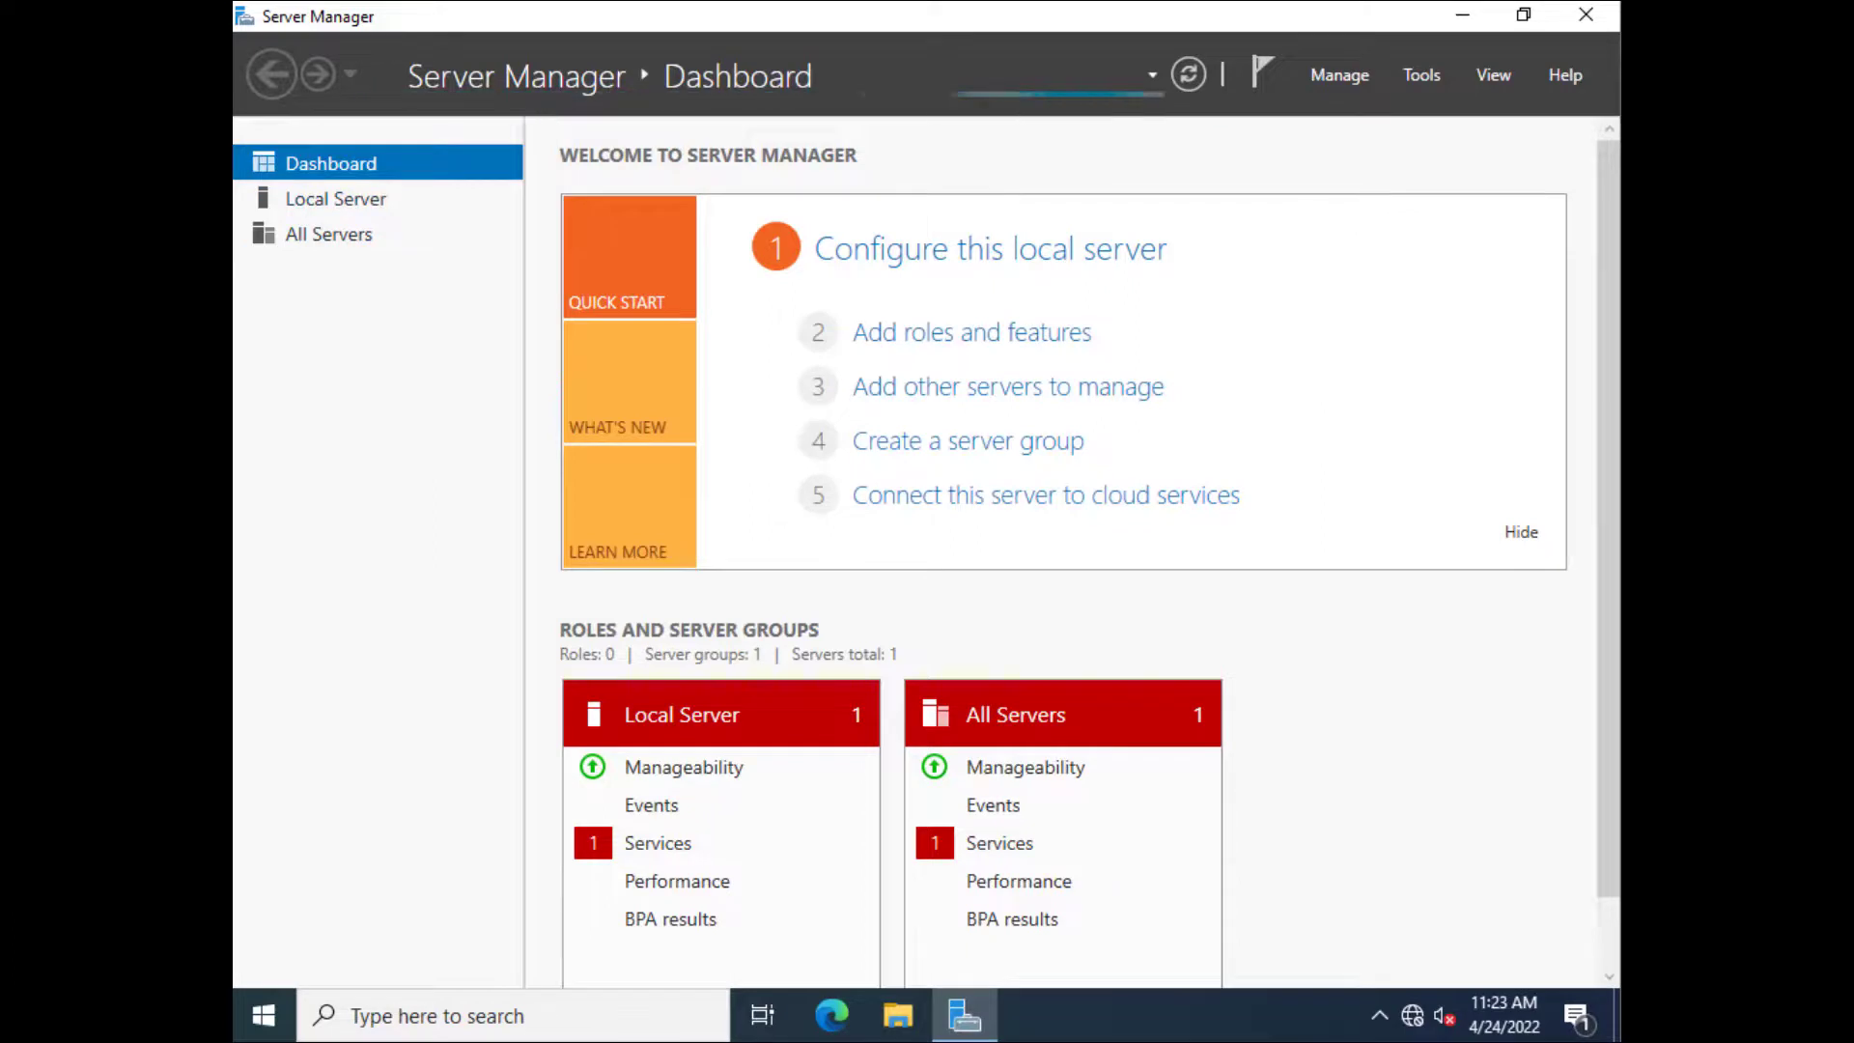
- Sign out of the current session through the Start menu account options
{"action": "key", "text": "super"}
{"action": "mouse_move", "coordinate": [265, 695]}
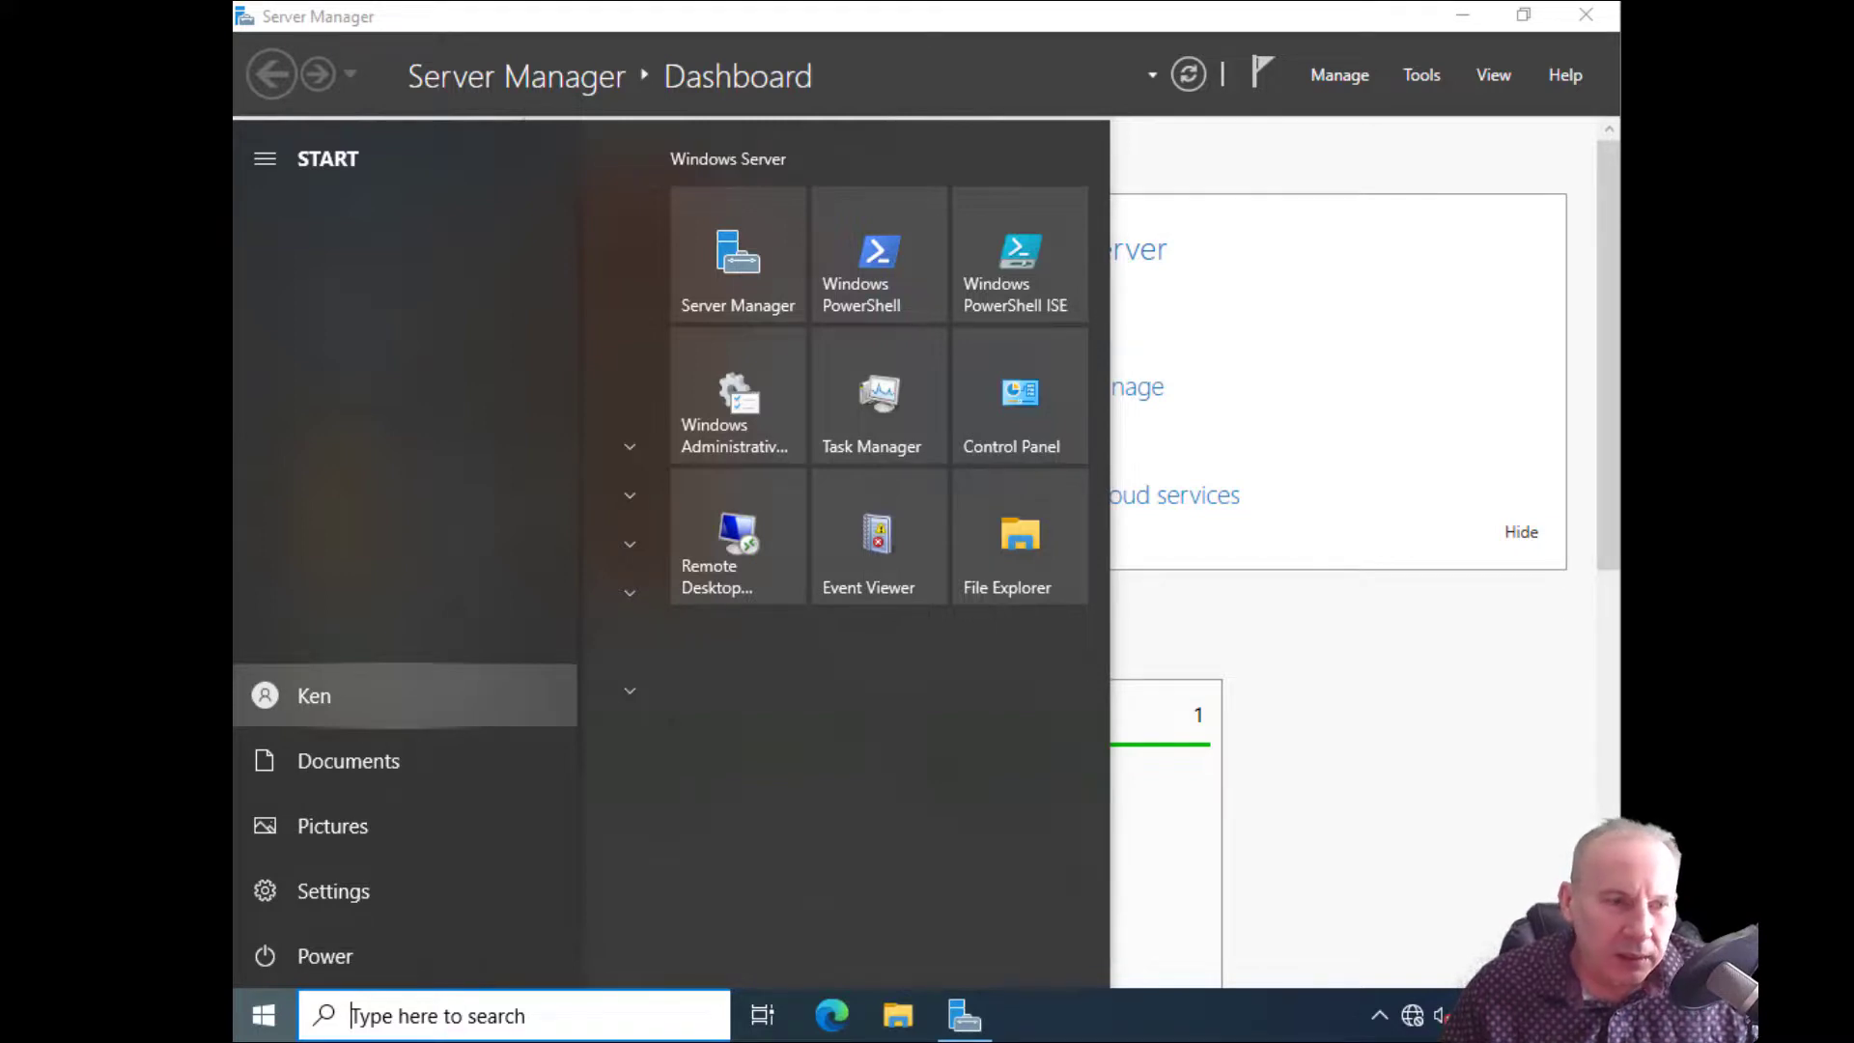
{"action": "left_click", "coordinate": [406, 696]}
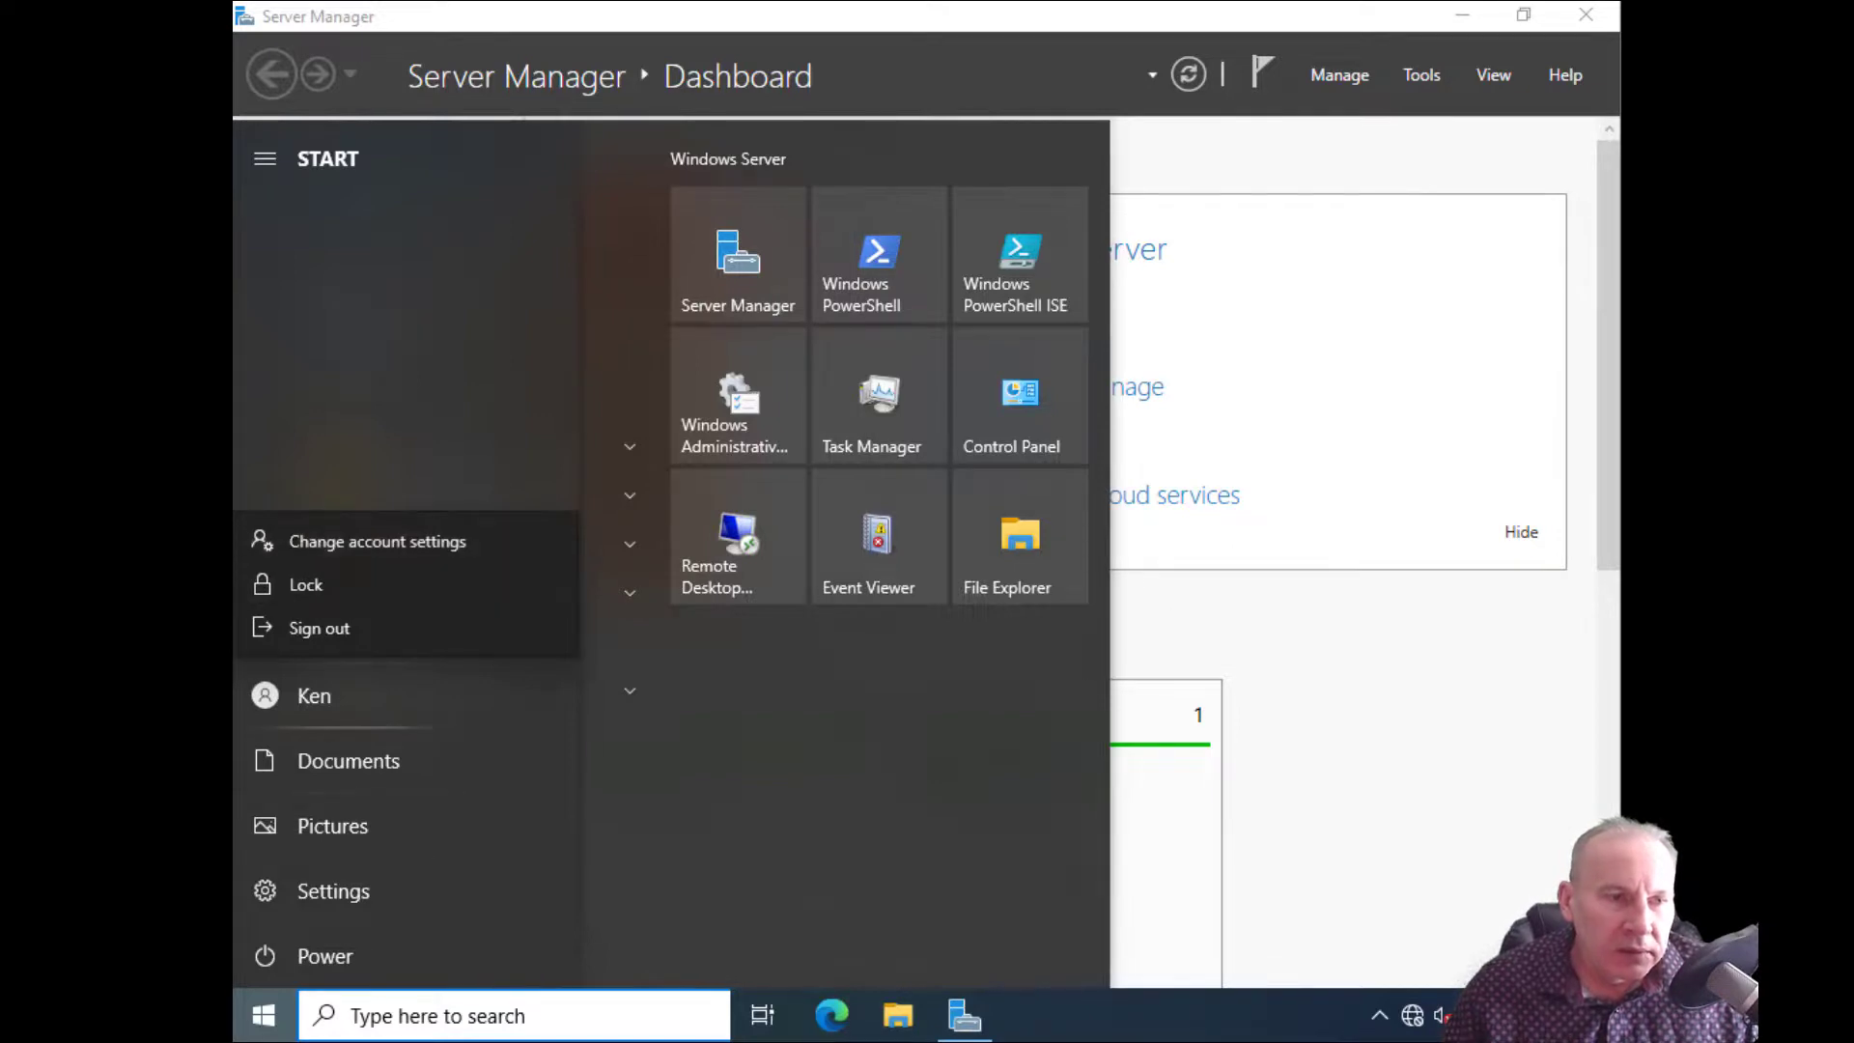
{"action": "key", "text": "Down"}
{"action": "key", "text": "Down"}
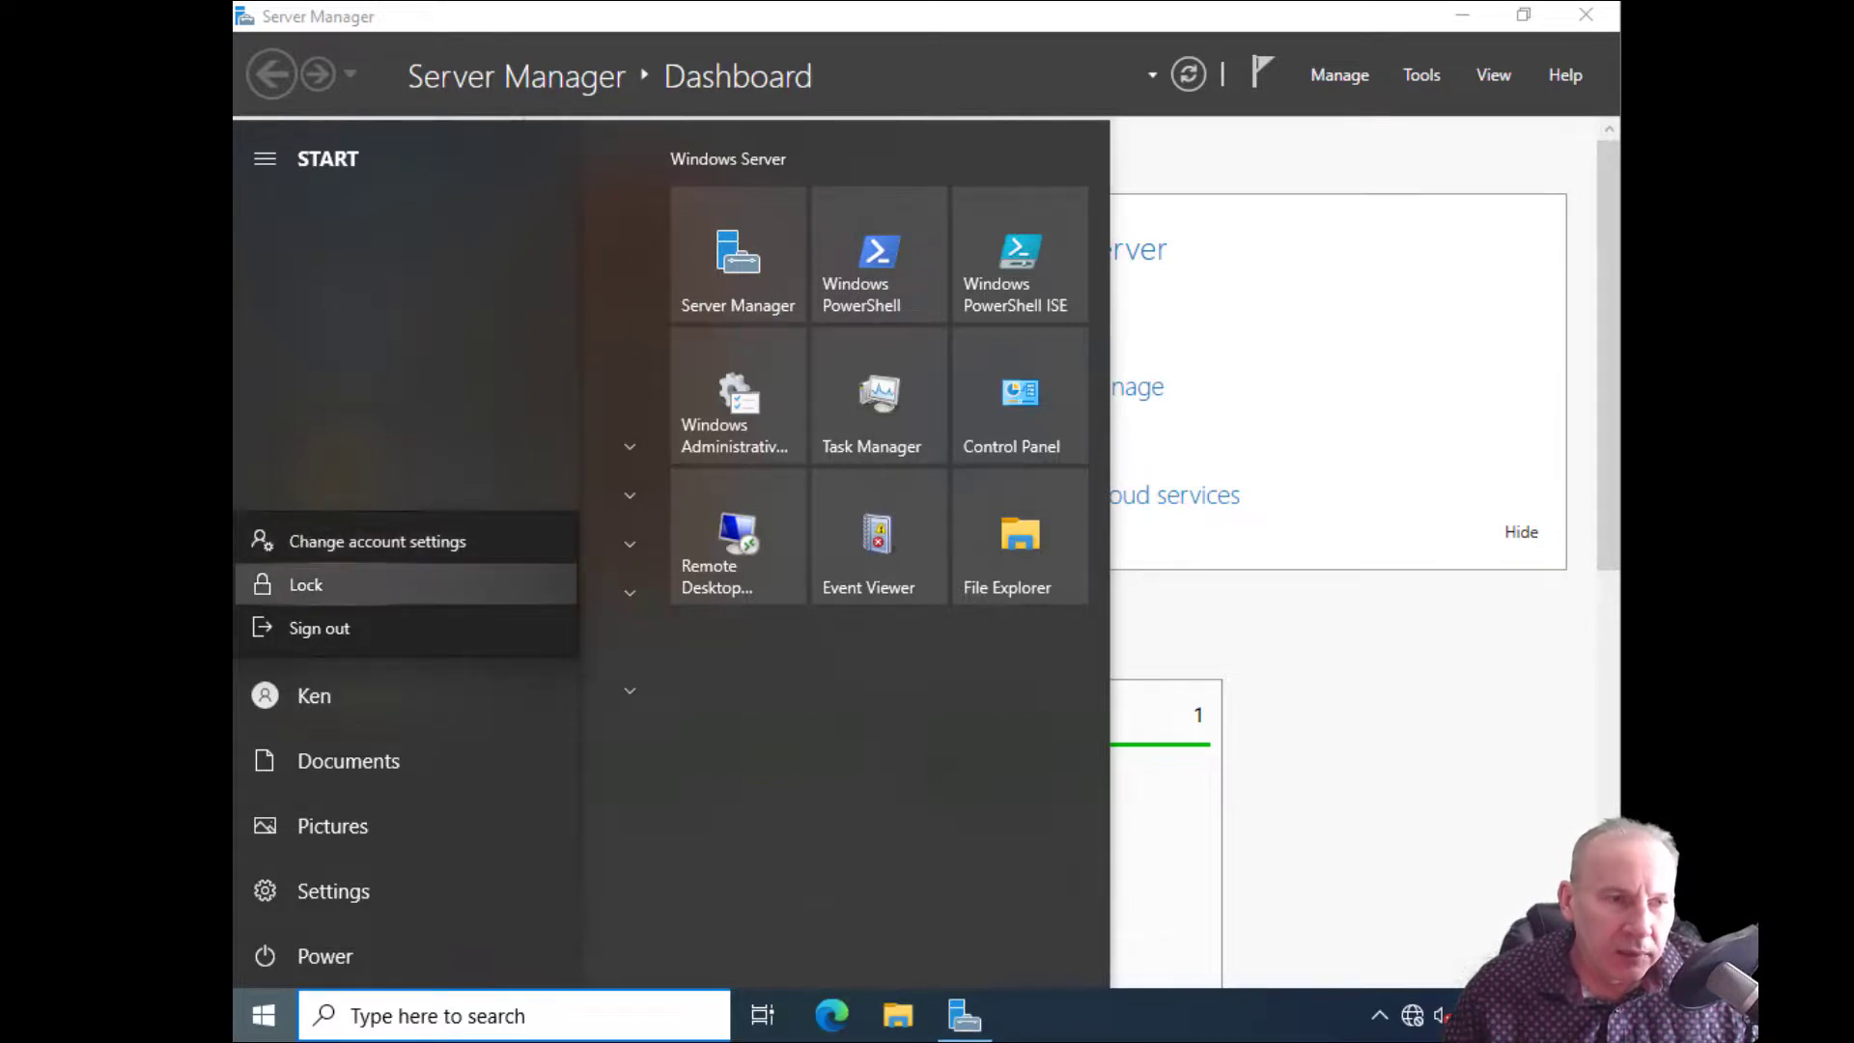
{"action": "key", "text": "Return"}
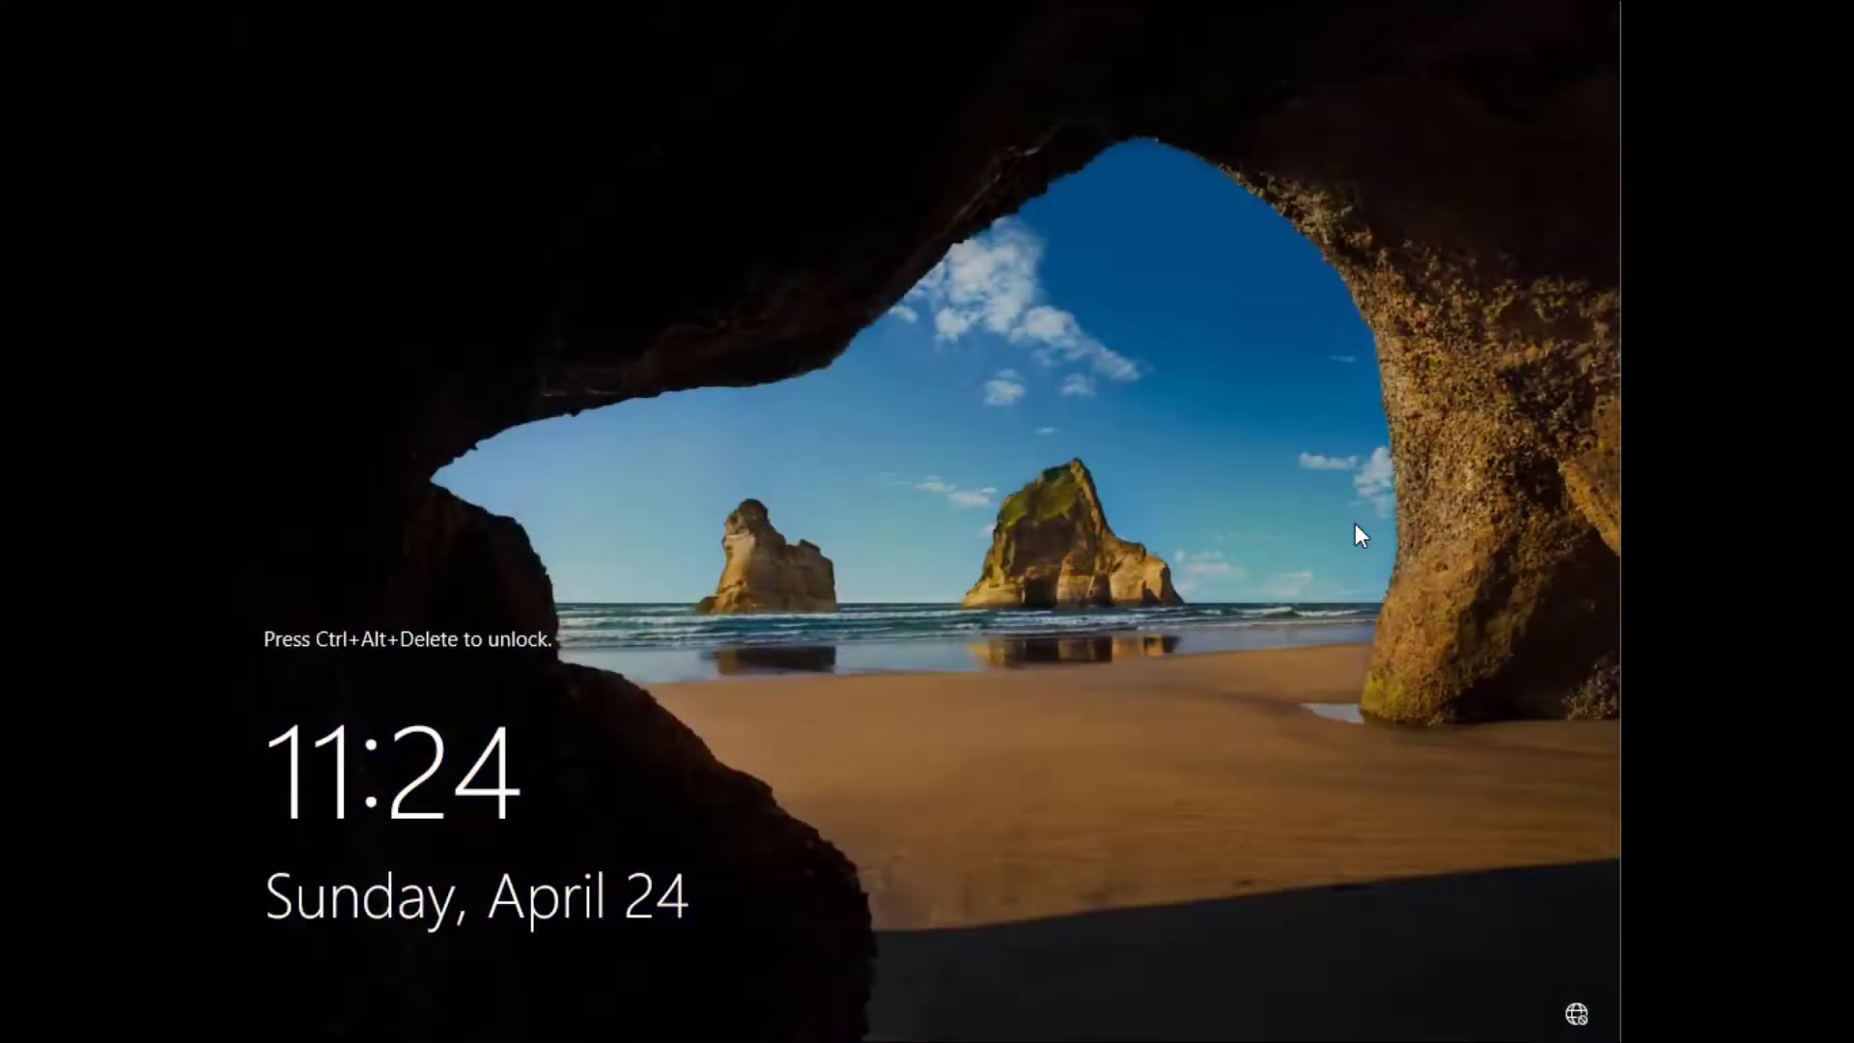
- Sign in as the domain administrator and view Local Server, showing domain itstructor.local
{"action": "key", "text": "ctrl+alt+Delete"}
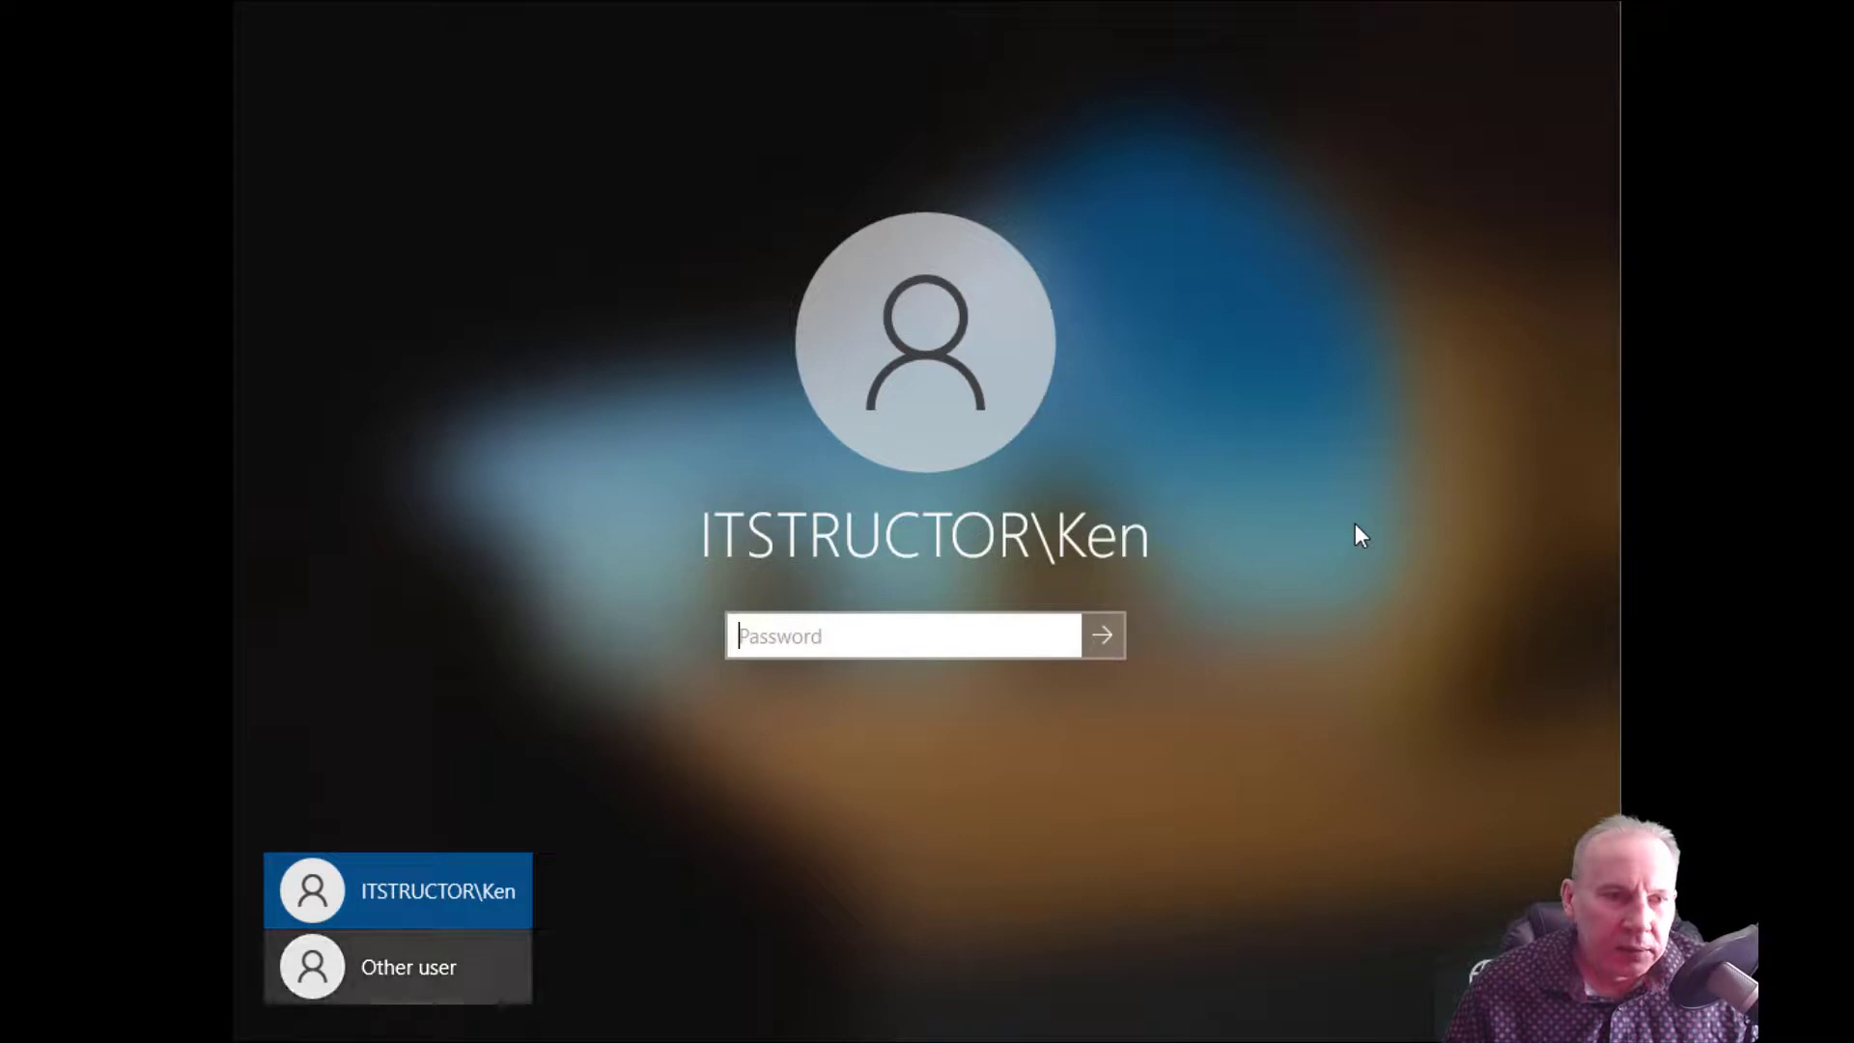
{"action": "left_click", "coordinate": [398, 967]}
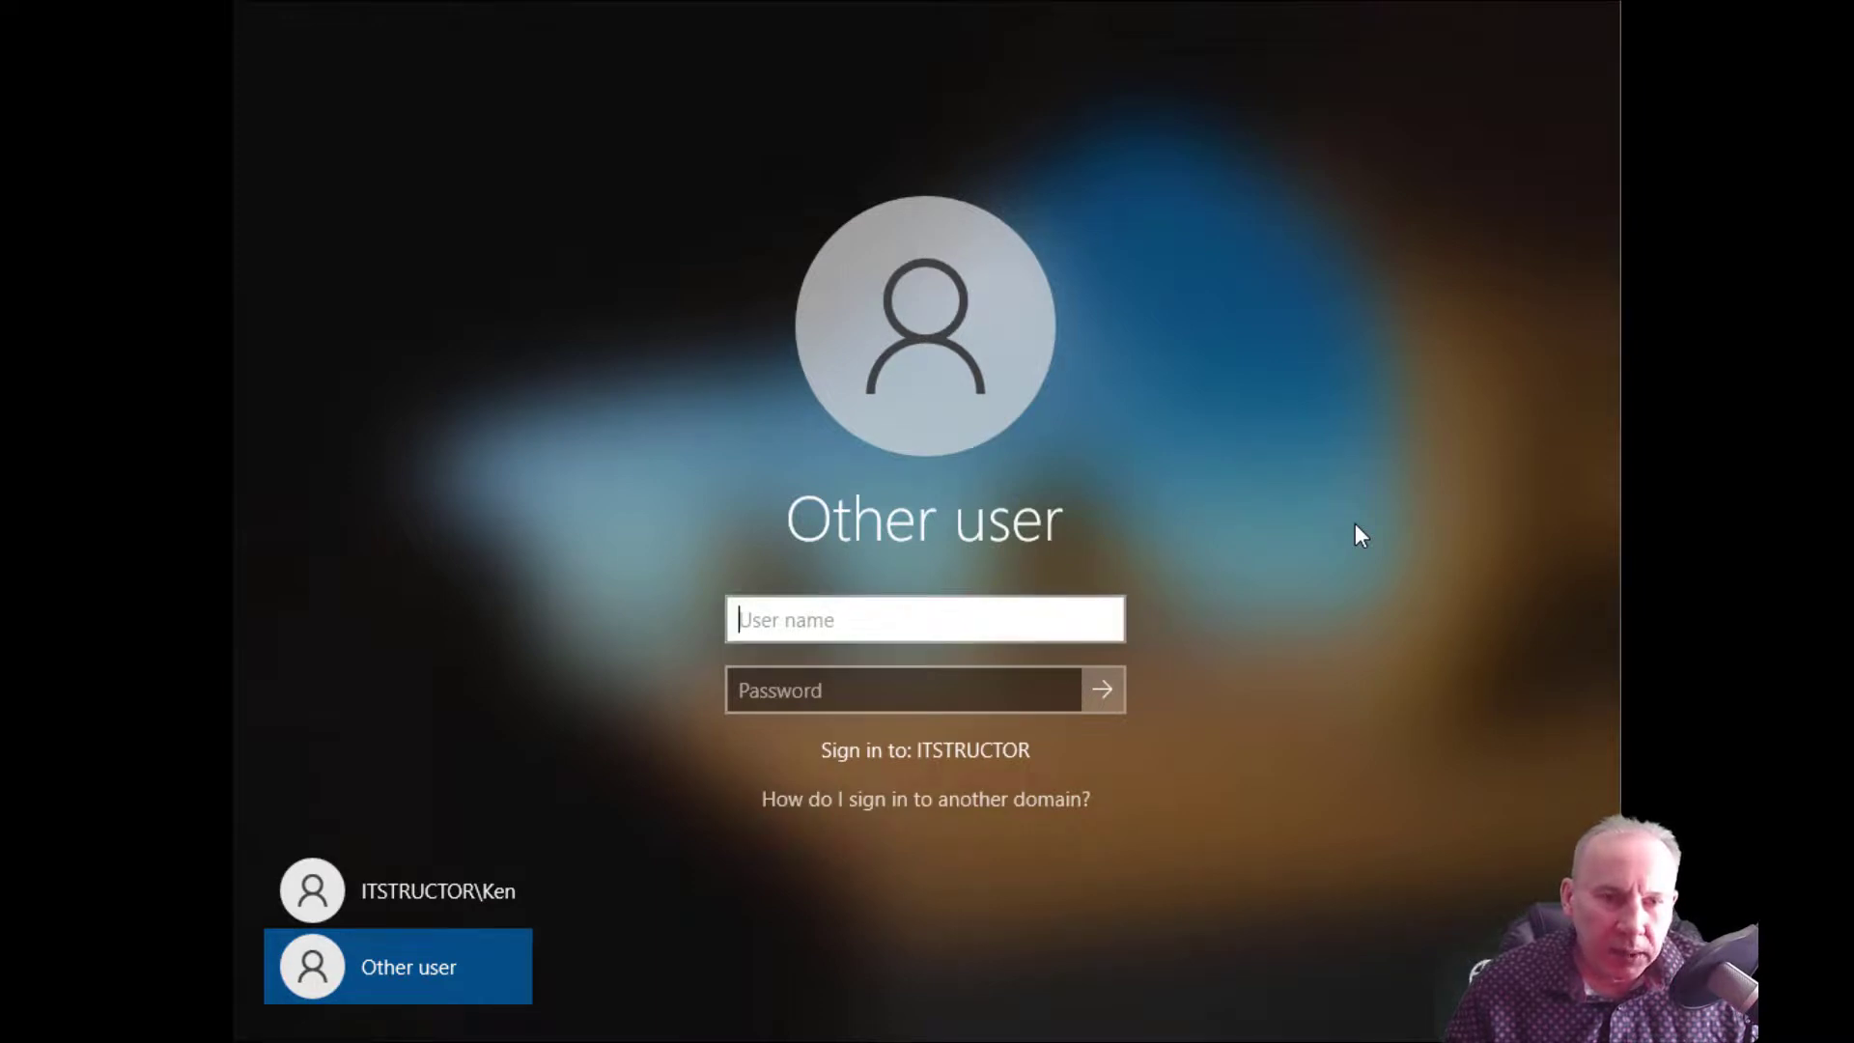
{"action": "type", "text": "ad"}
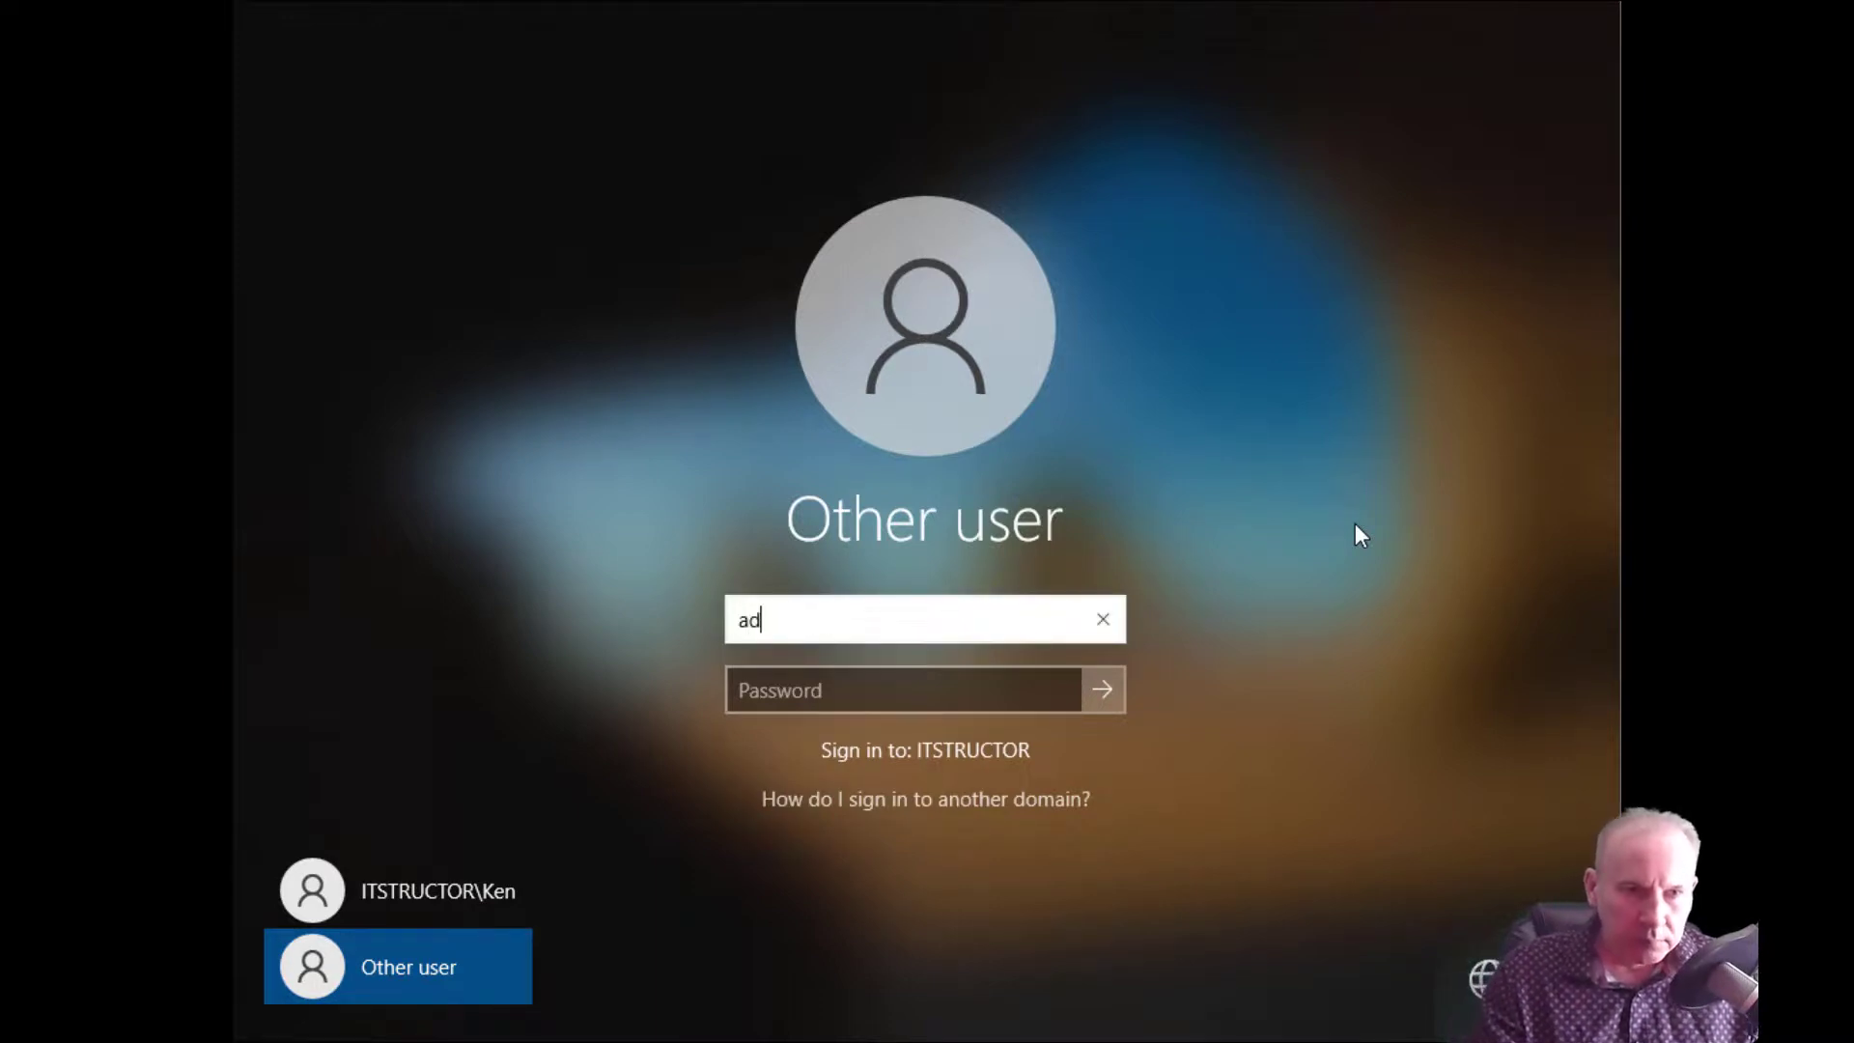
{"action": "type", "text": "ministrator"}
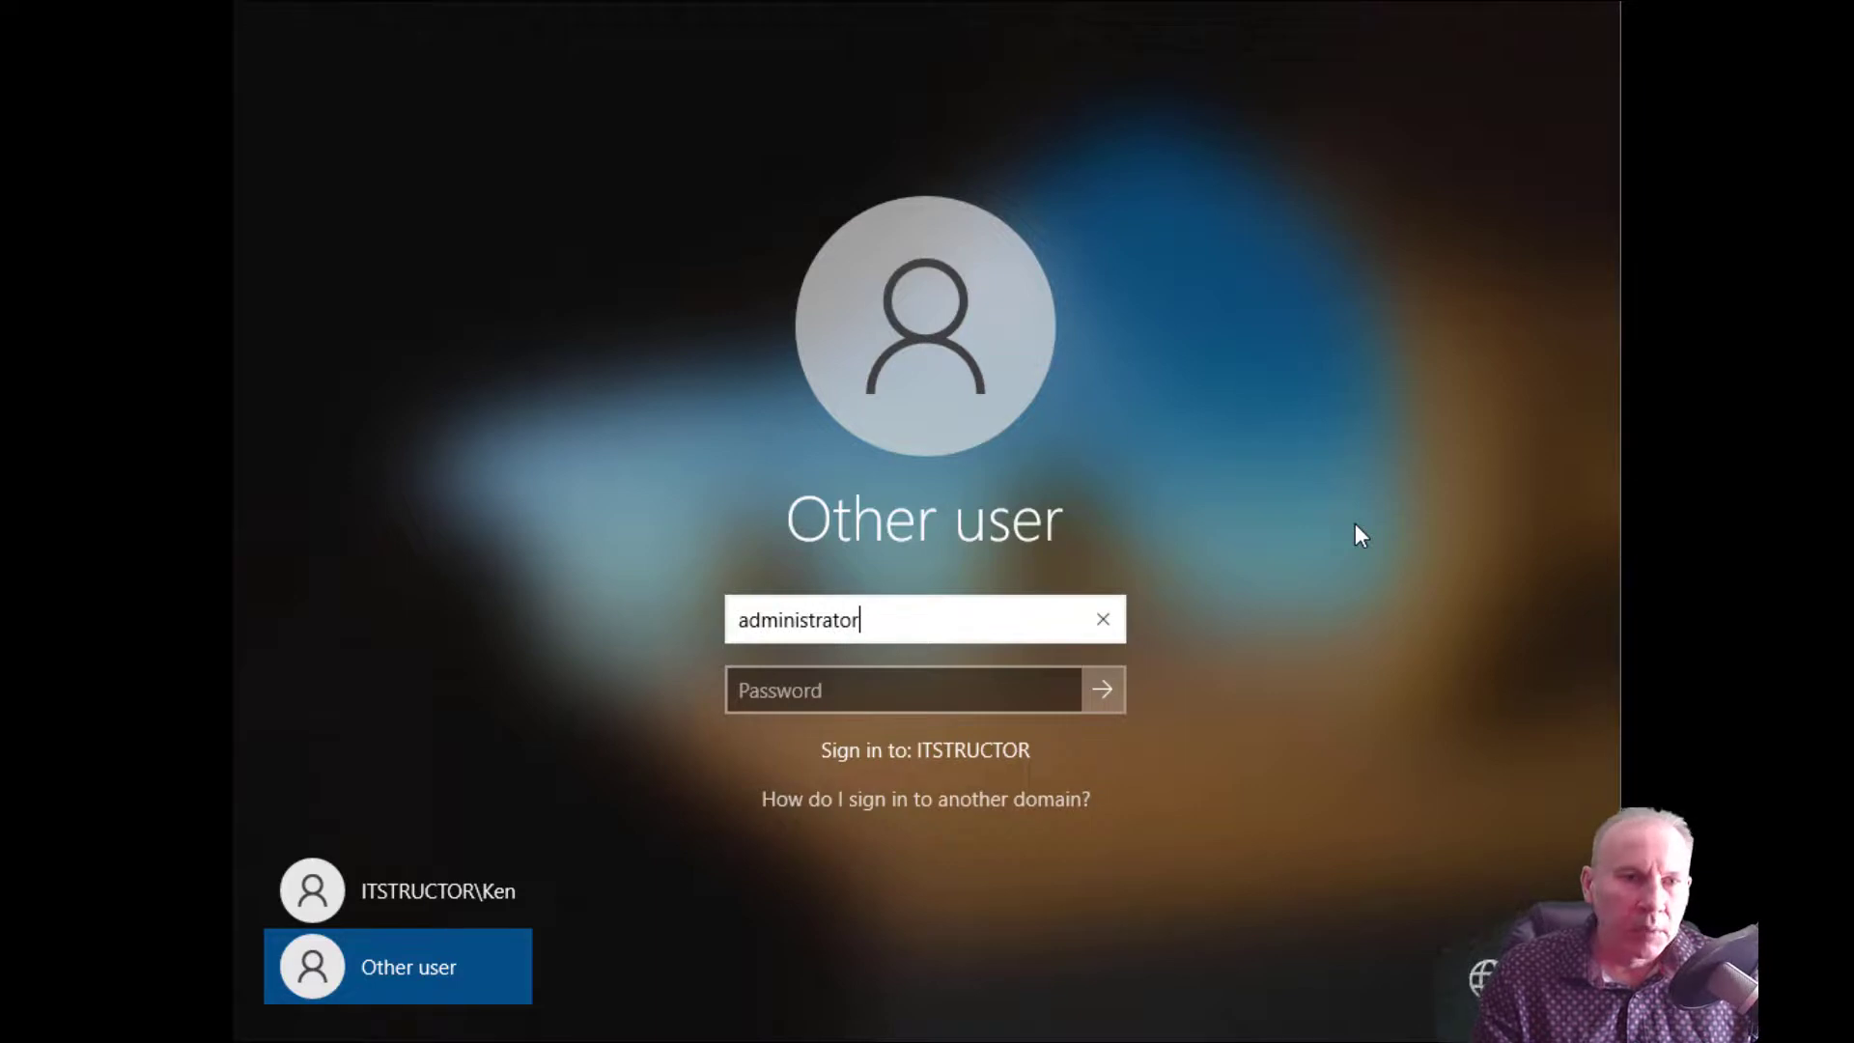
{"action": "key", "text": "Tab"}
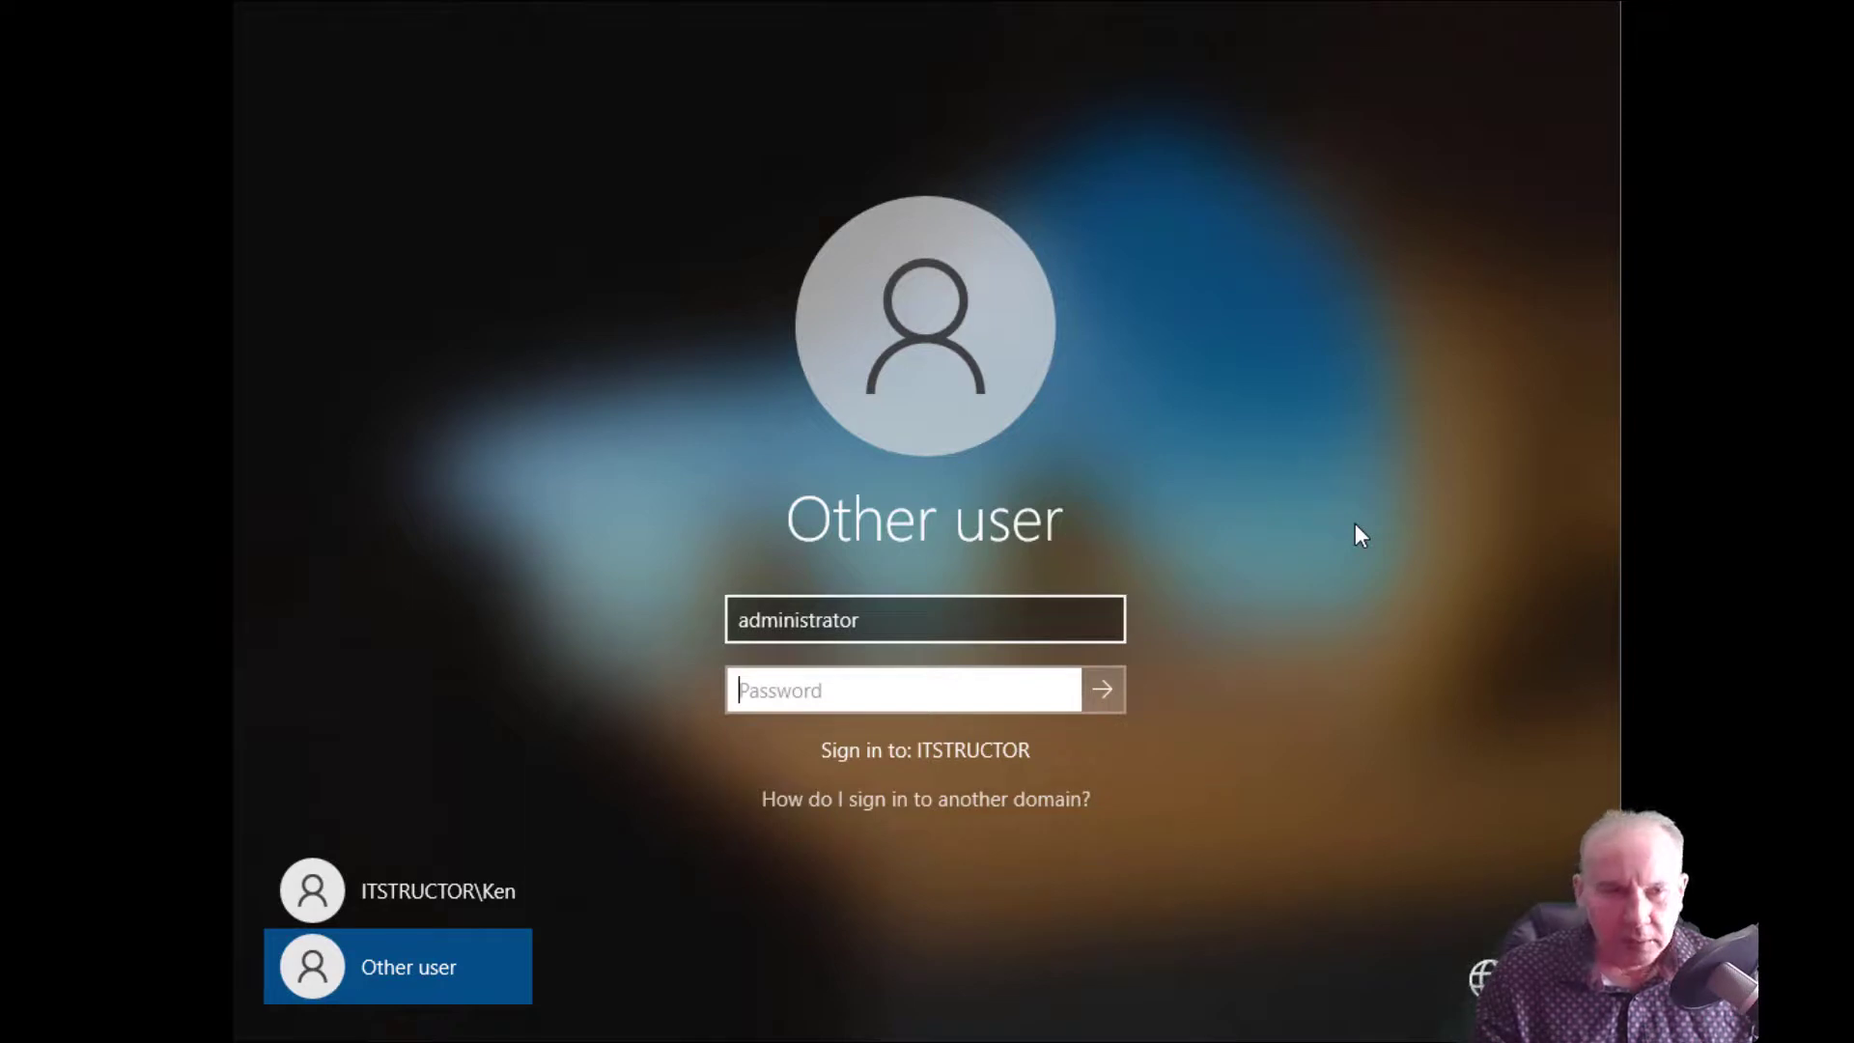
{"action": "type", "text": "•••••"}
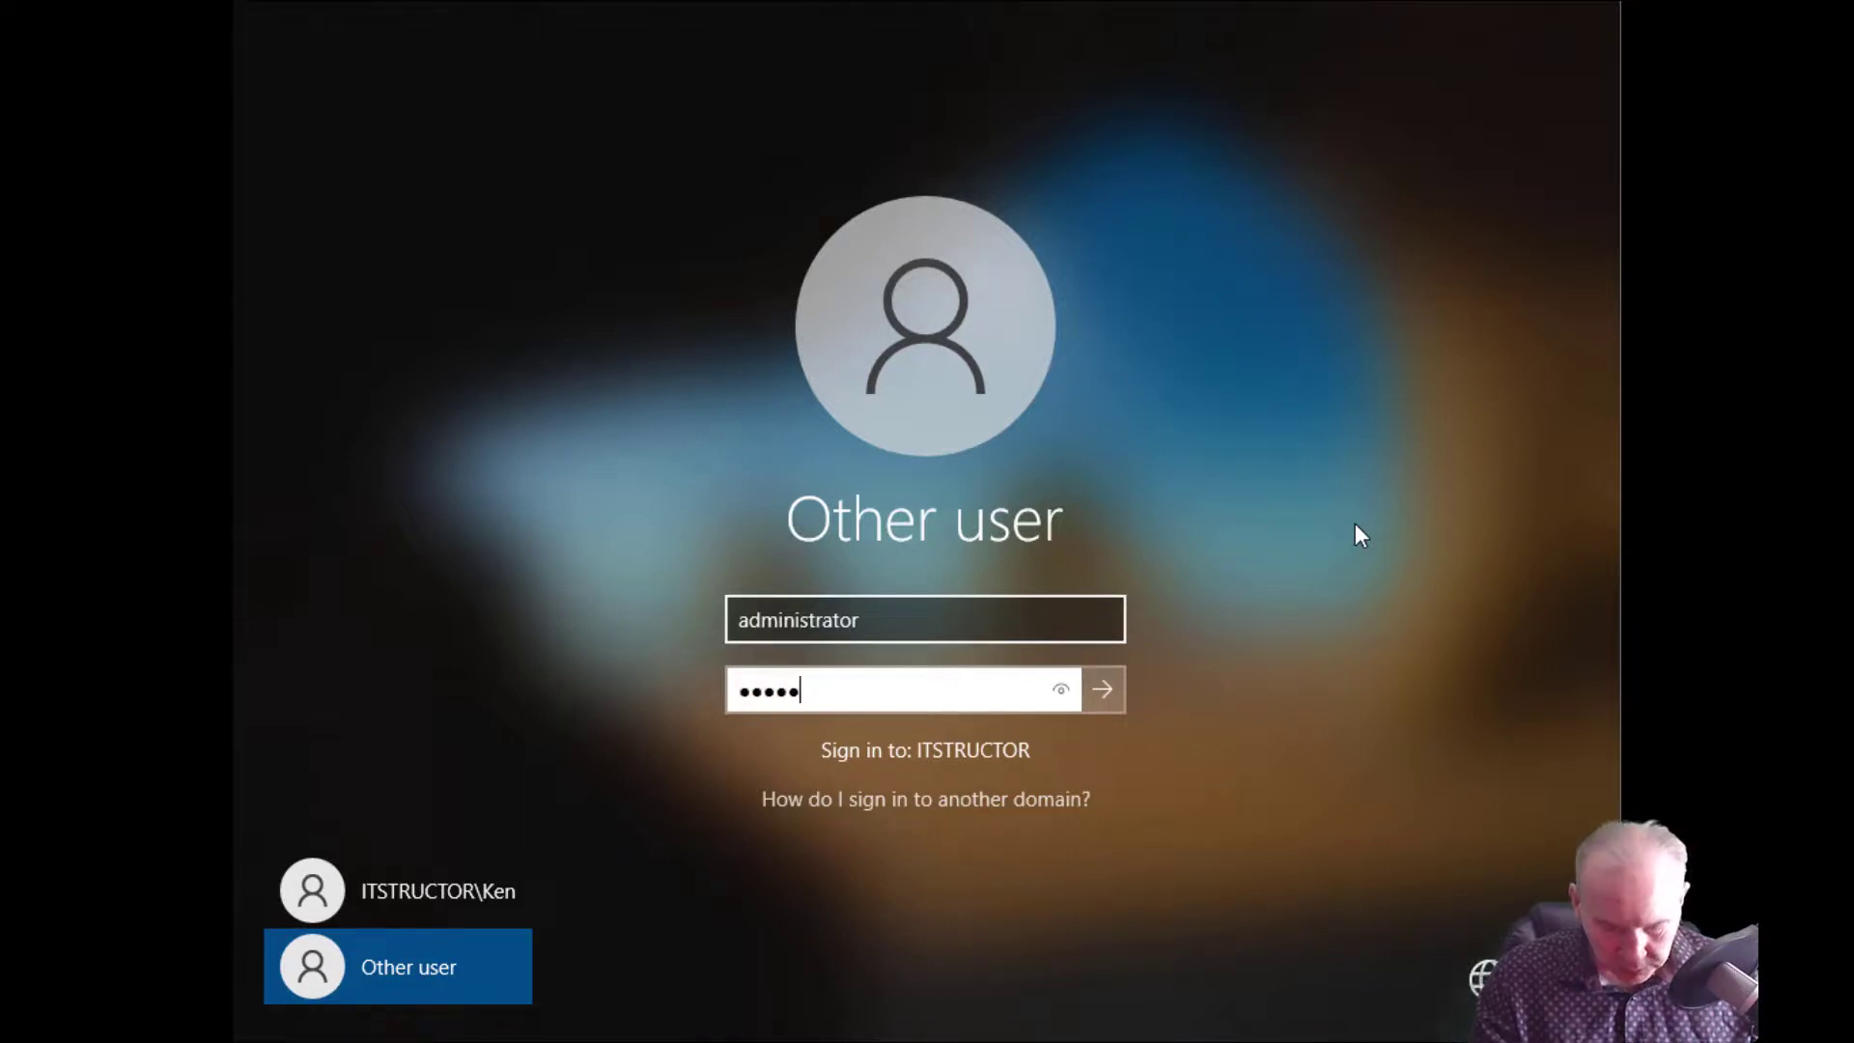
{"action": "type", "text": "•••••"}
{"action": "key", "text": "Return"}
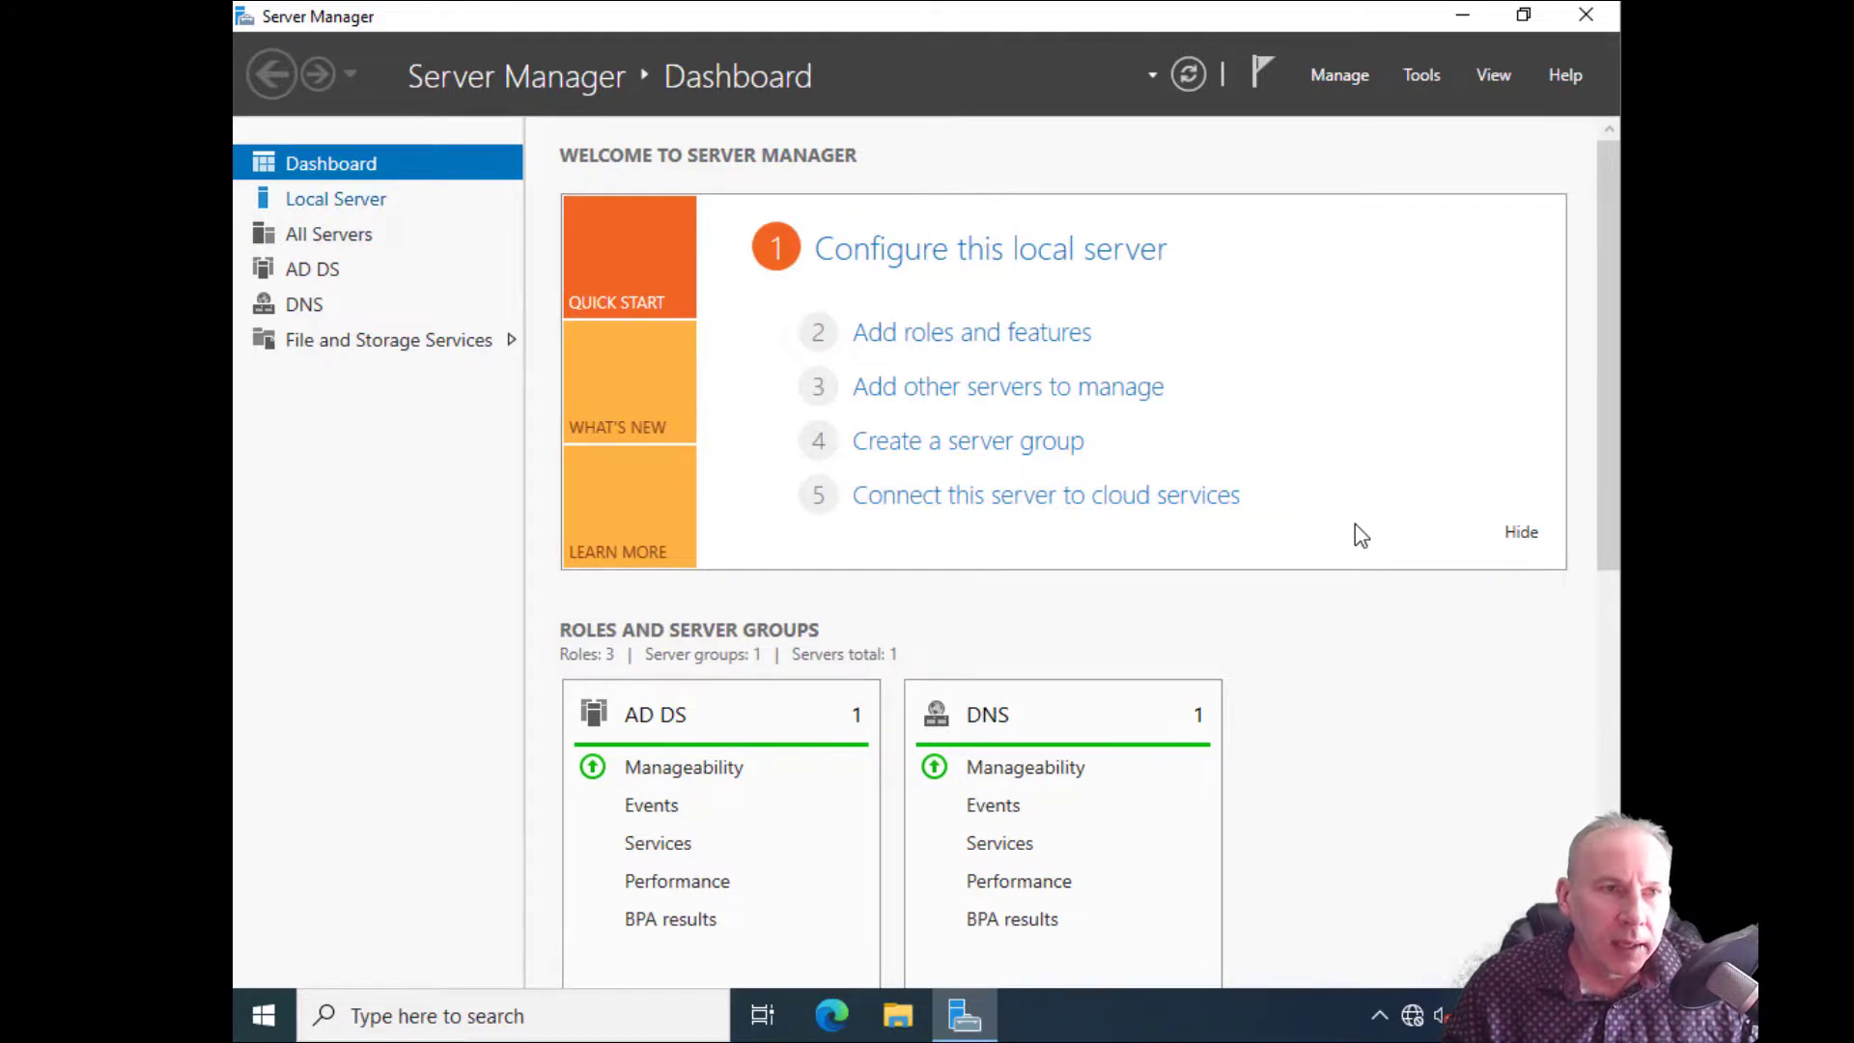
{"action": "left_click", "coordinate": [336, 199]}
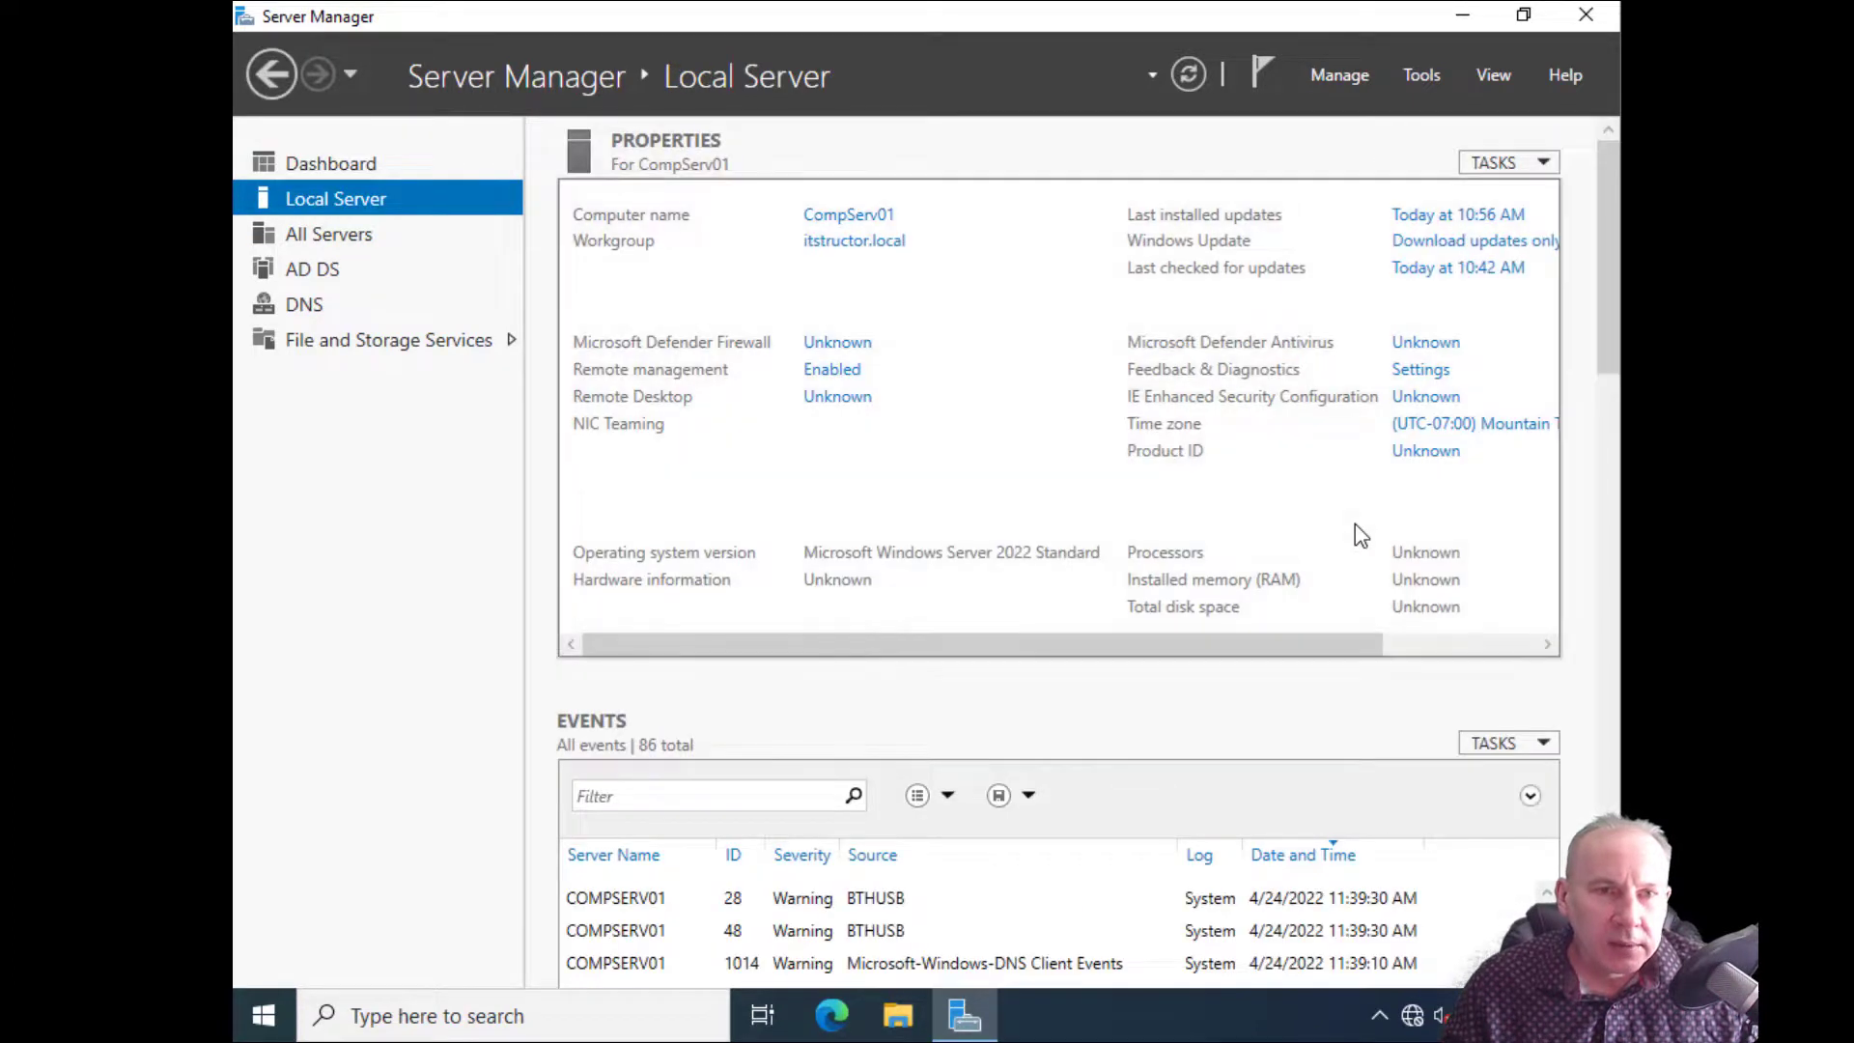
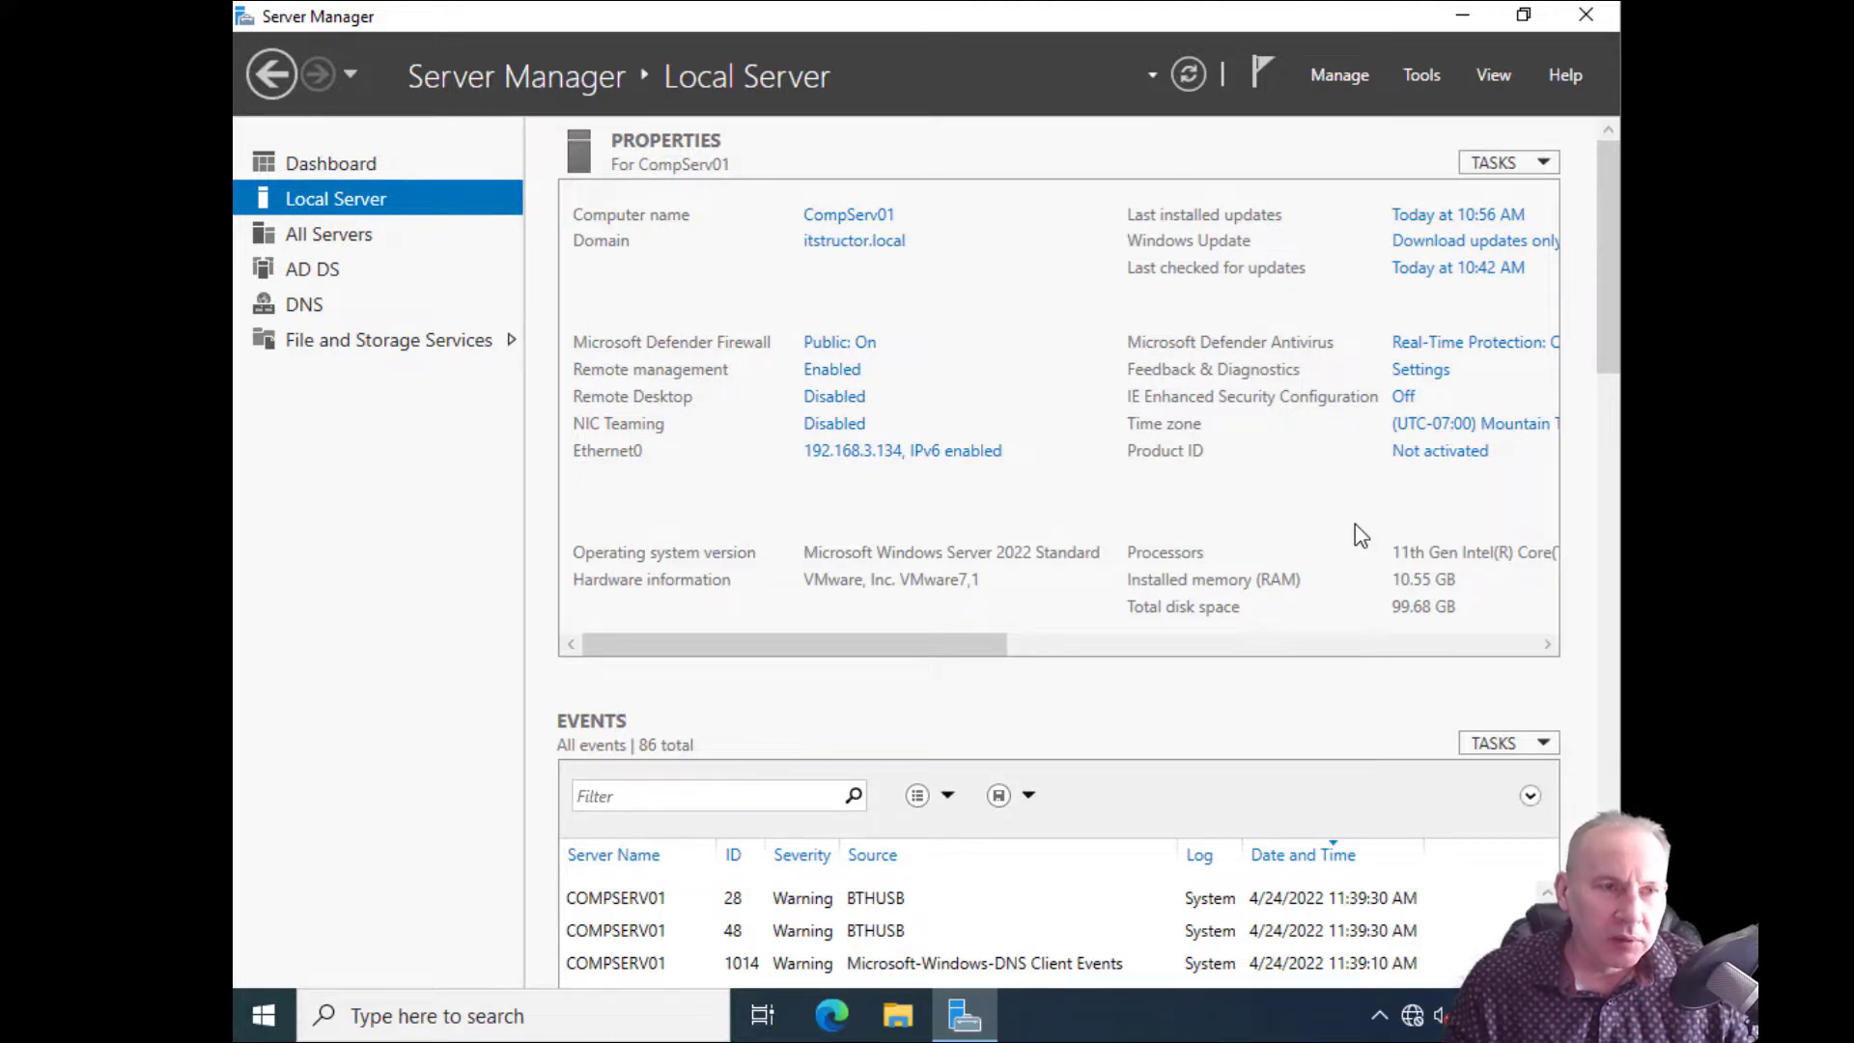
- Retry Windows Update until it reports up to date, last checked 11:27 AM, then close Settings
{"action": "key", "text": "super+i"}
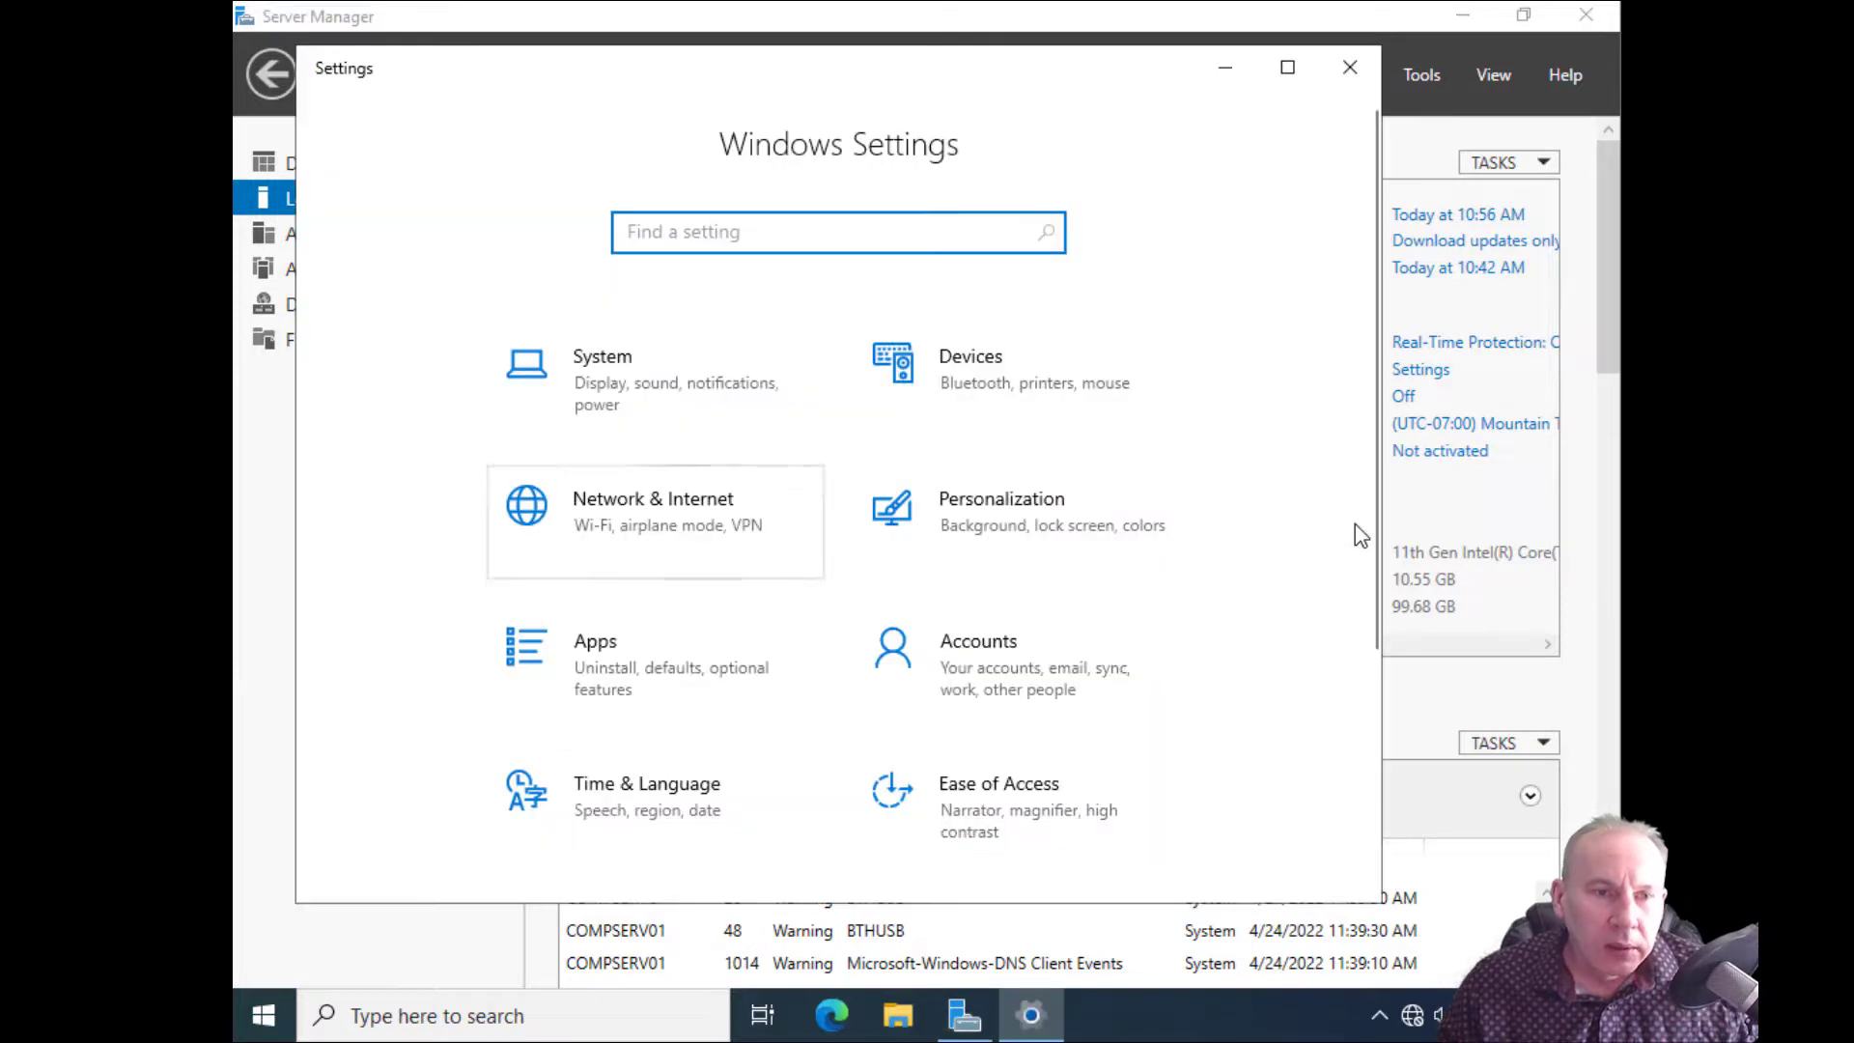
{"action": "scroll", "coordinate": [1361, 536], "scroll_direction": "down", "scroll_amount": 4}
{"action": "key", "text": "Return"}
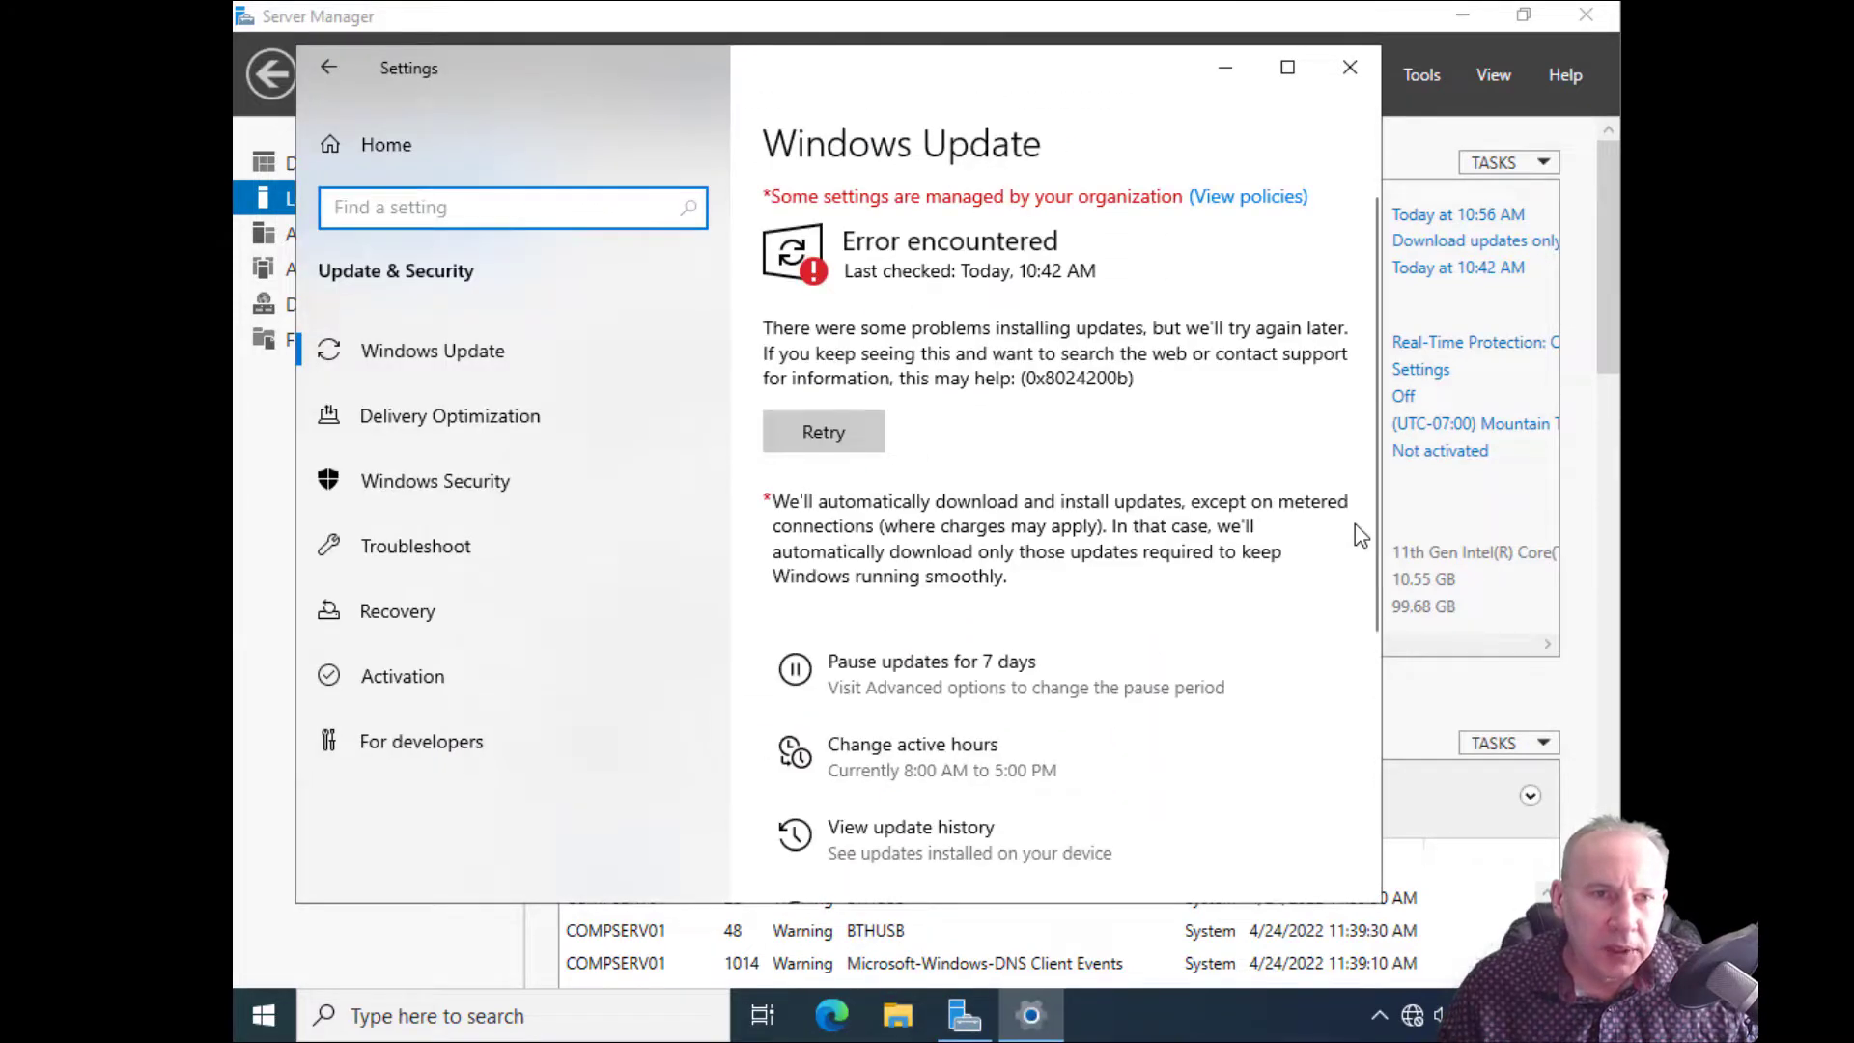
{"action": "left_click", "coordinate": [824, 440]}
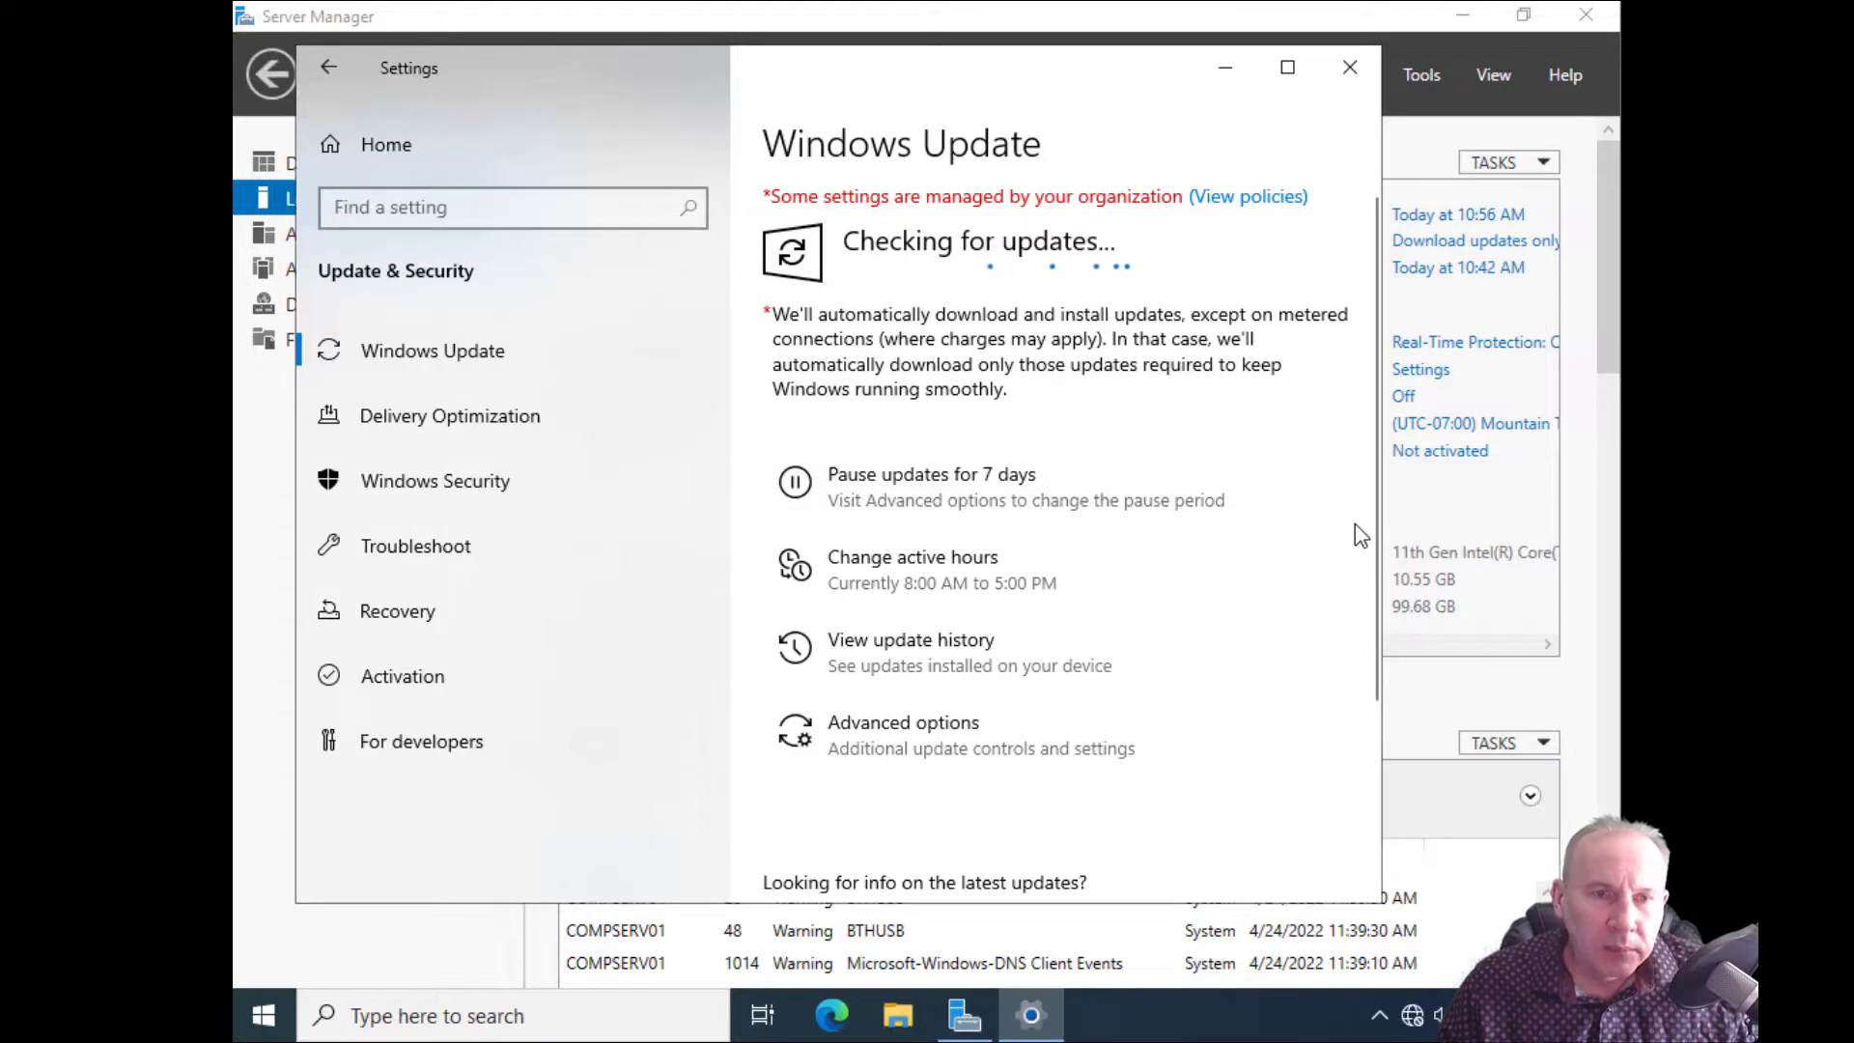
{"action": "left_click_drag", "start_coordinate": [1031, 67], "coordinate": [1079, 113]}
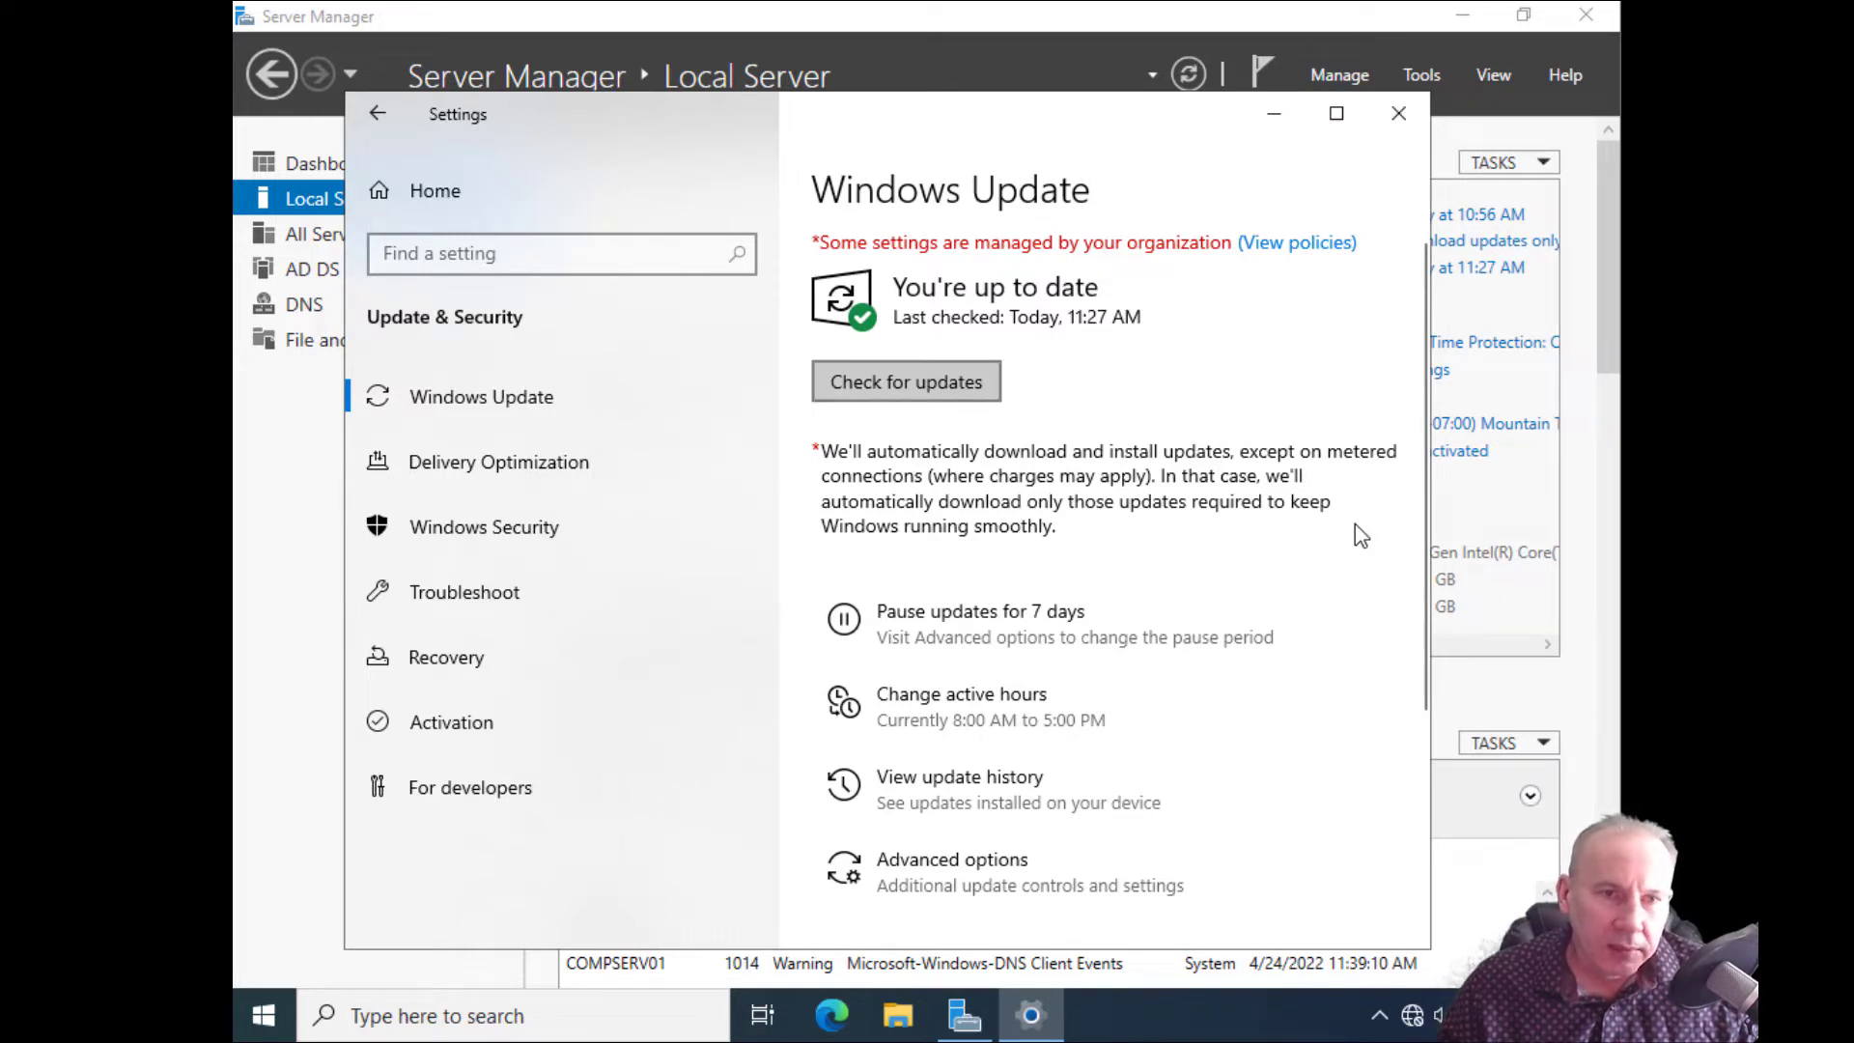
{"action": "left_click", "coordinate": [1398, 113]}
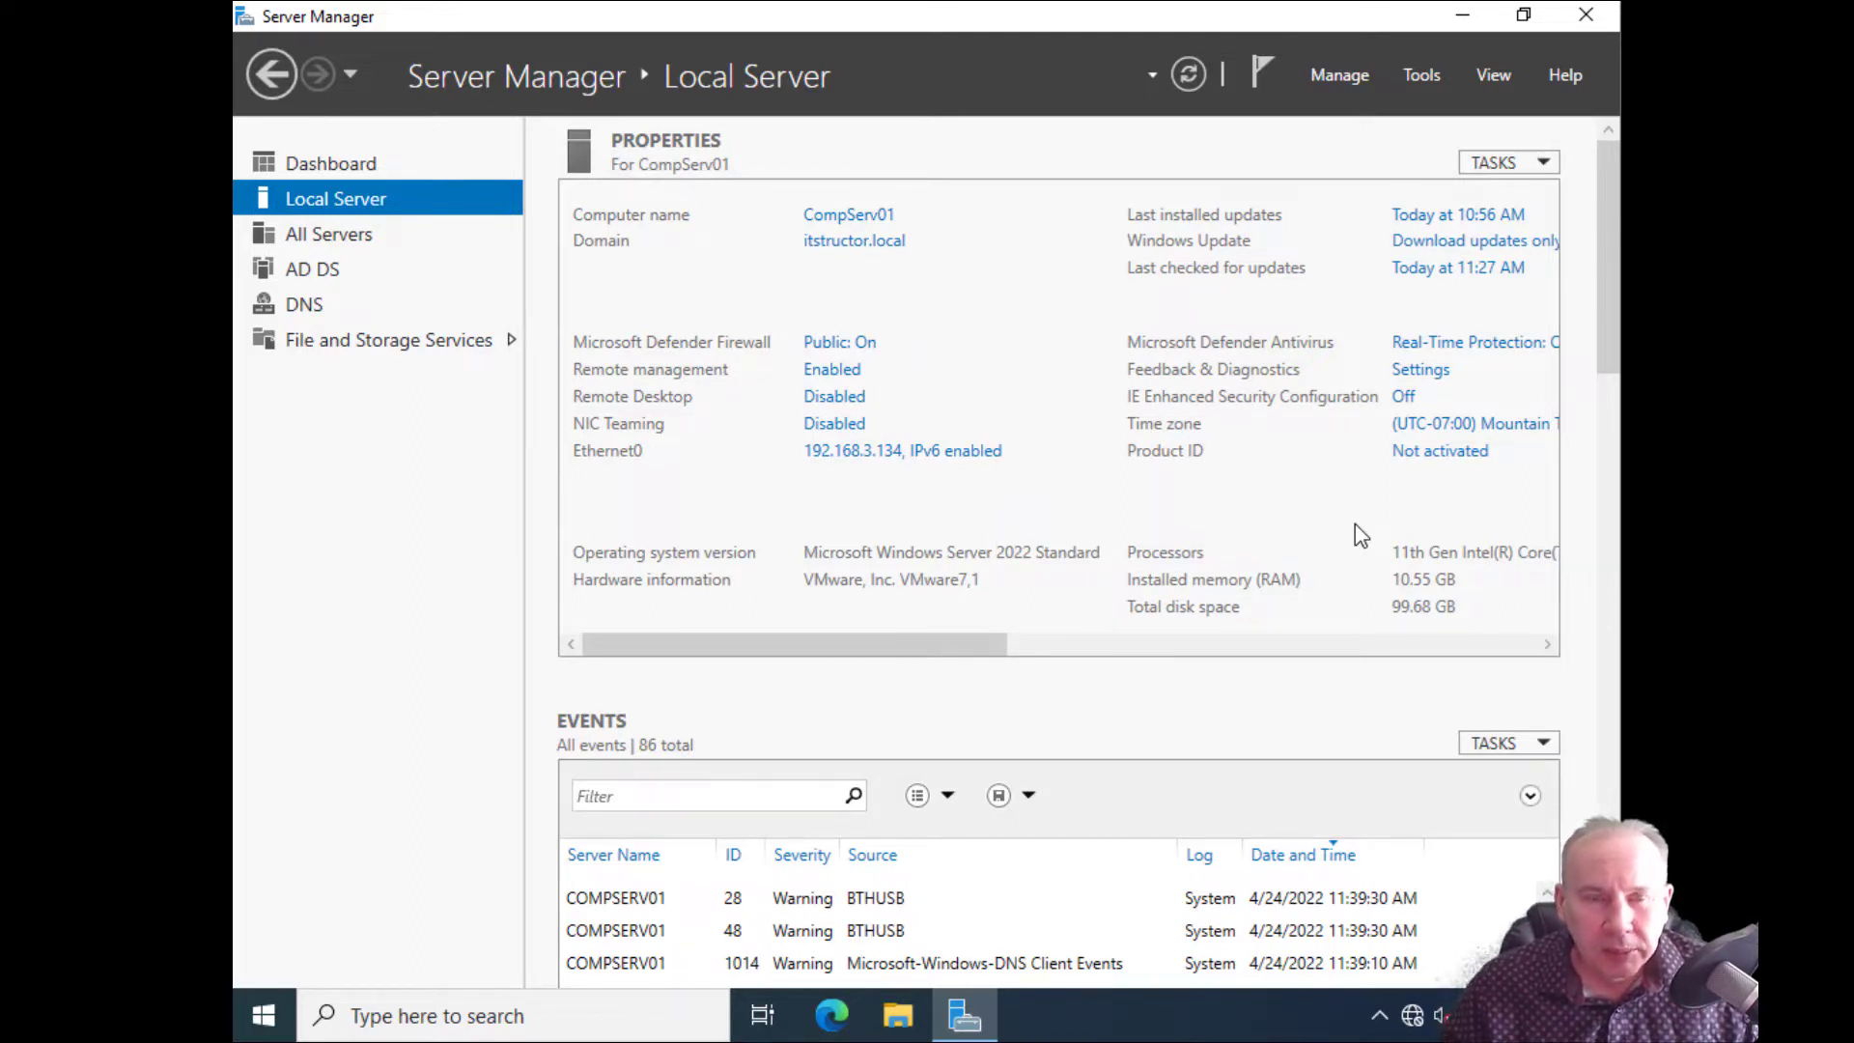
- Enable 'Do not start Server Manager automatically at logon' in Server Manager Properties and close Server Manager
{"action": "key", "text": "alt"}
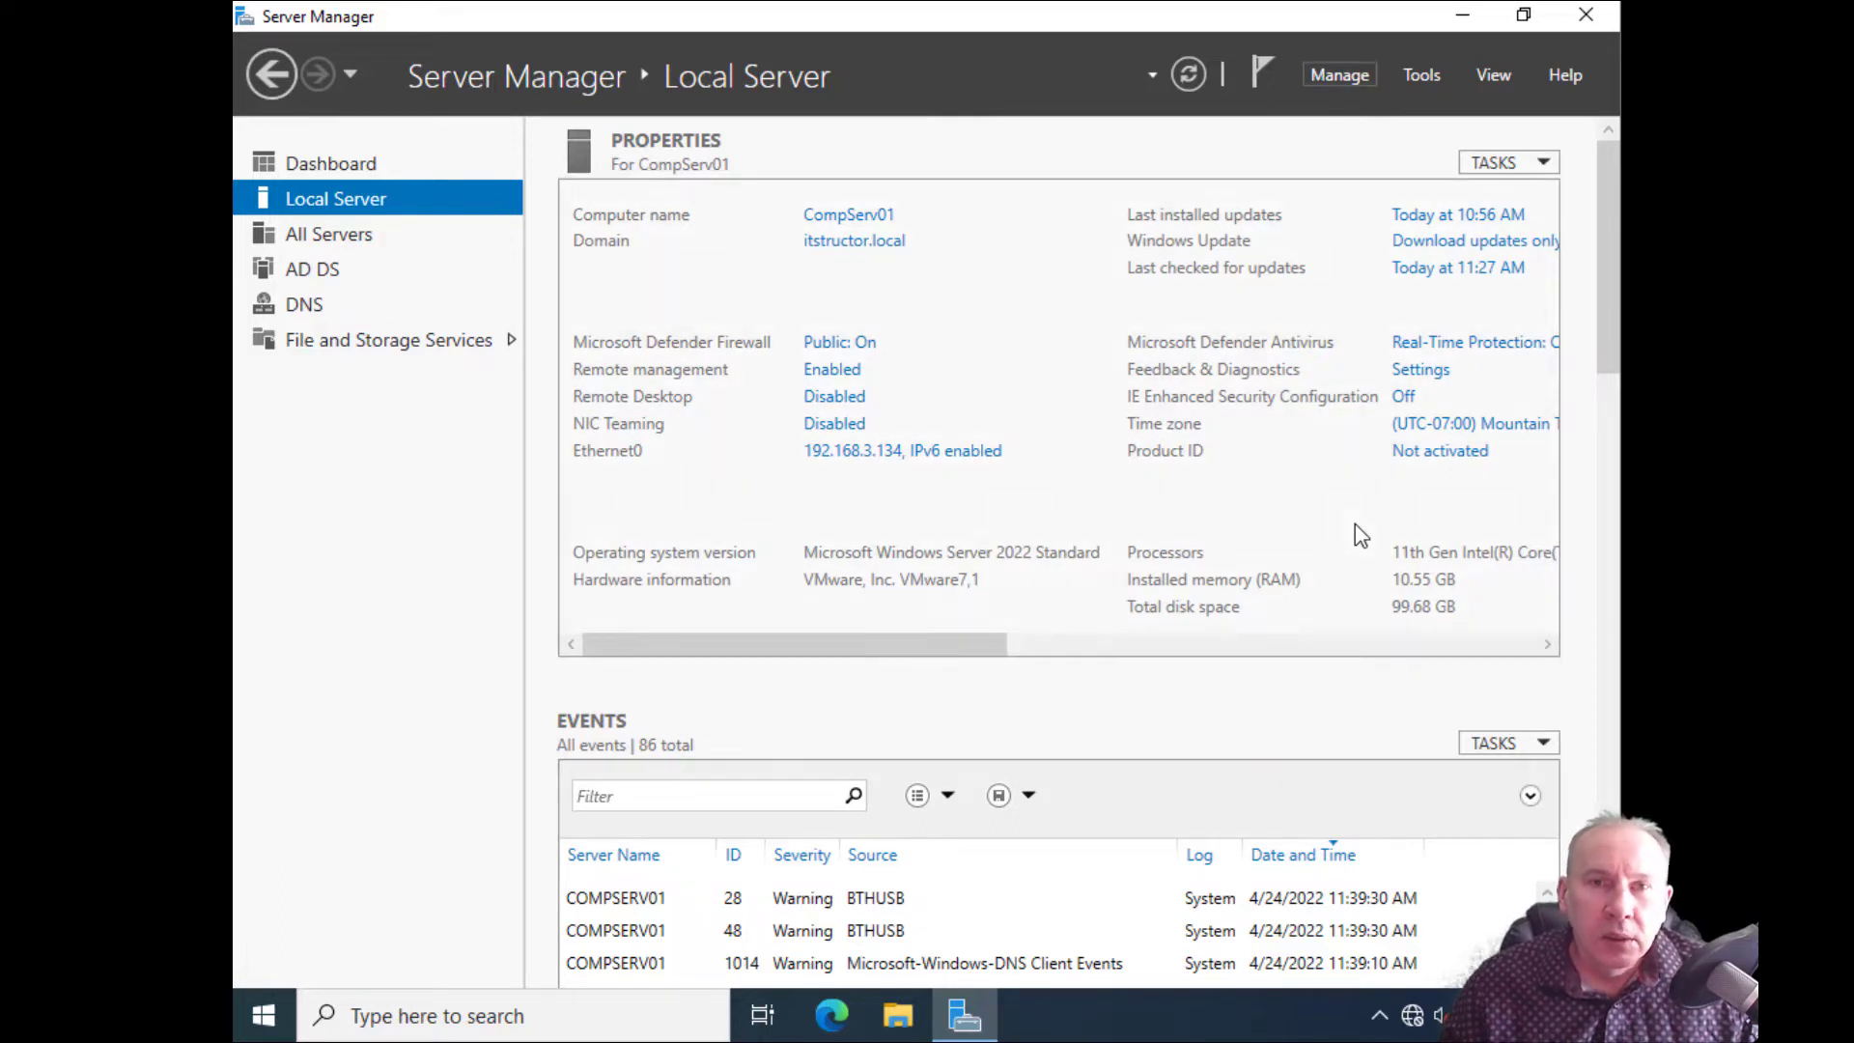
{"action": "key", "text": "Return"}
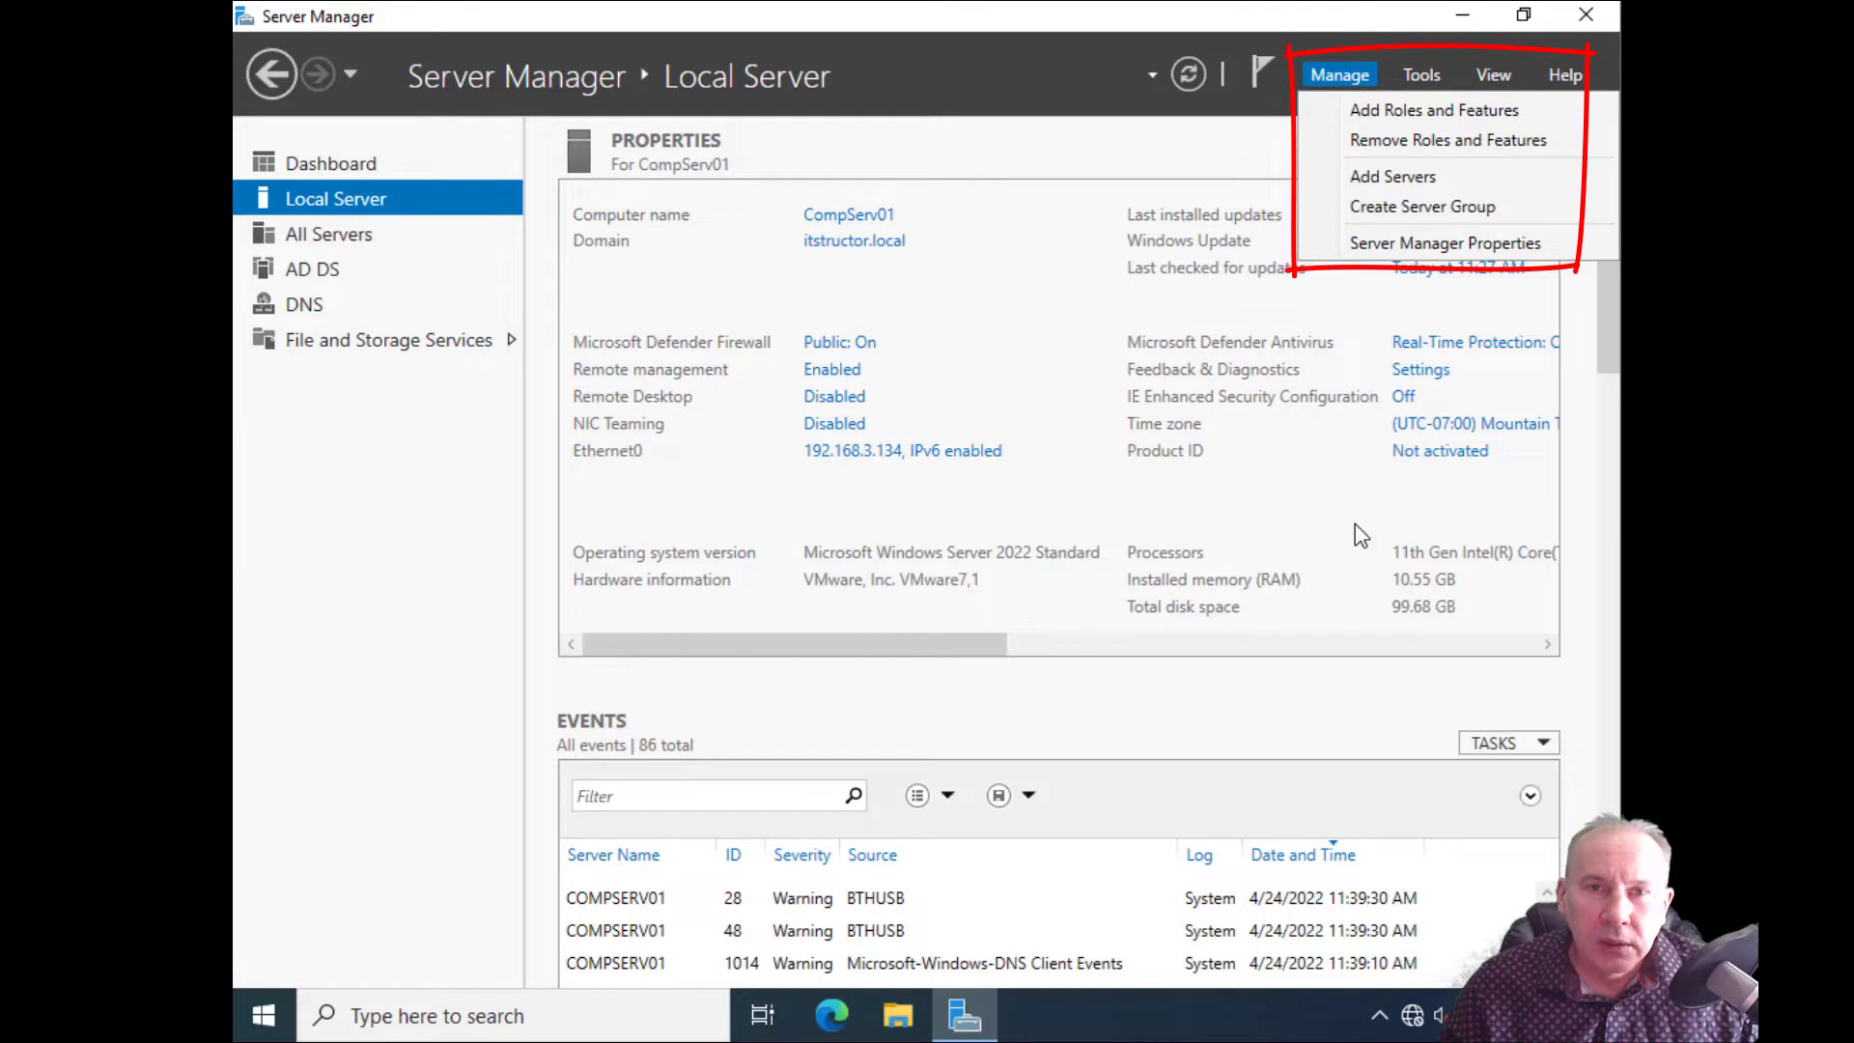
{"action": "key", "text": "Return"}
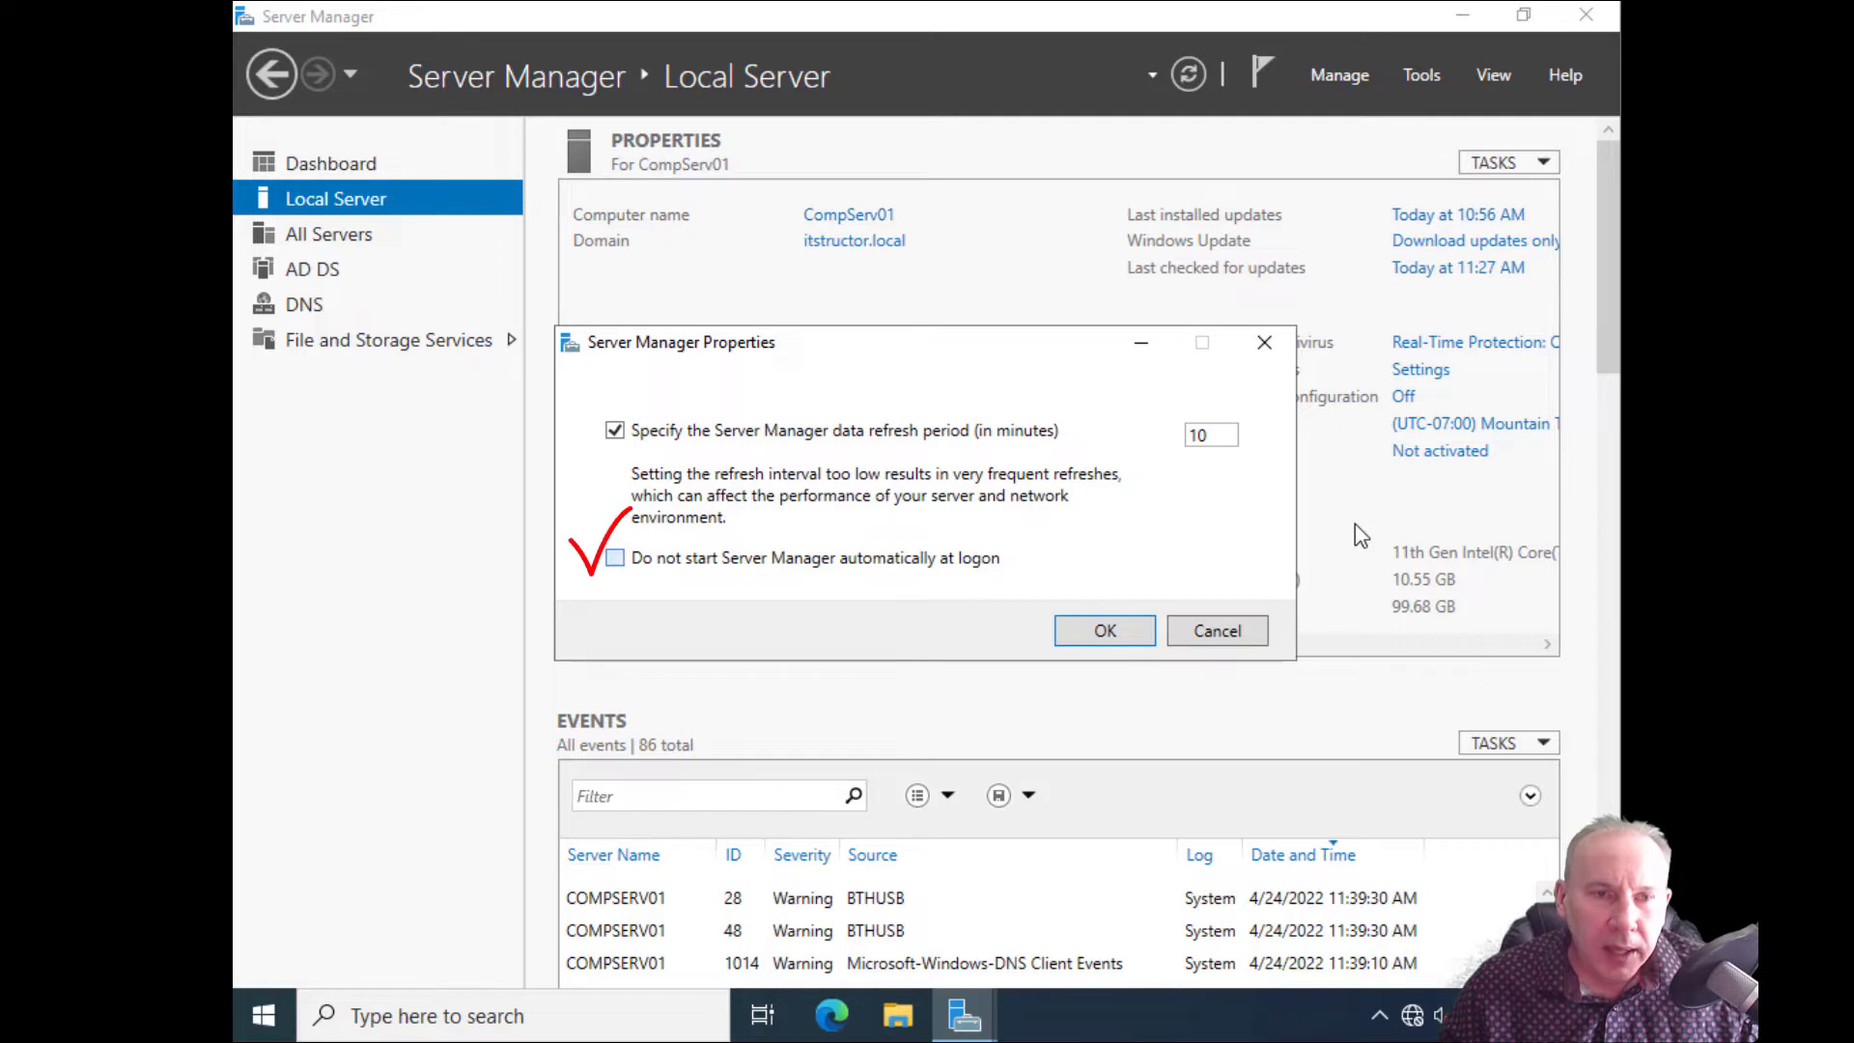
{"action": "left_click", "coordinate": [615, 558]}
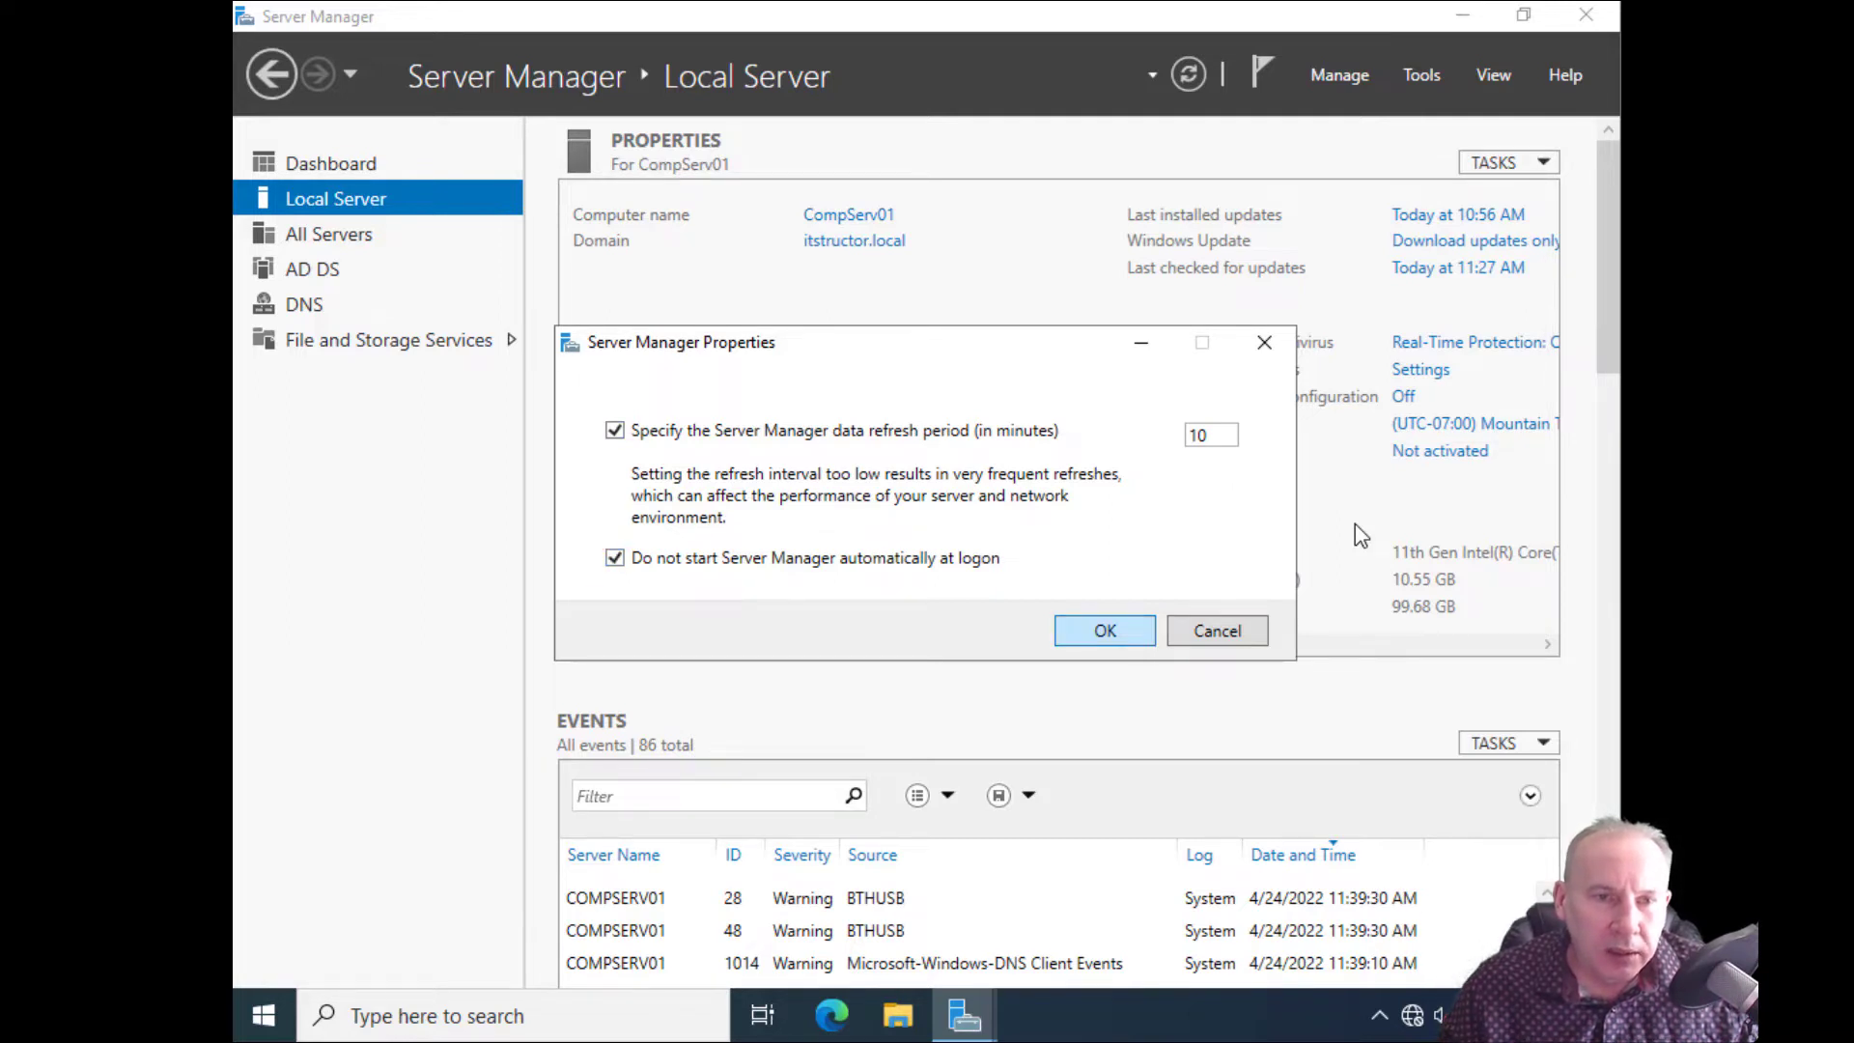
{"action": "key", "text": "Return"}
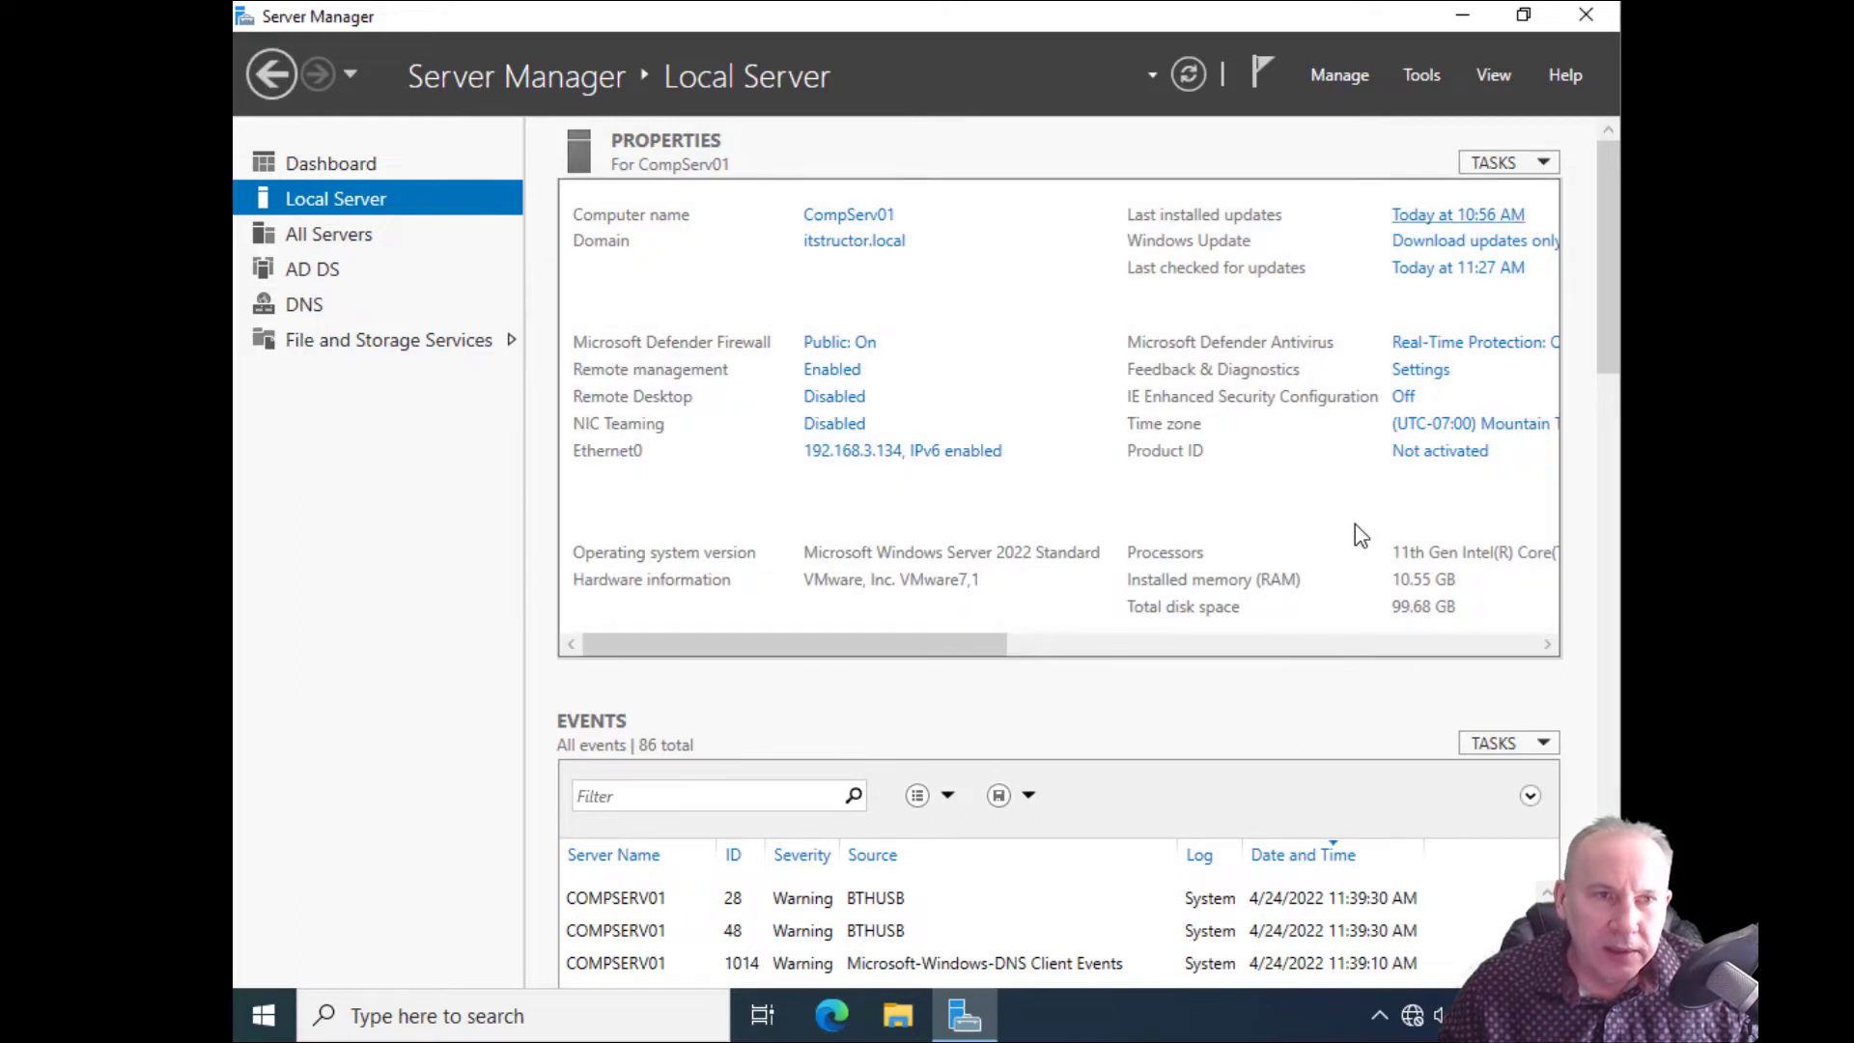
{"action": "key", "text": "alt+F4"}
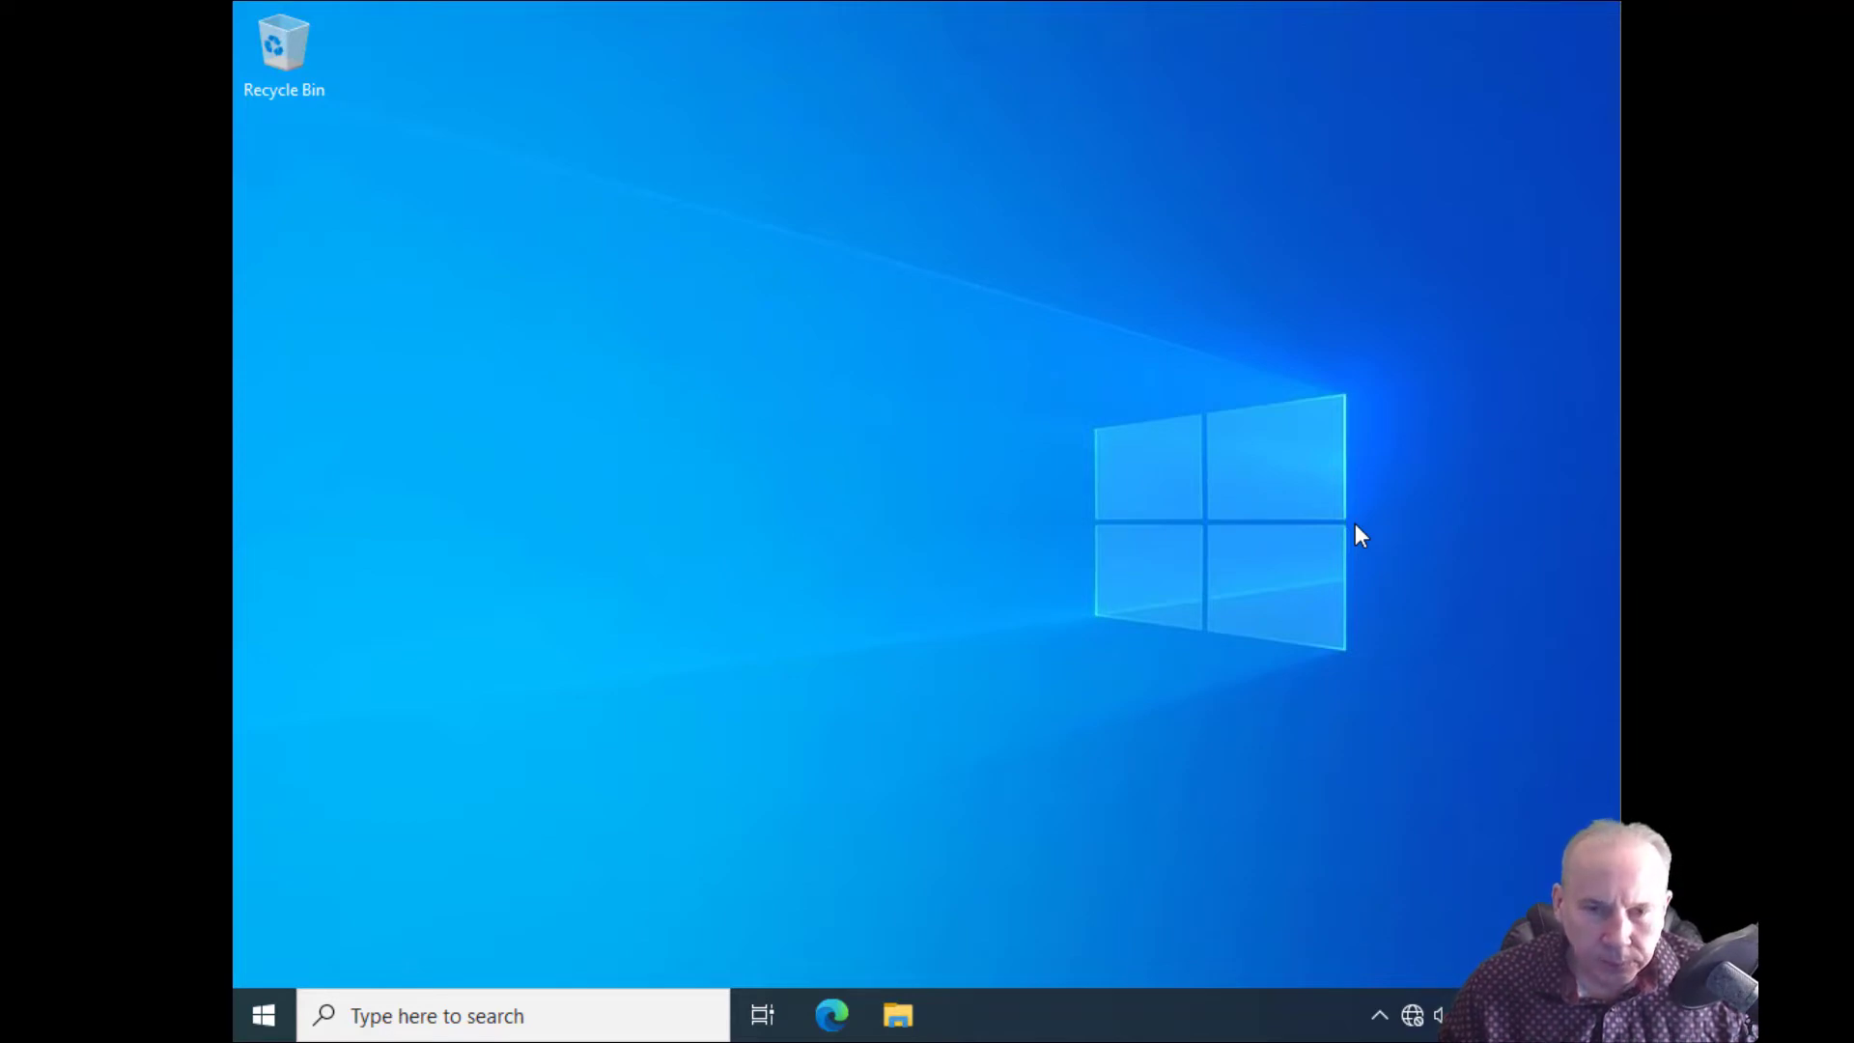
- Launch Active Directory Users and Computers from the Start menu's Windows Administrative Tools folder
{"action": "key", "text": "super"}
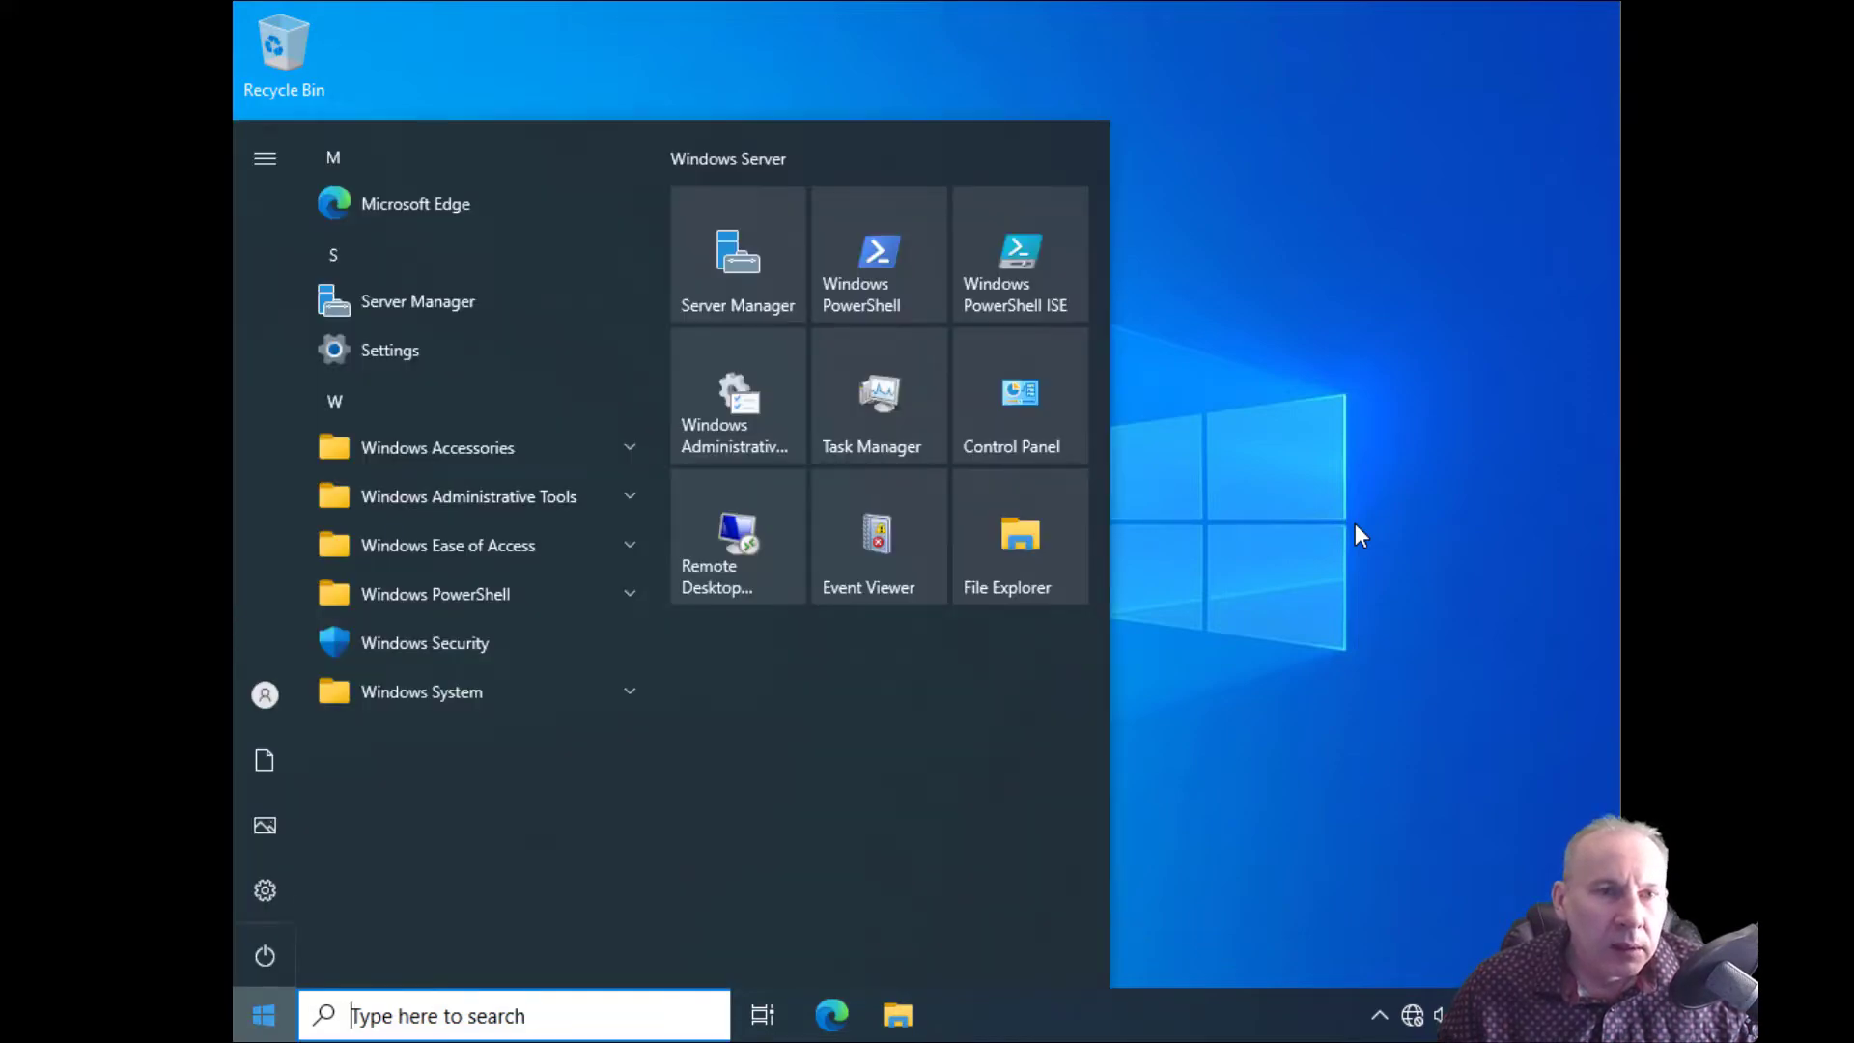
{"action": "key", "text": "Down"}
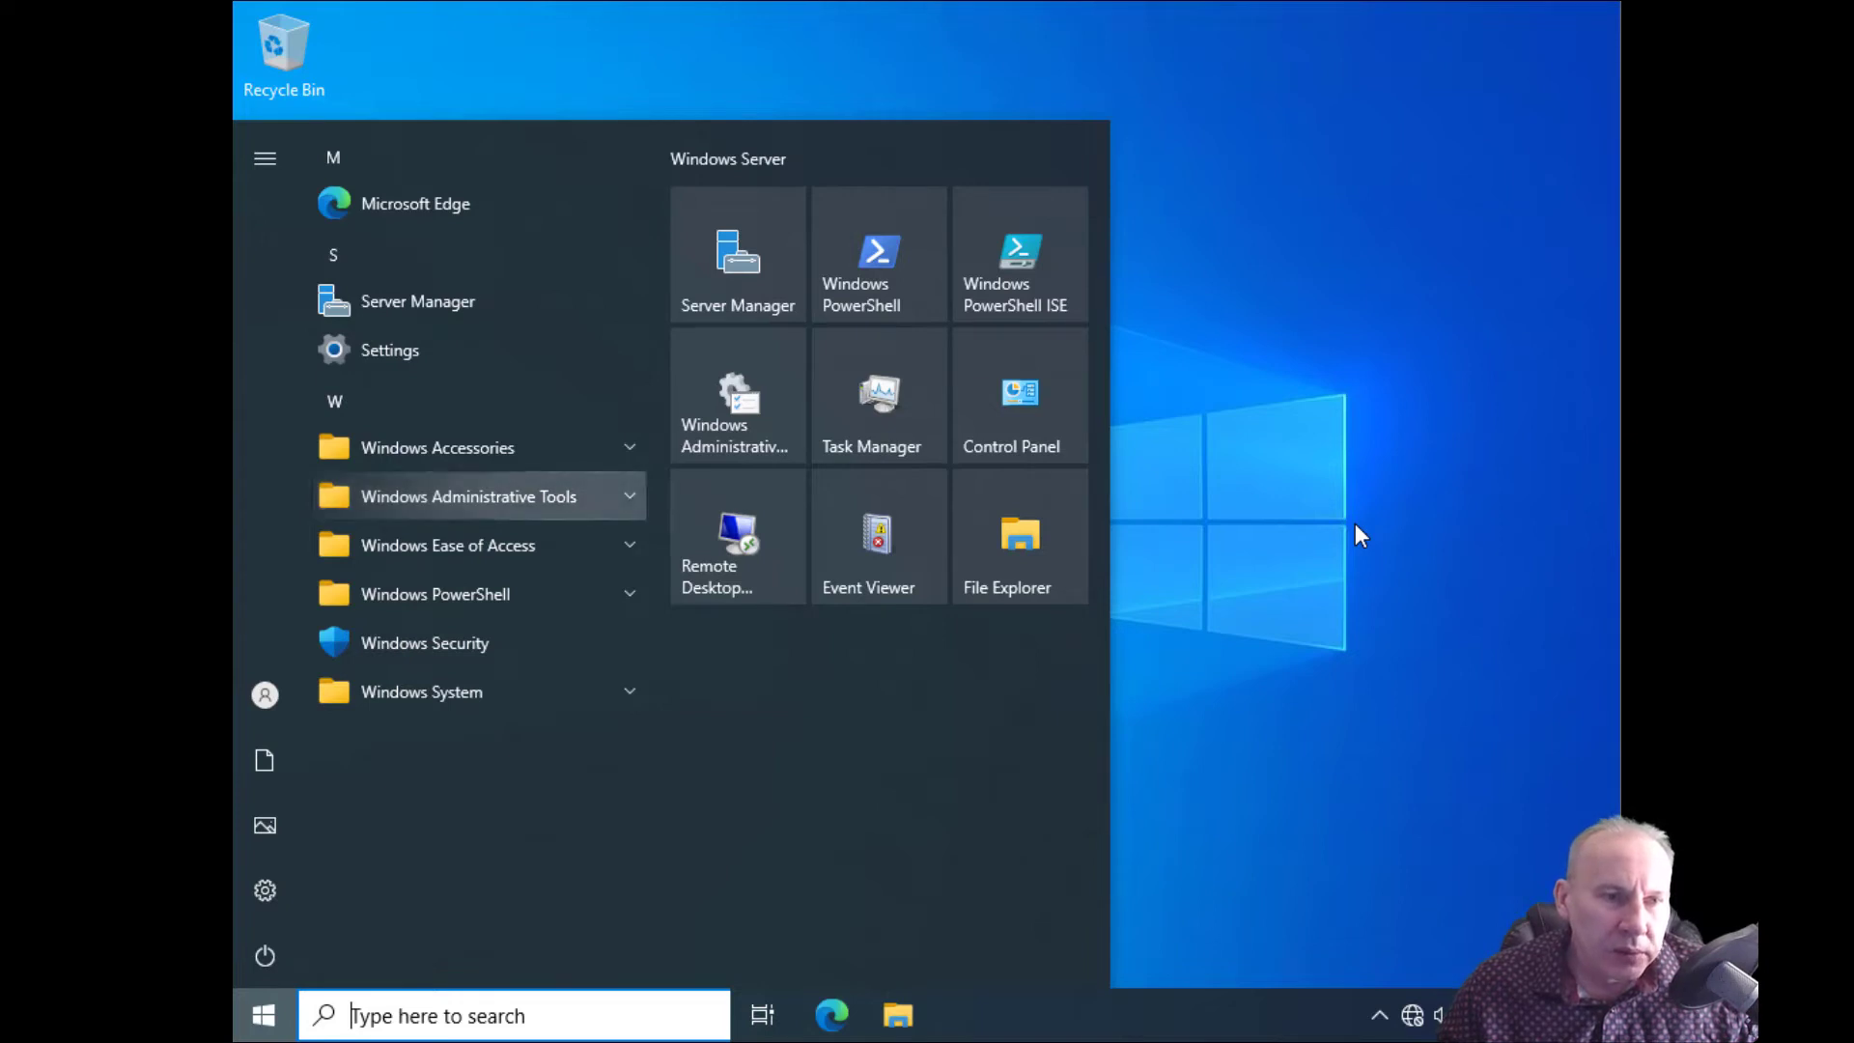
{"action": "left_click", "coordinate": [522, 496]}
{"action": "scroll", "coordinate": [445, 657], "scroll_direction": "down", "scroll_amount": 1}
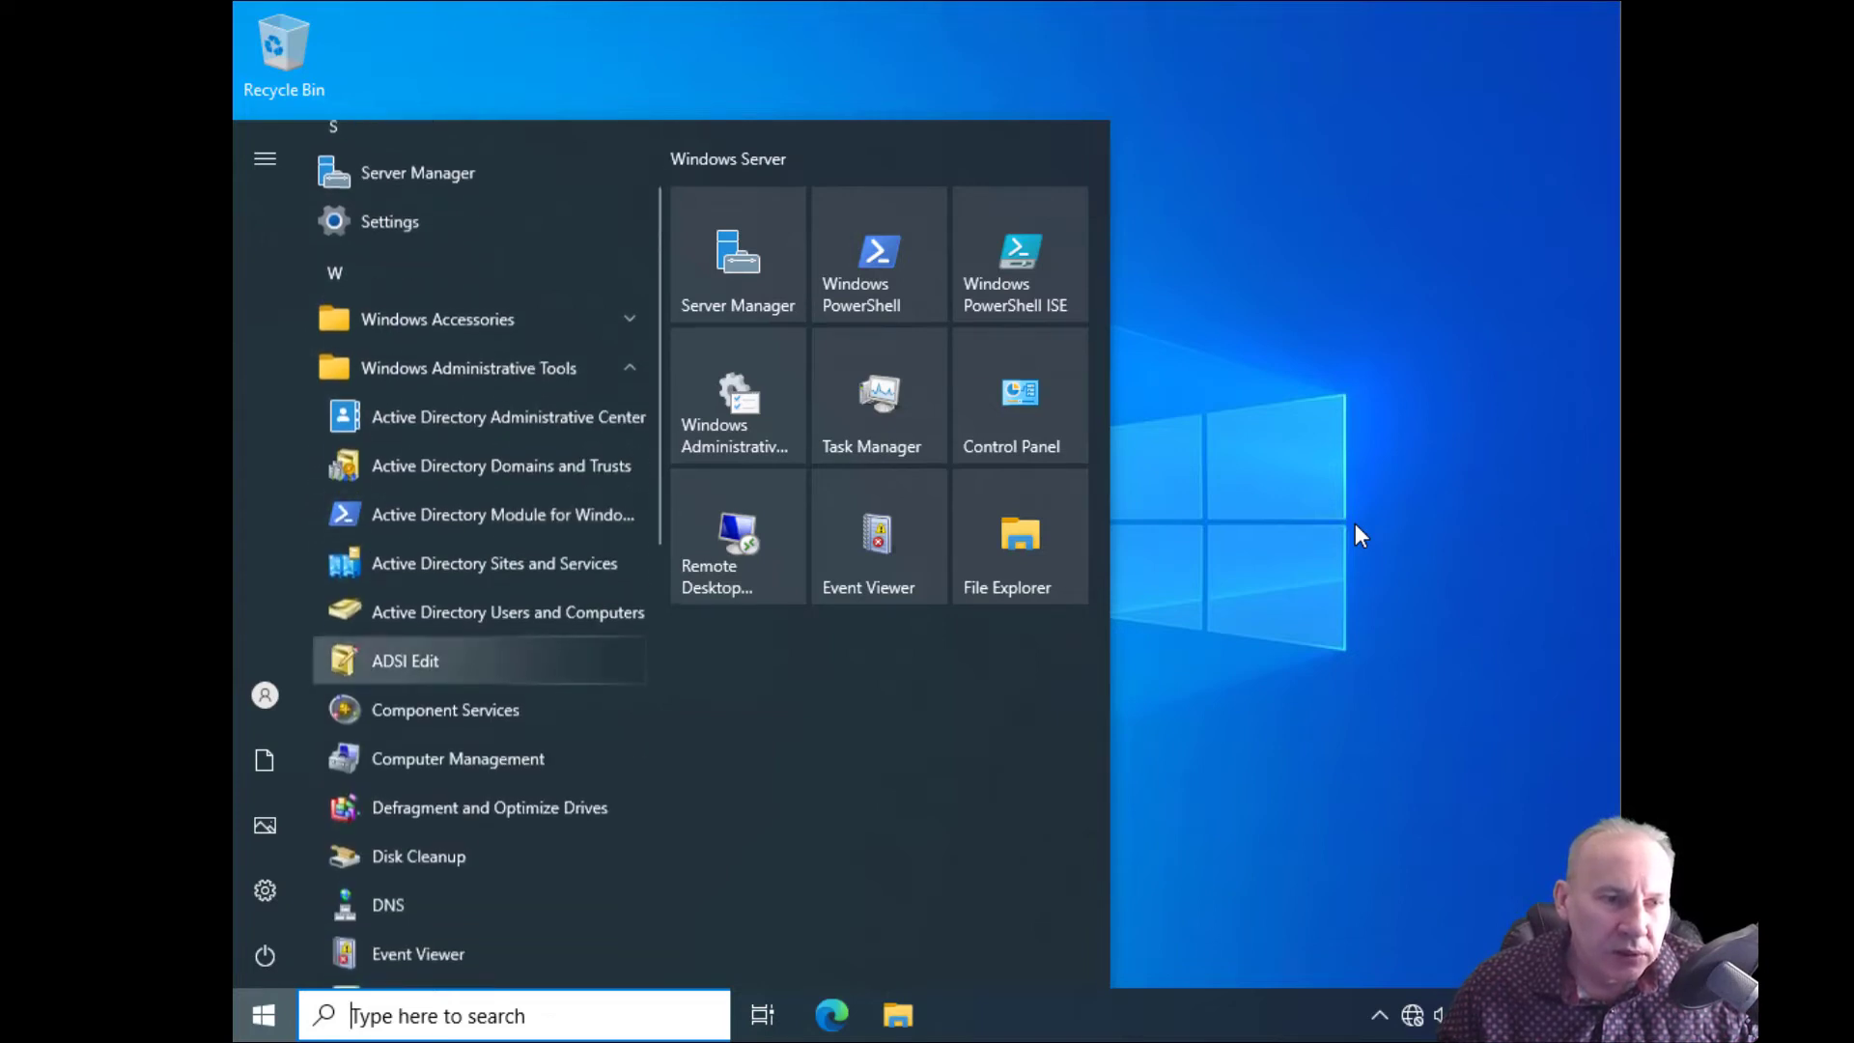
{"action": "scroll", "coordinate": [445, 637], "scroll_direction": "down", "scroll_amount": 5}
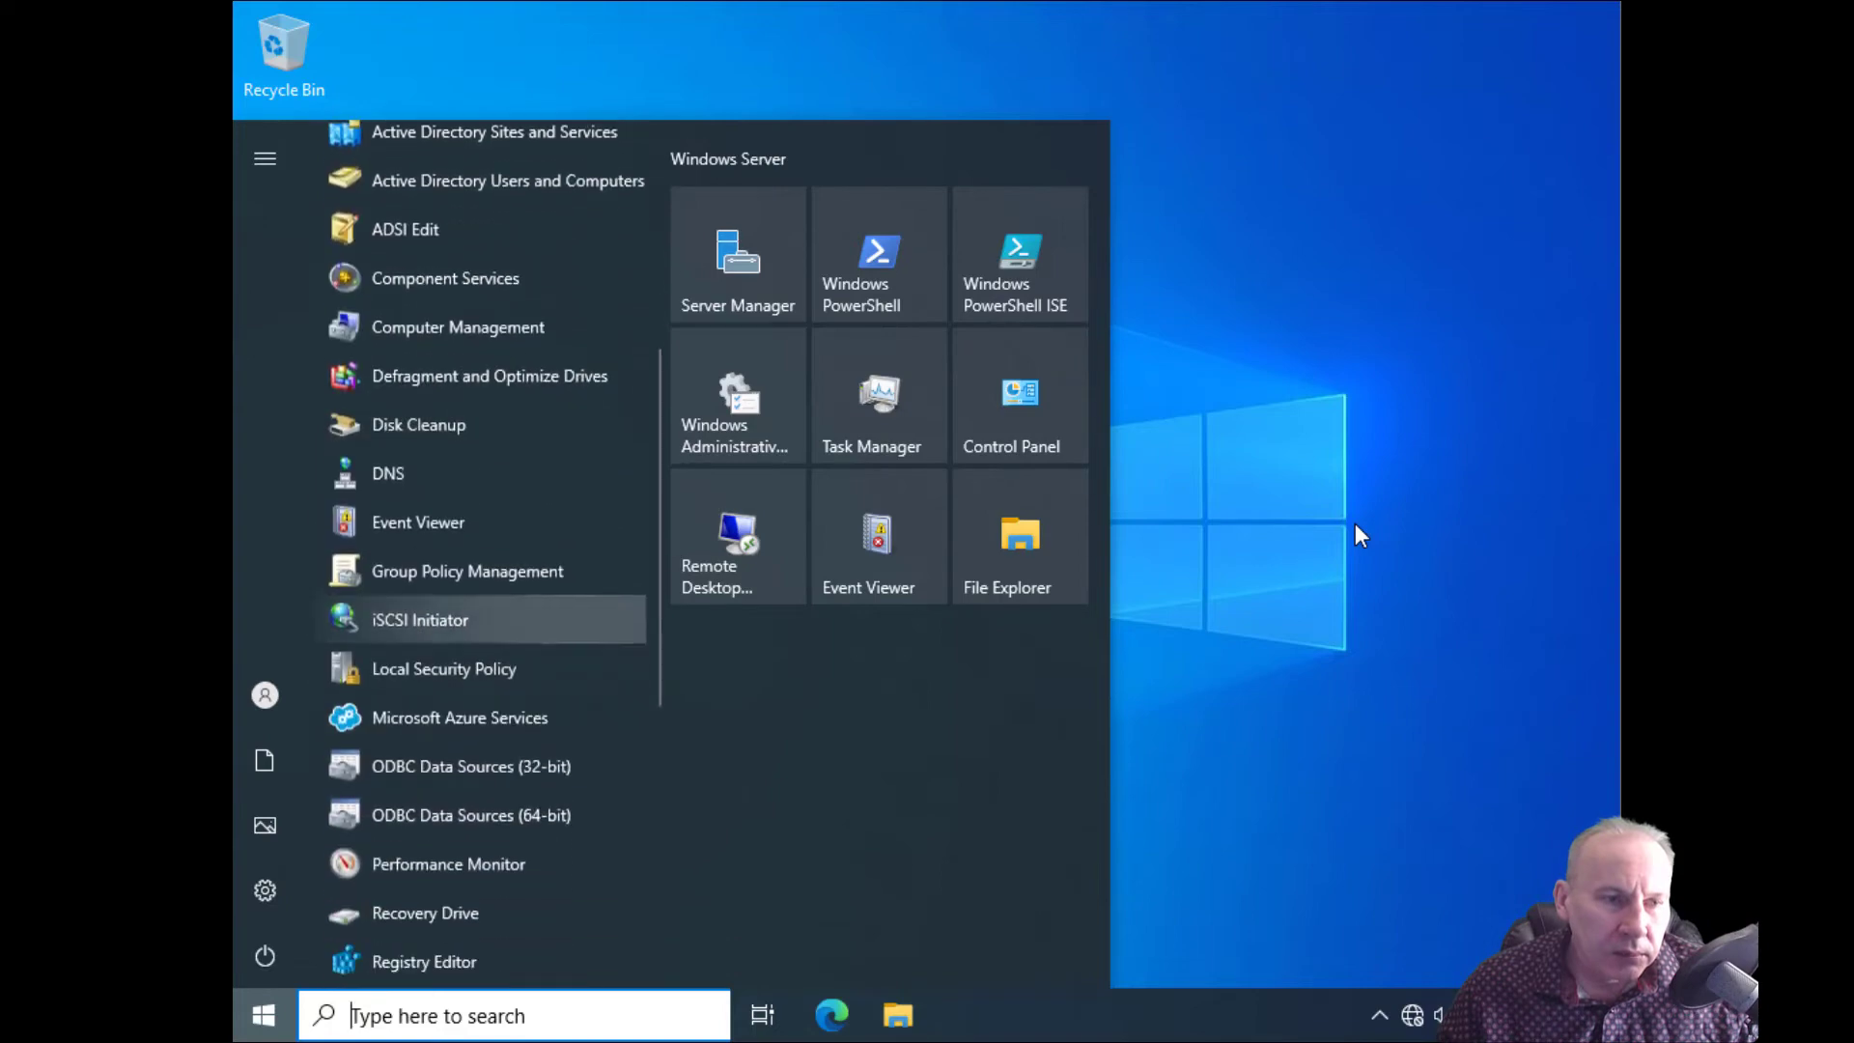
{"action": "scroll", "coordinate": [445, 696], "scroll_direction": "down", "scroll_amount": 5}
{"action": "scroll", "coordinate": [444, 740], "scroll_direction": "up", "scroll_amount": 3}
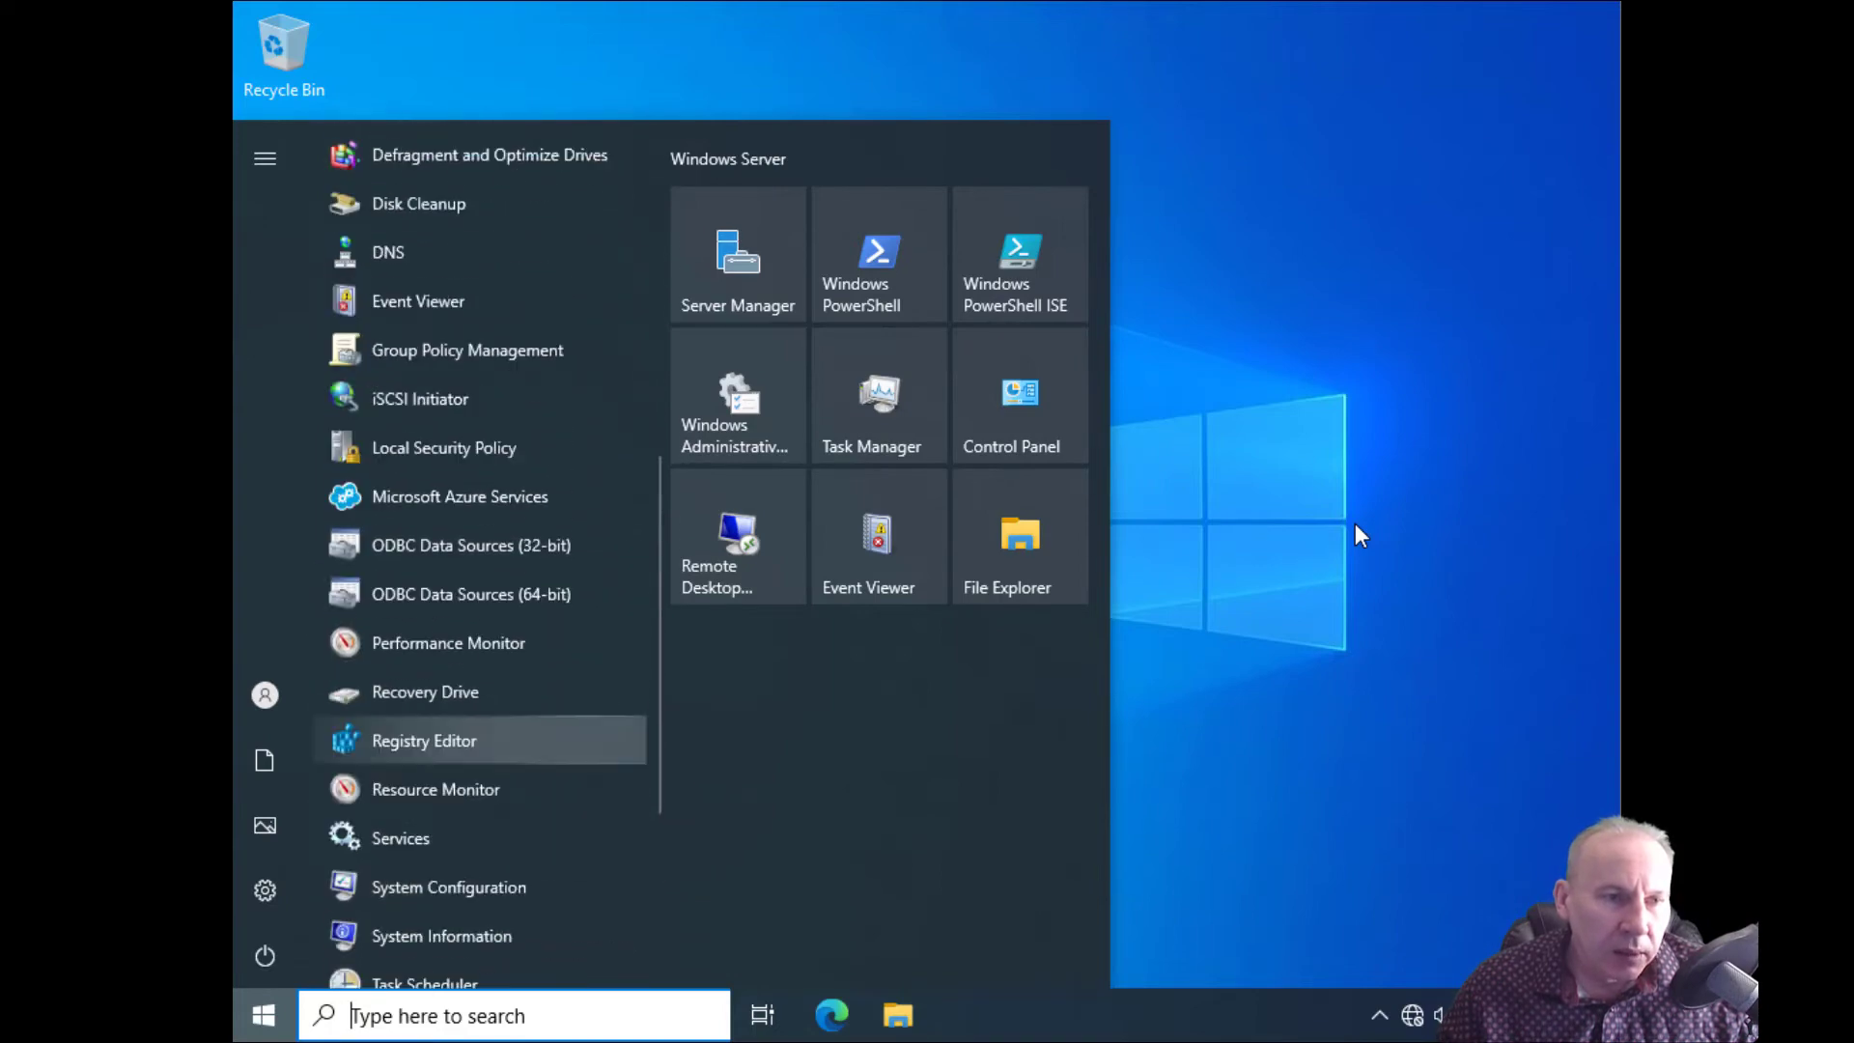
{"action": "scroll", "coordinate": [444, 740], "scroll_direction": "up", "scroll_amount": 5}
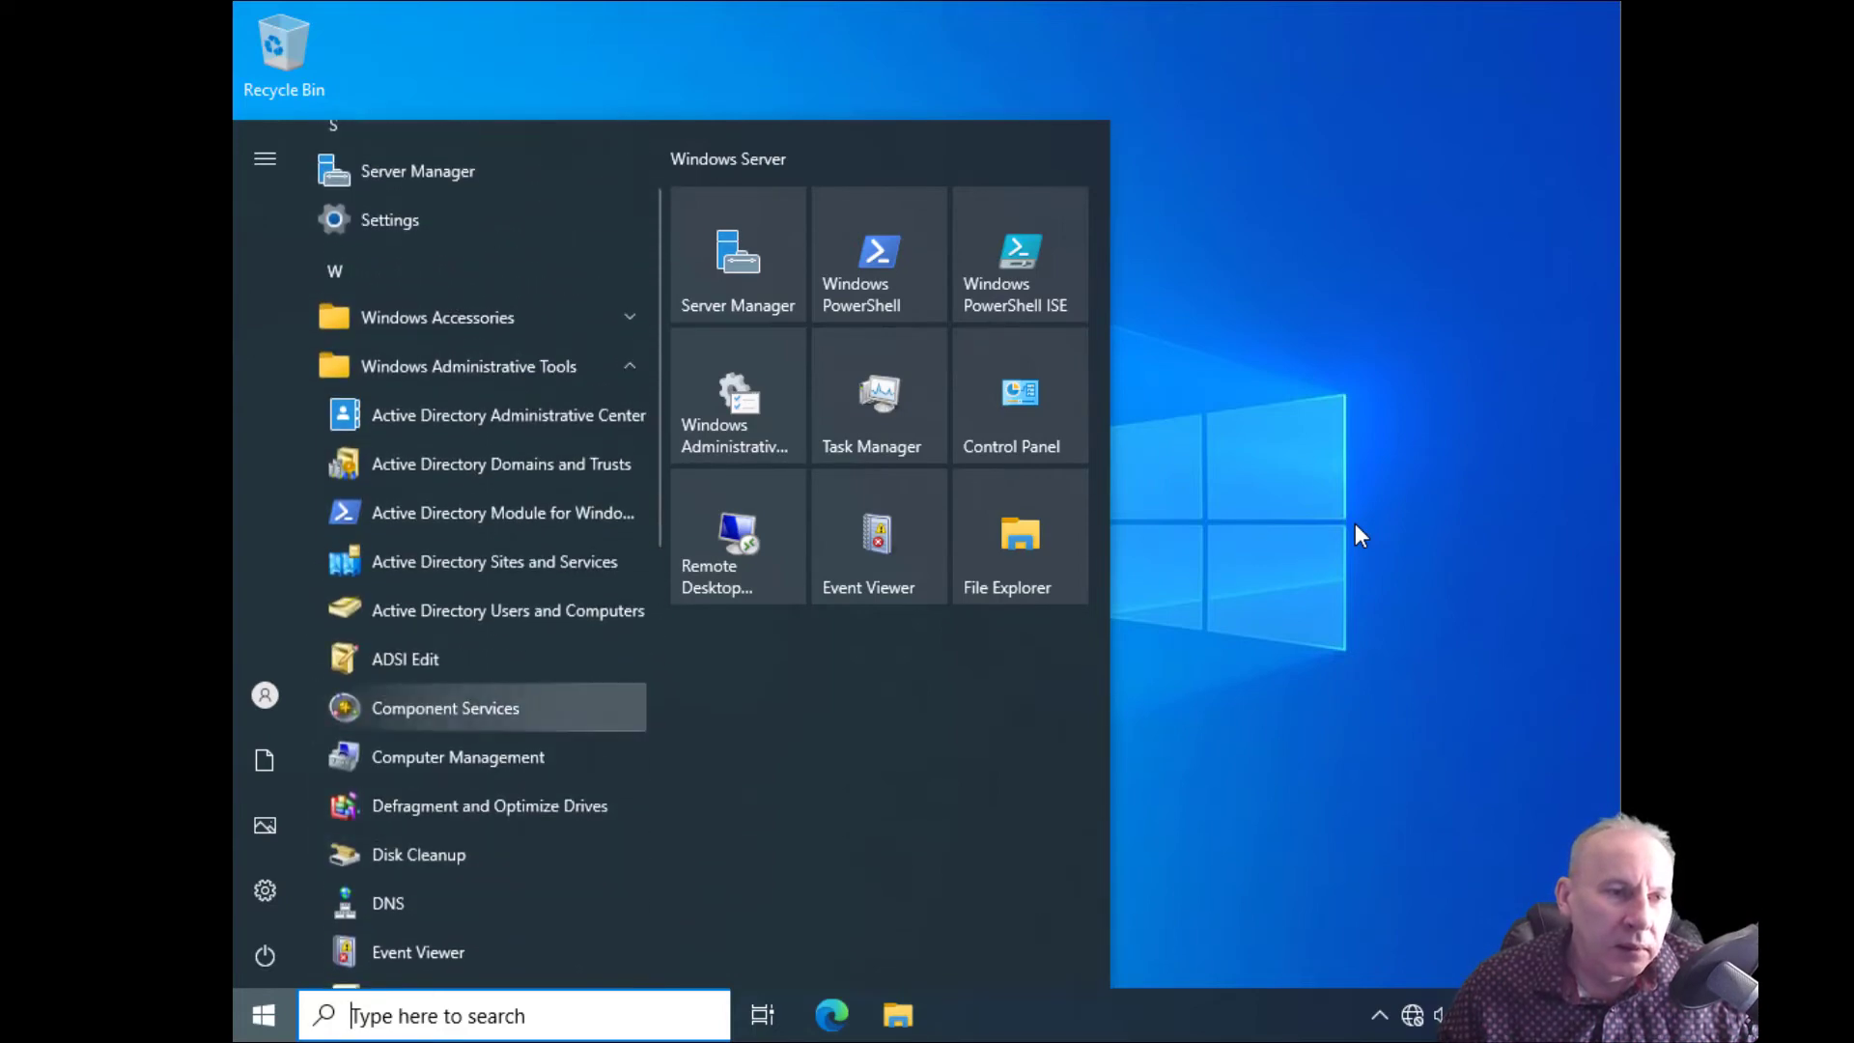
{"action": "scroll", "coordinate": [444, 708], "scroll_direction": "up", "scroll_amount": 1}
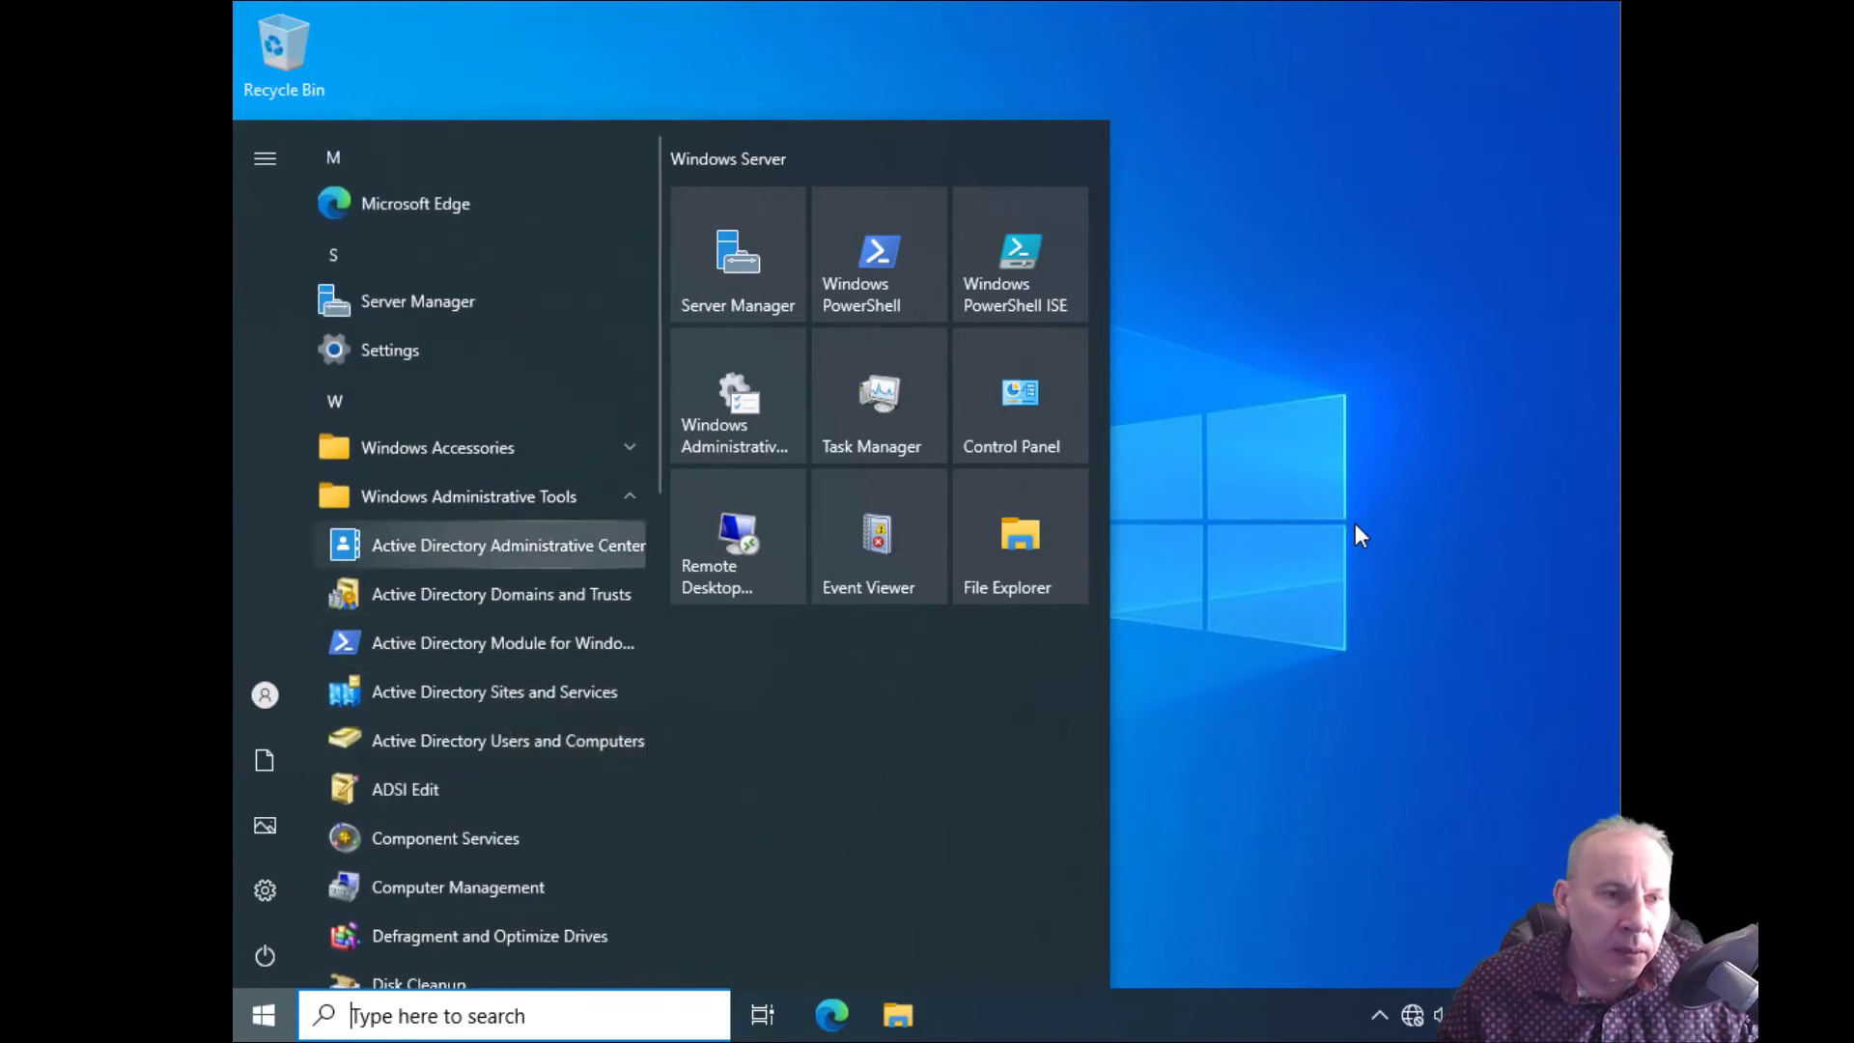
{"action": "key", "text": "Down"}
{"action": "key", "text": "Down"}
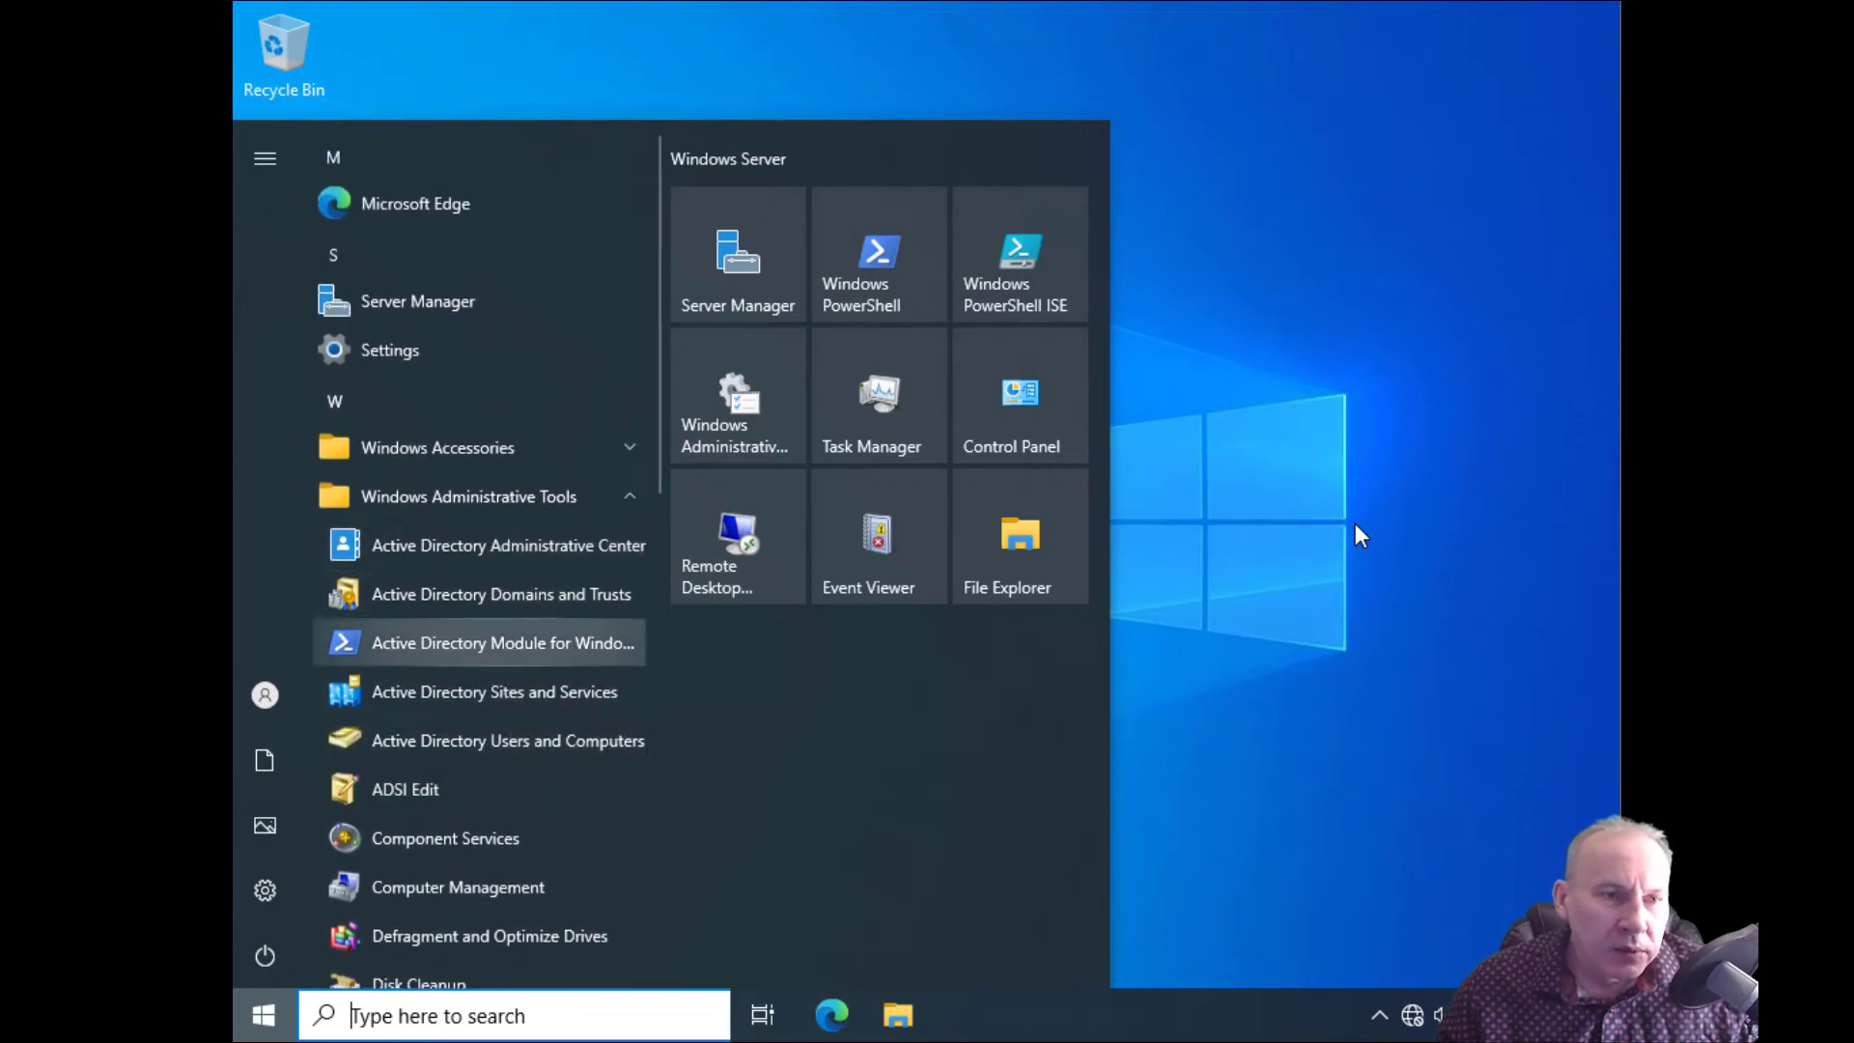
{"action": "key", "text": "Up"}
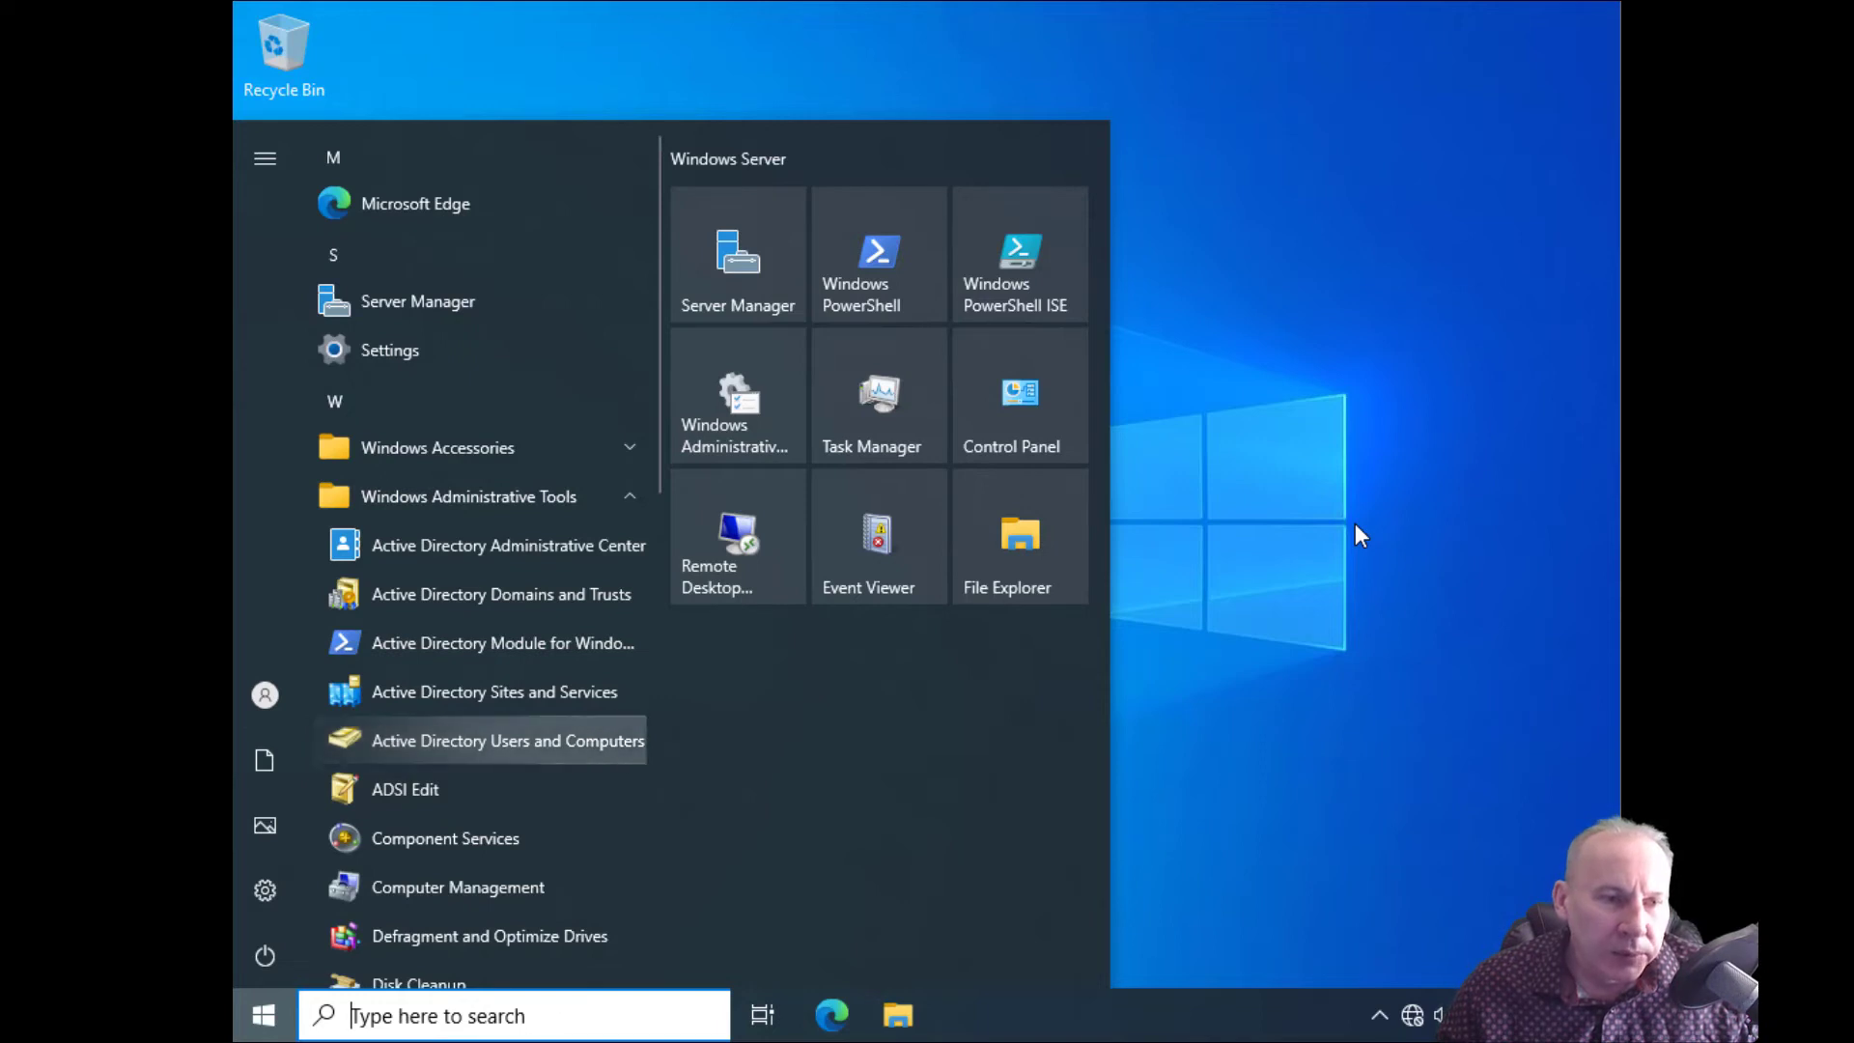
{"action": "left_click", "coordinate": [1361, 537]}
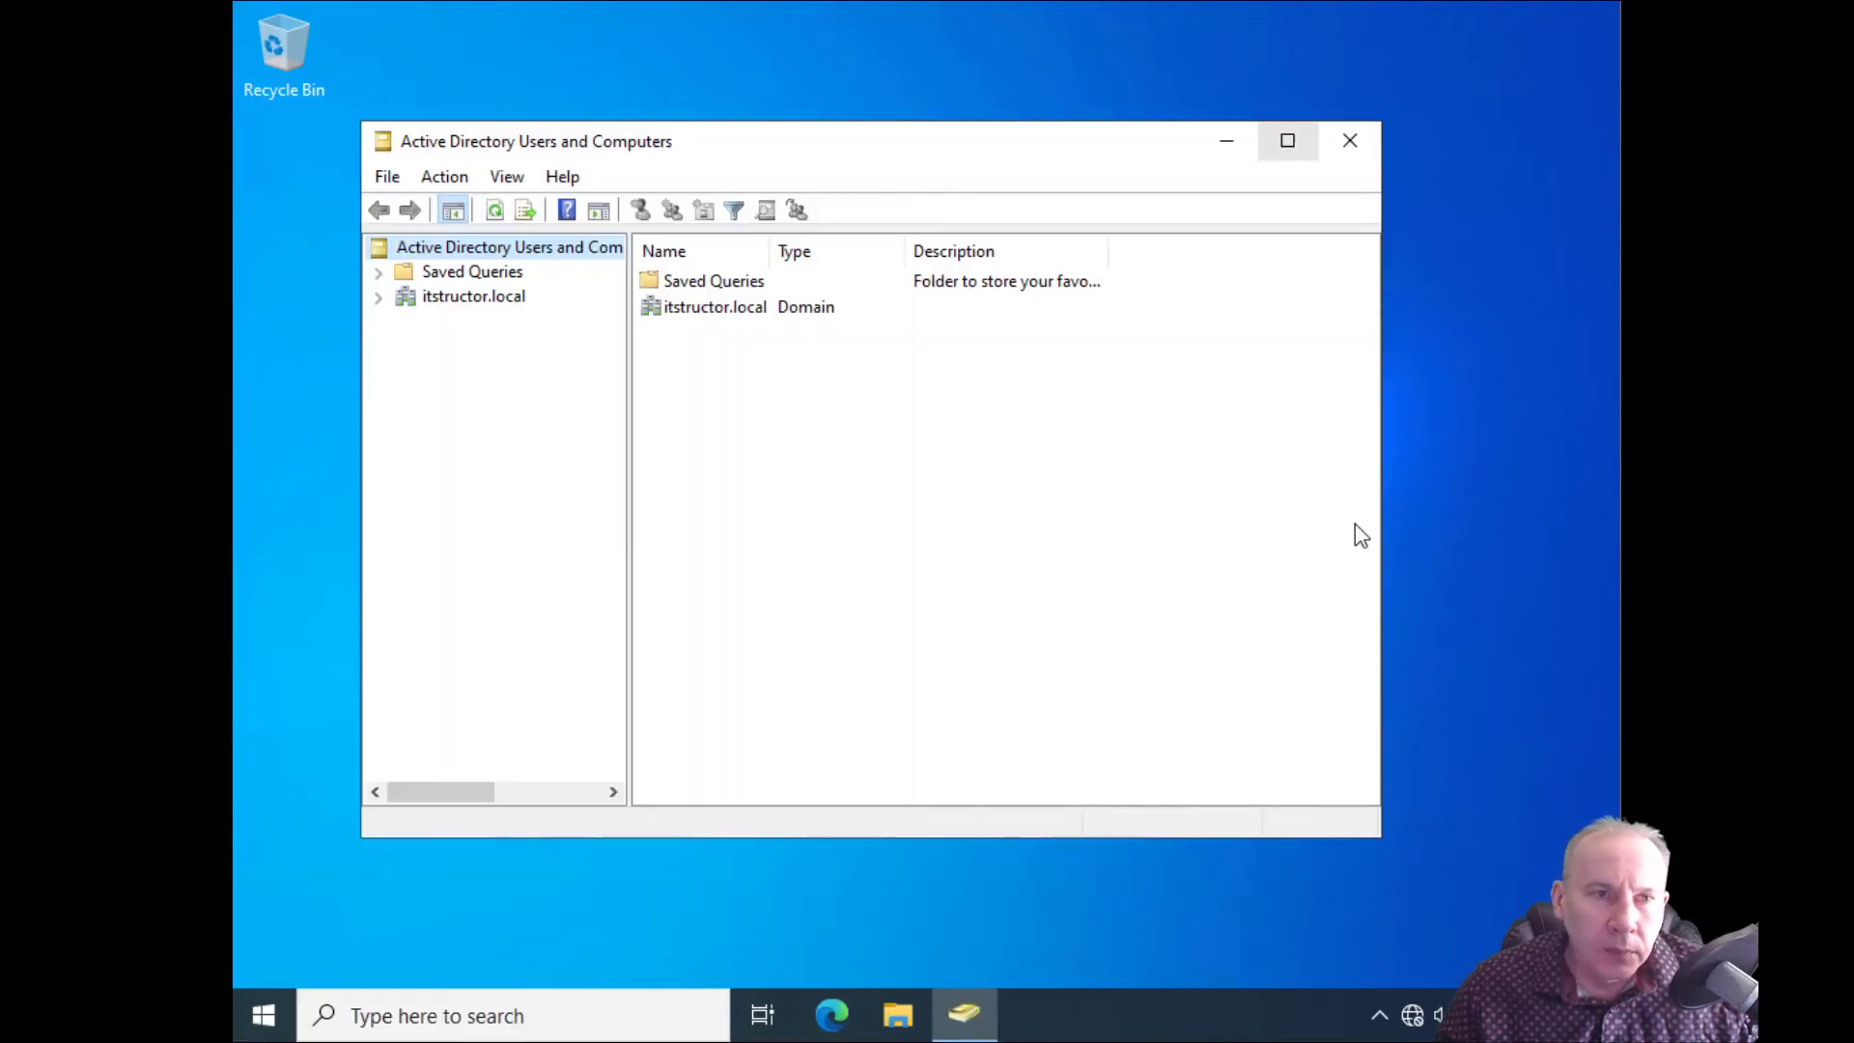
- Maximize the window, expand itstructor.local, and widen the tree pane to show full container names
{"action": "key", "text": "super+Up"}
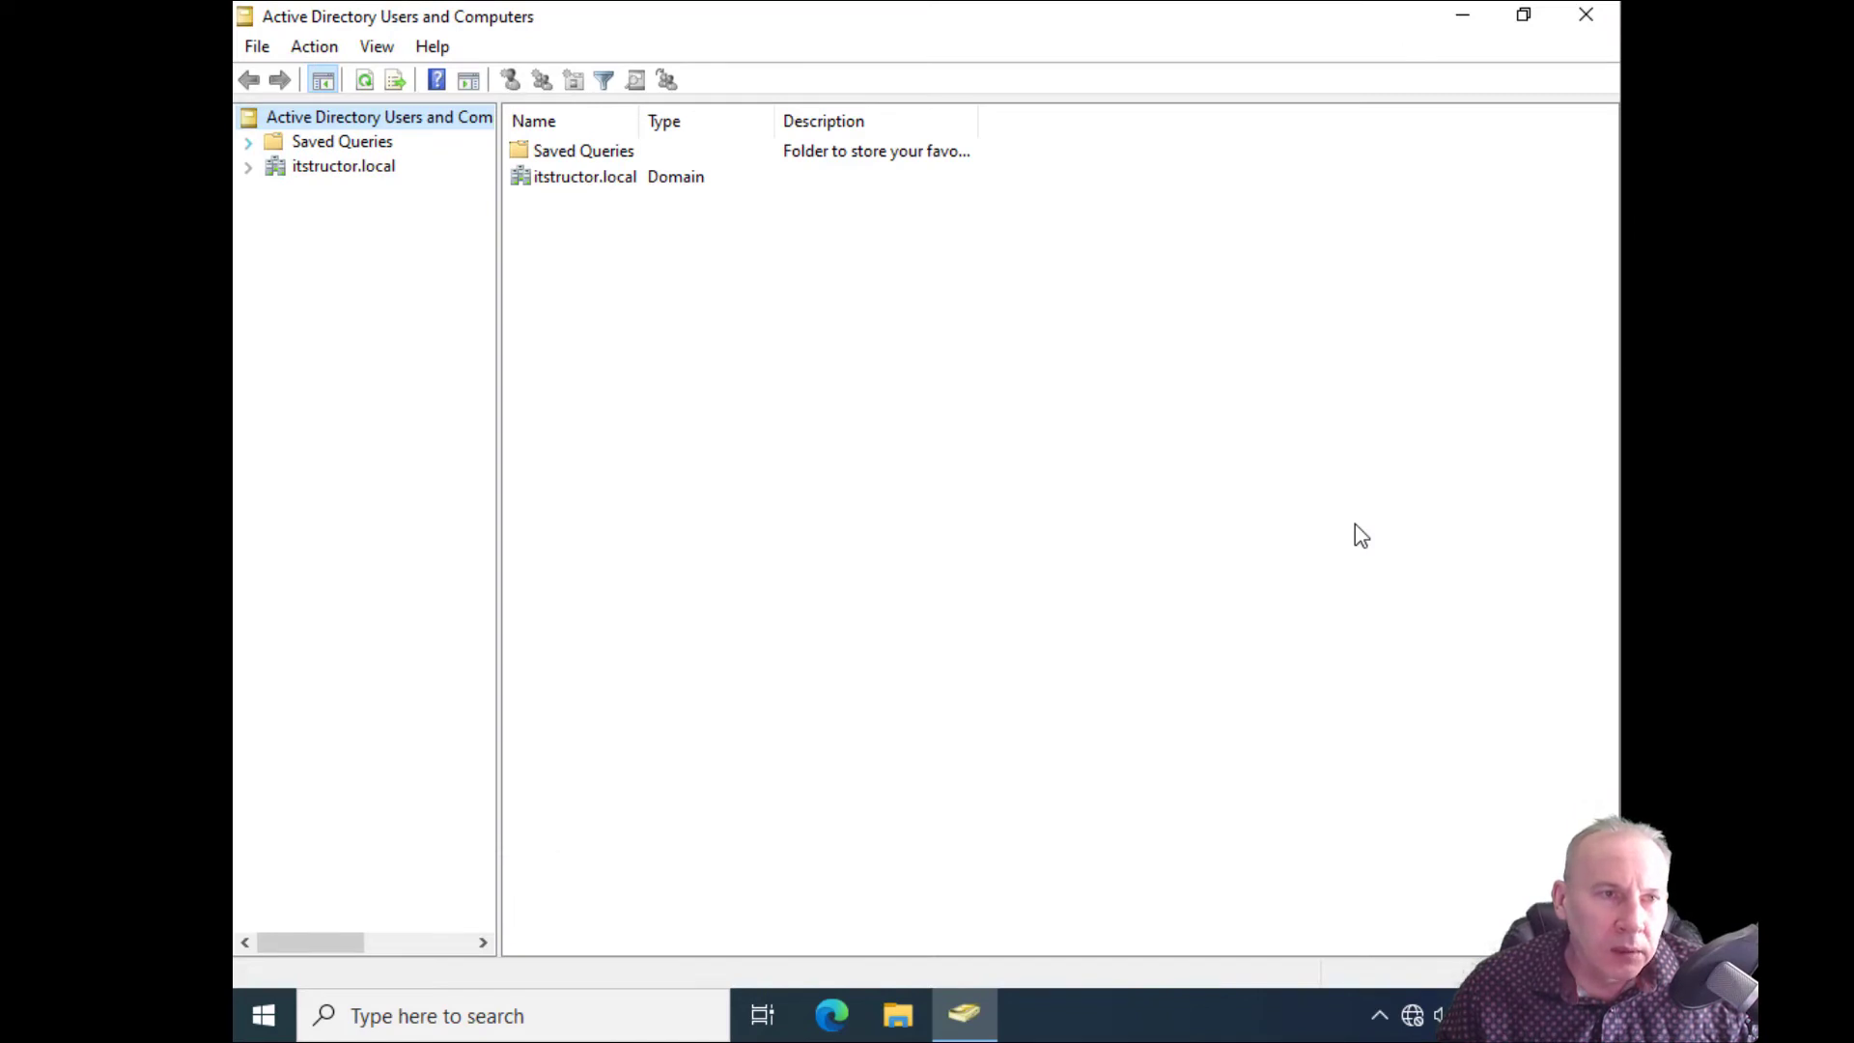
{"action": "key", "text": "Down"}
{"action": "key", "text": "Down"}
{"action": "key", "text": "Right"}
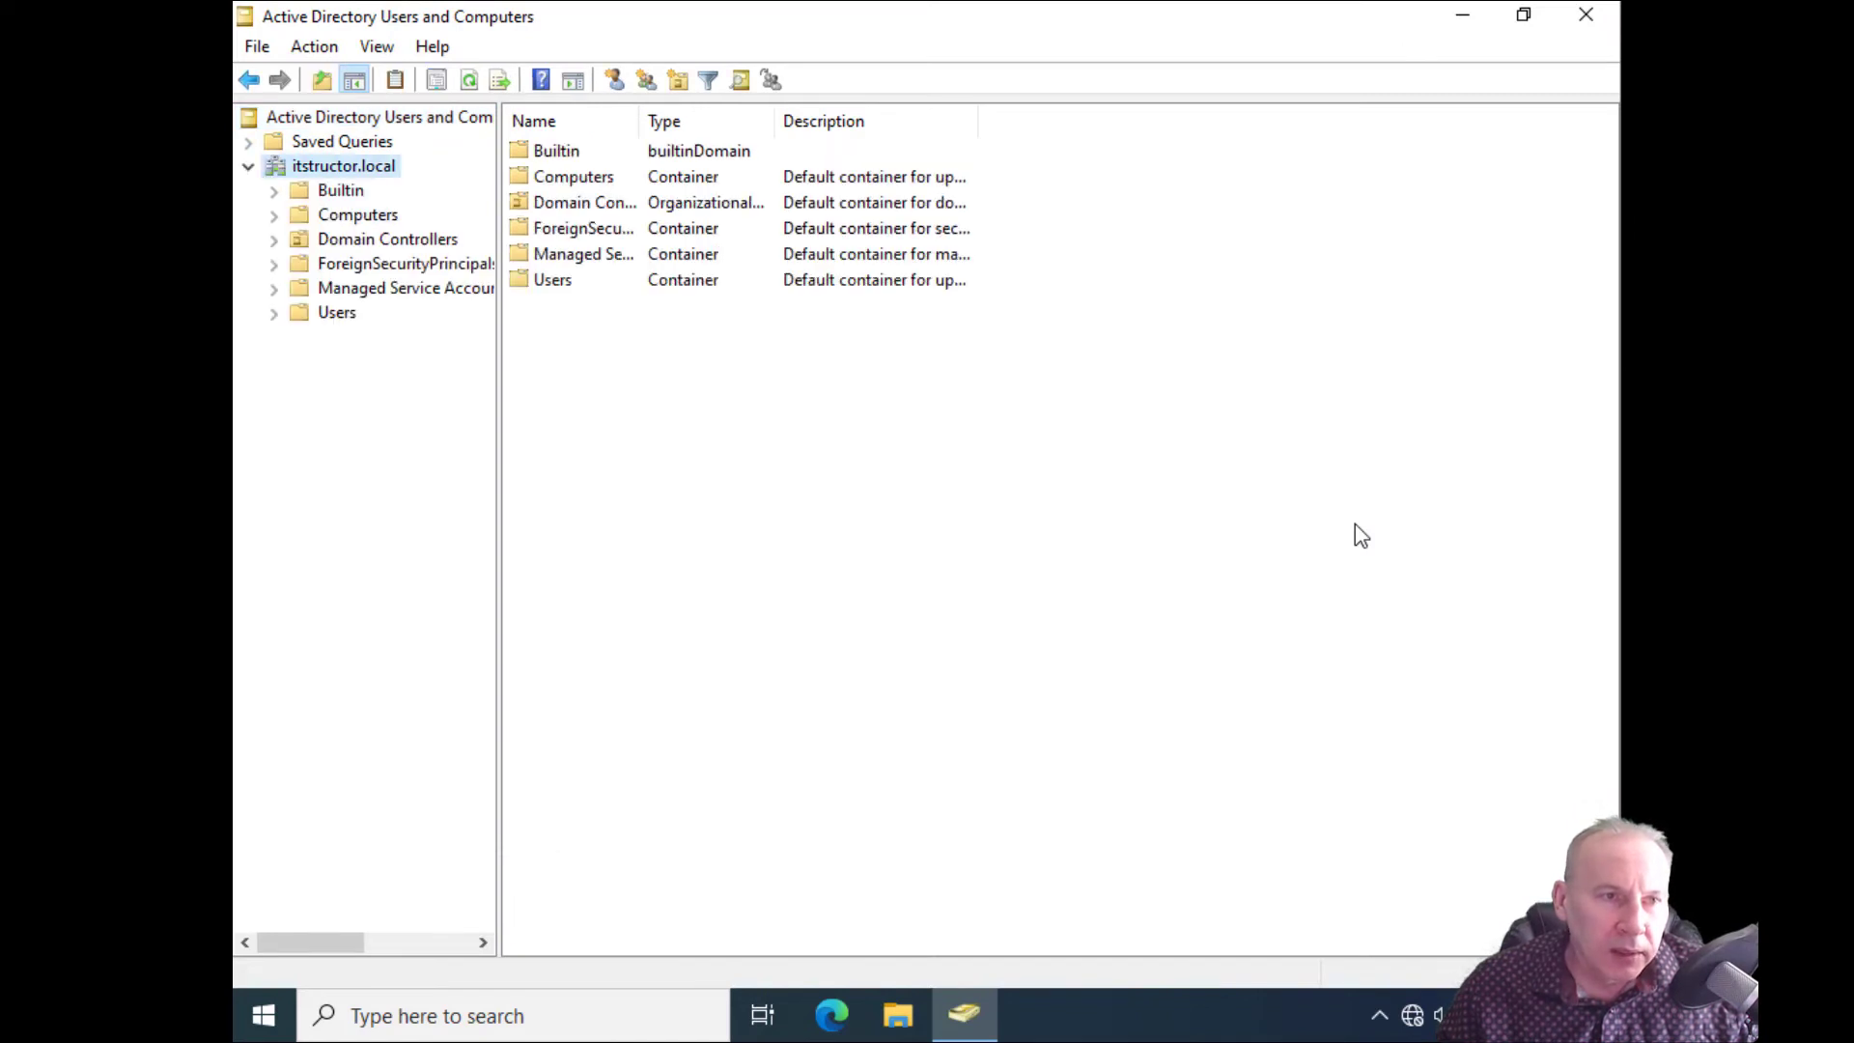
{"action": "left_click_drag", "start_coordinate": [499, 435], "coordinate": [608, 435]}
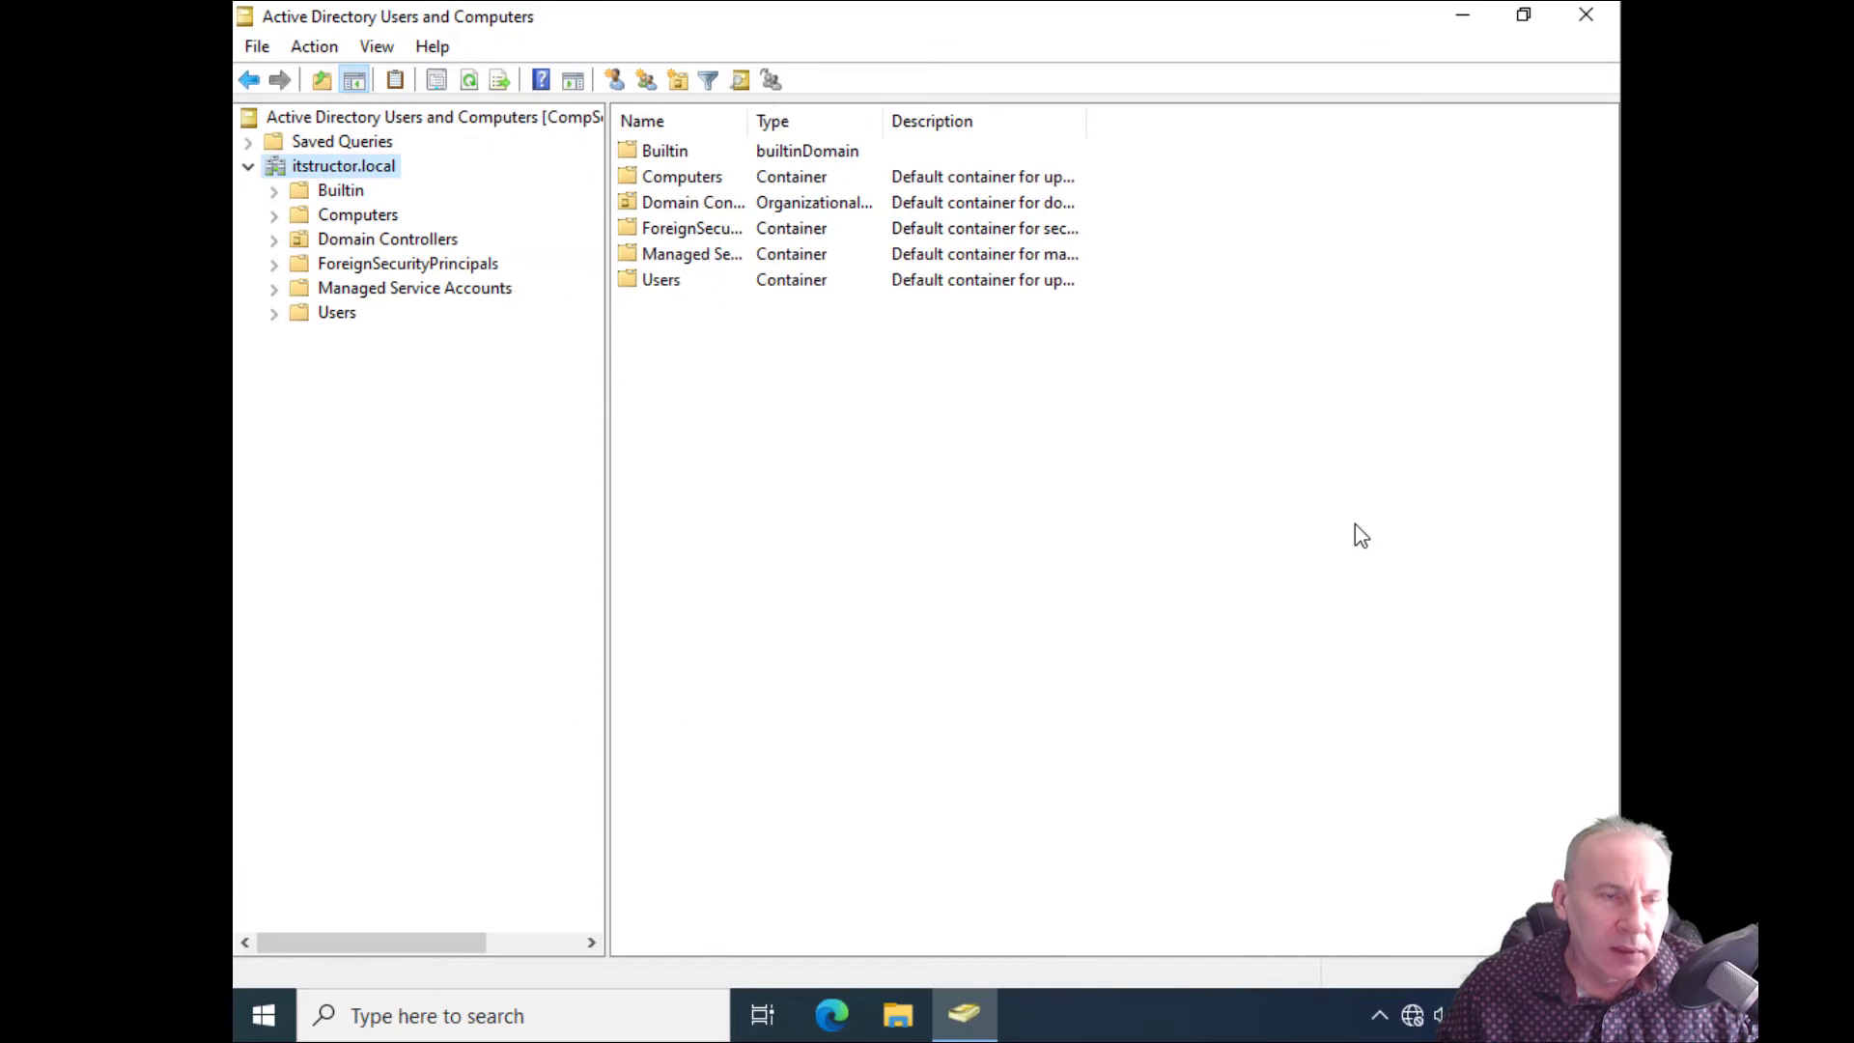